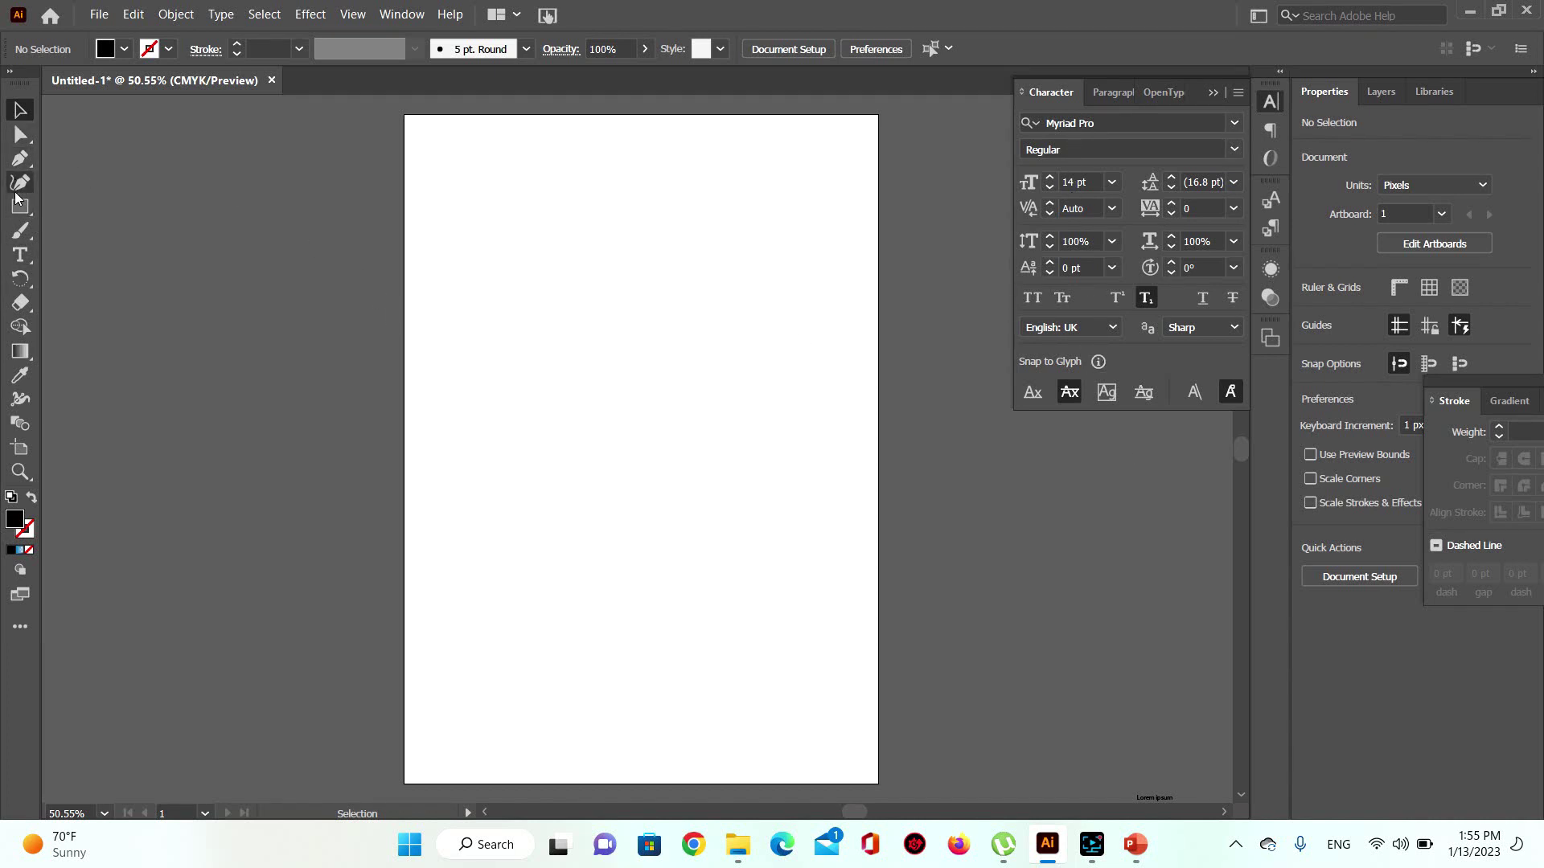
Step: Add a point text object near the upper left of the artboard containing the person's name
left_click(19, 256)
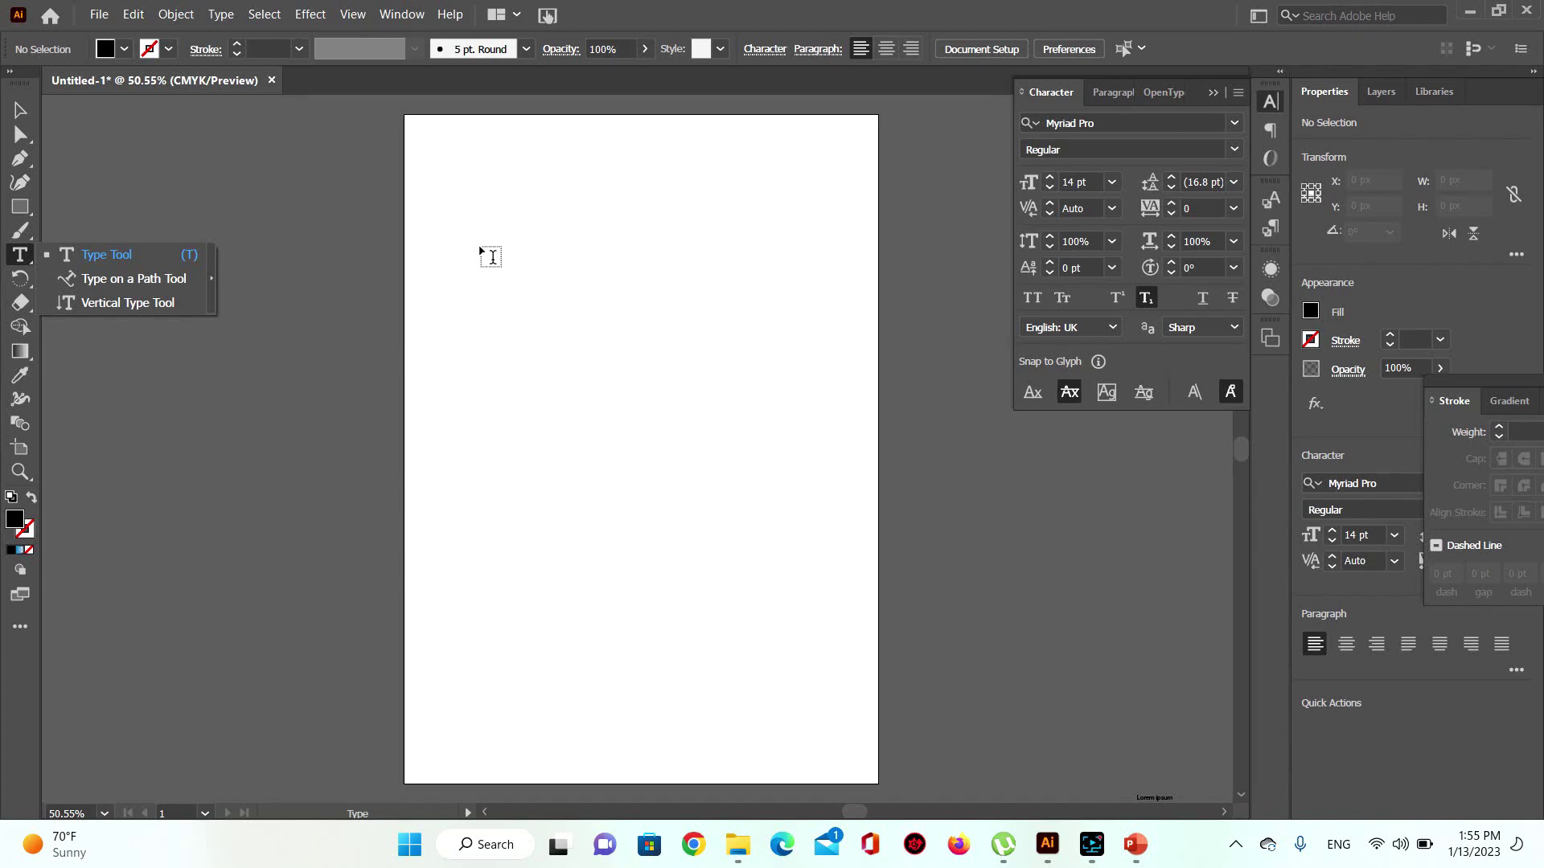
left_click(482, 250)
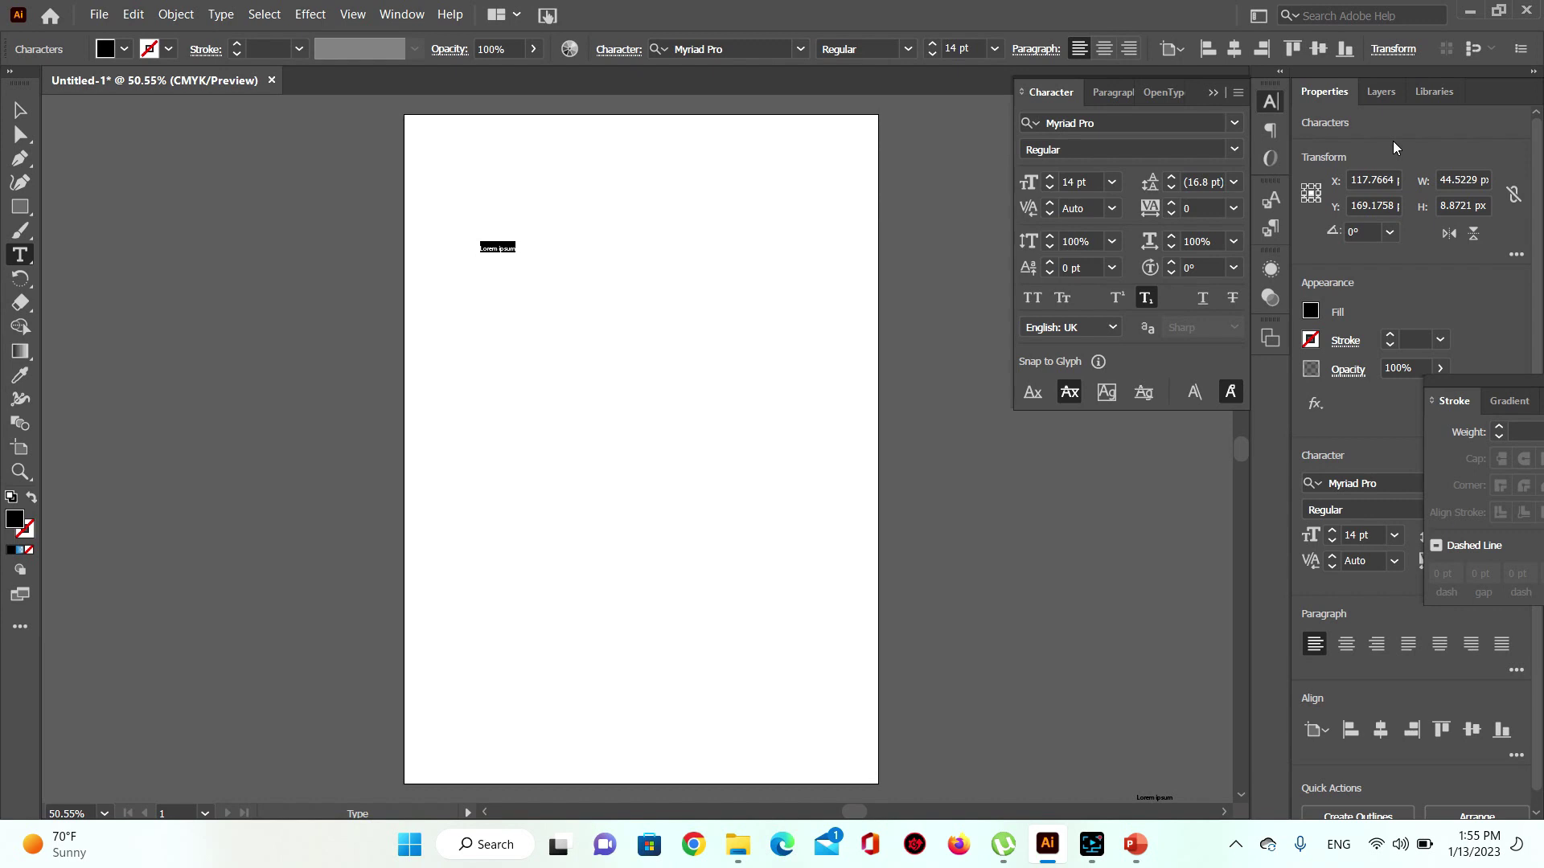
left_click(20, 111)
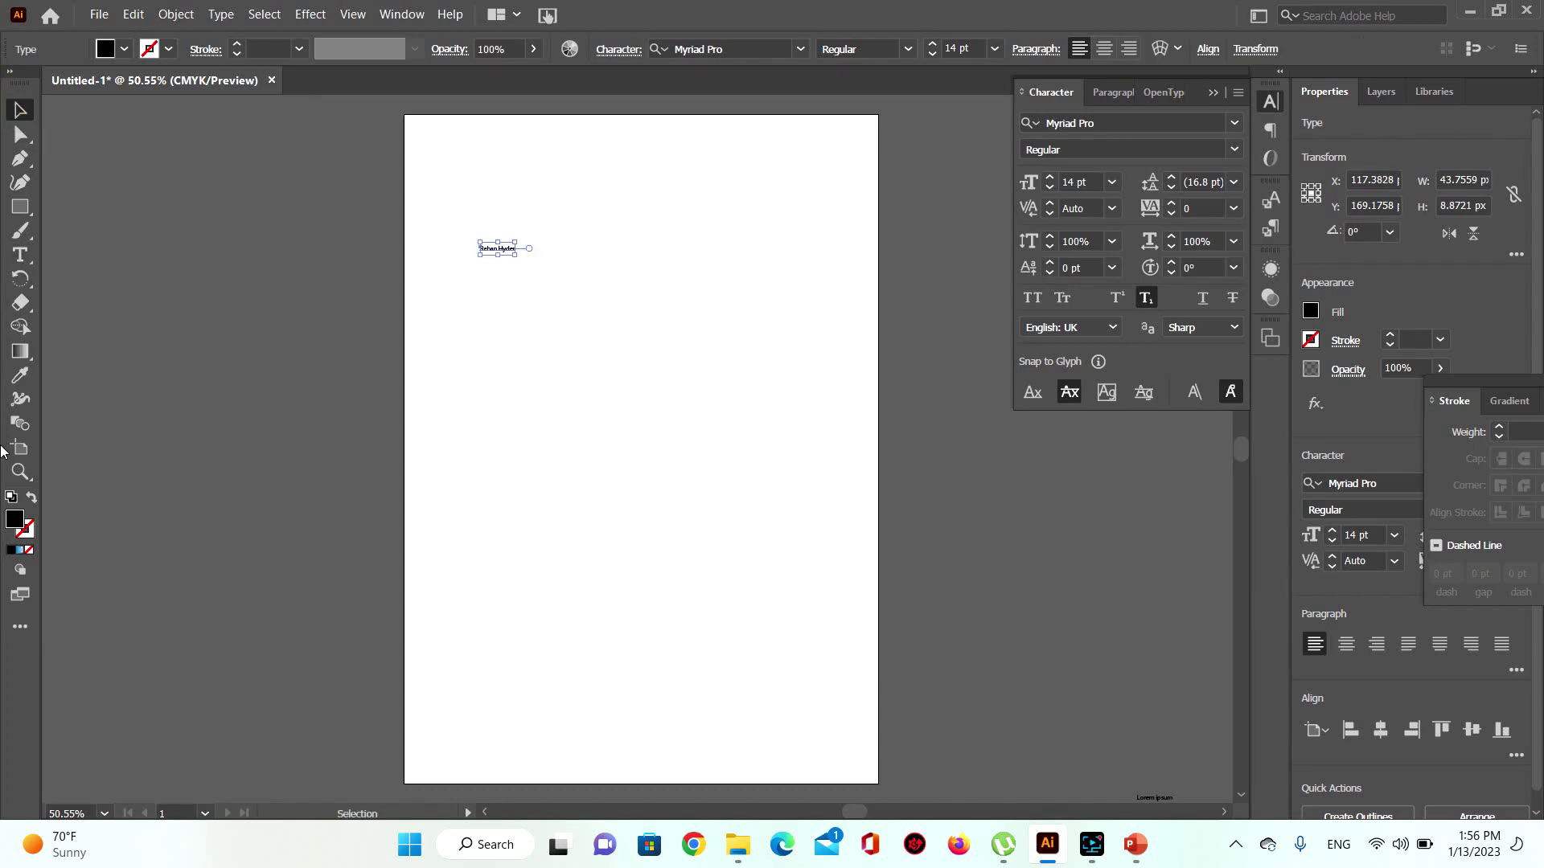
Step: Zoom in repeatedly on the name text
left_click(20, 472)
left_click(502, 251)
left_click(655, 443)
left_click(620, 455)
left_click(621, 455)
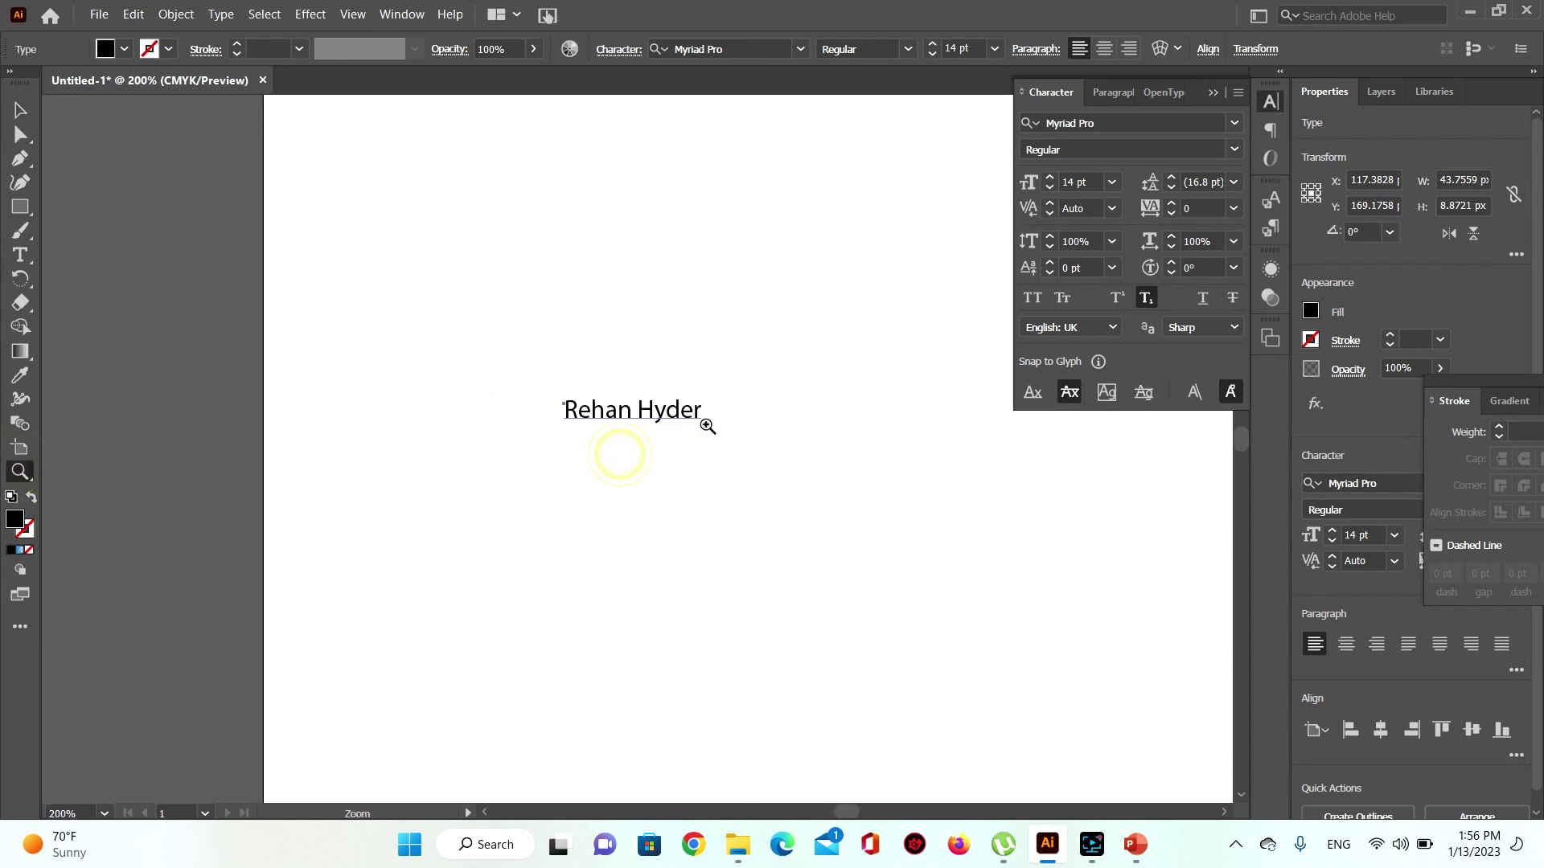
left_click(707, 420)
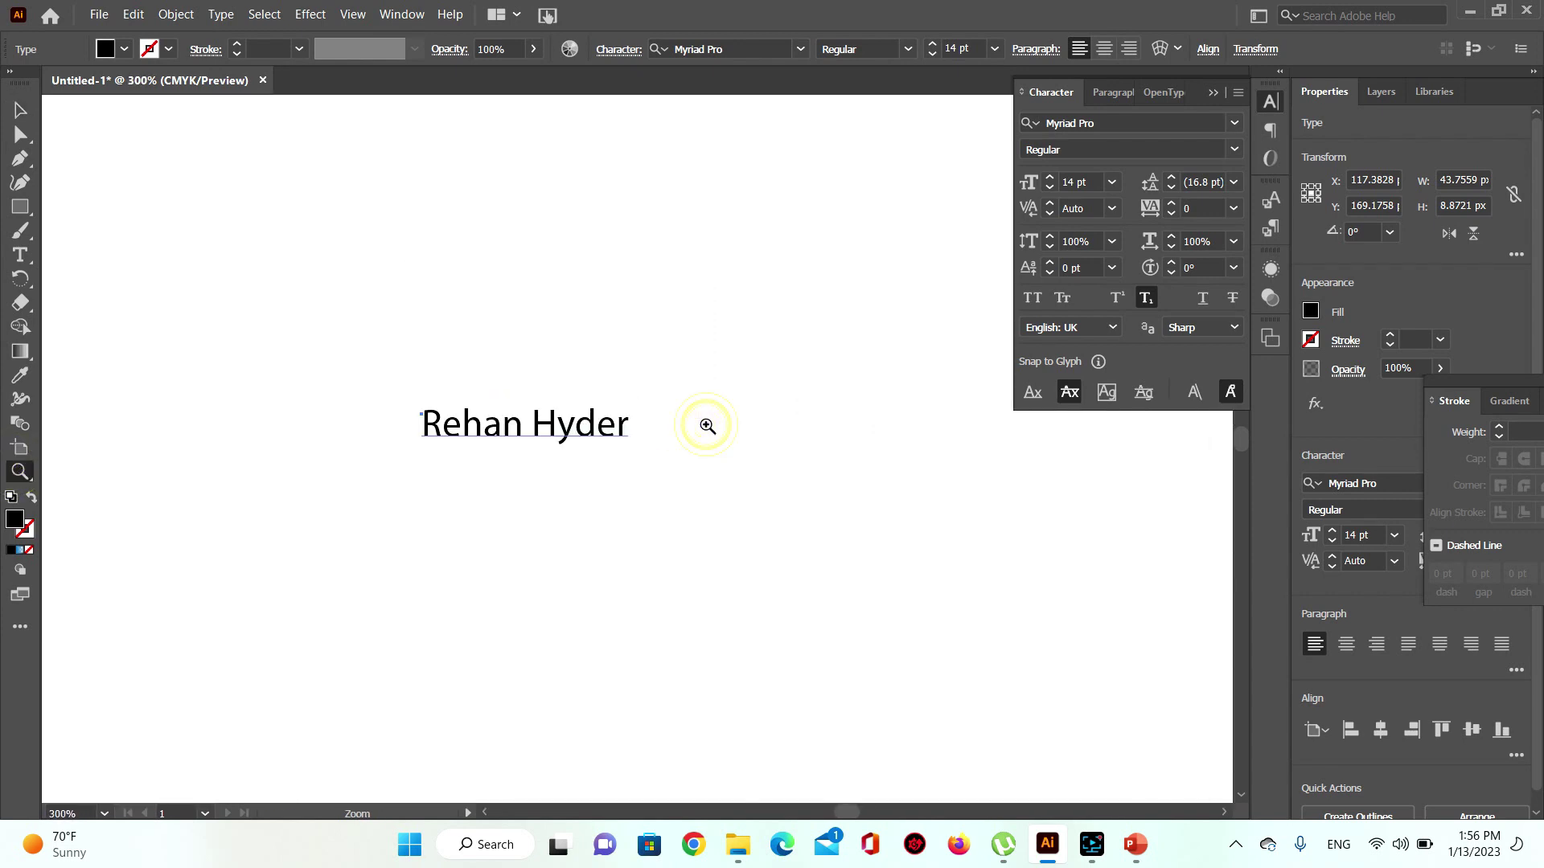
Step: Reset the view to 100% and pan so the name sits near the window's upper left
double_click(20, 477)
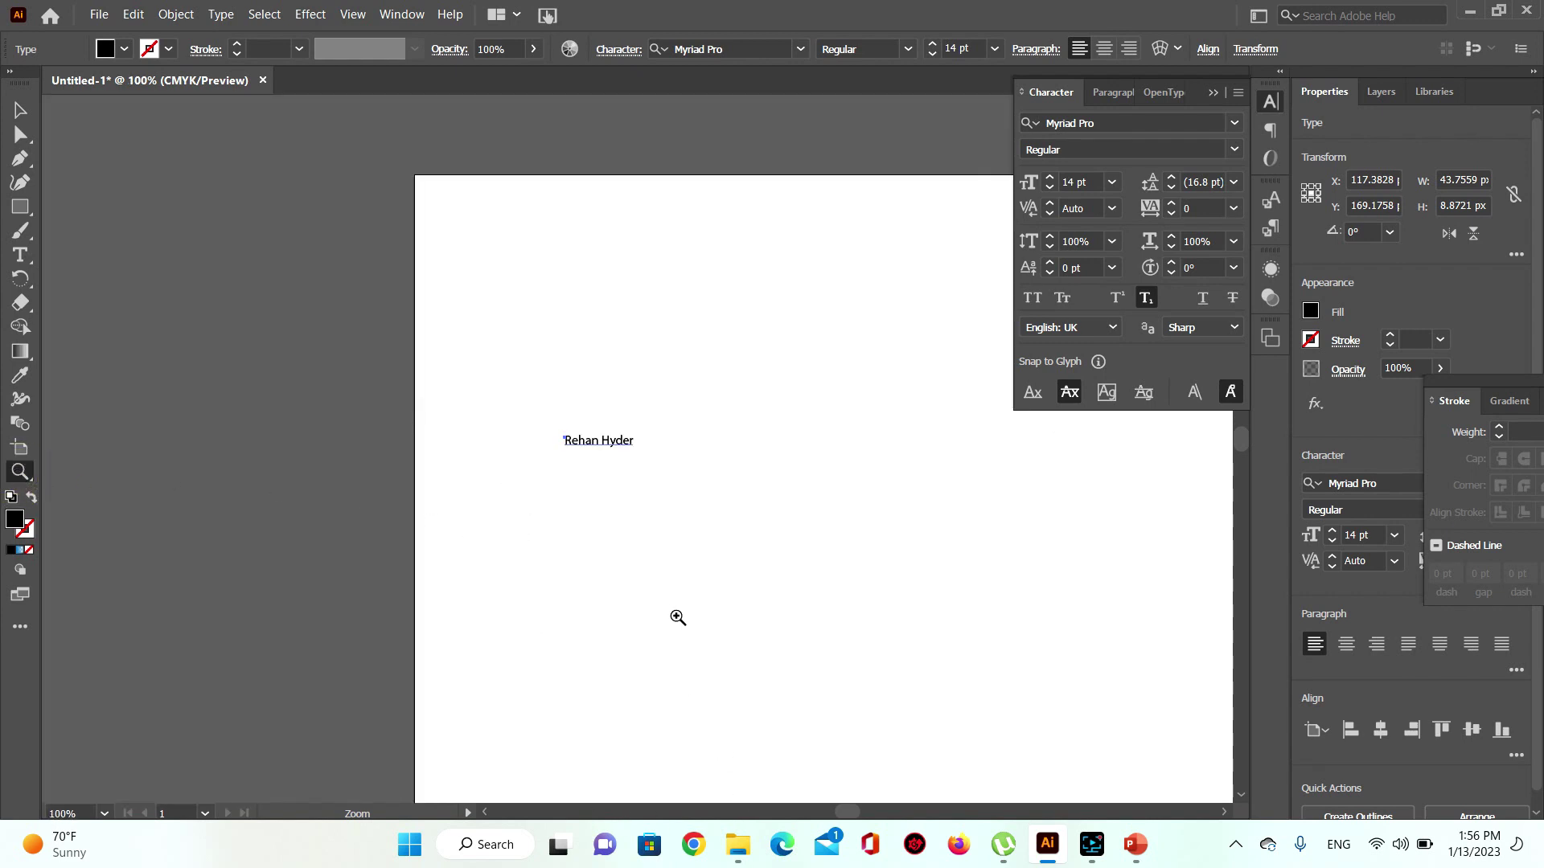
key("space")
left_click_drag(672, 615, 453, 582)
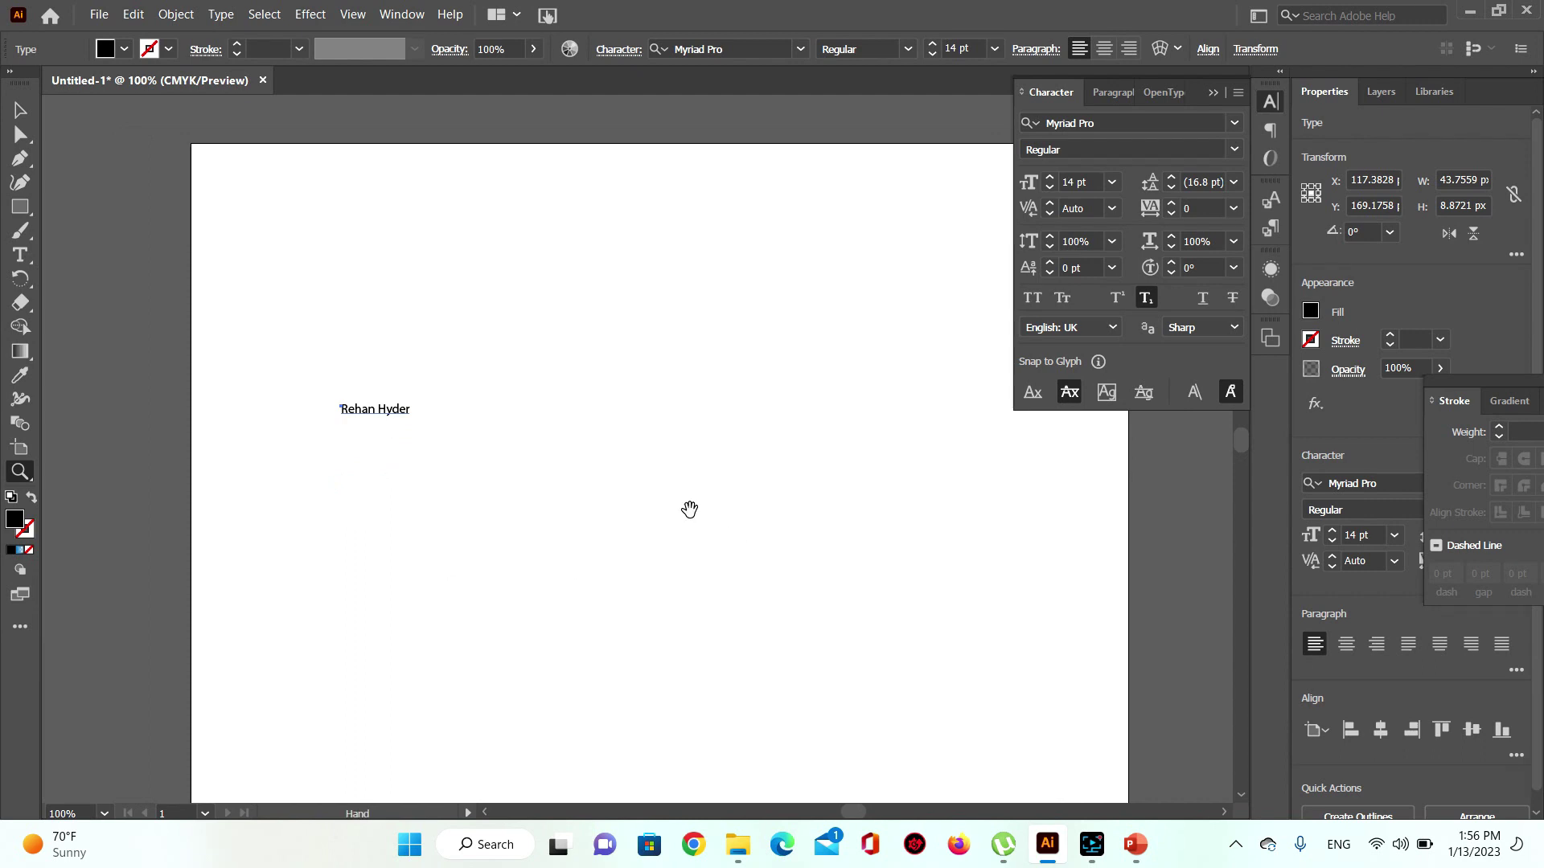
left_click_drag(689, 509, 628, 471)
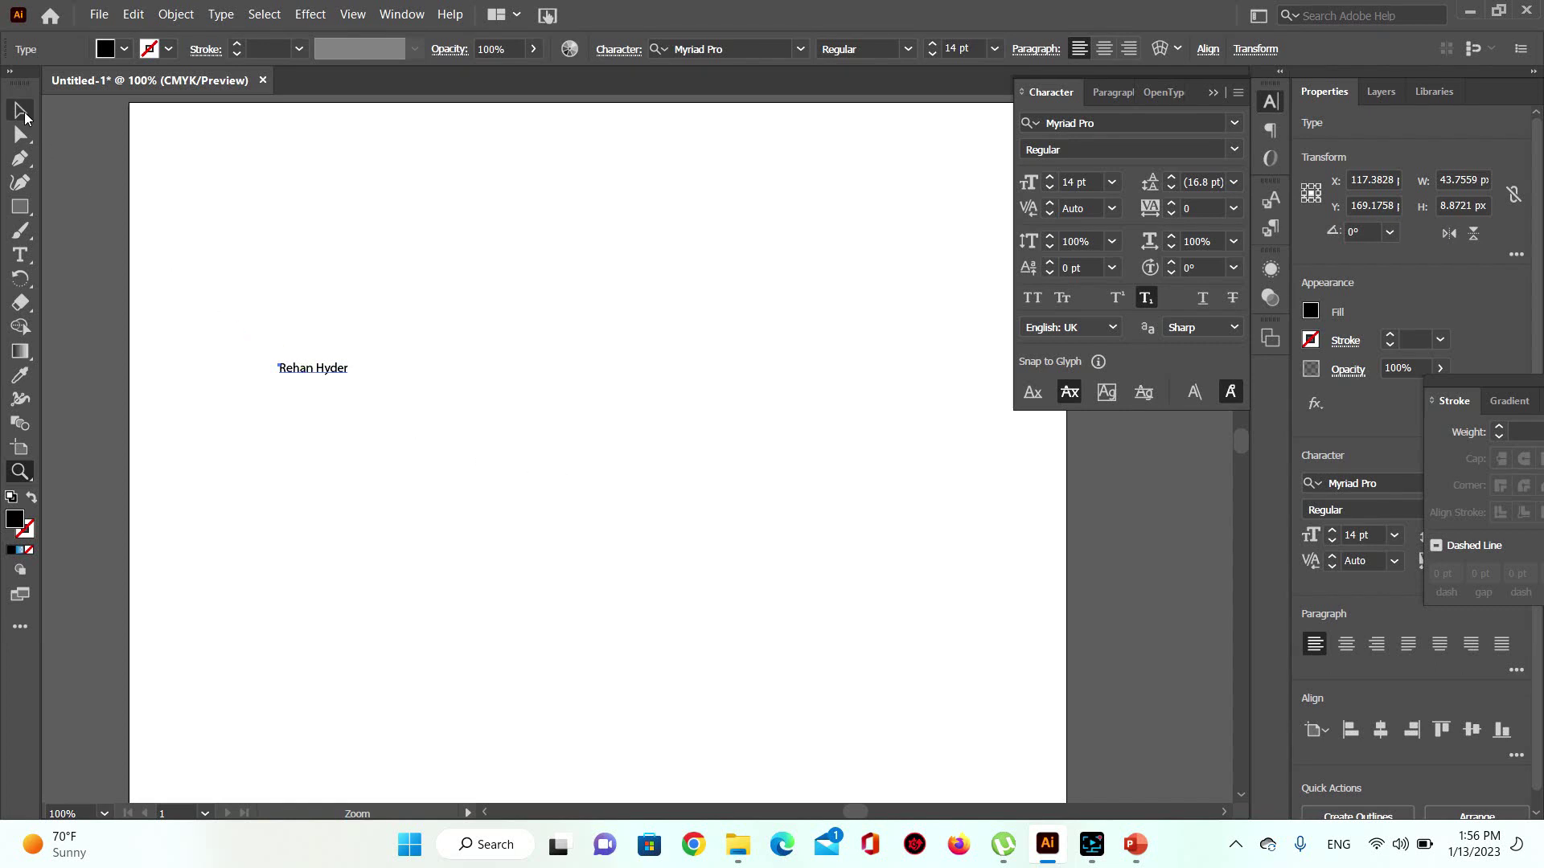
left_click(21, 110)
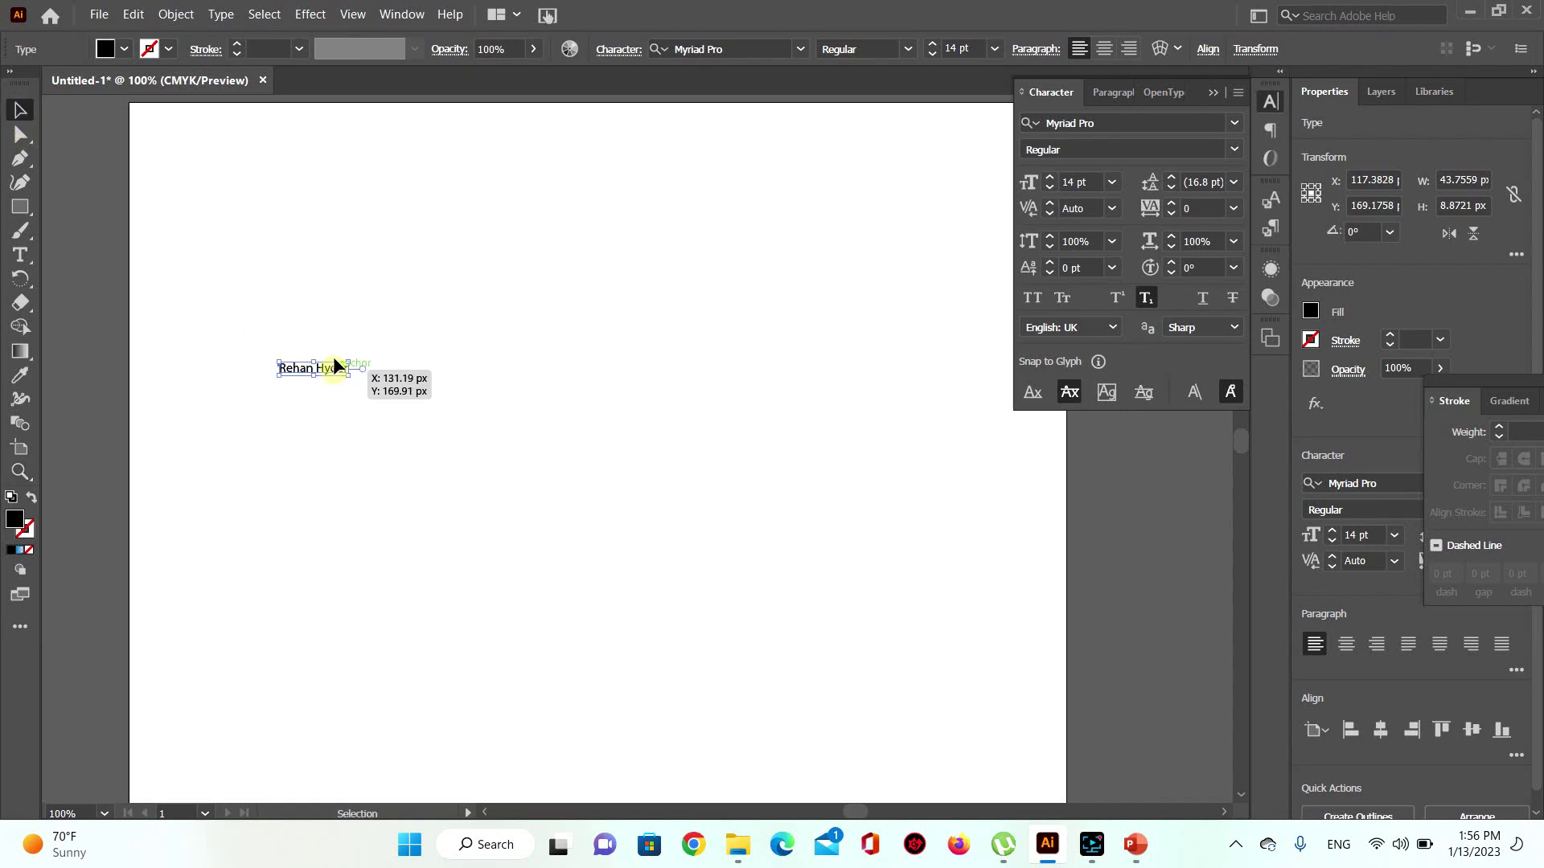
Step: Move the name text up and left, then bring up the Character panel's font size list
left_click_drag(335, 366, 310, 230)
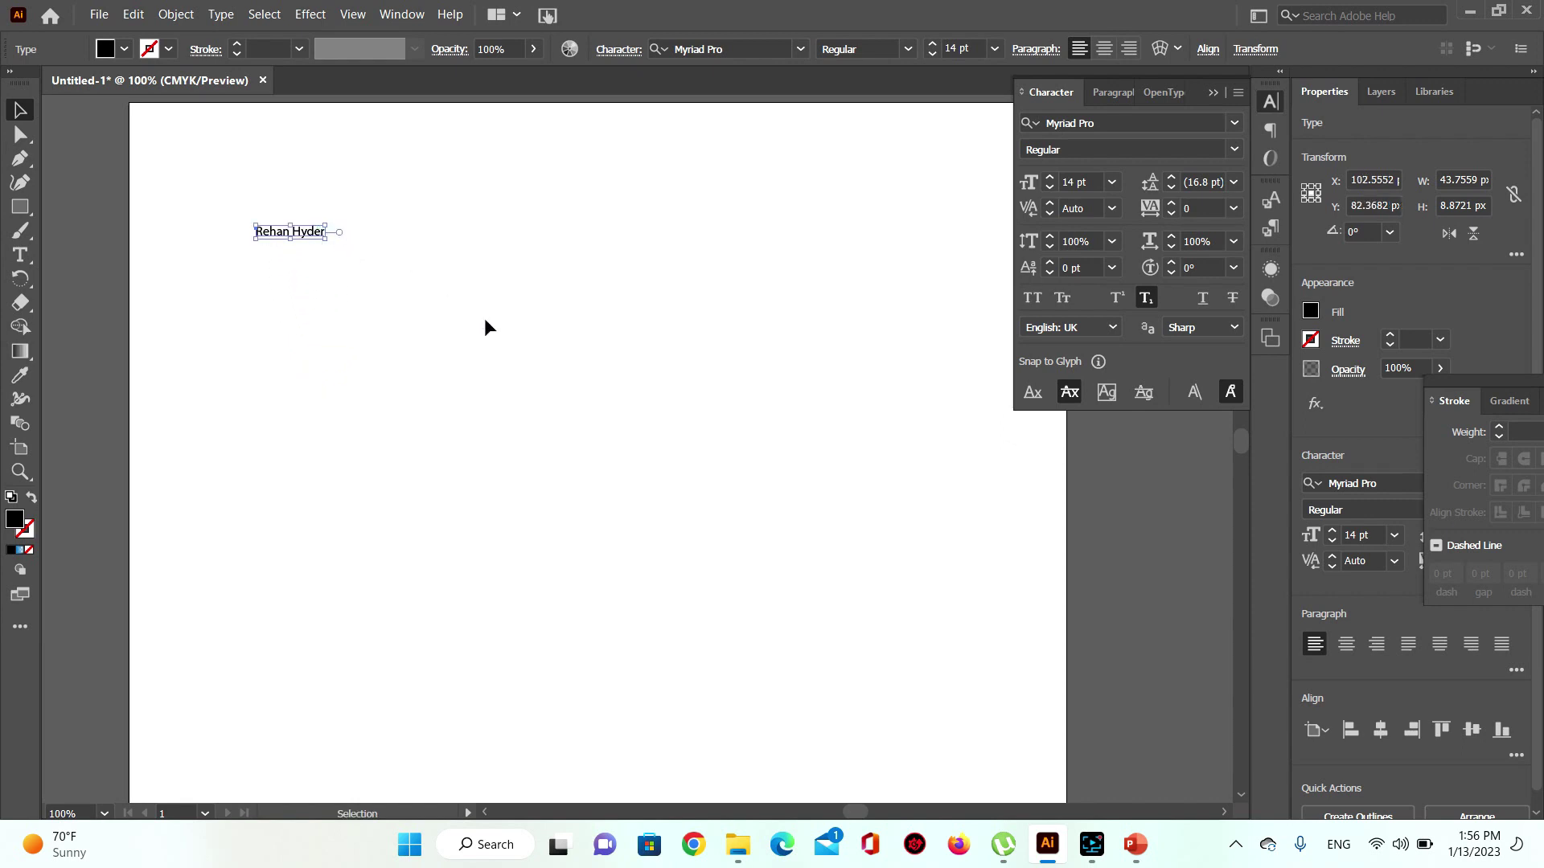
left_click(1264, 105)
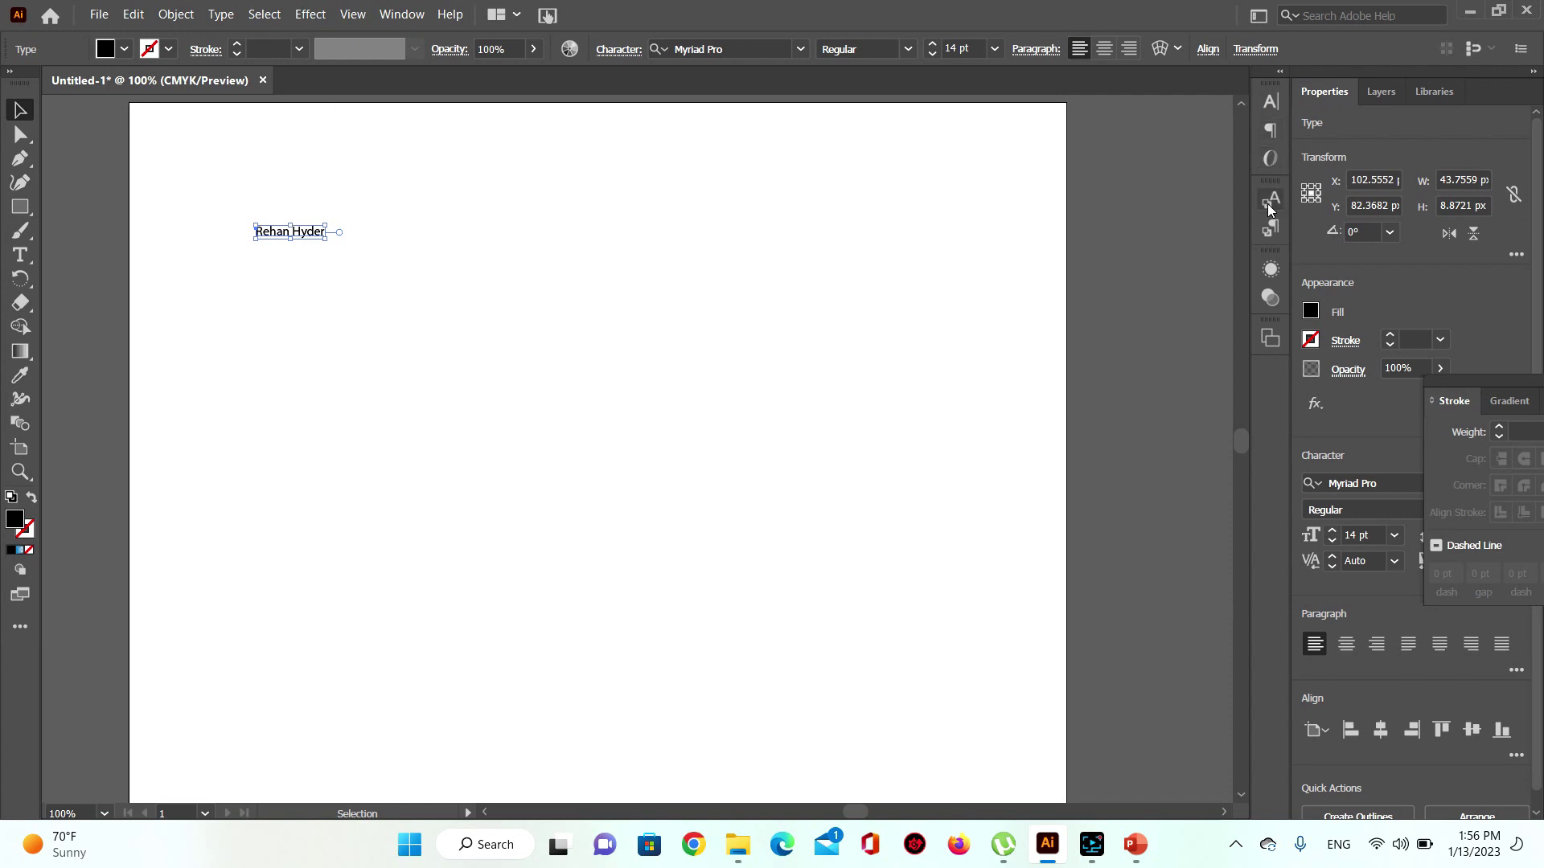
left_click(1269, 102)
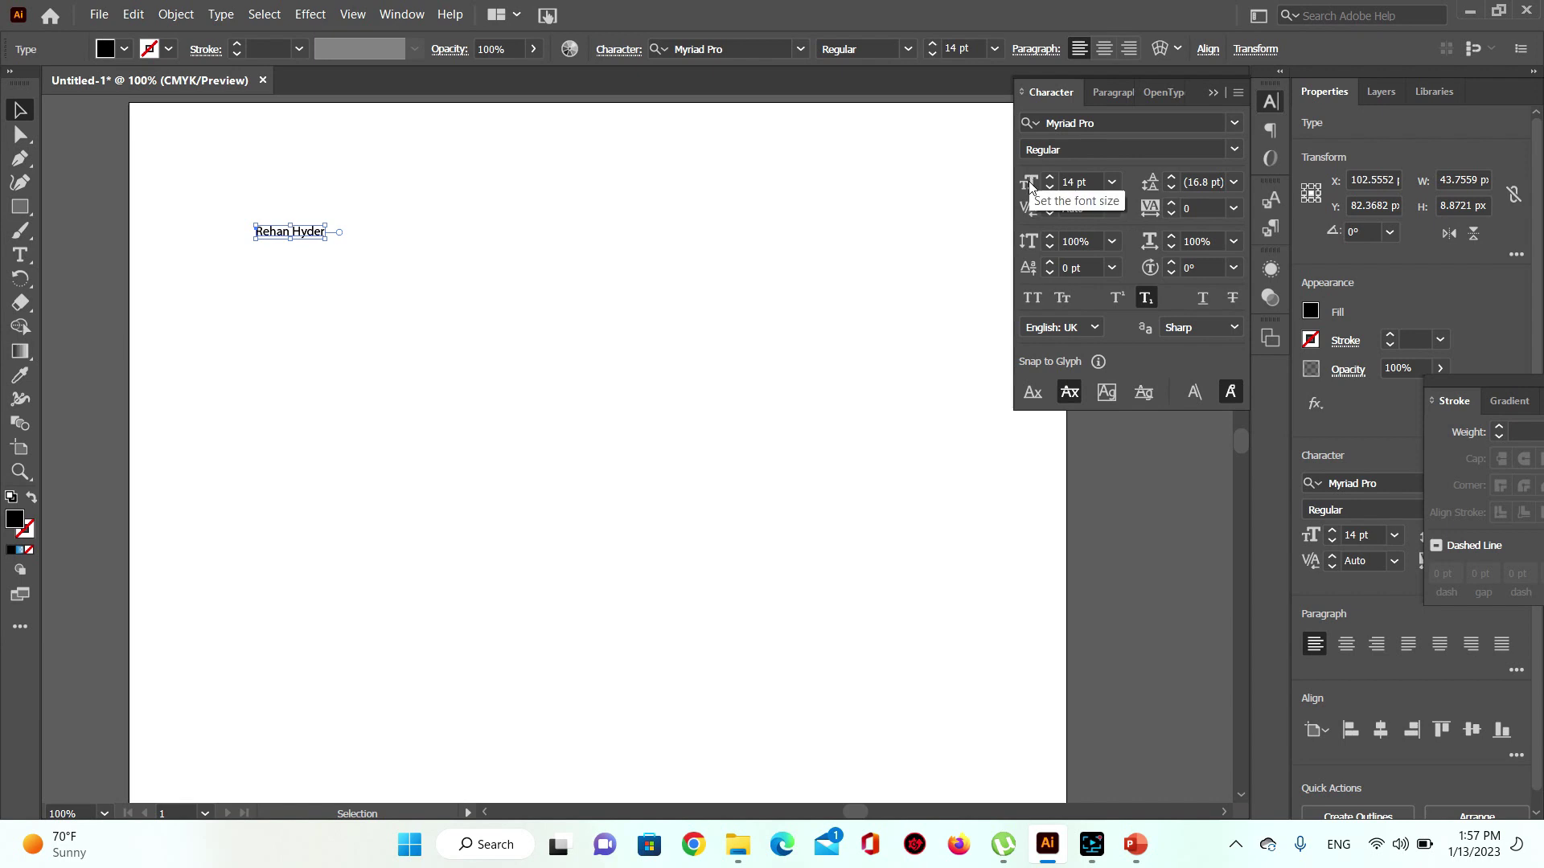
left_click(1112, 183)
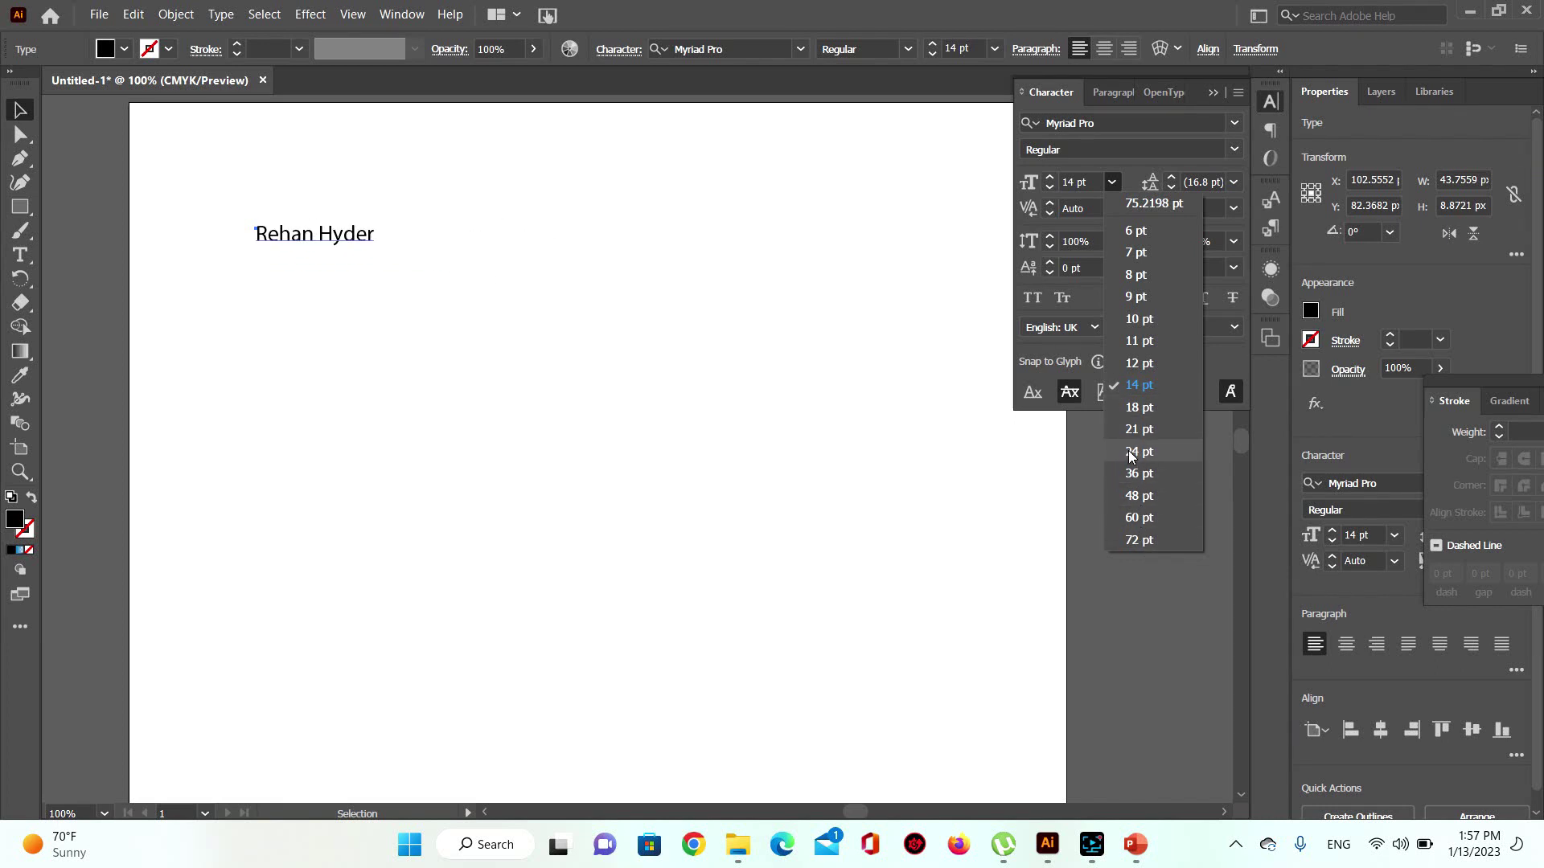
Step: Set the name text to 48 pt, nudge it down-right, and fill it with magenta
left_click(1131, 499)
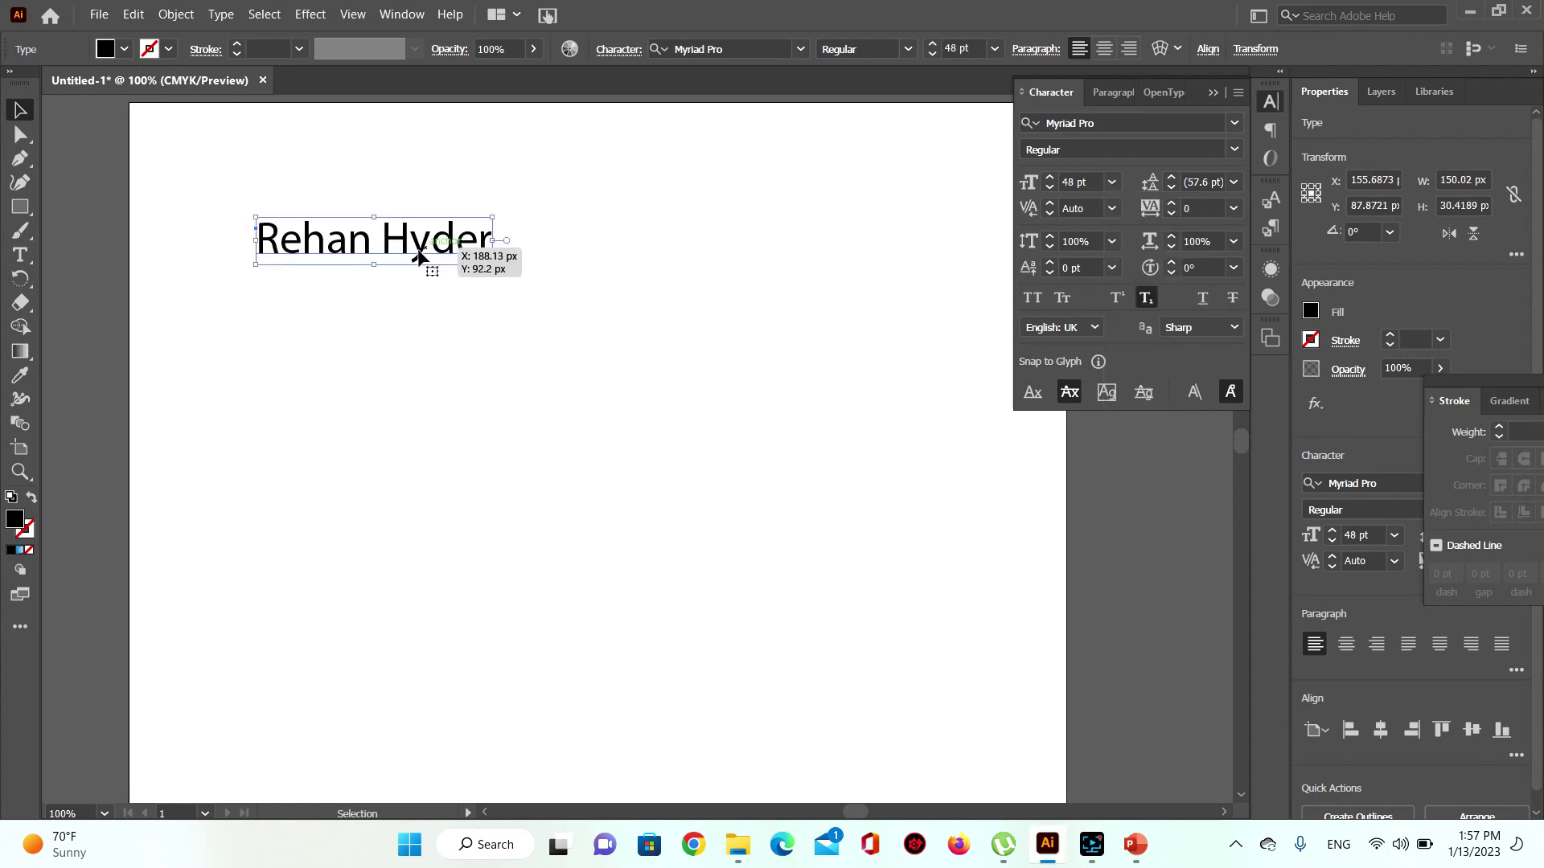
left_click_drag(415, 252, 441, 266)
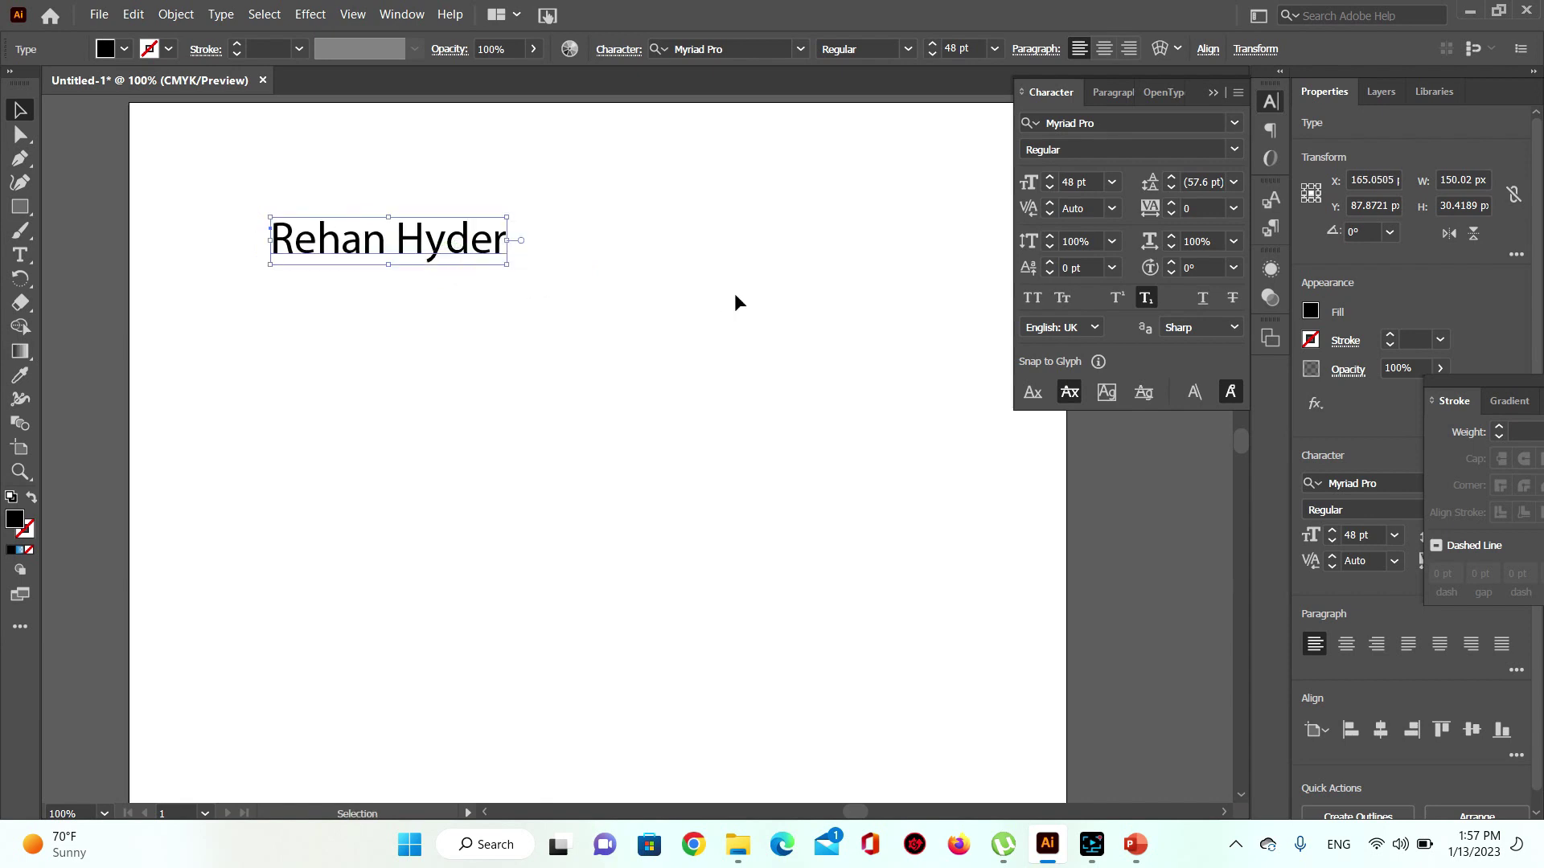
left_click(1310, 312)
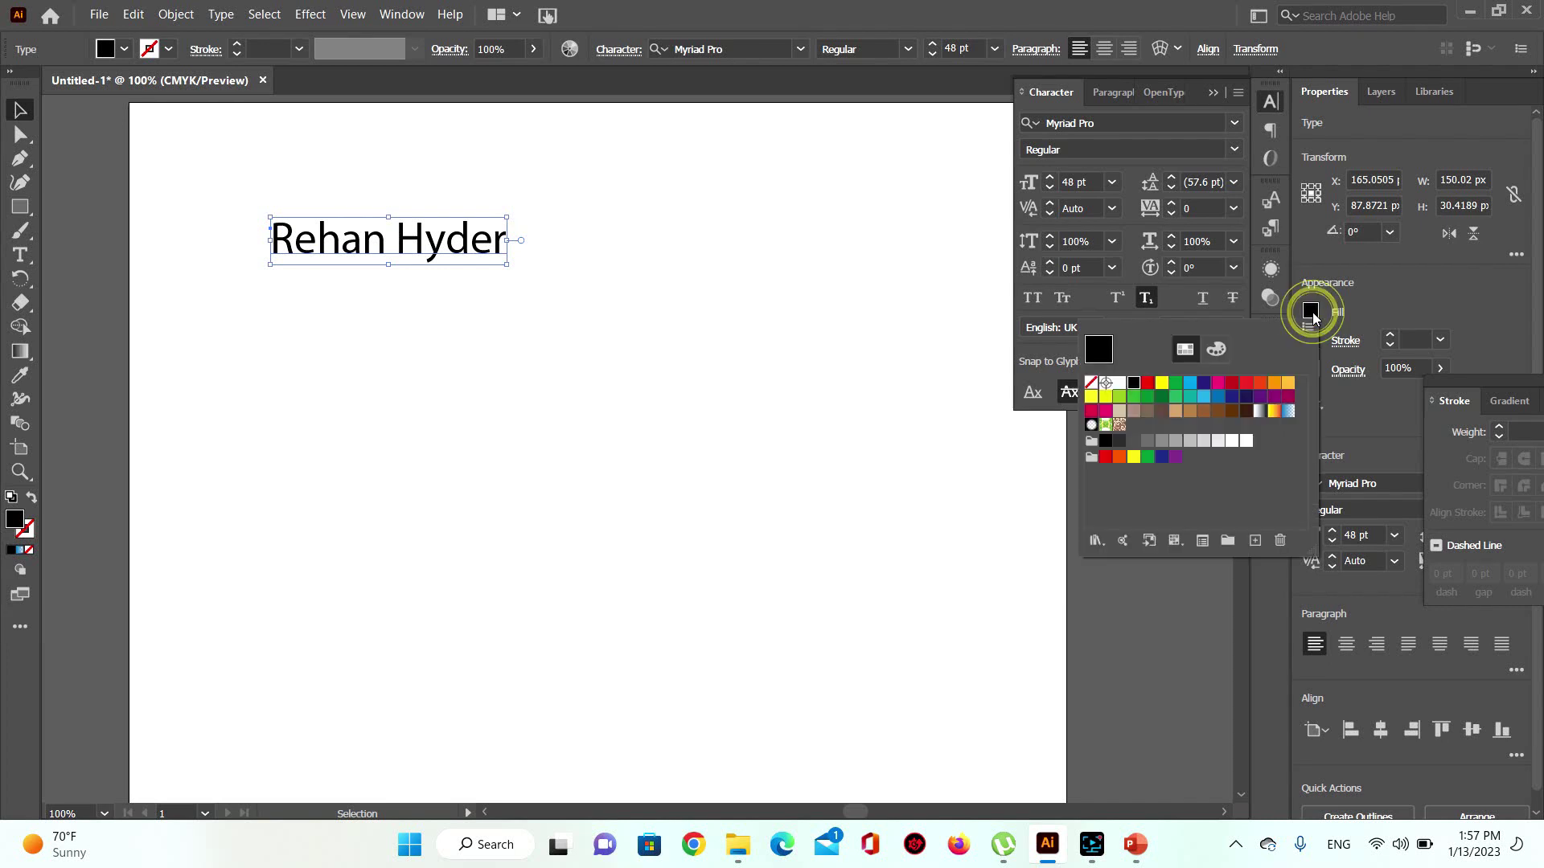
left_click(1215, 385)
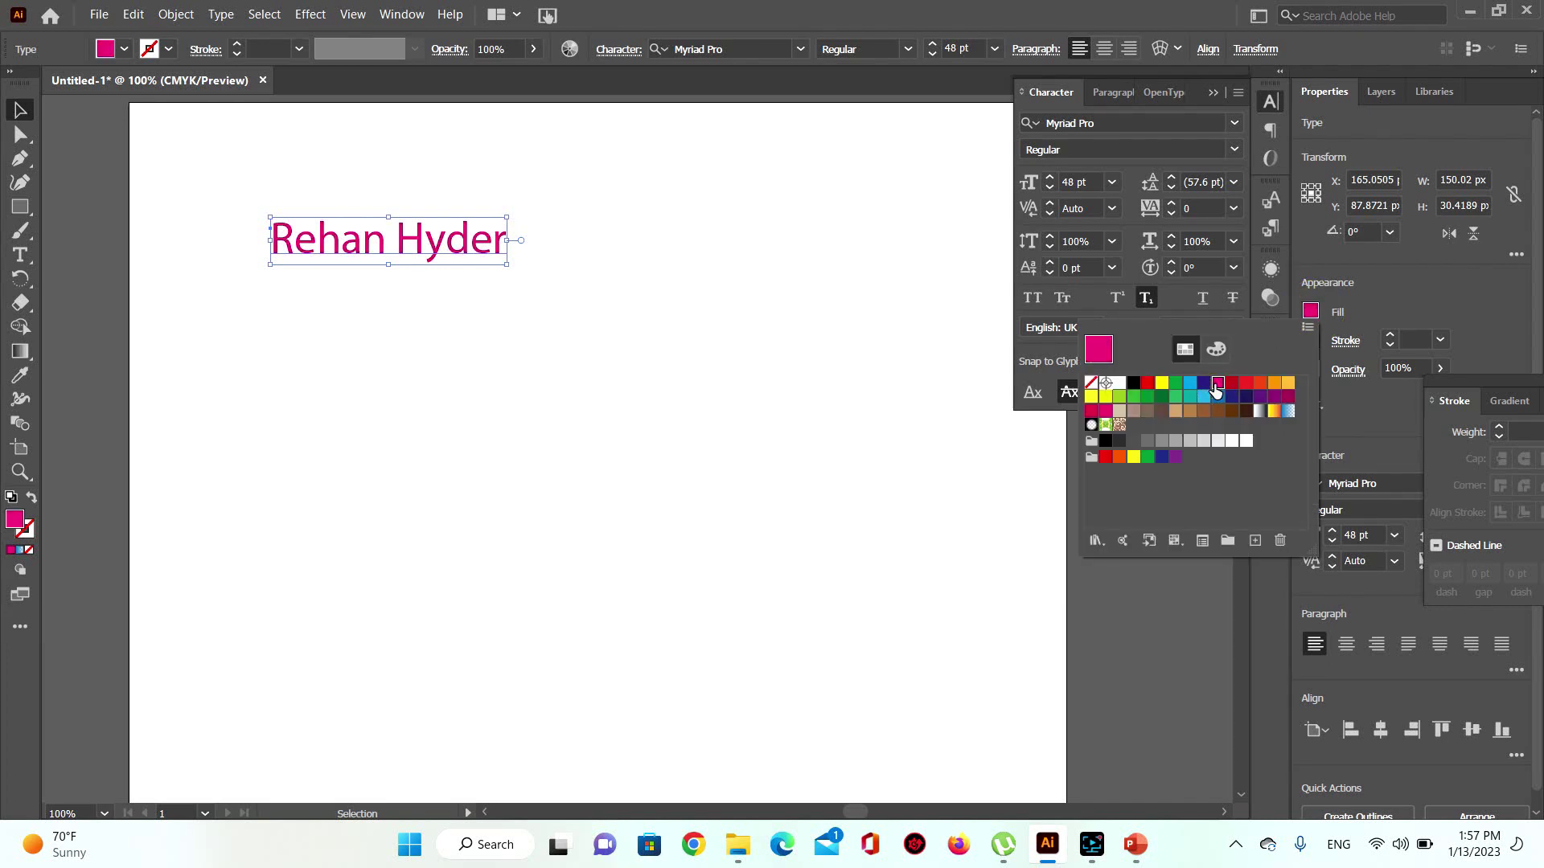
left_click(1383, 269)
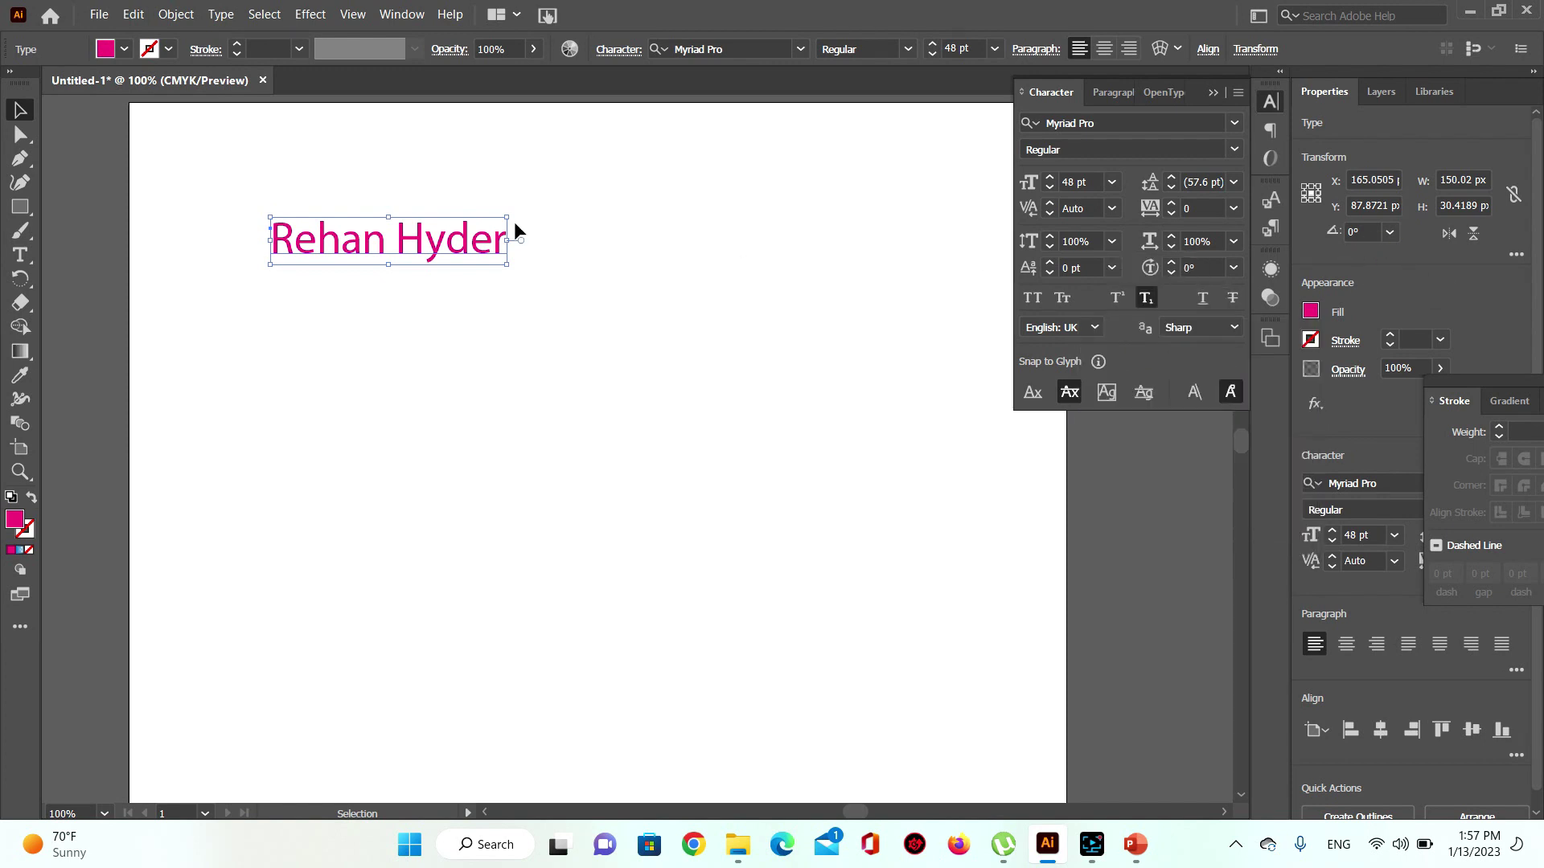
left_click(450, 244)
left_click(505, 267)
Step: Scale the magenta name text up to about 106 pt, undoing an accidental vertical stretch
left_click_drag(506, 267, 927, 527)
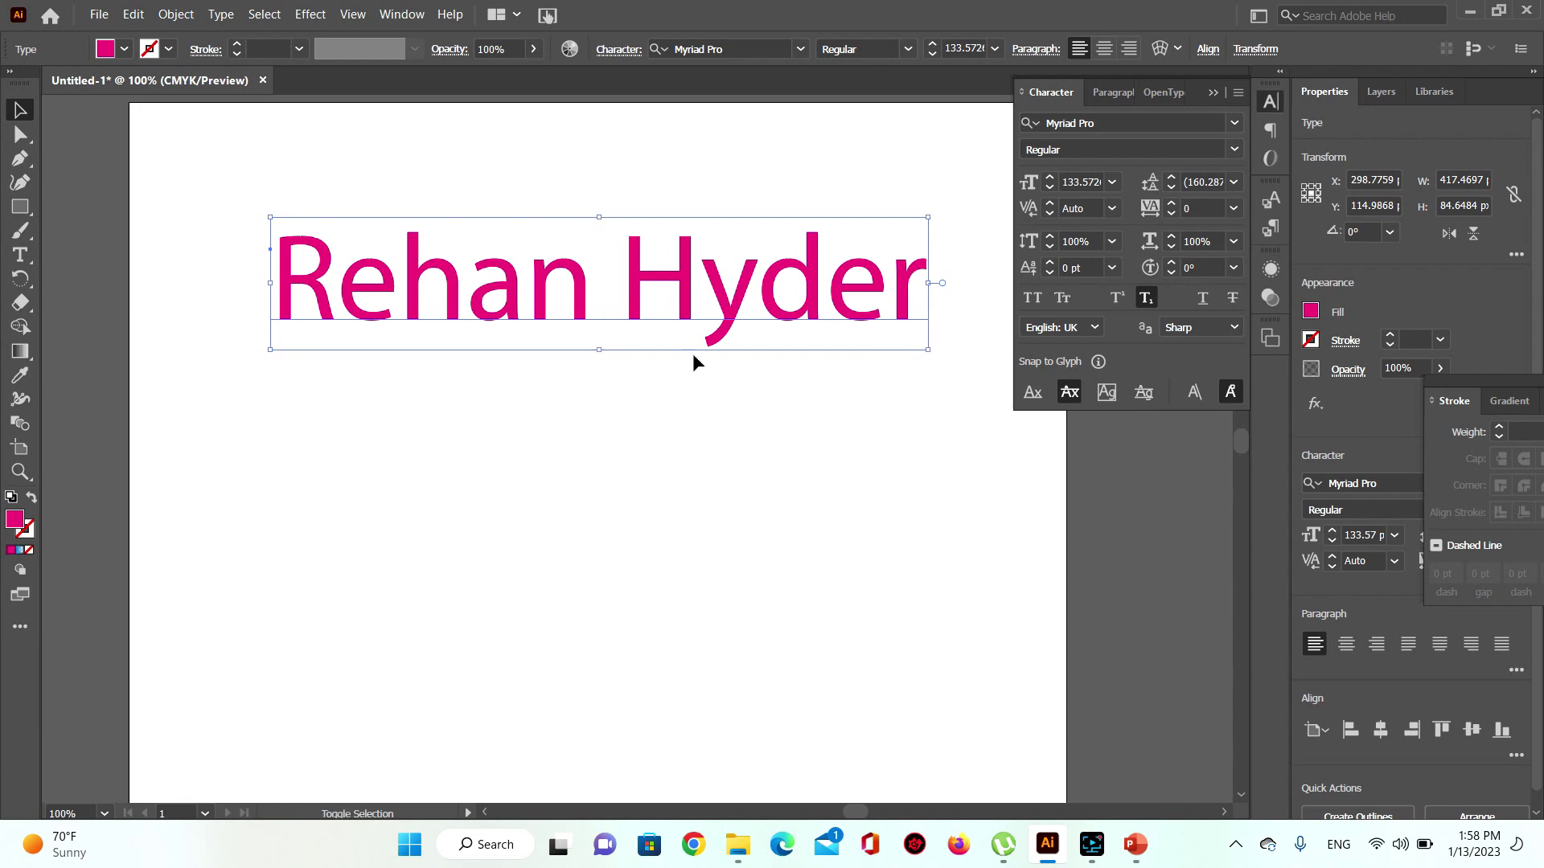
left_click_drag(929, 349, 670, 267)
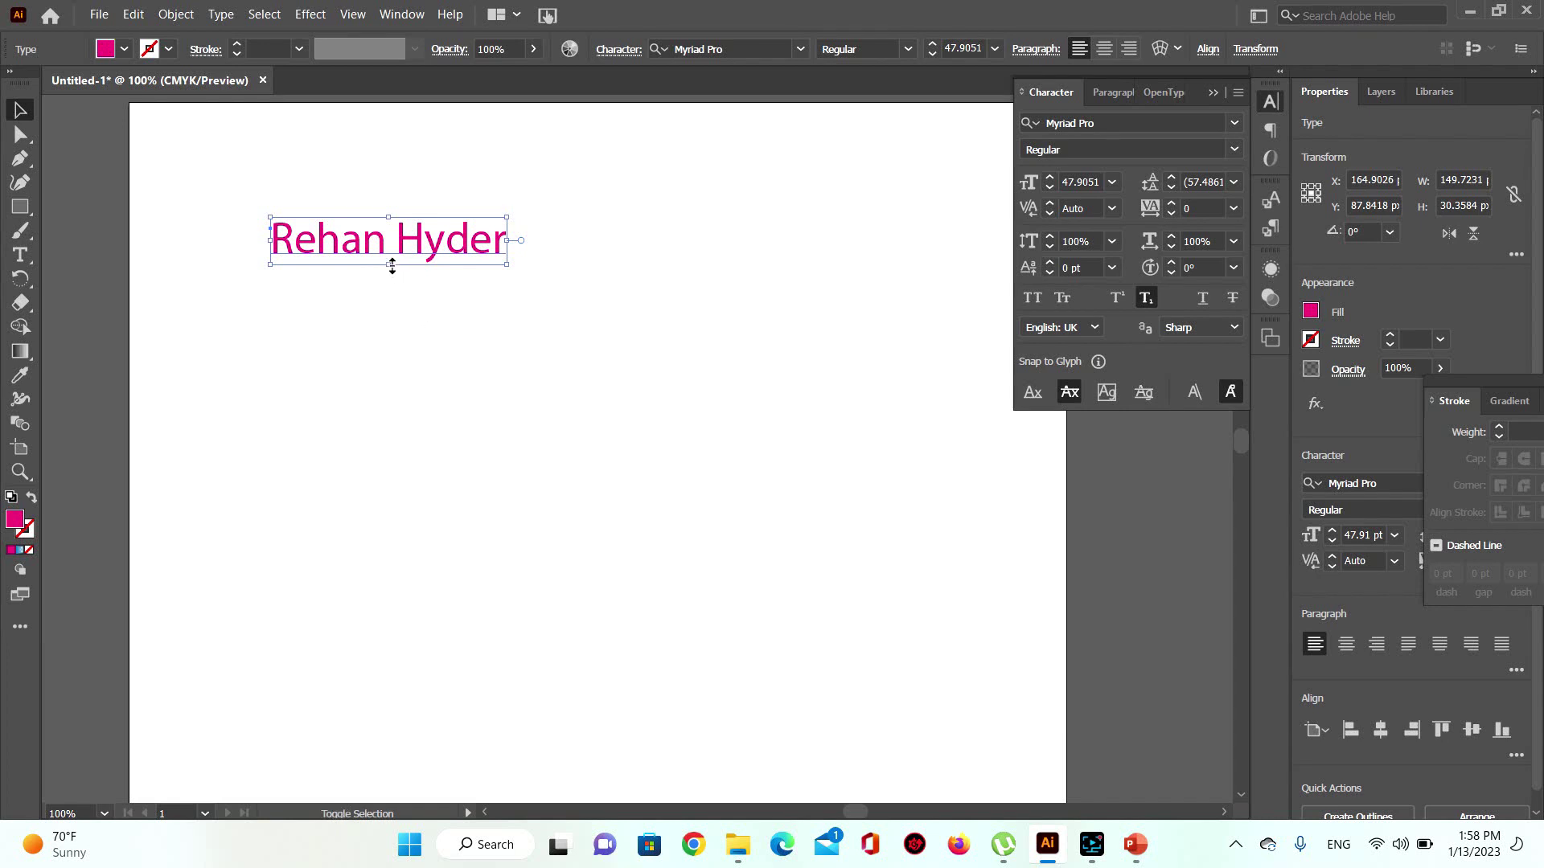
left_click_drag(388, 265, 621, 245)
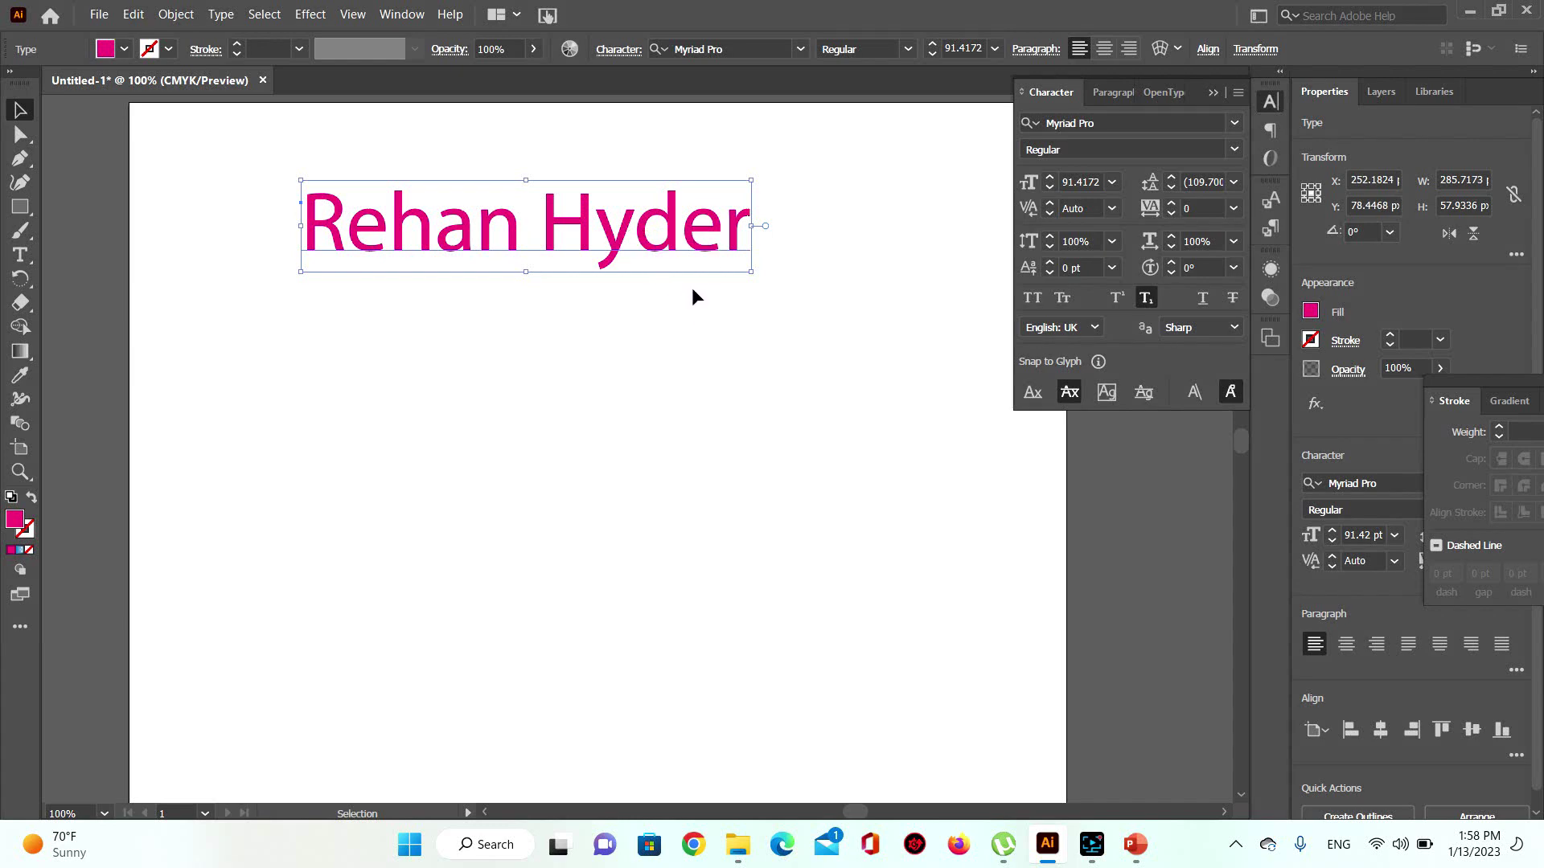
left_click_drag(531, 276, 548, 532)
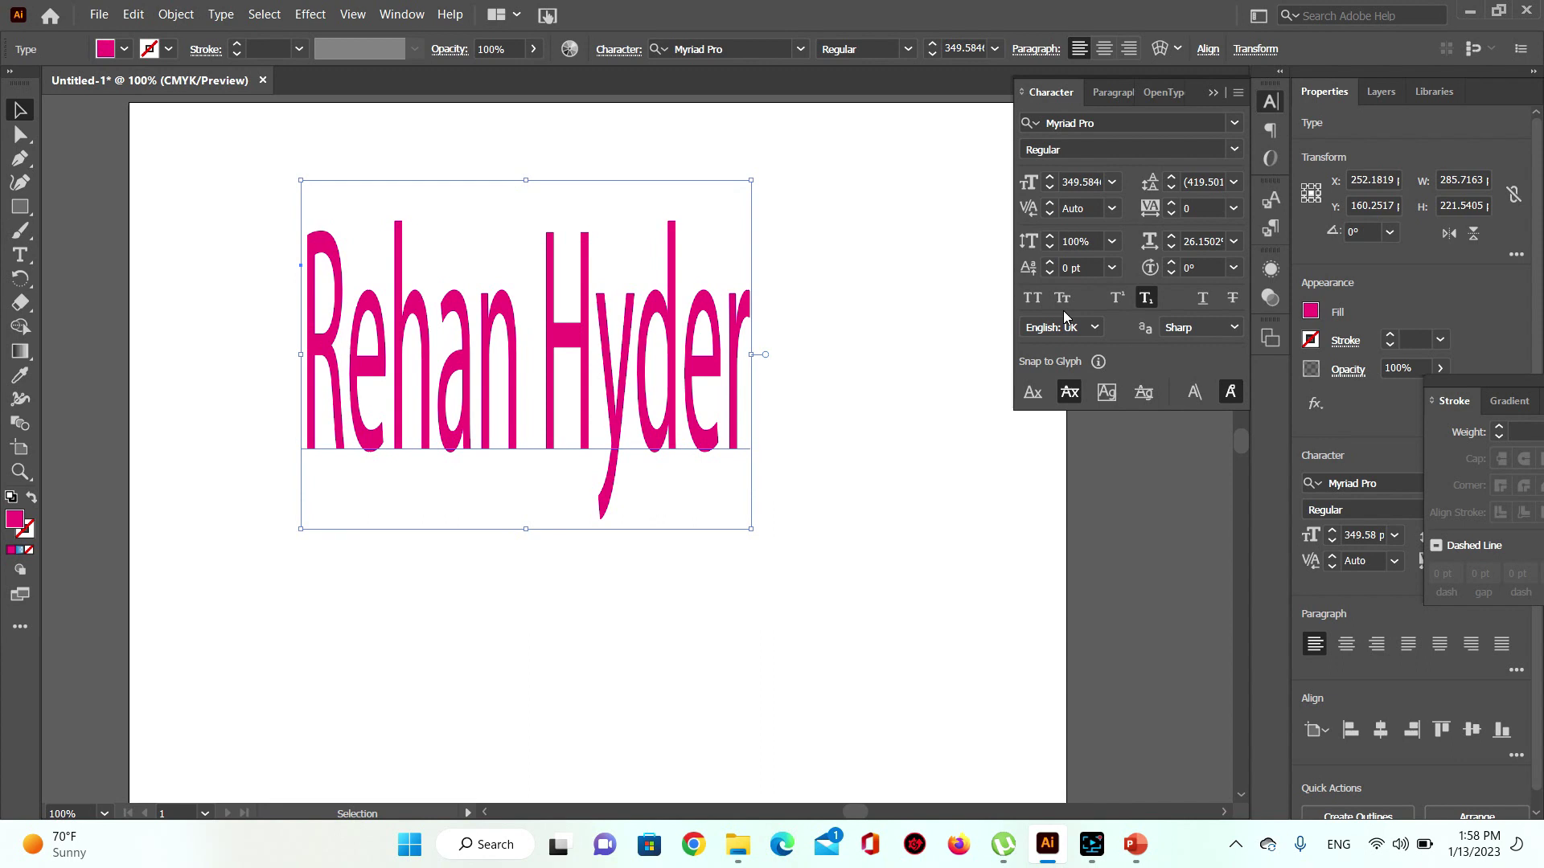
key("ctrl+z")
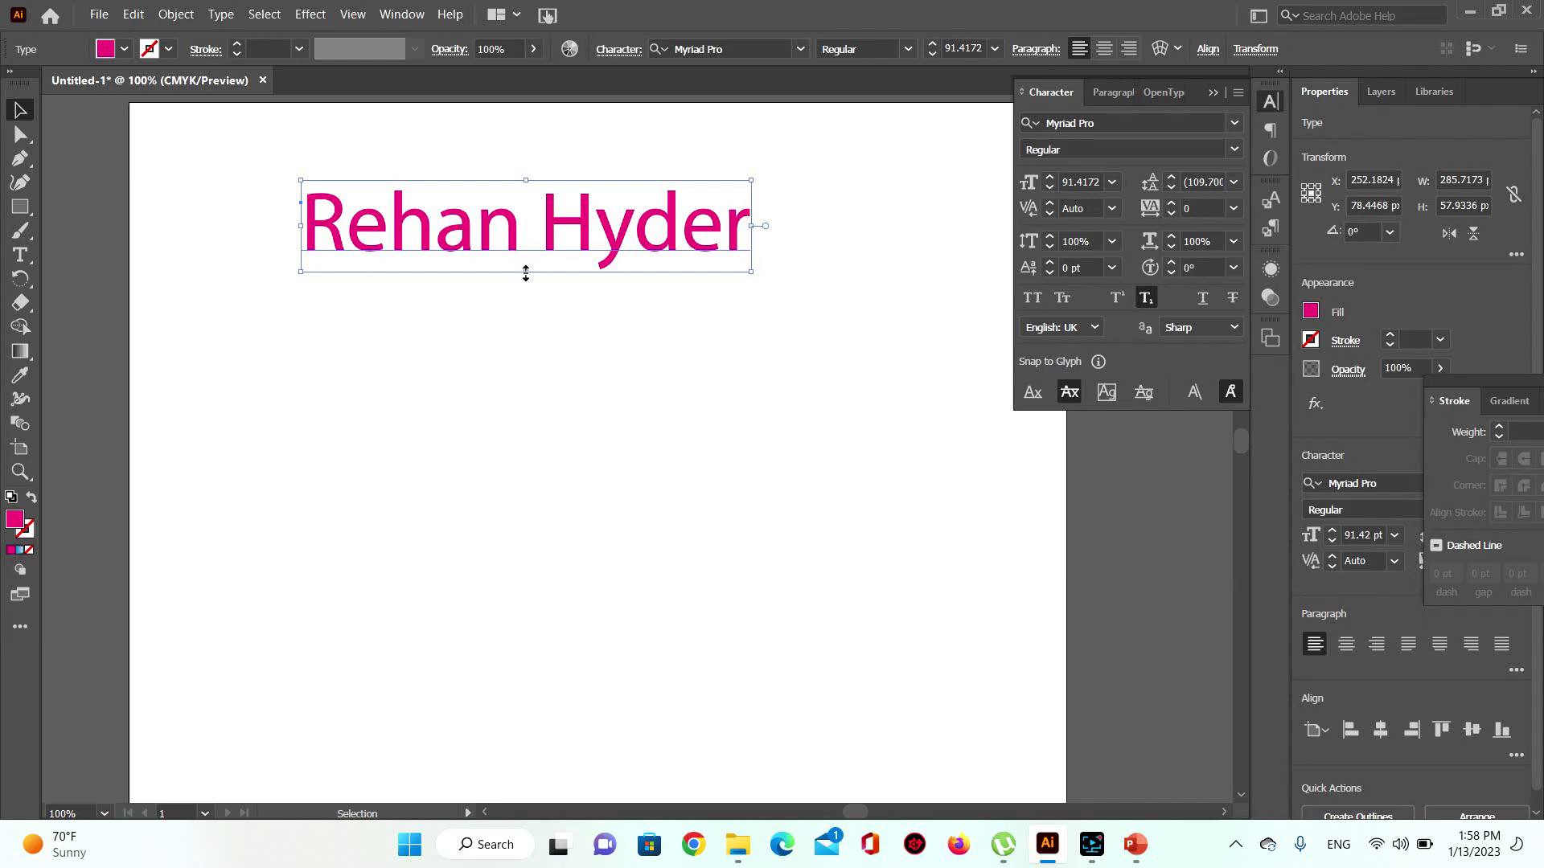
left_click_drag(526, 273, 591, 238)
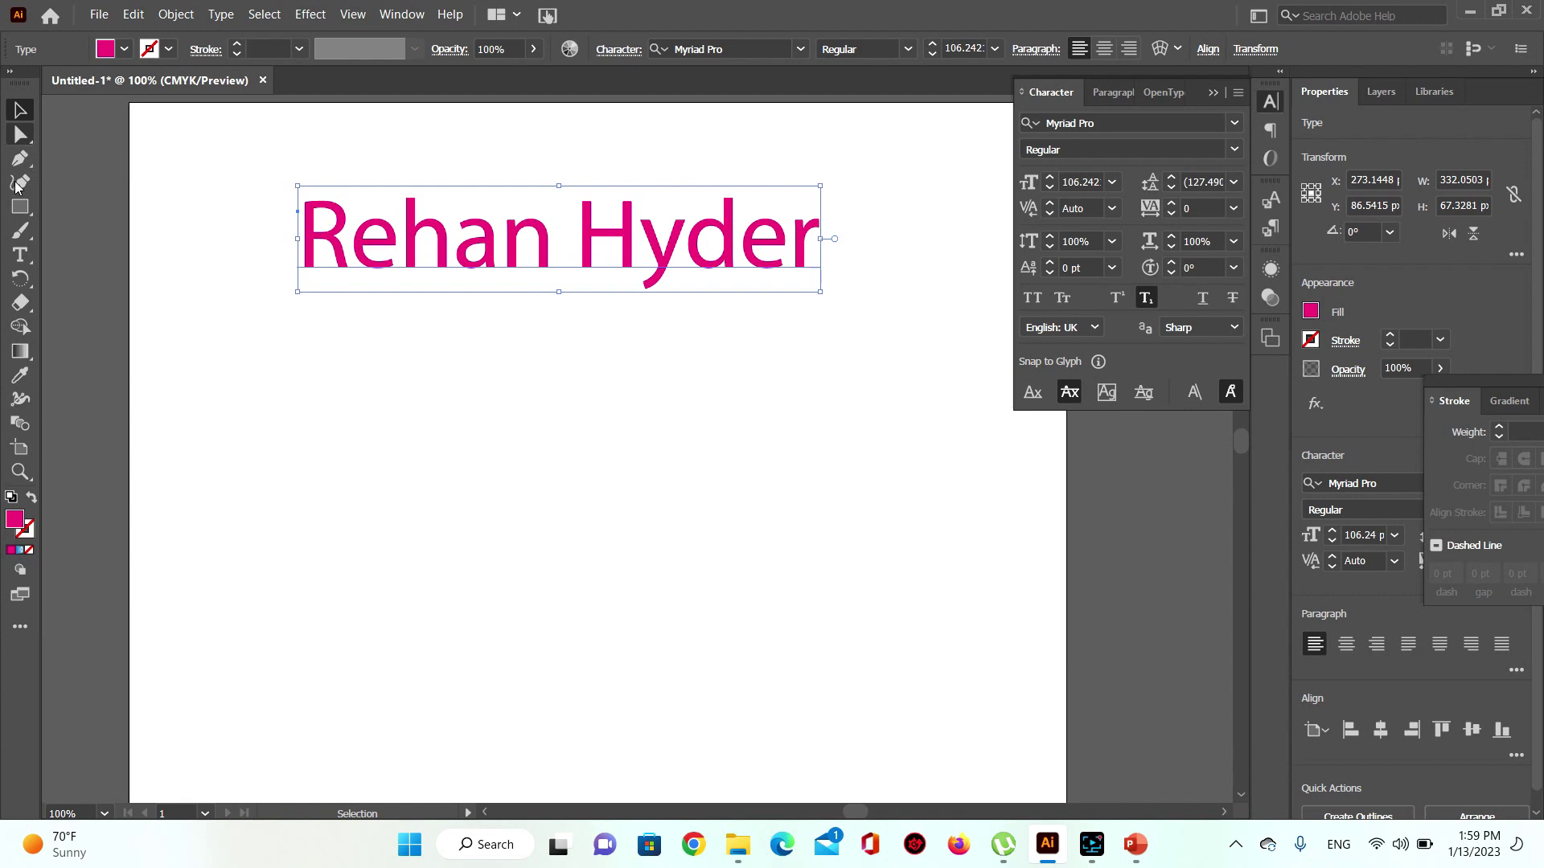
Step: Create a second text object below the name reading 'This is' / 'Type Tool' on two lines
left_click(20, 254)
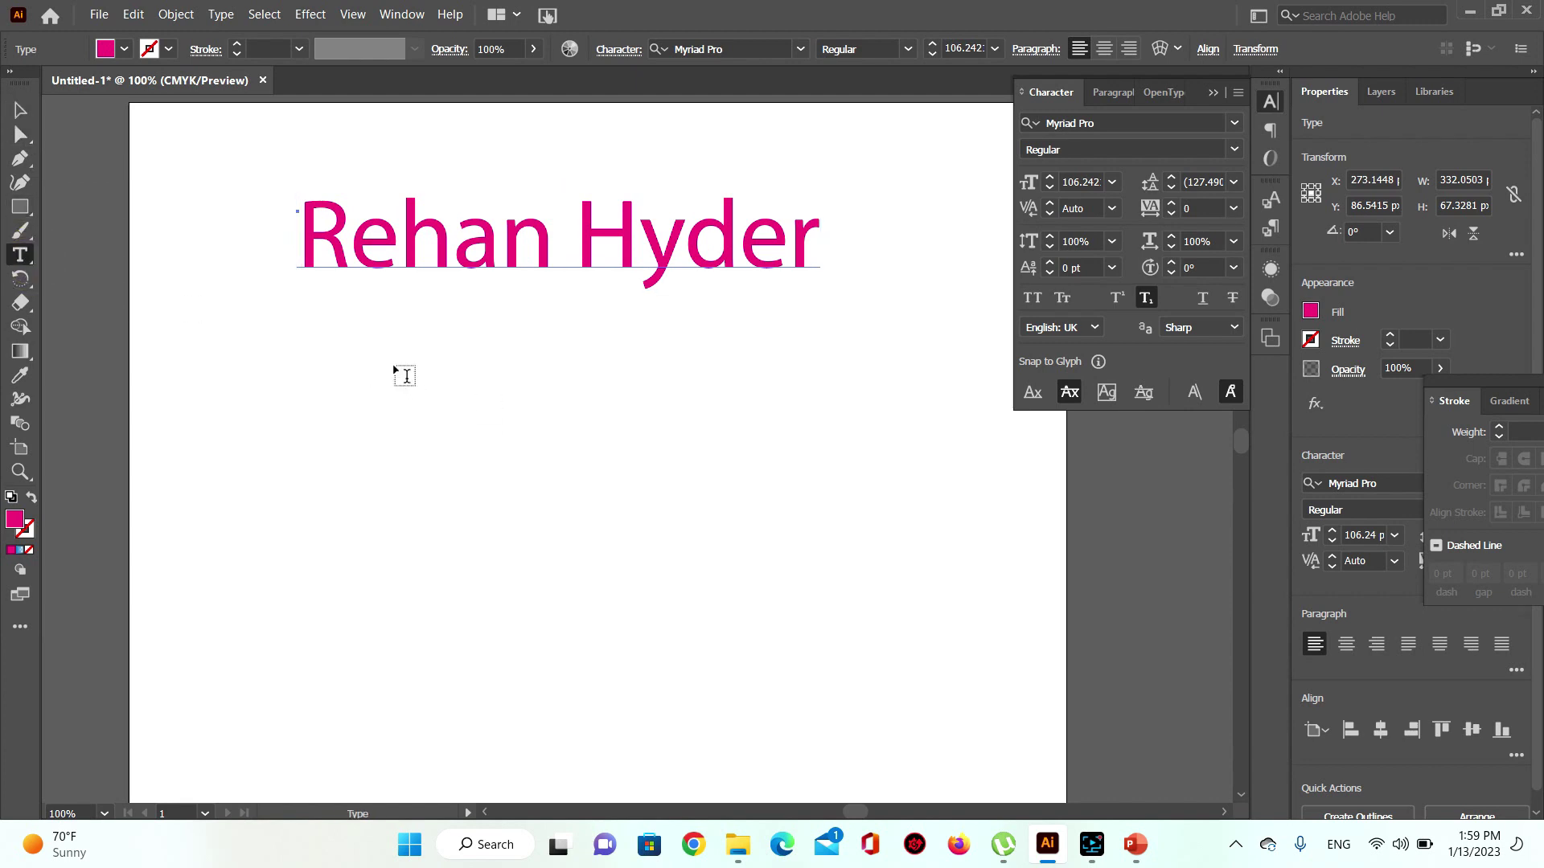
left_click(405, 376)
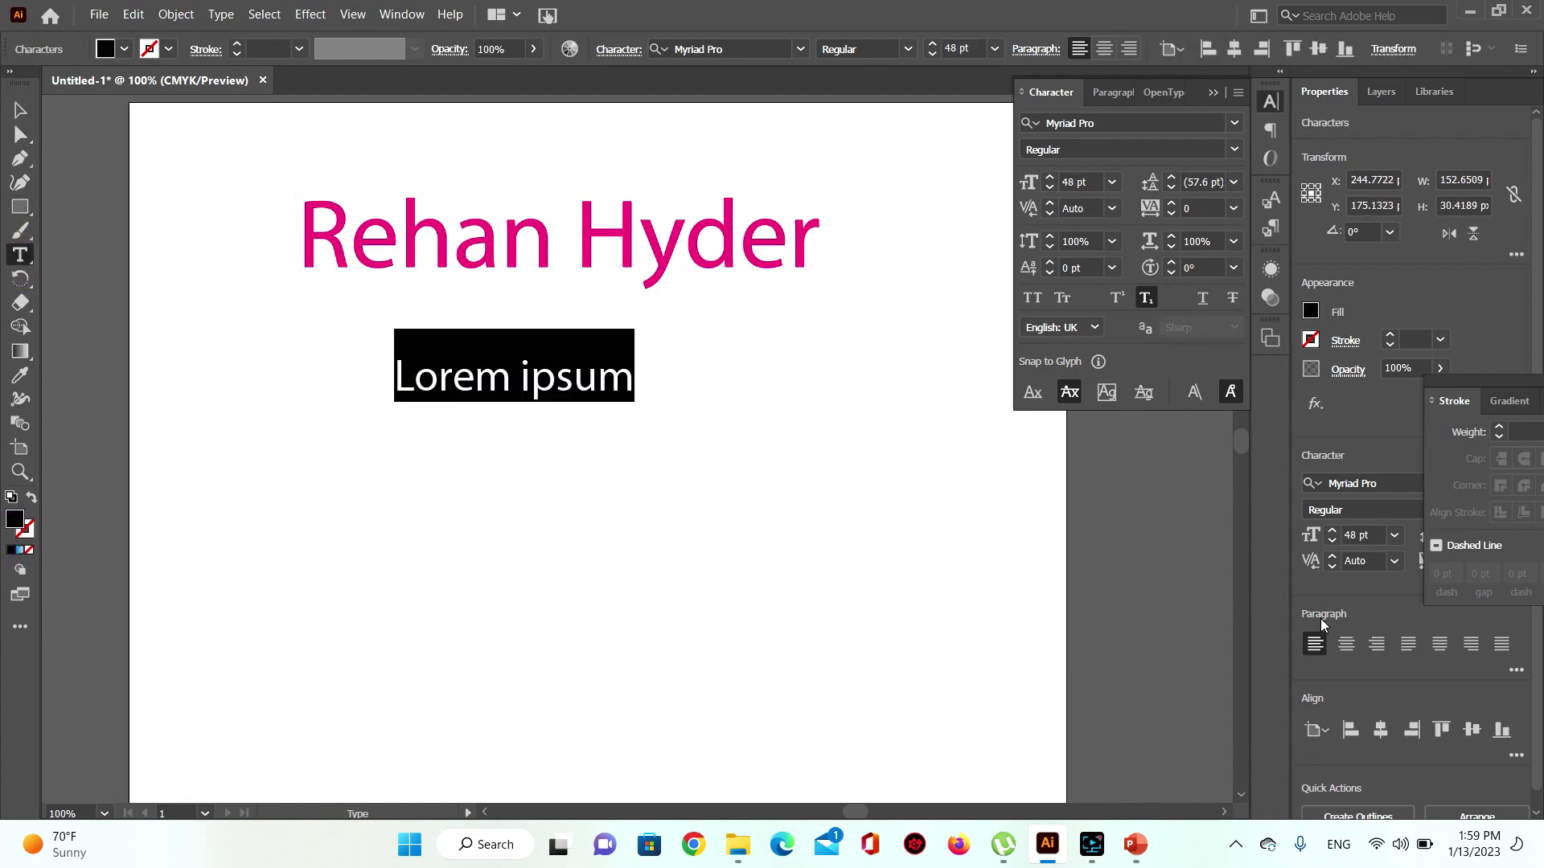
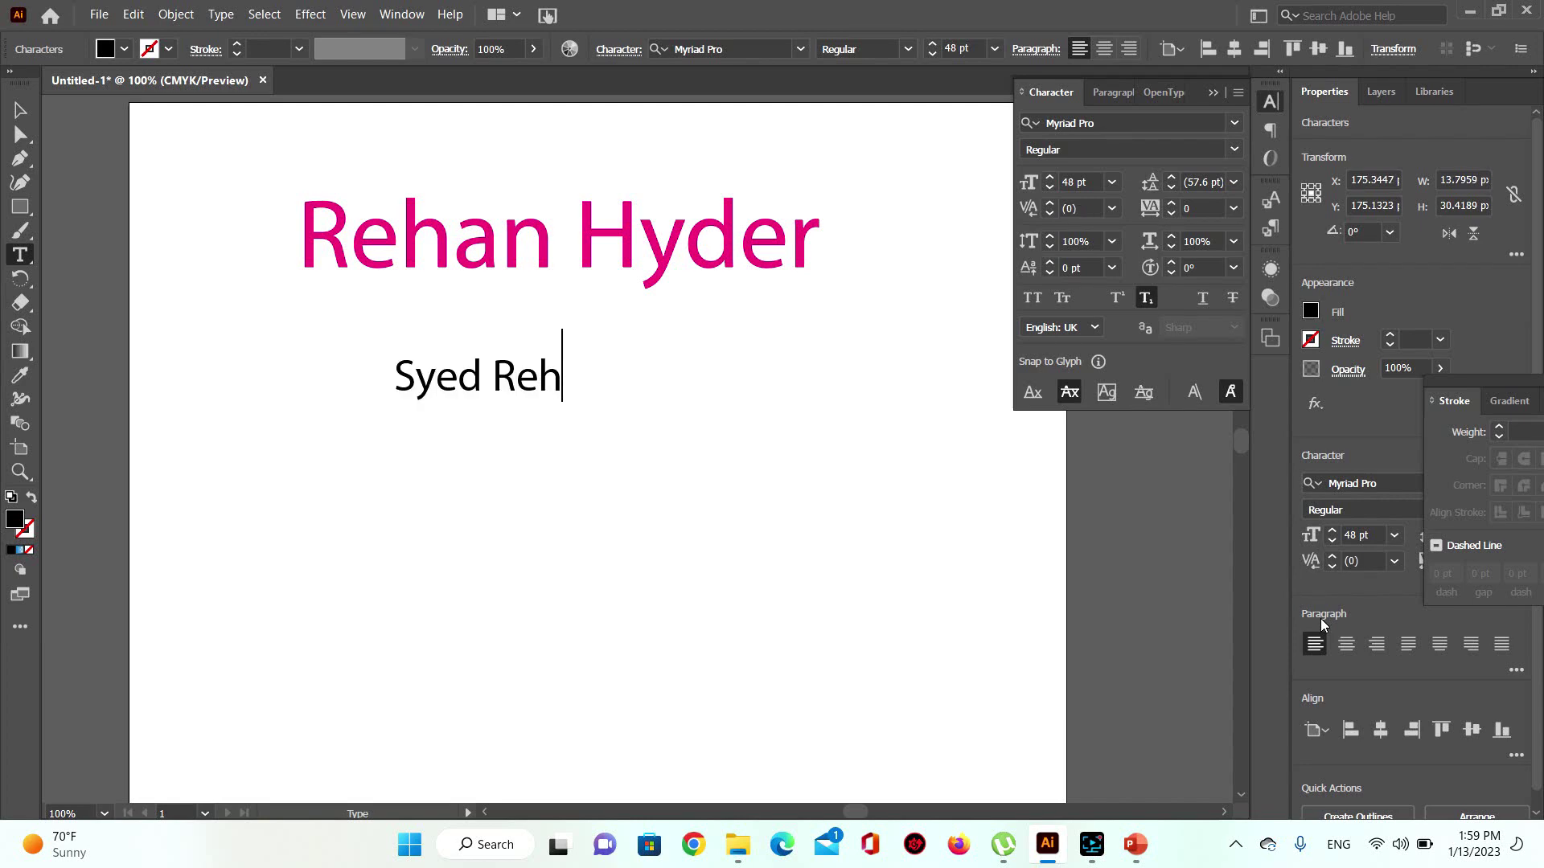
type("This is")
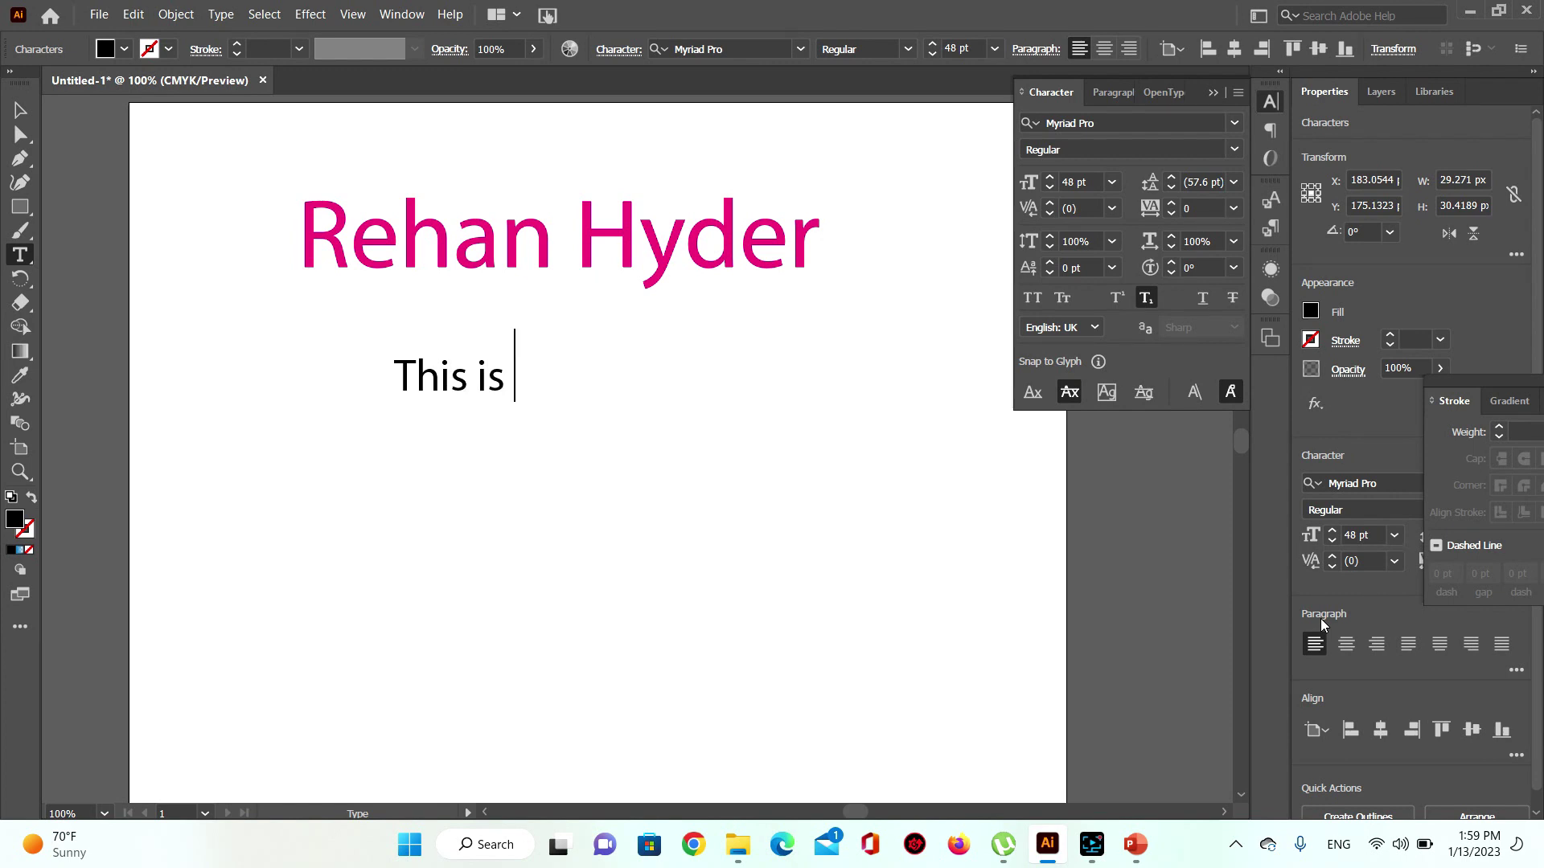
key("Return")
type("Type")
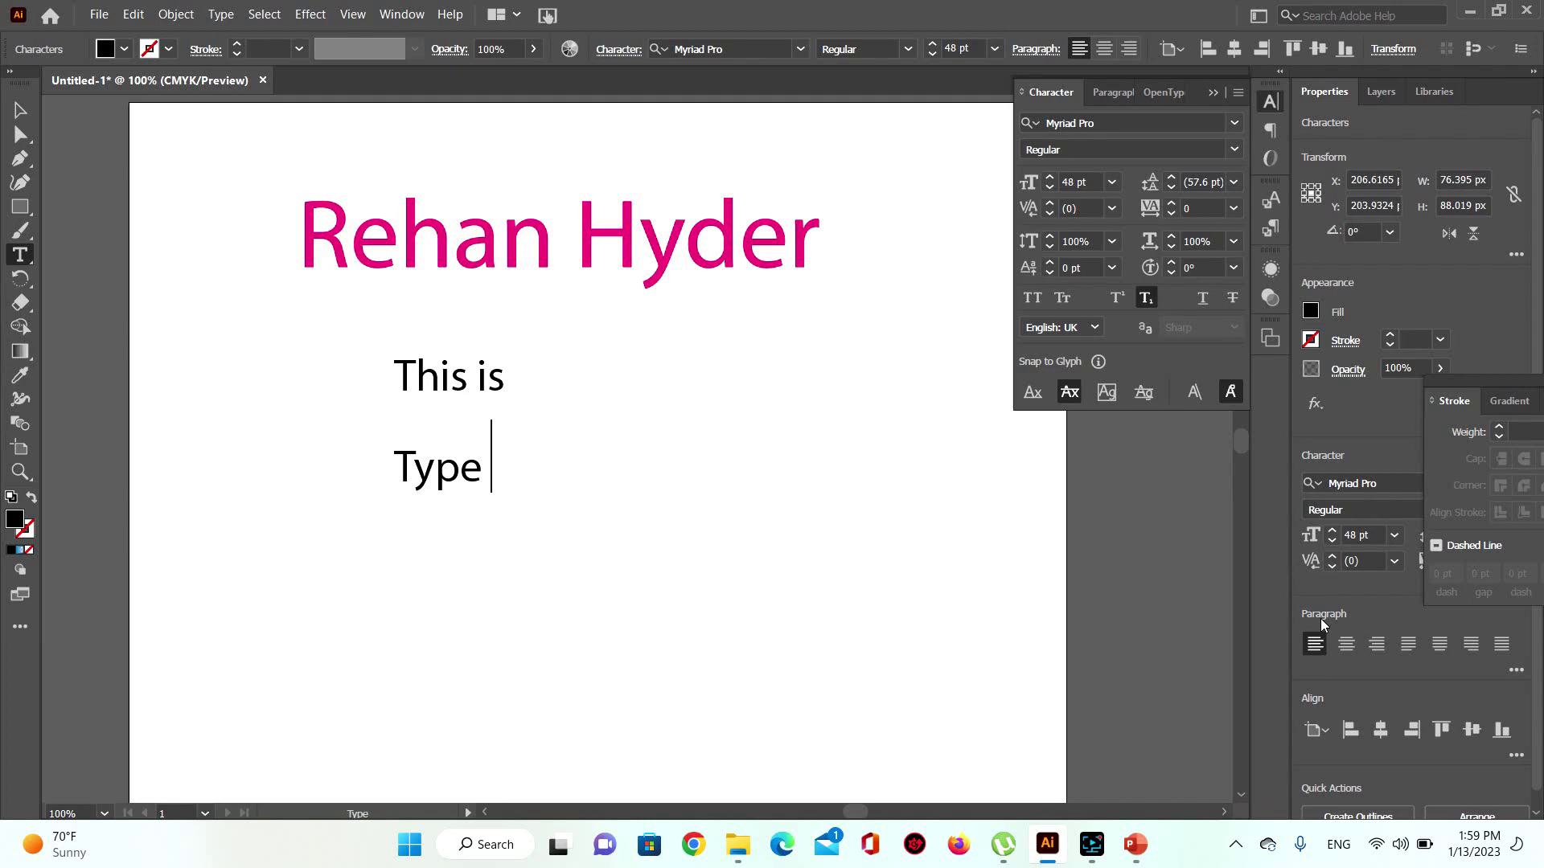
type("Tool")
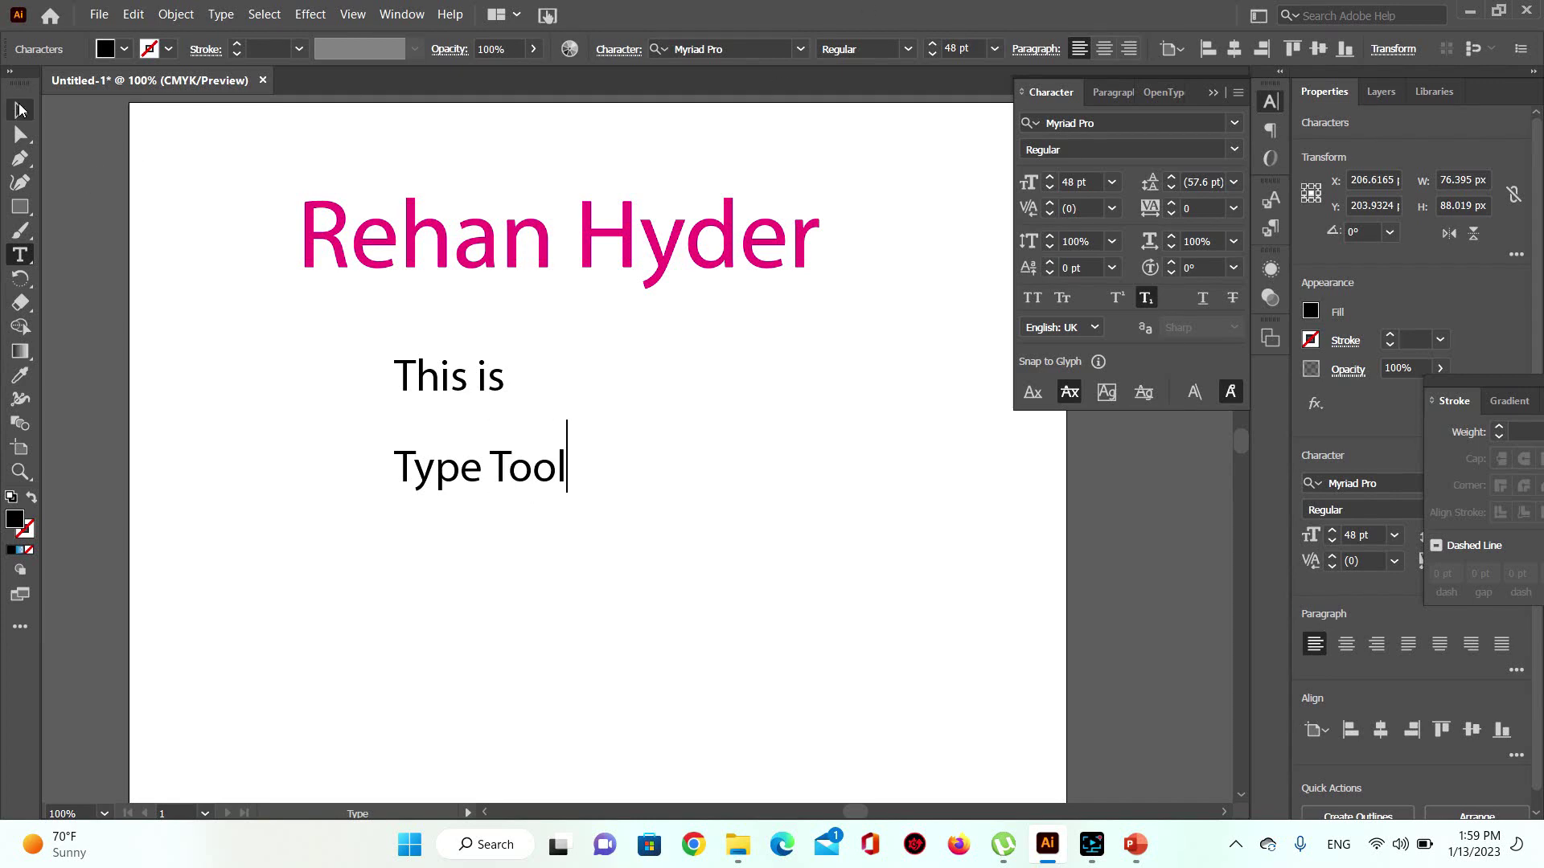
left_click(20, 110)
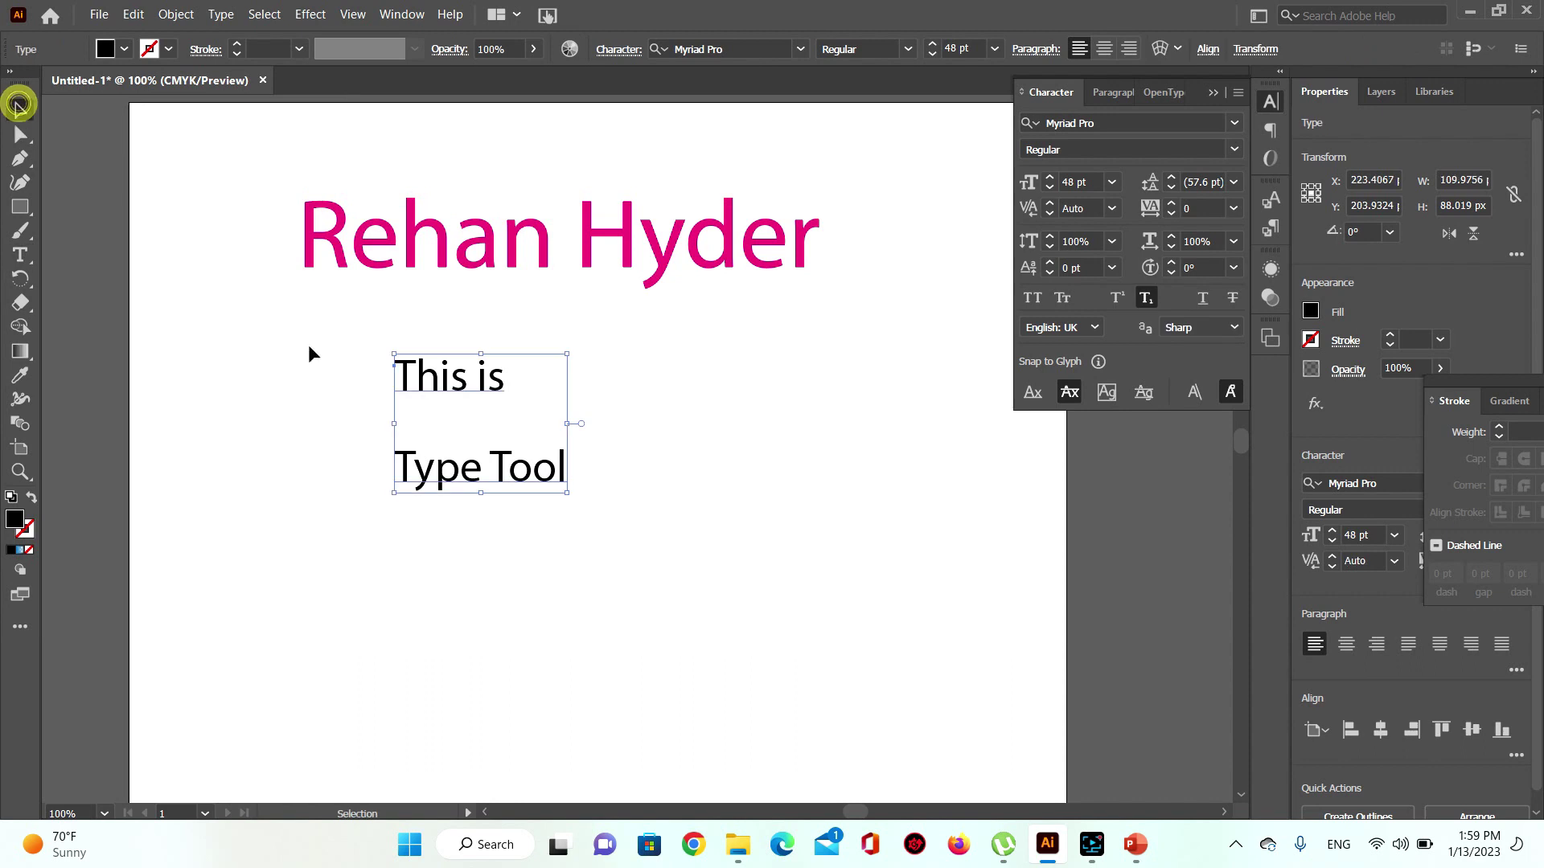
left_click(634, 441)
Step: Set the two-line text's leading to 24 pt and move it up and left under the name
left_click(484, 474)
left_click_drag(484, 474, 537, 496)
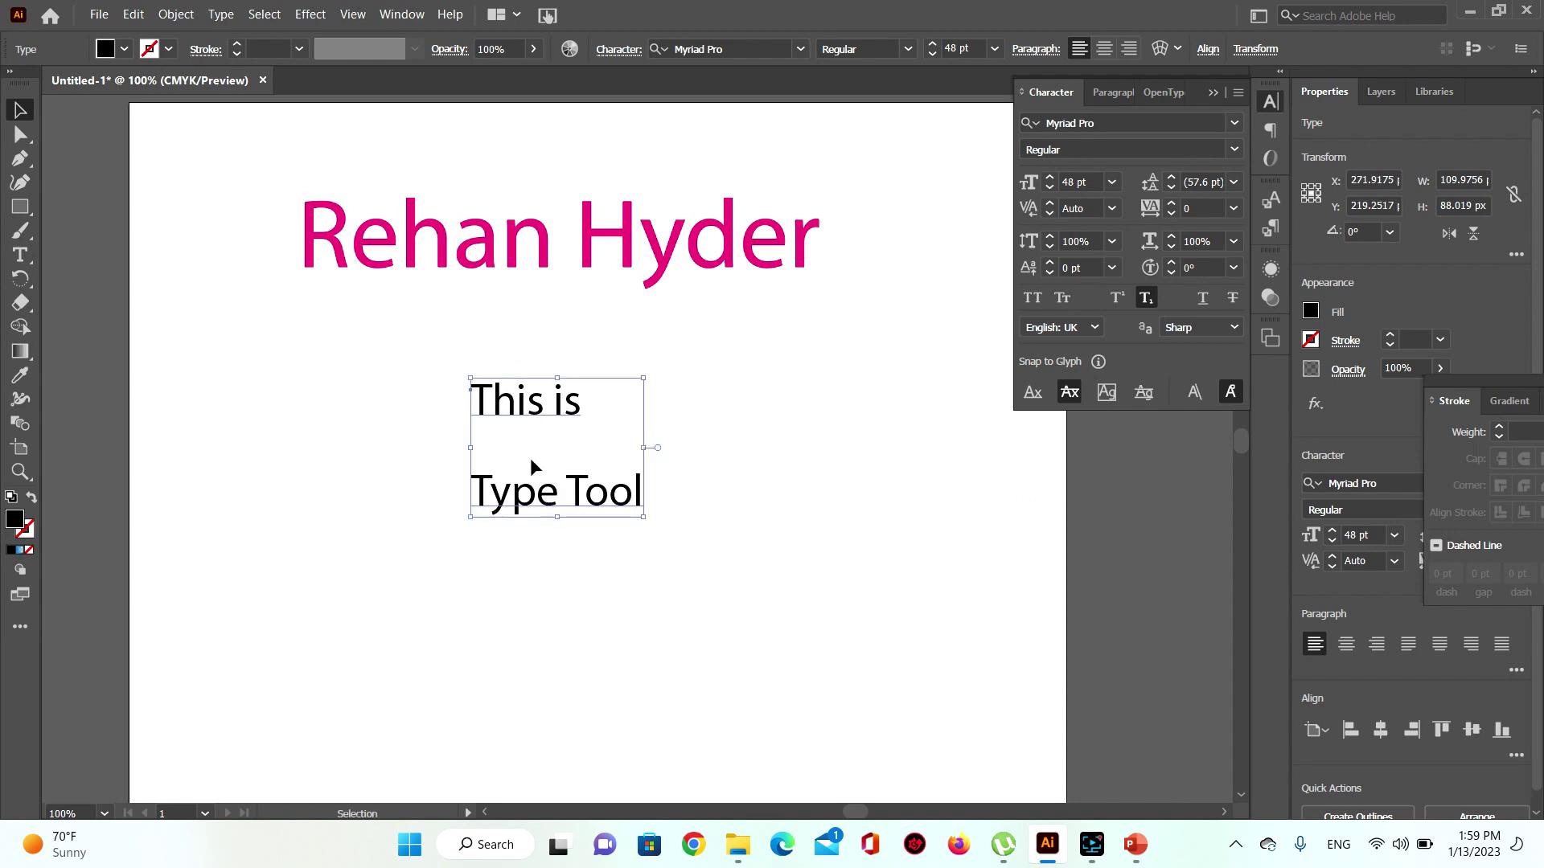
left_click(582, 406)
left_click(1234, 184)
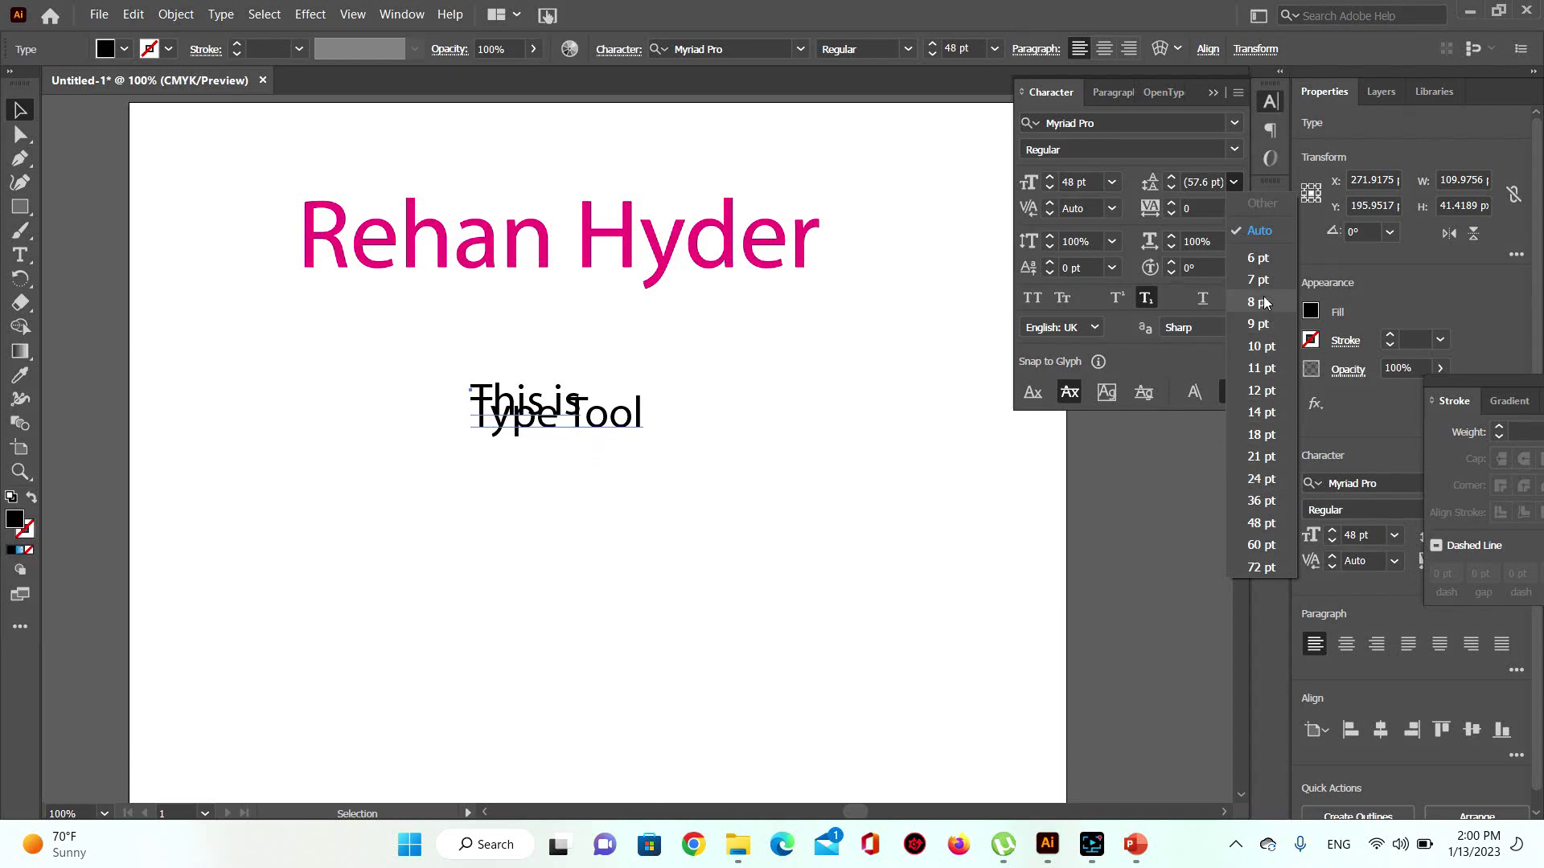
left_click(1260, 479)
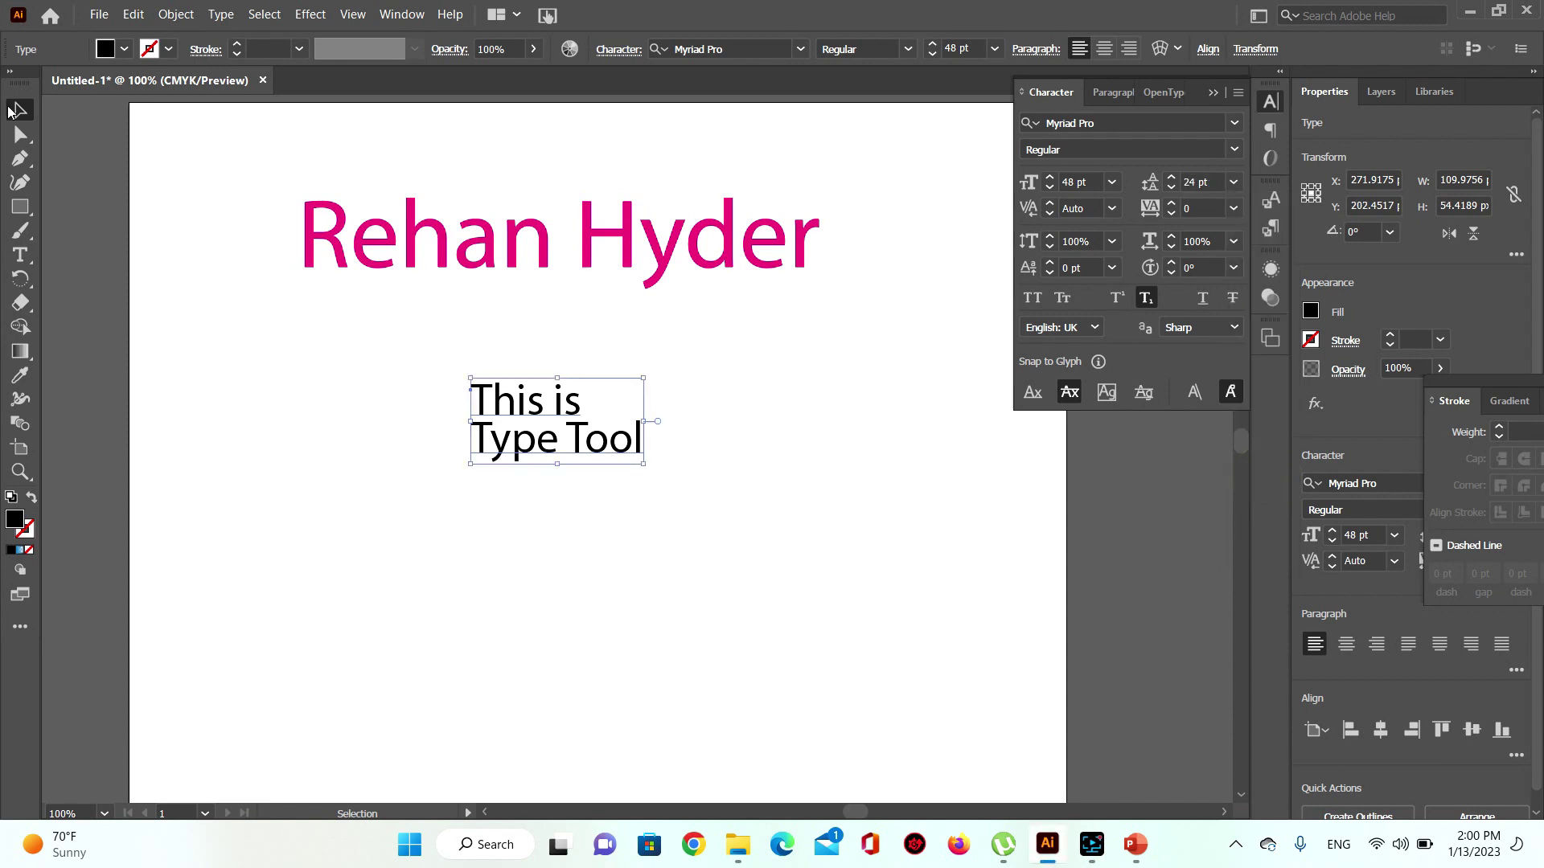
left_click_drag(576, 408, 518, 378)
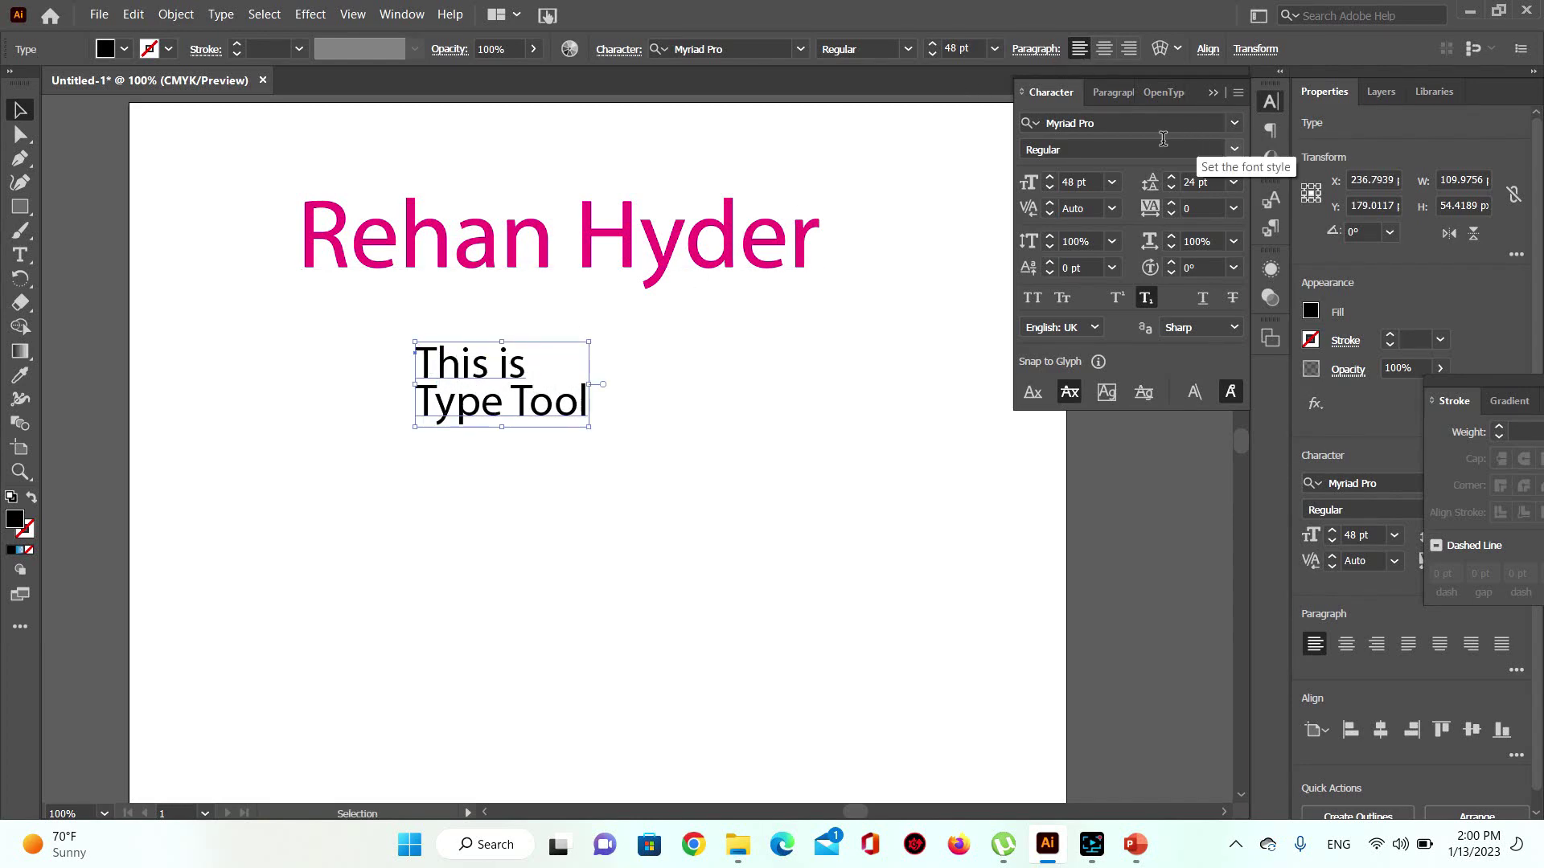
left_click(1115, 95)
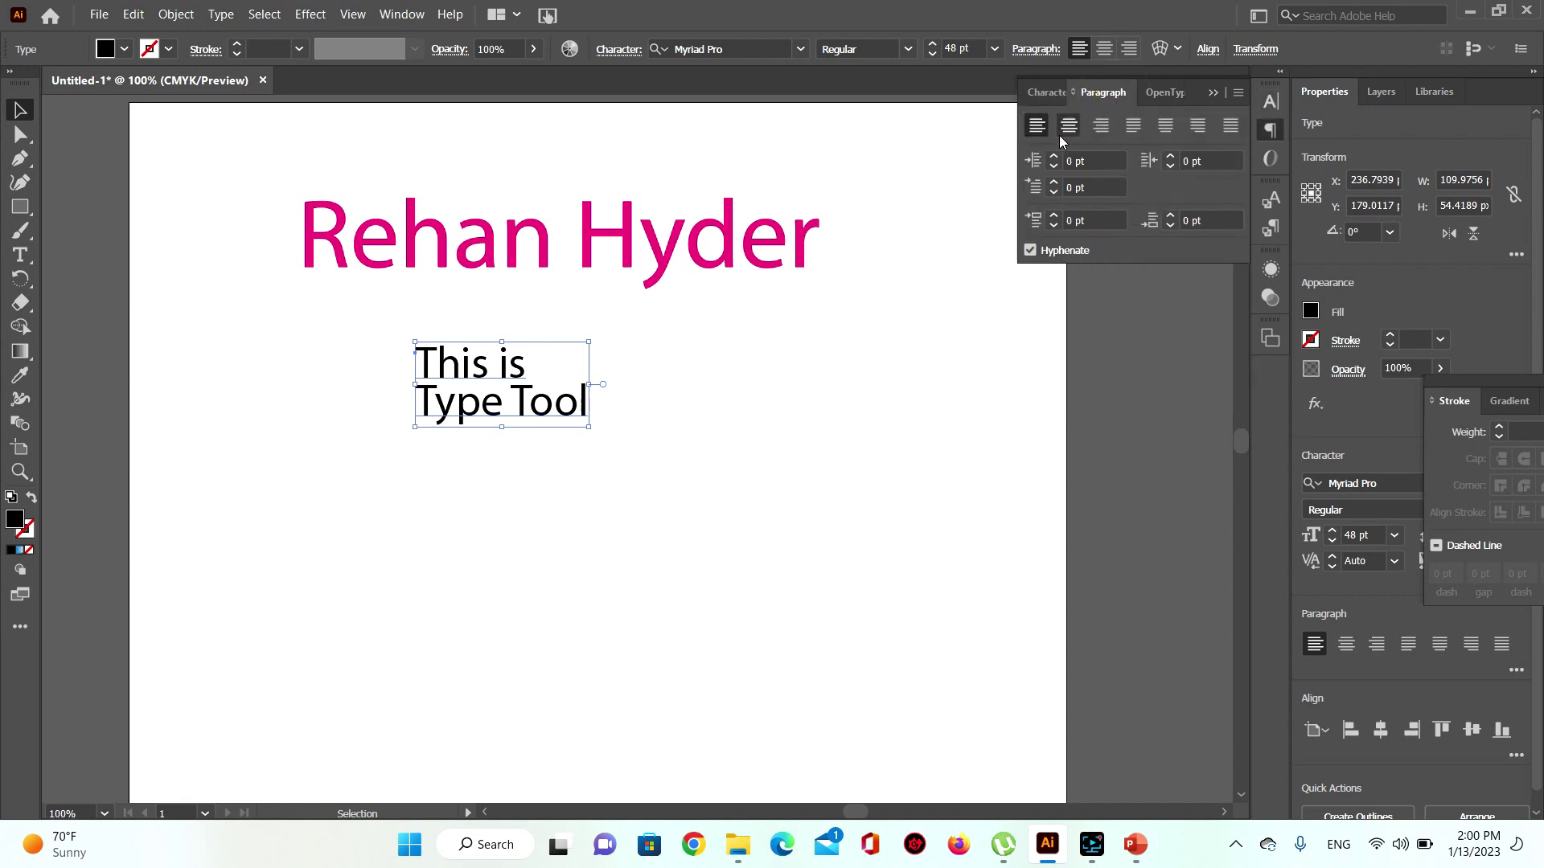
Step: Try centre, right and justified alignment on the two-line text, ending left-aligned
left_click(1068, 133)
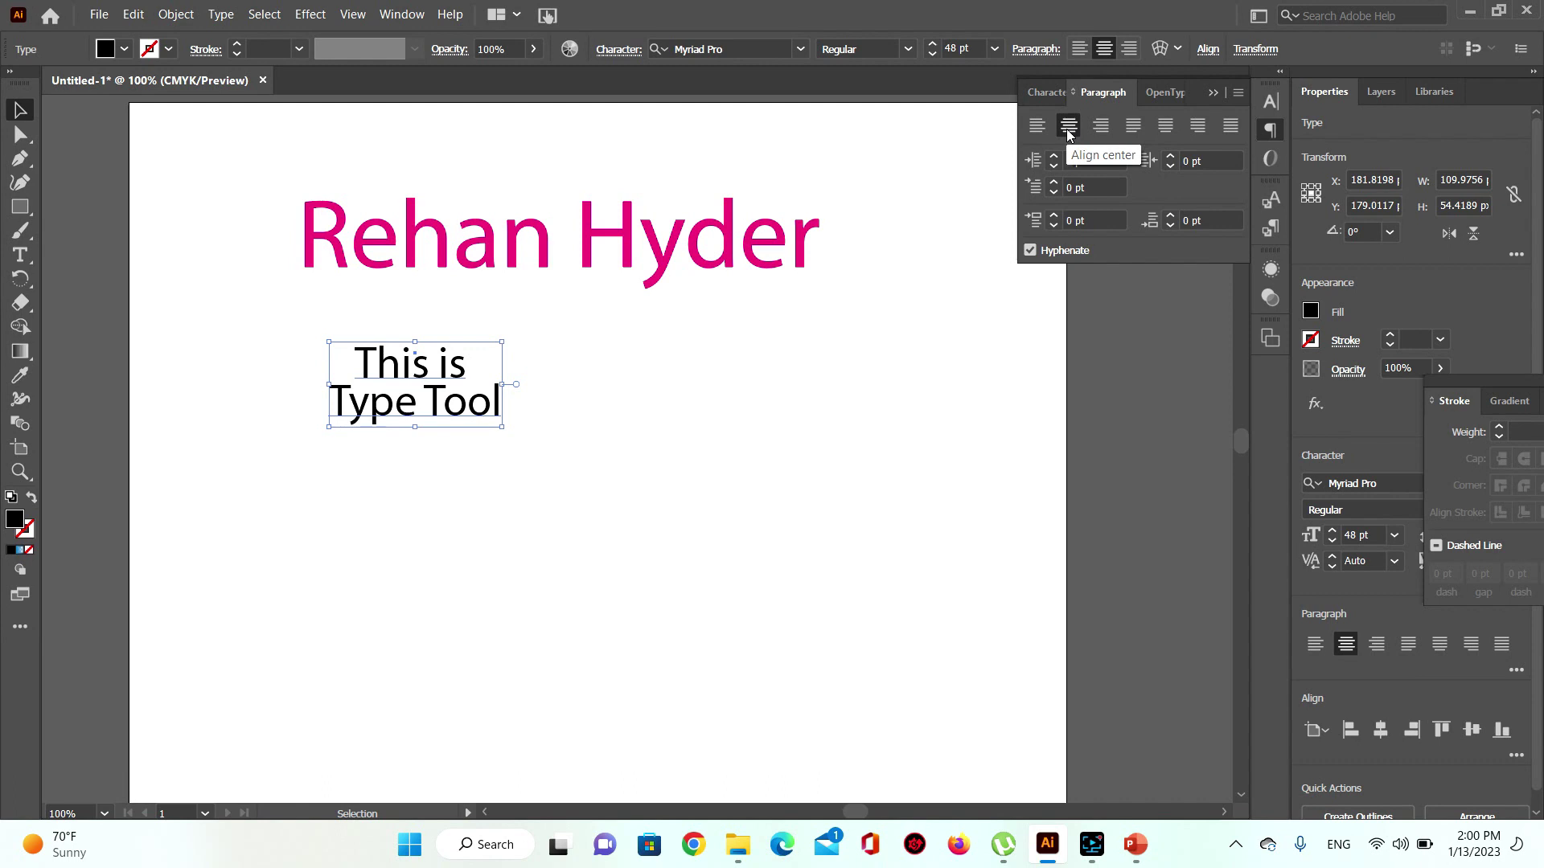
left_click(1040, 134)
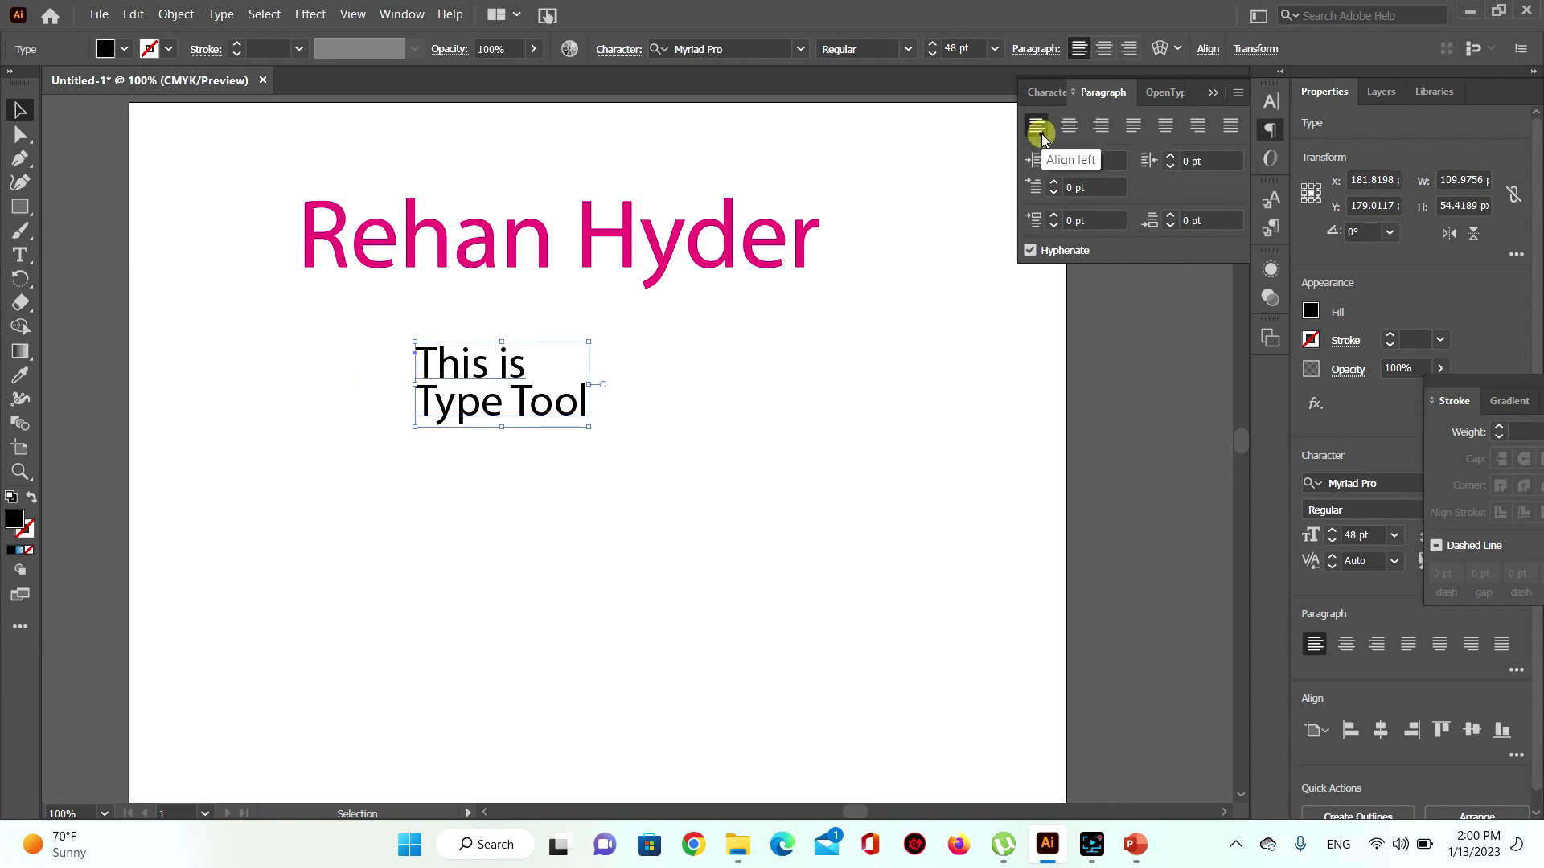
left_click(1071, 127)
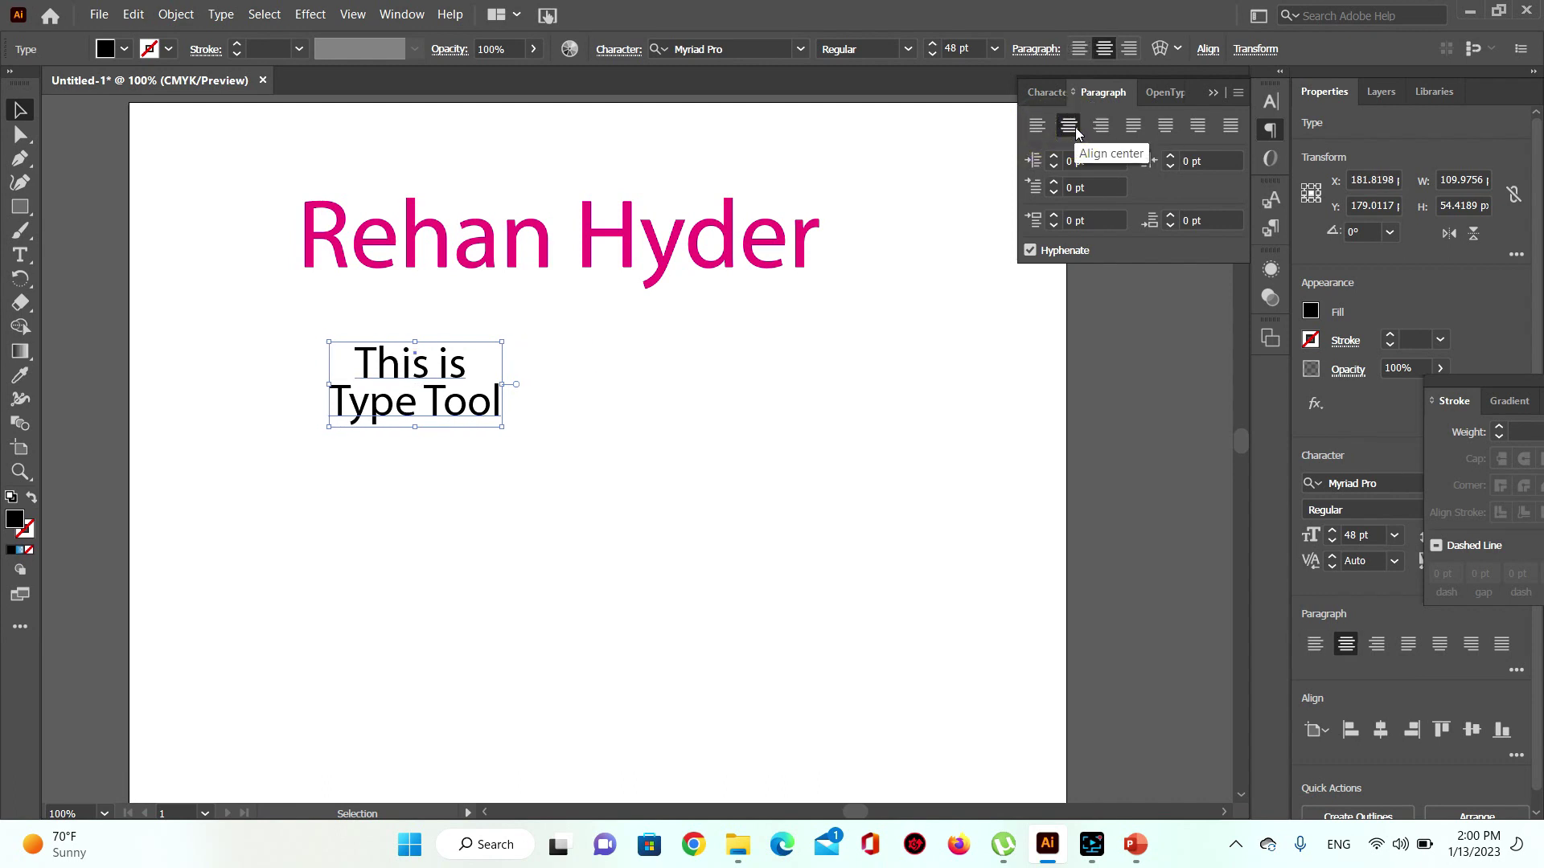
left_click(1103, 130)
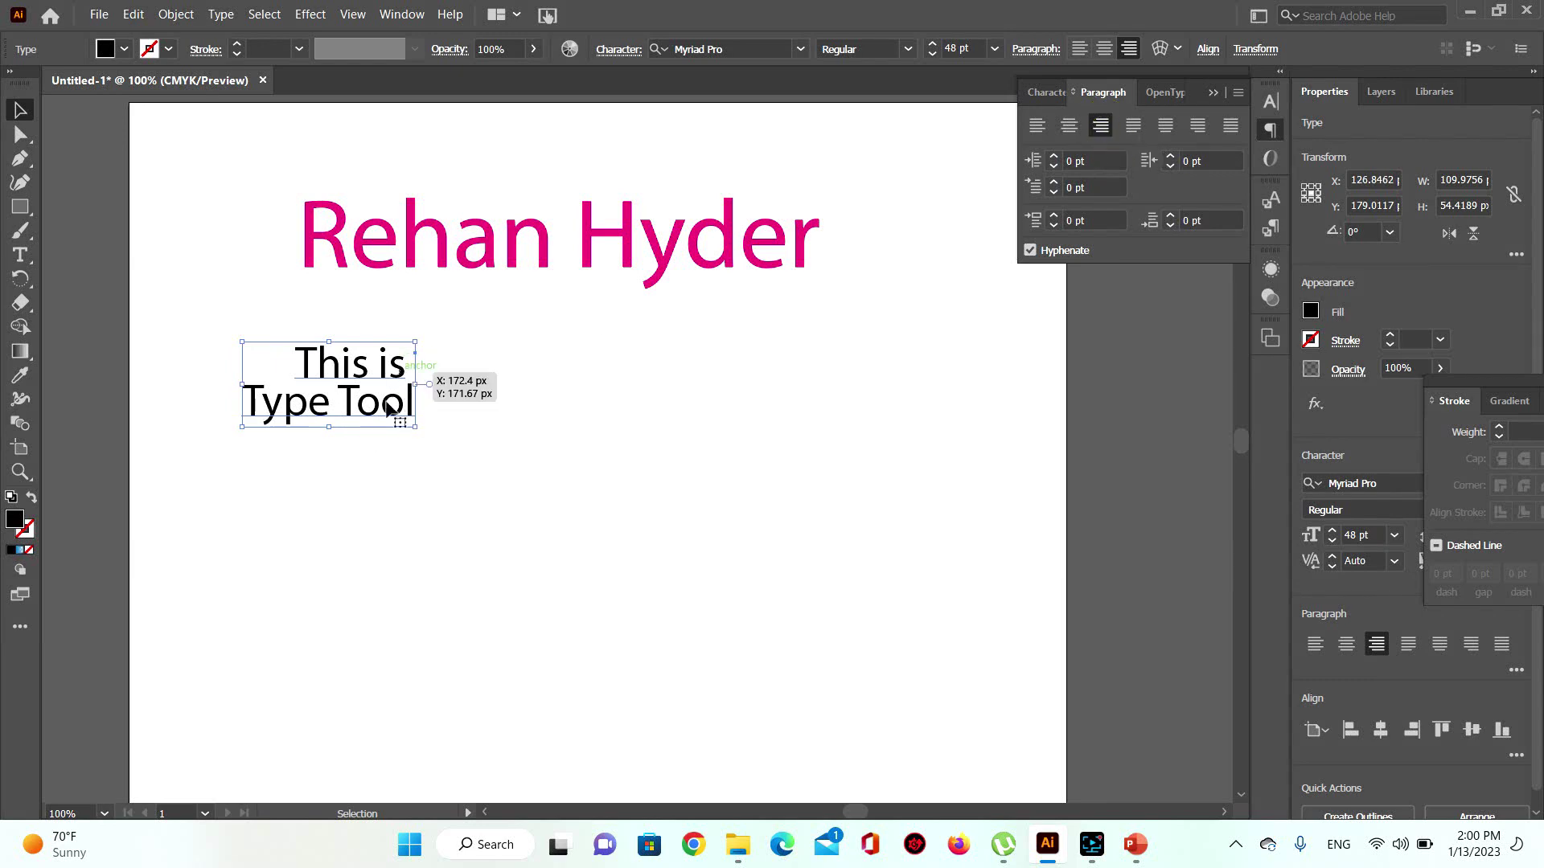
left_click(1075, 123)
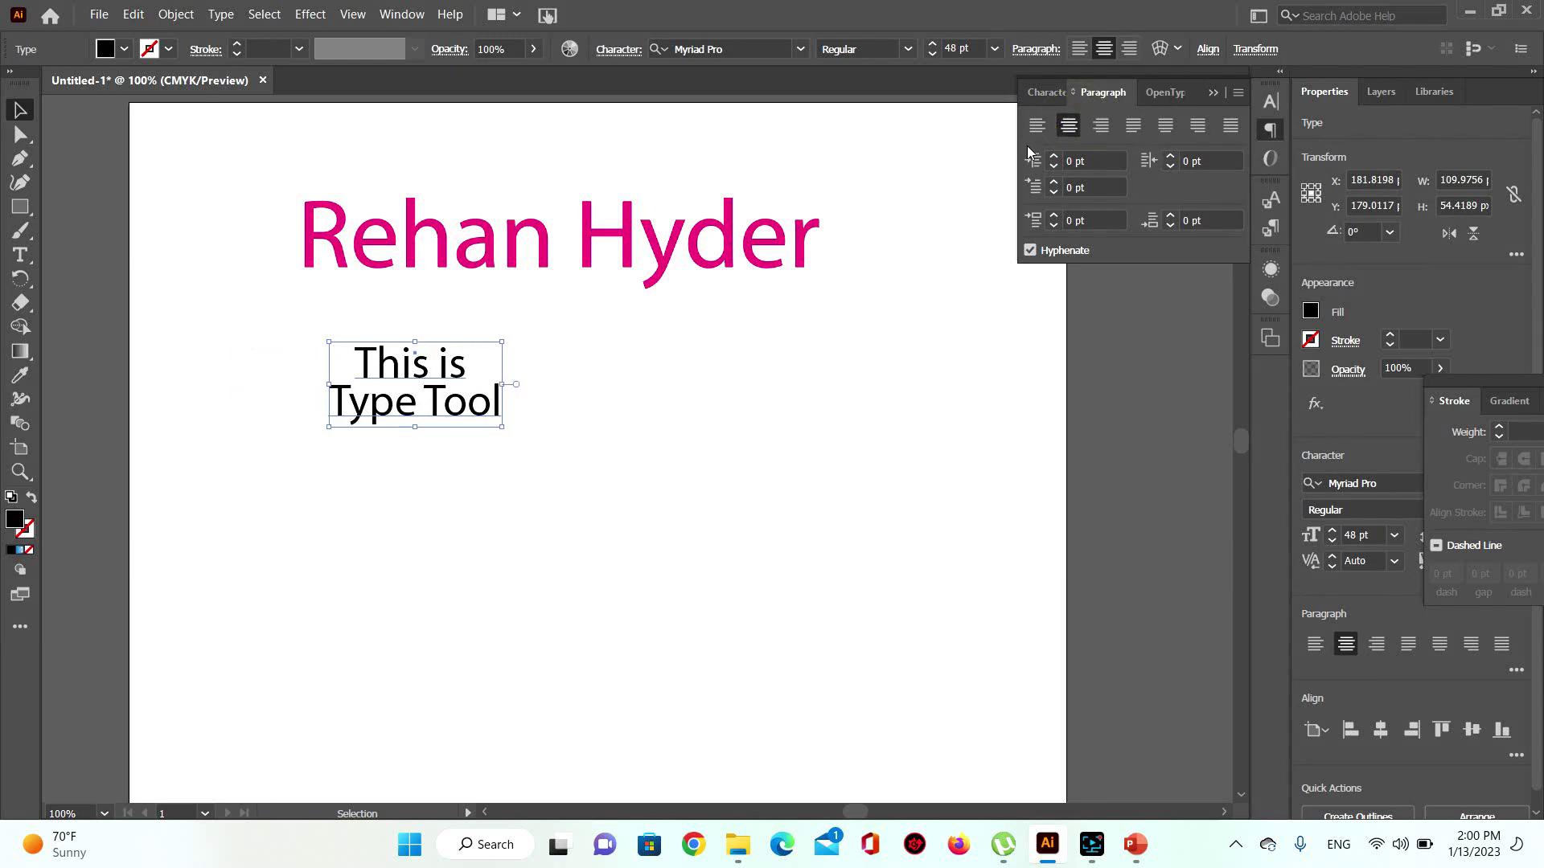
left_click(1134, 129)
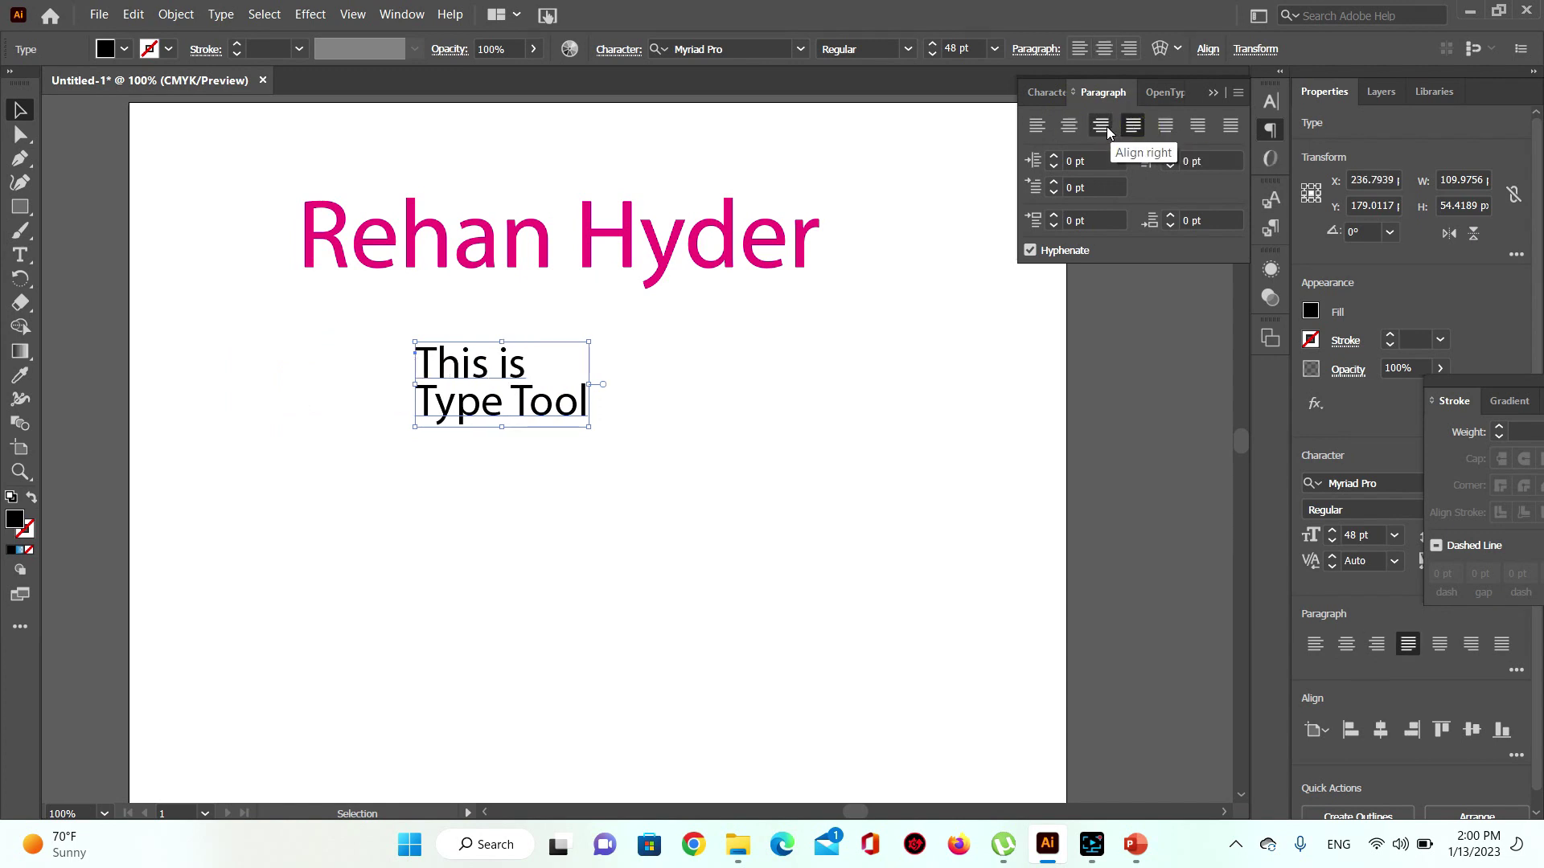
left_click(1069, 126)
left_click(1036, 126)
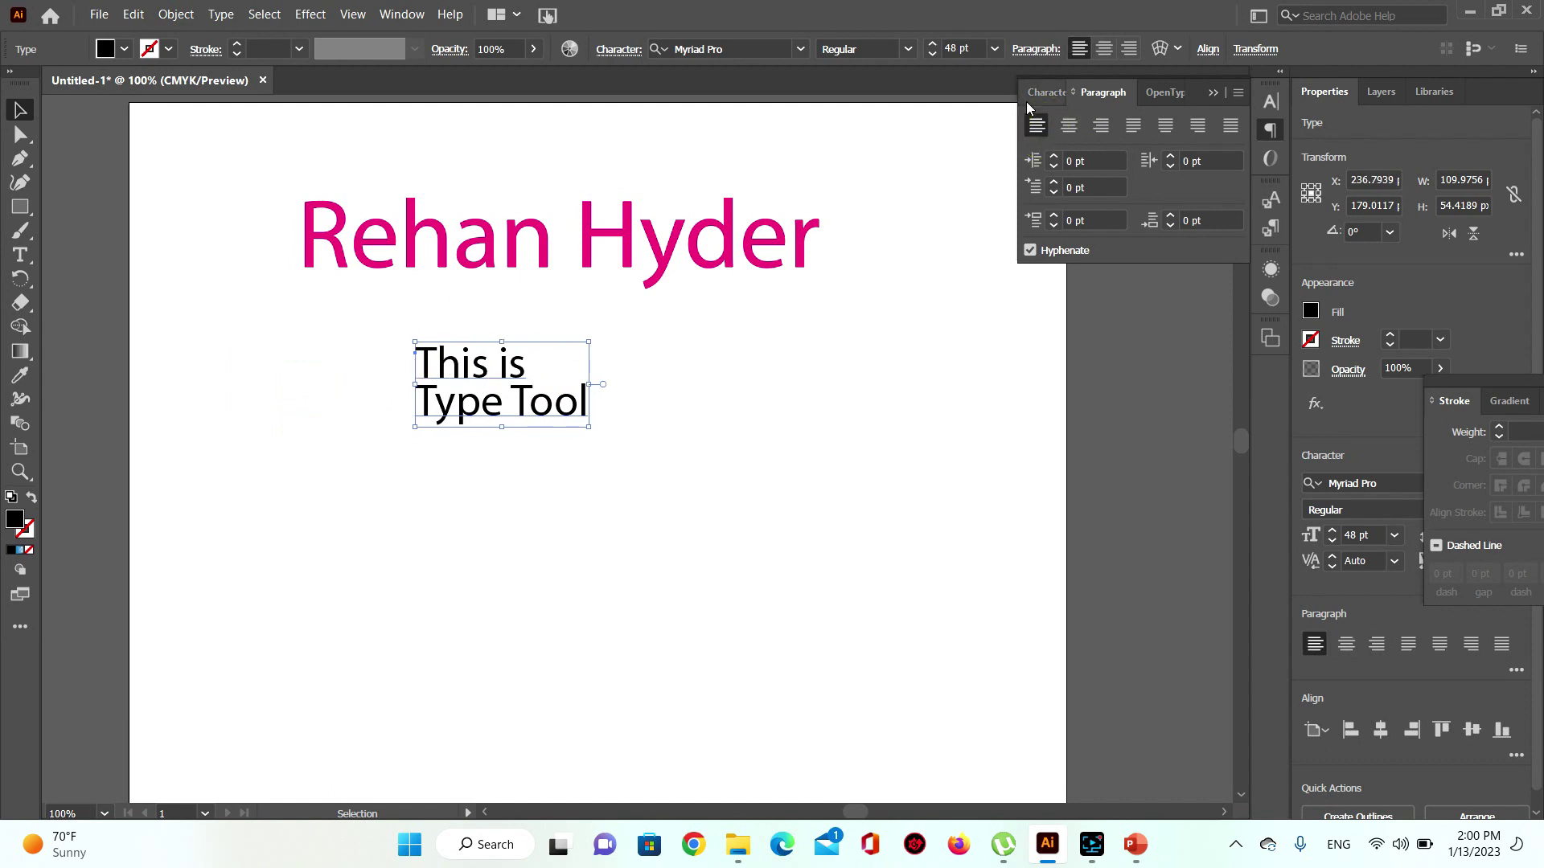
left_click(1039, 93)
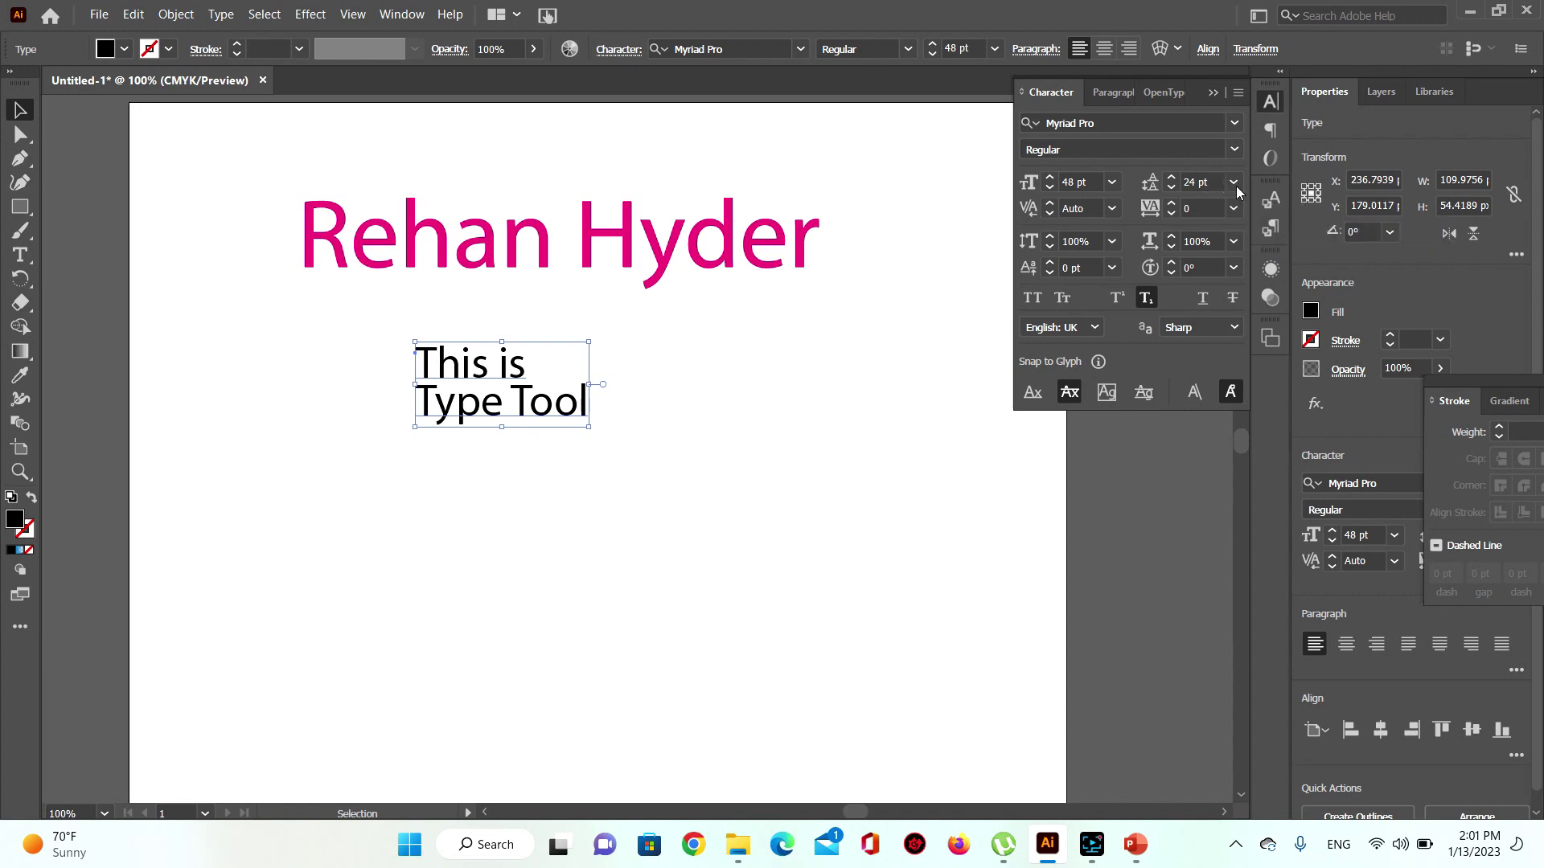
left_click(1231, 242)
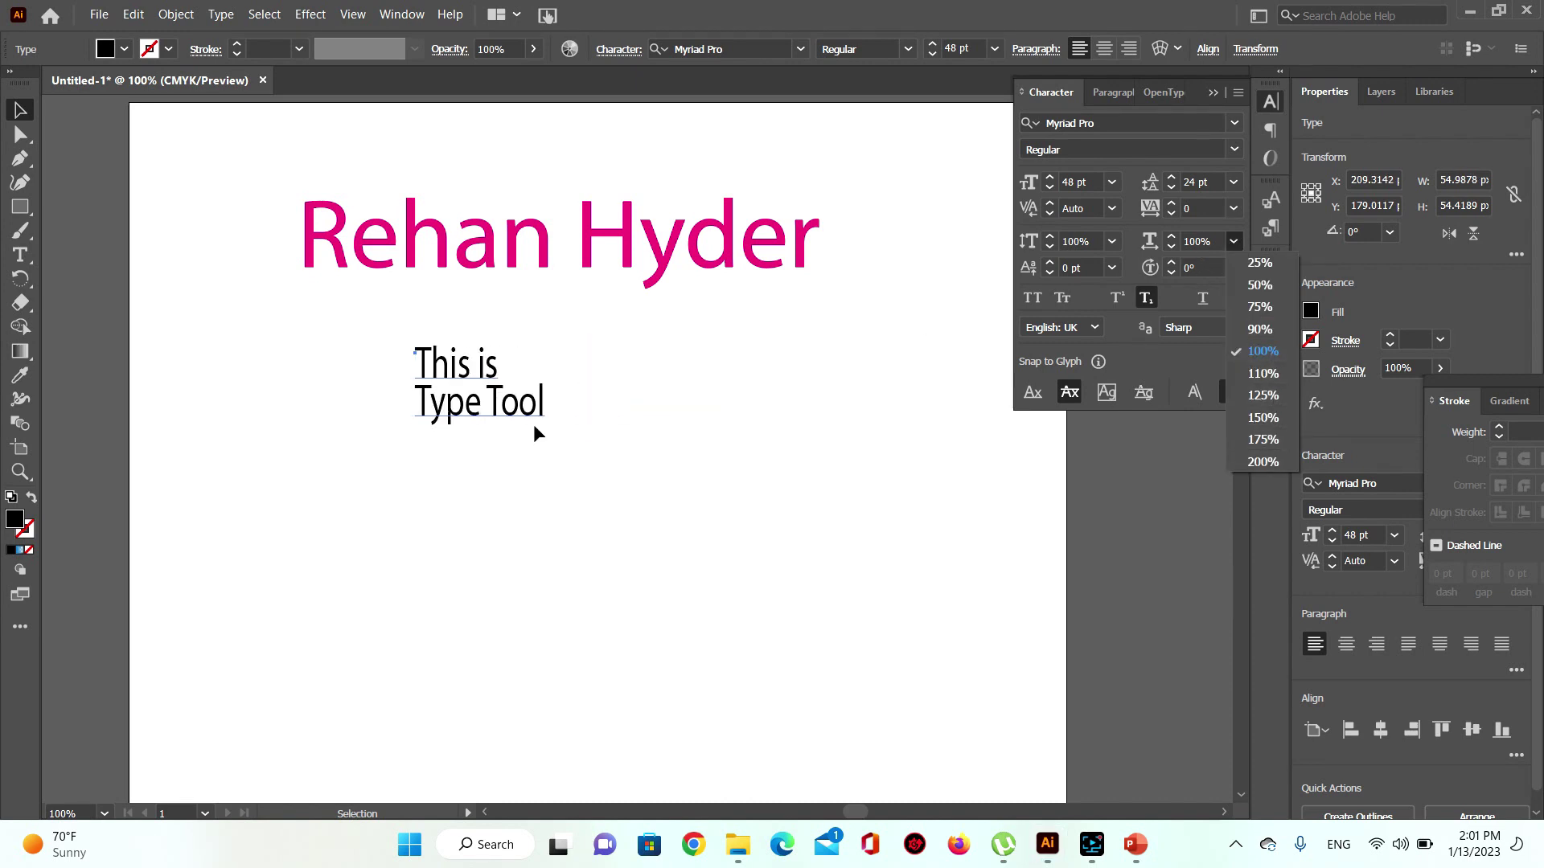
left_click(519, 402)
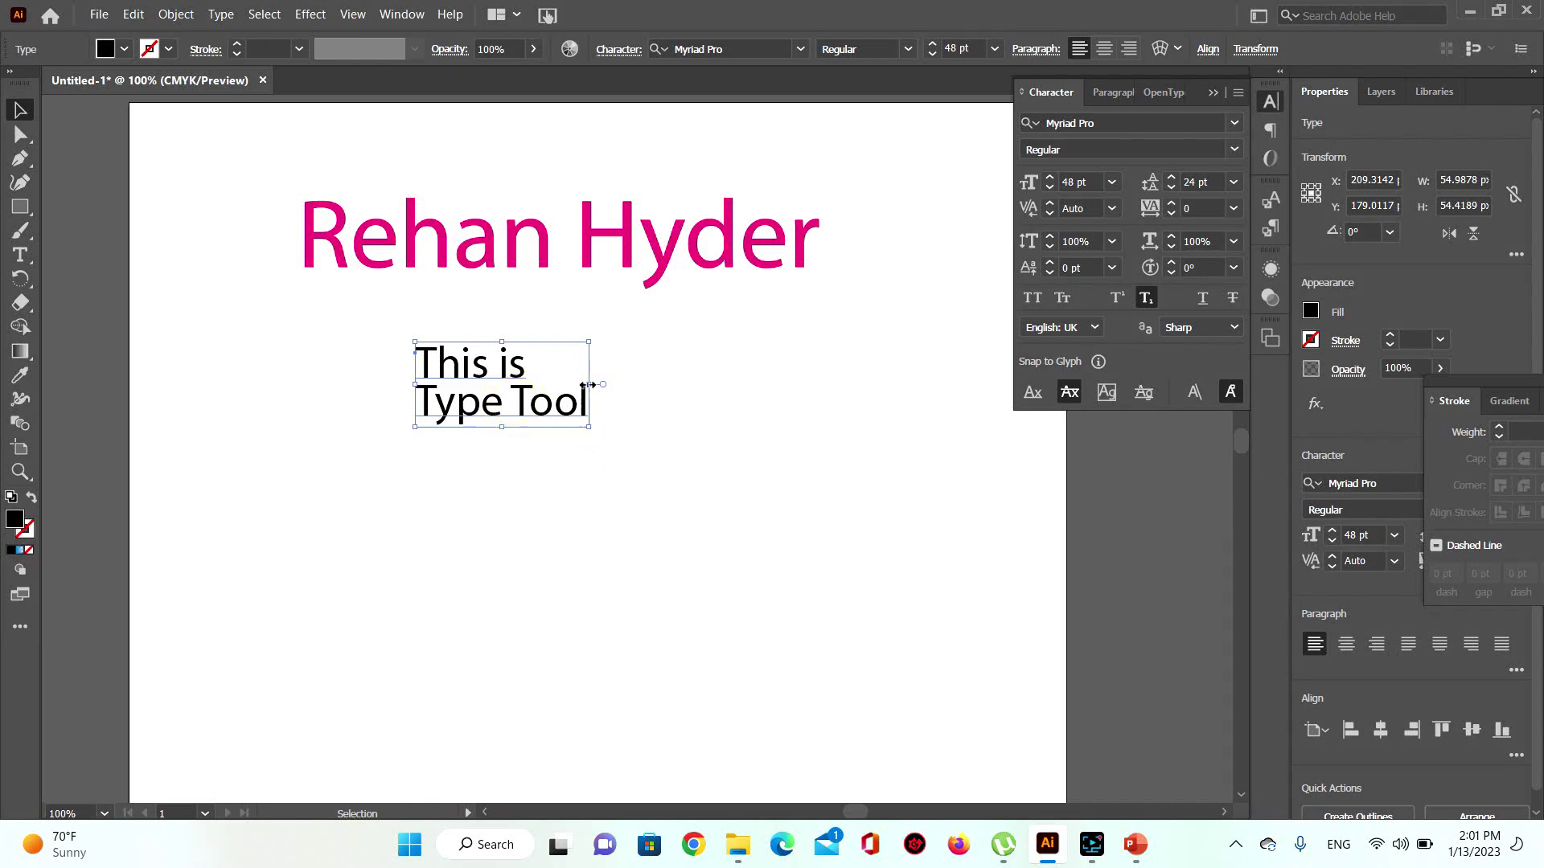
left_click_drag(588, 384, 842, 384)
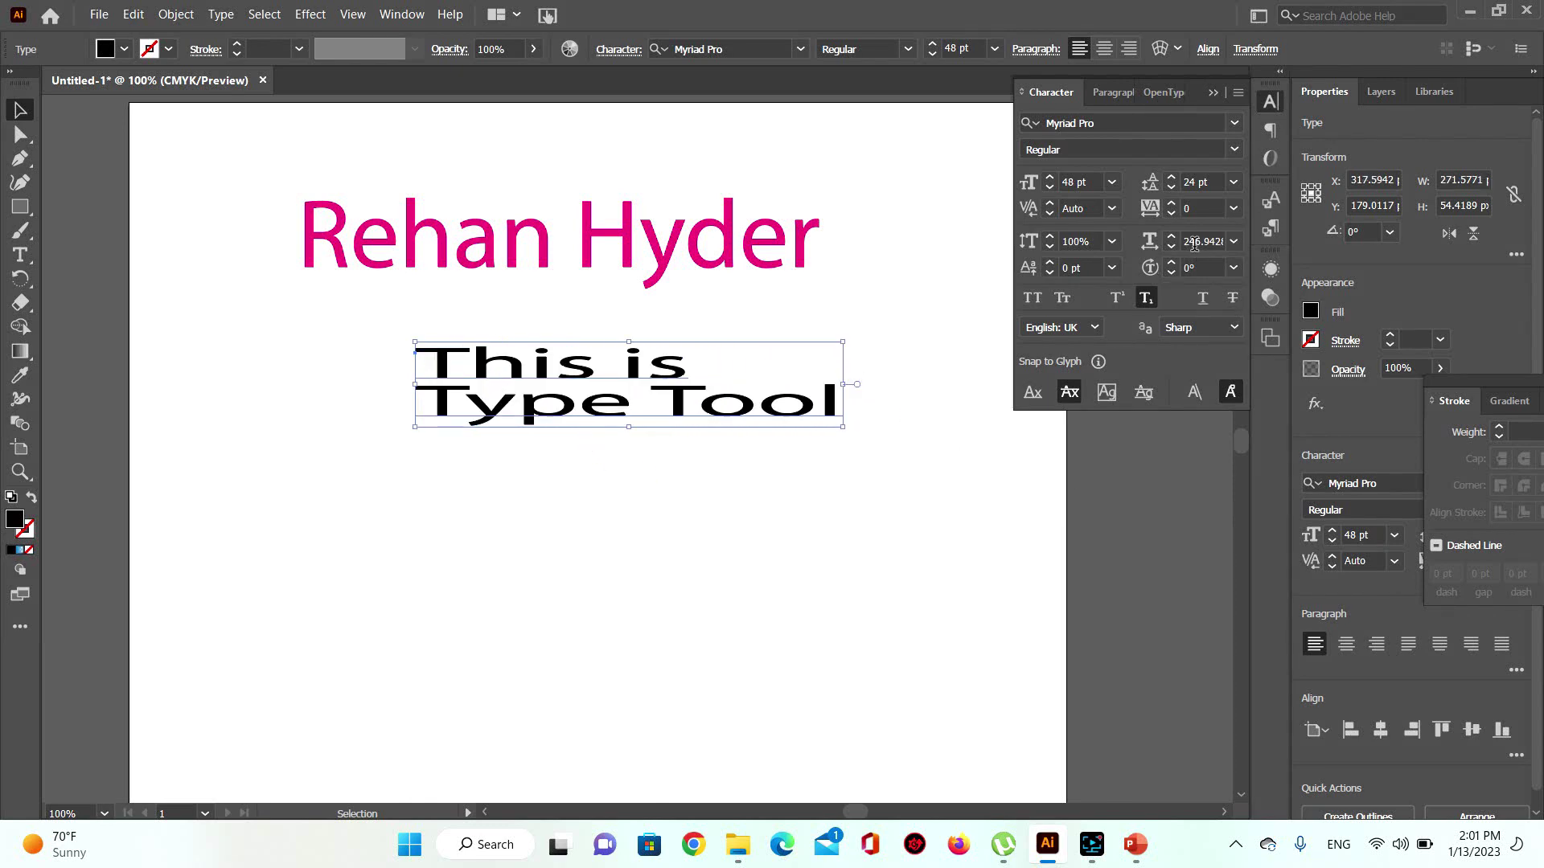
left_click_drag(1184, 241, 1240, 237)
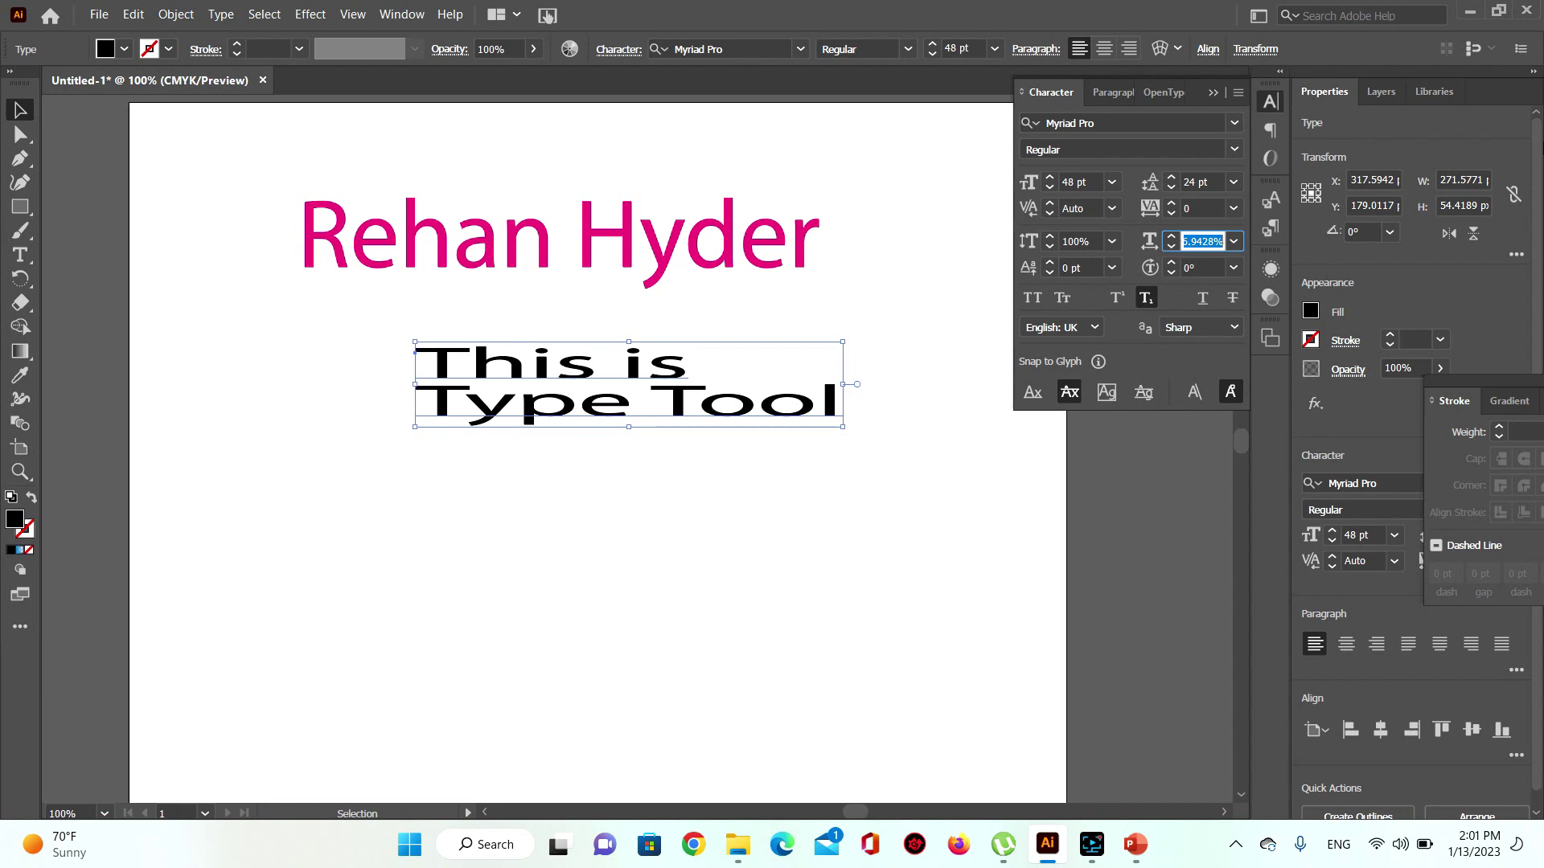
type("100")
key("Return")
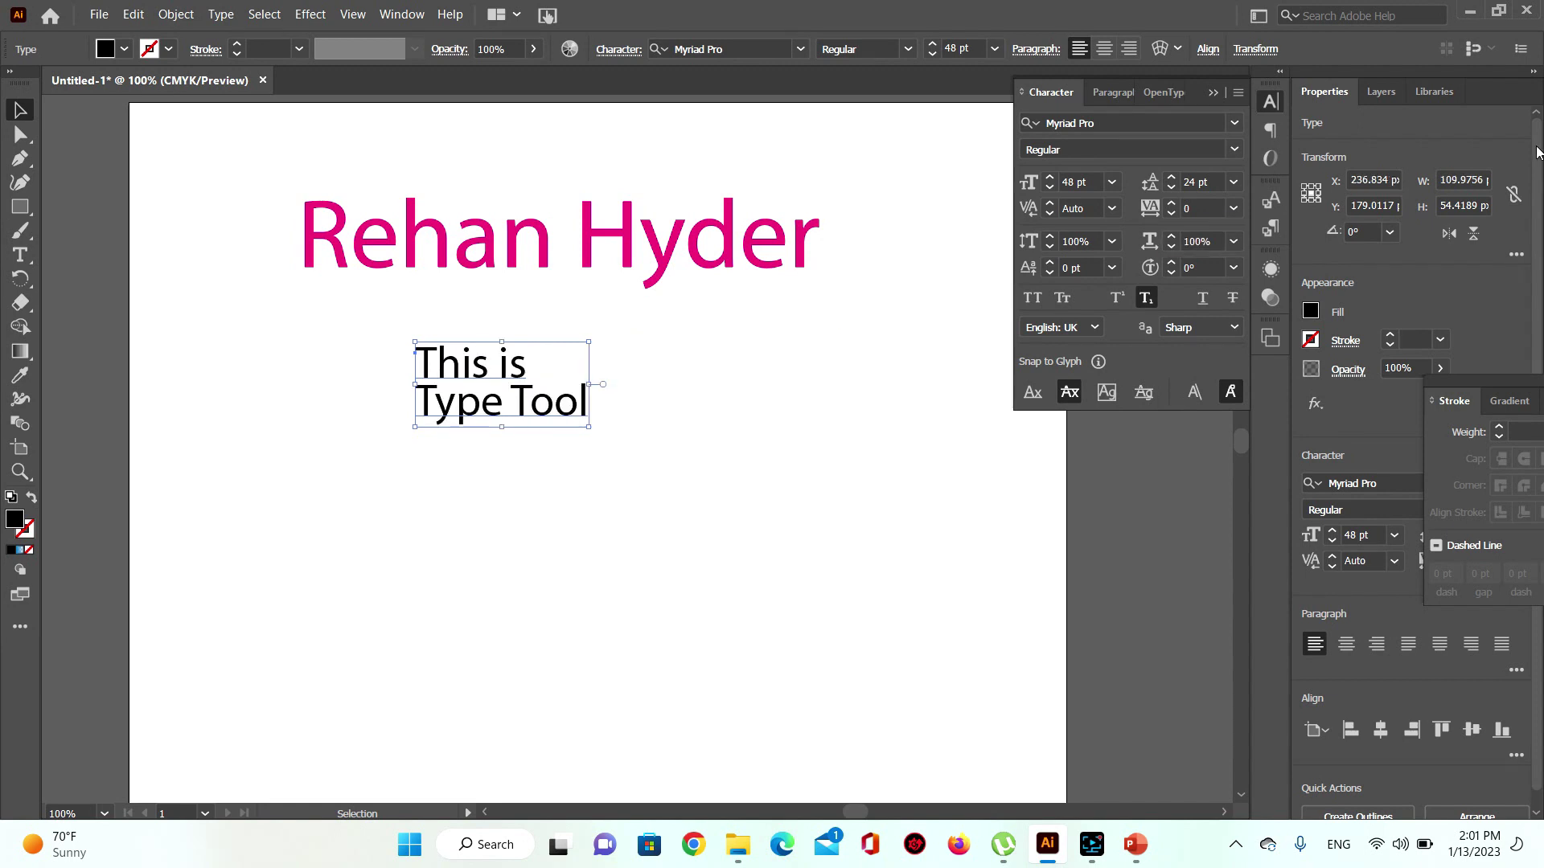
left_click(1082, 242)
scroll(1084, 242, "up", 5)
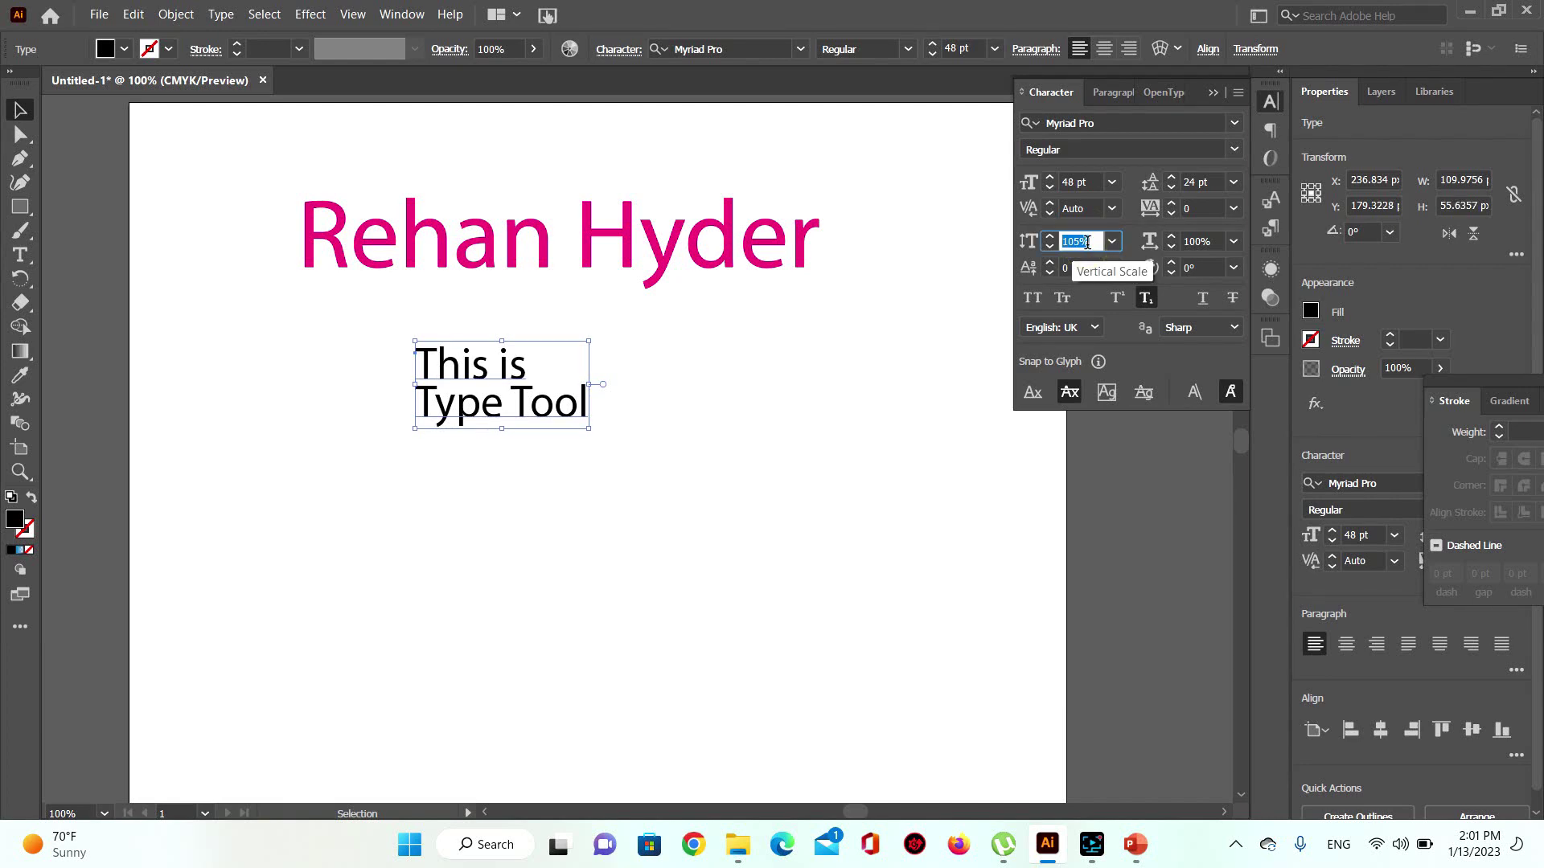
scroll(1086, 242, "up", 13)
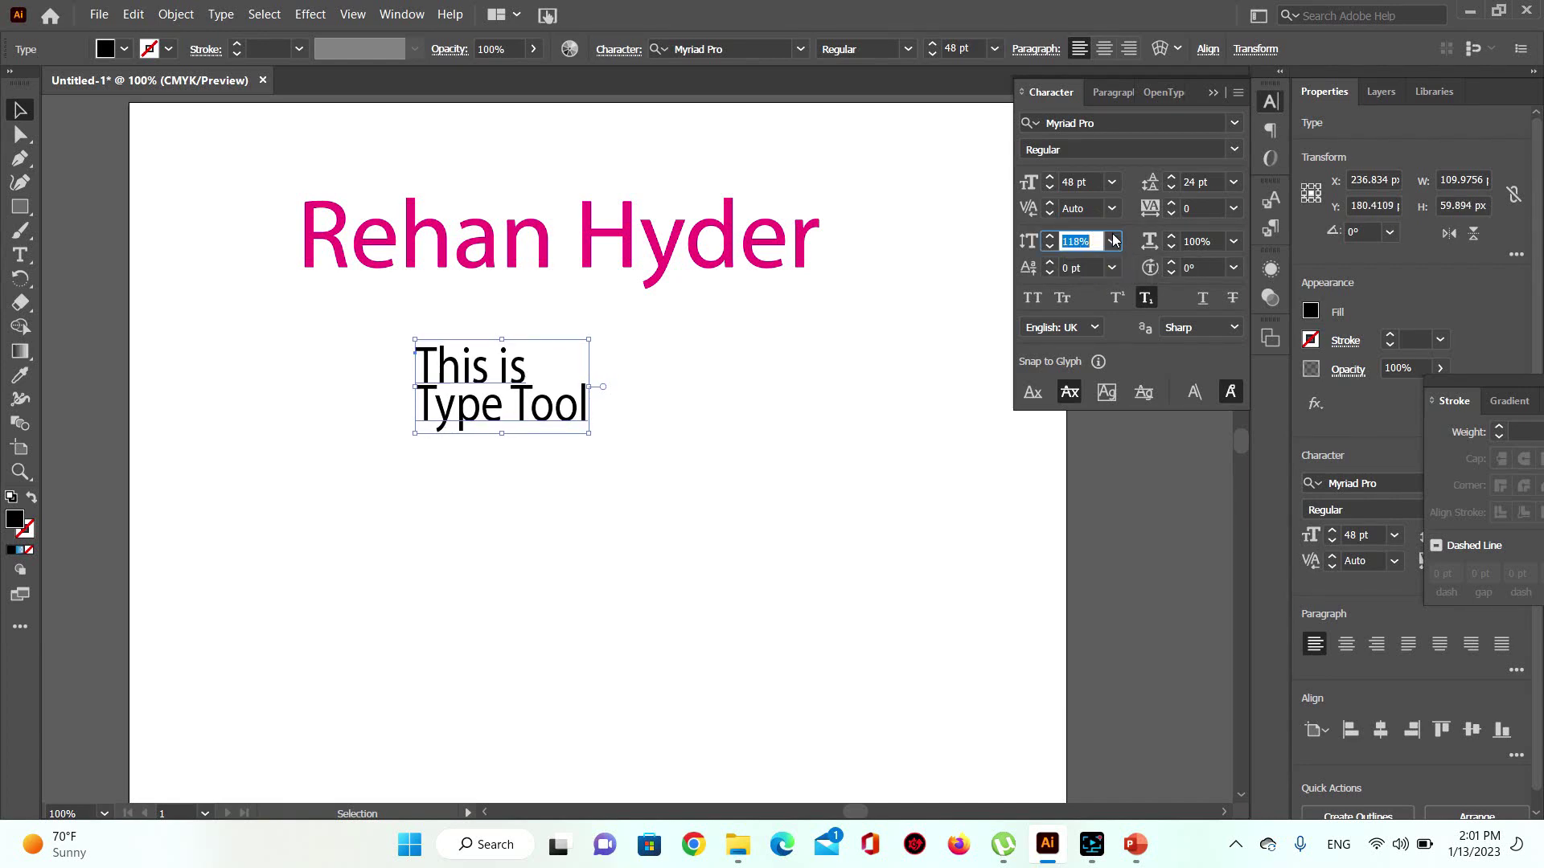
left_click(1112, 241)
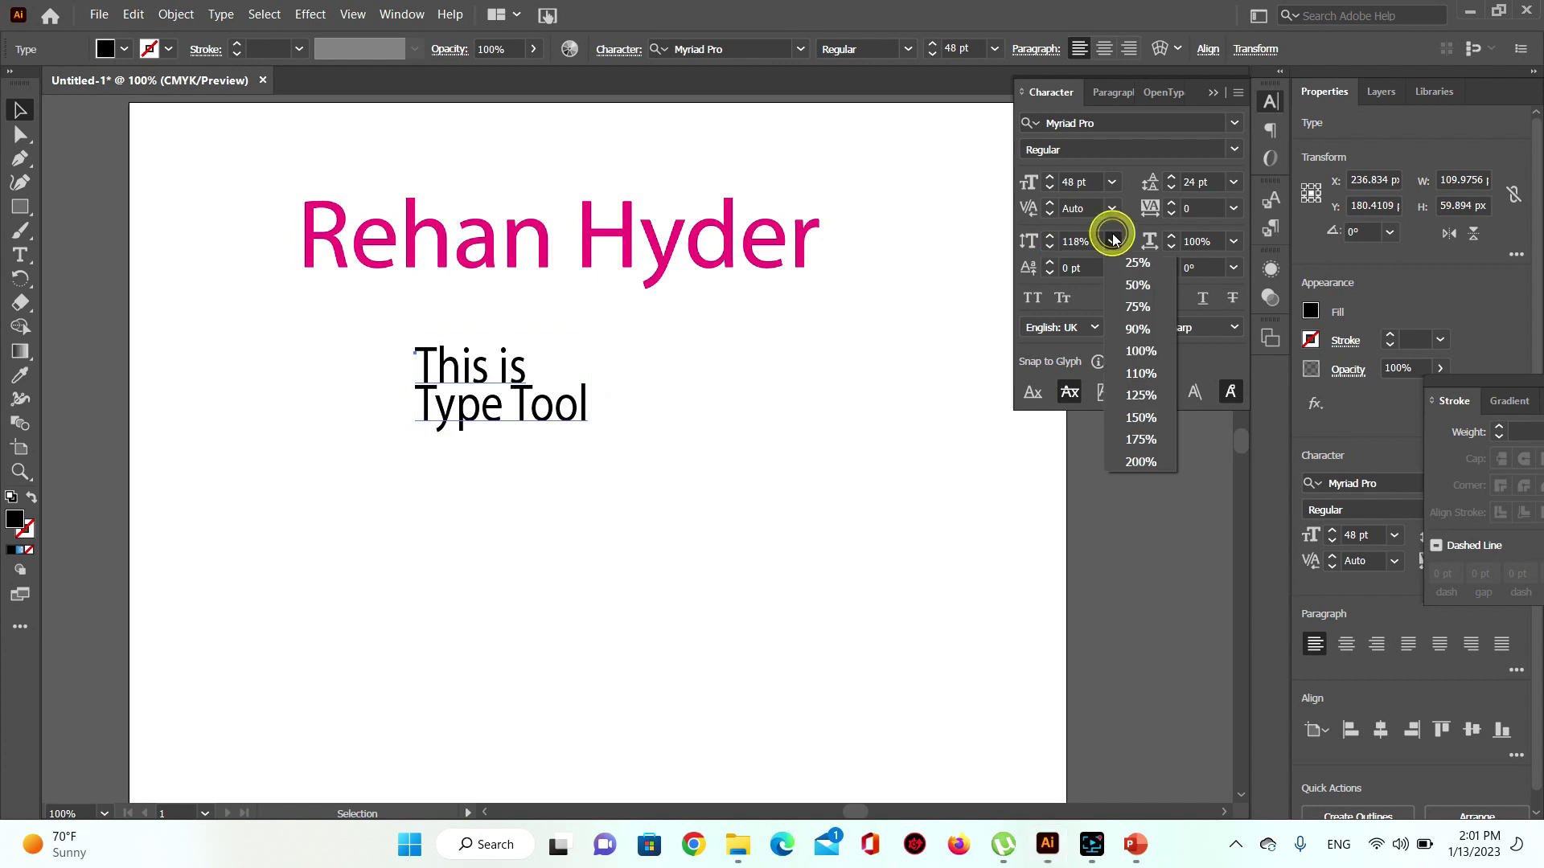
left_click(1146, 438)
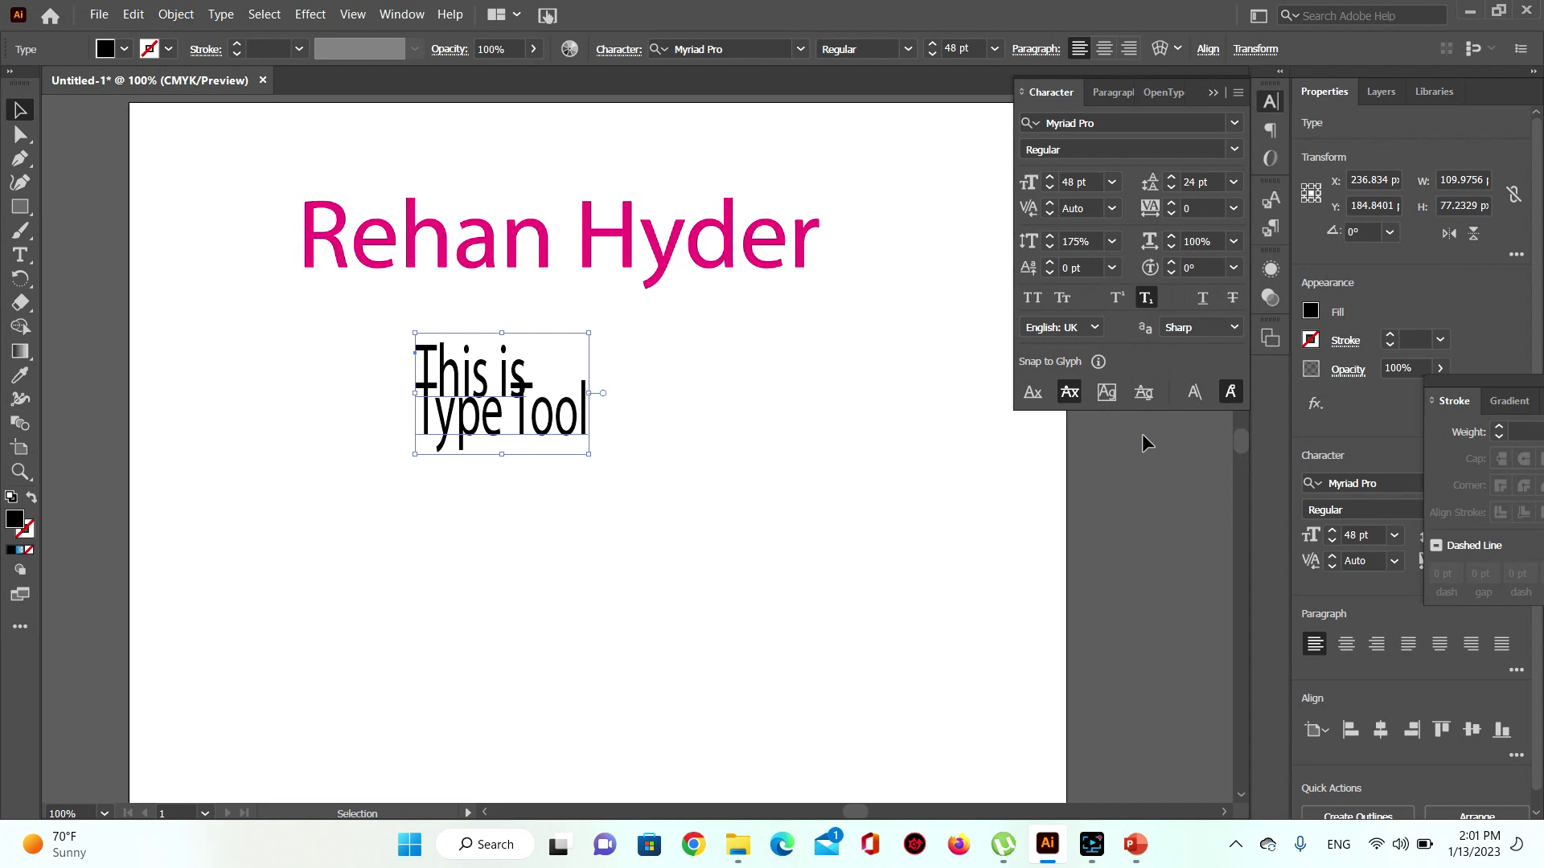
left_click(1078, 241)
key("BackSpace")
key("BackSpace")
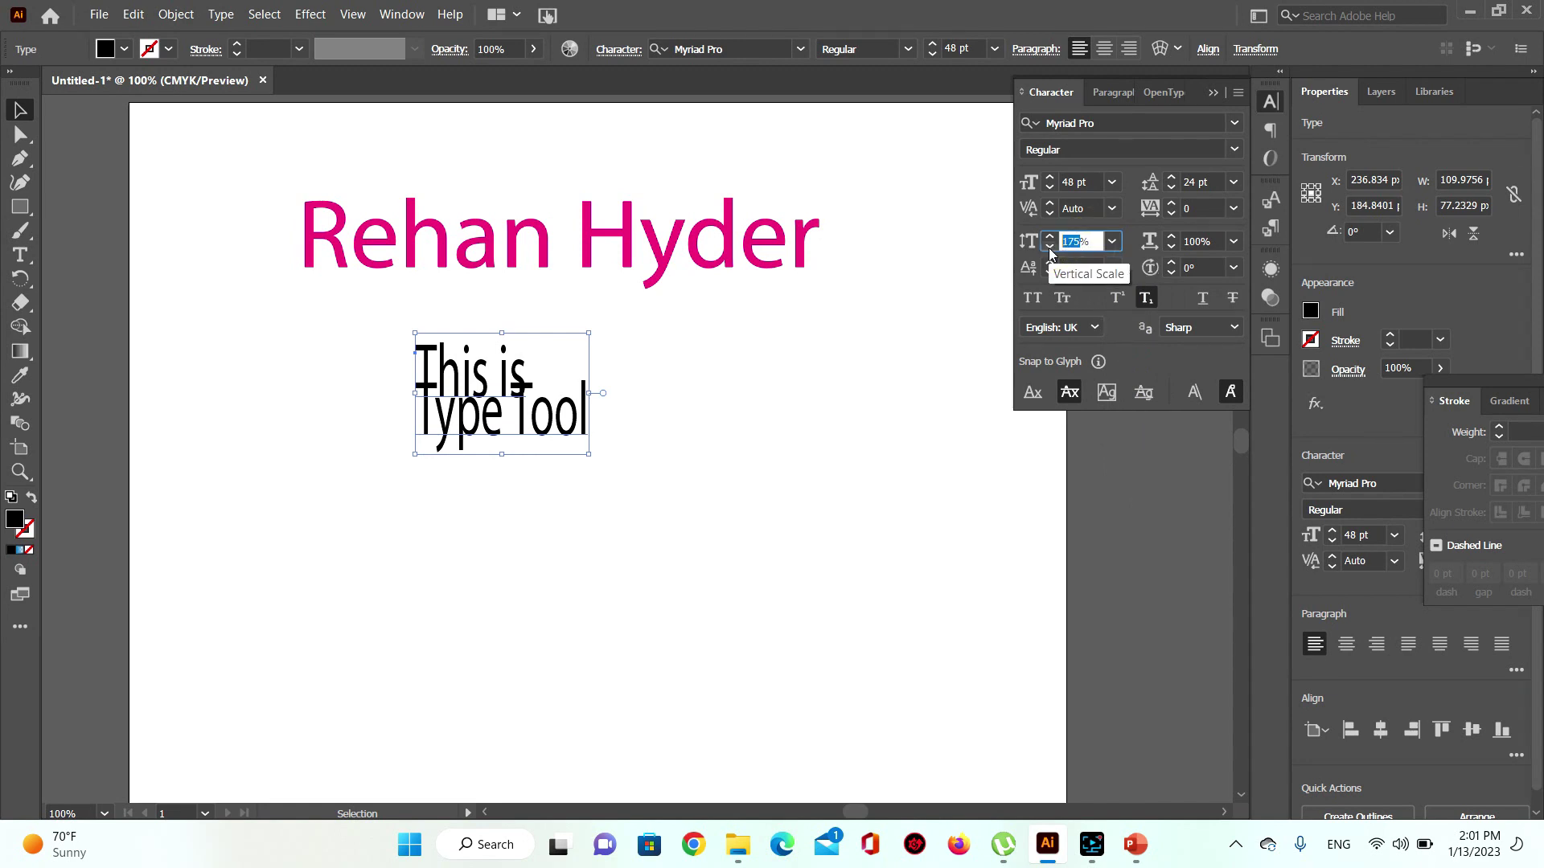
type("00")
key("Return")
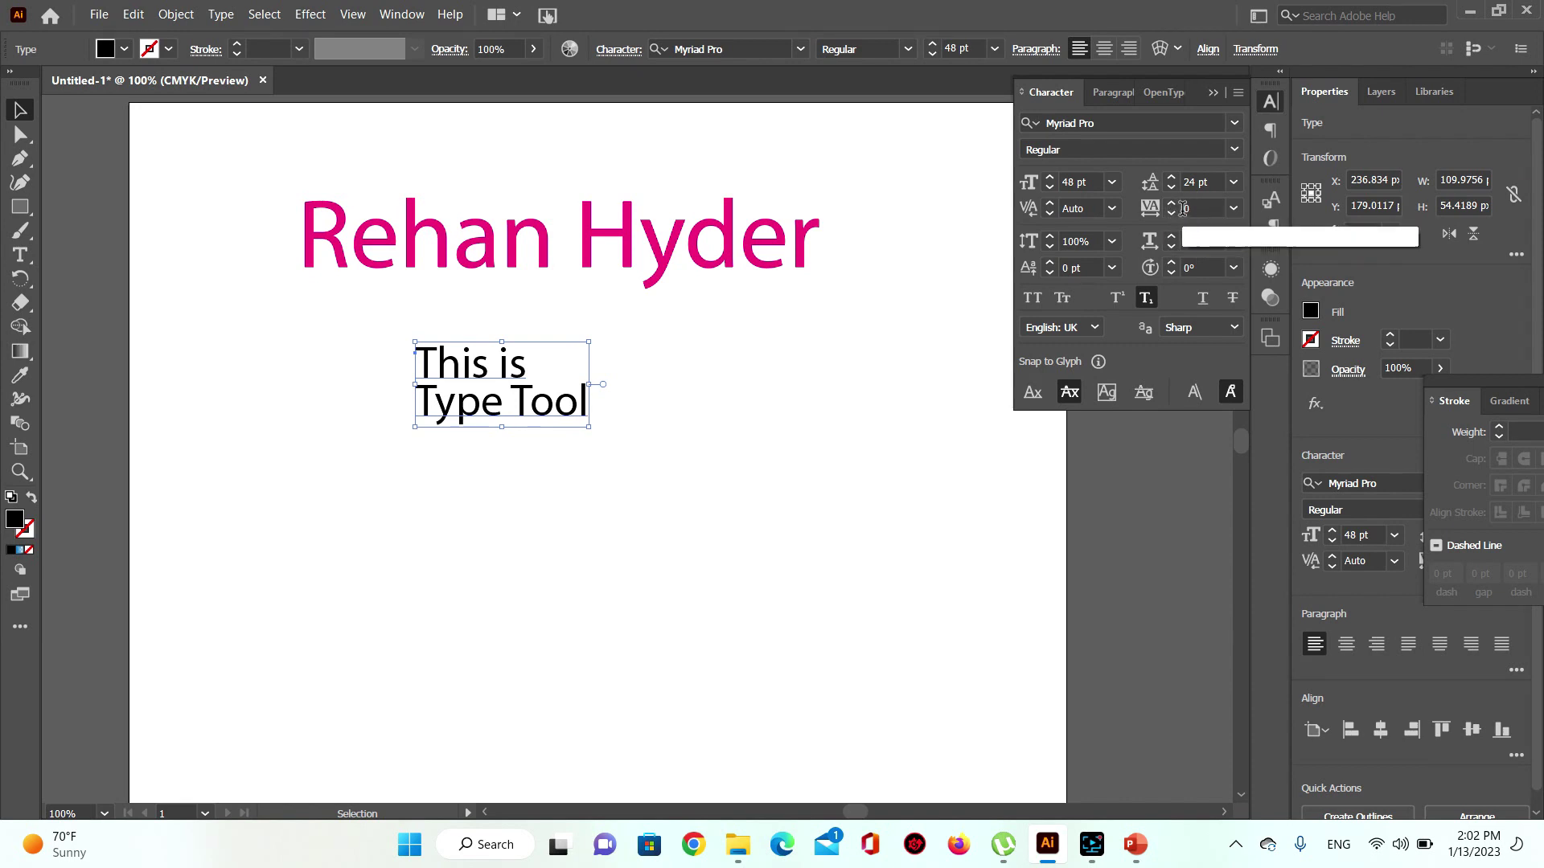
Step: Try tracking of 100 and -100 on the two-line text, then reset tracking to 0
left_click(1233, 208)
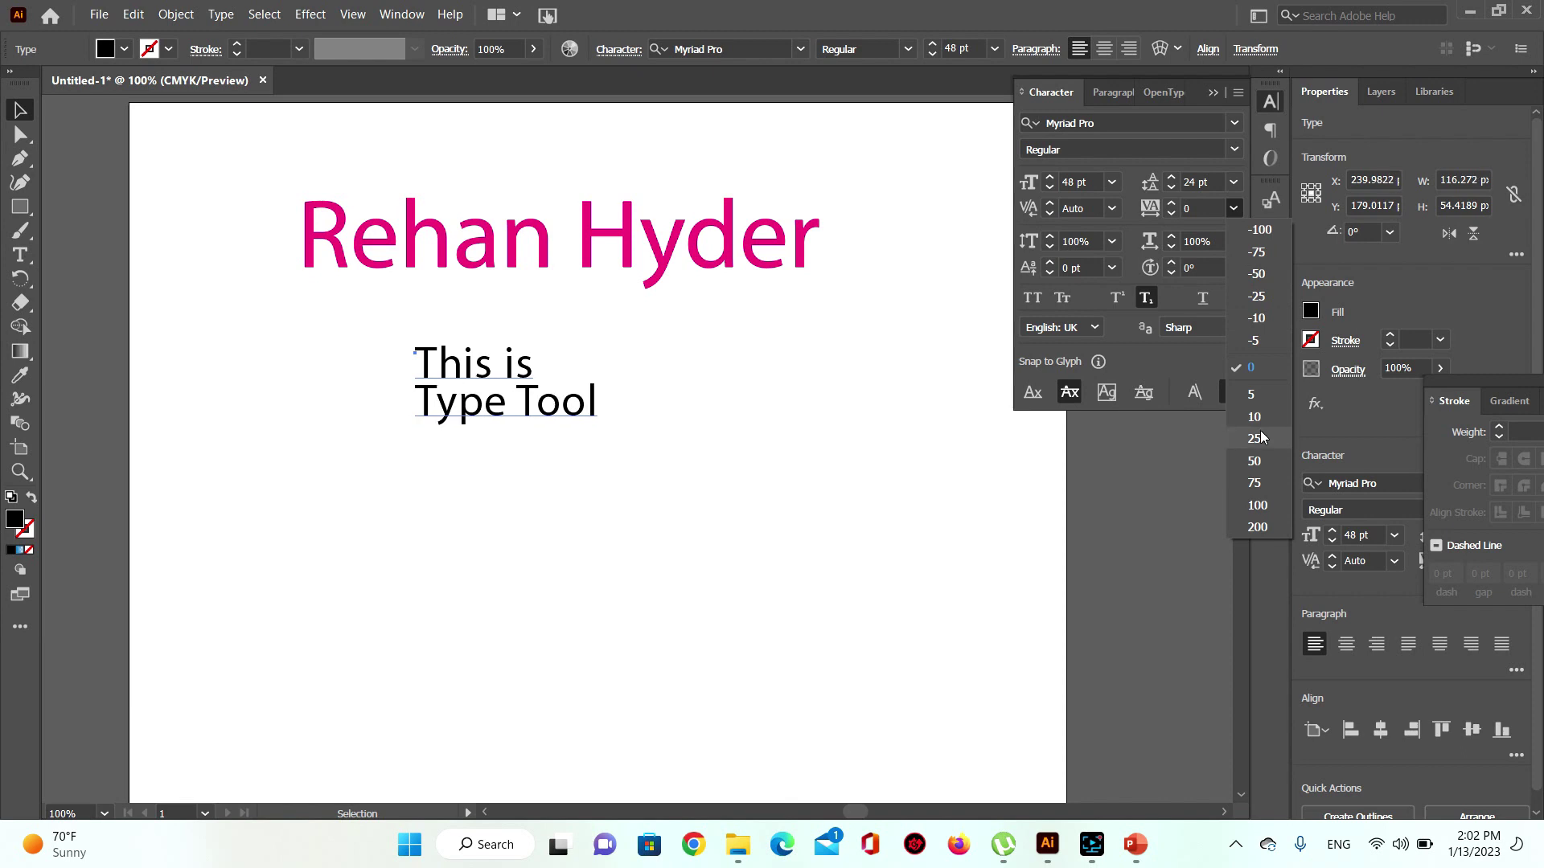
left_click(1258, 506)
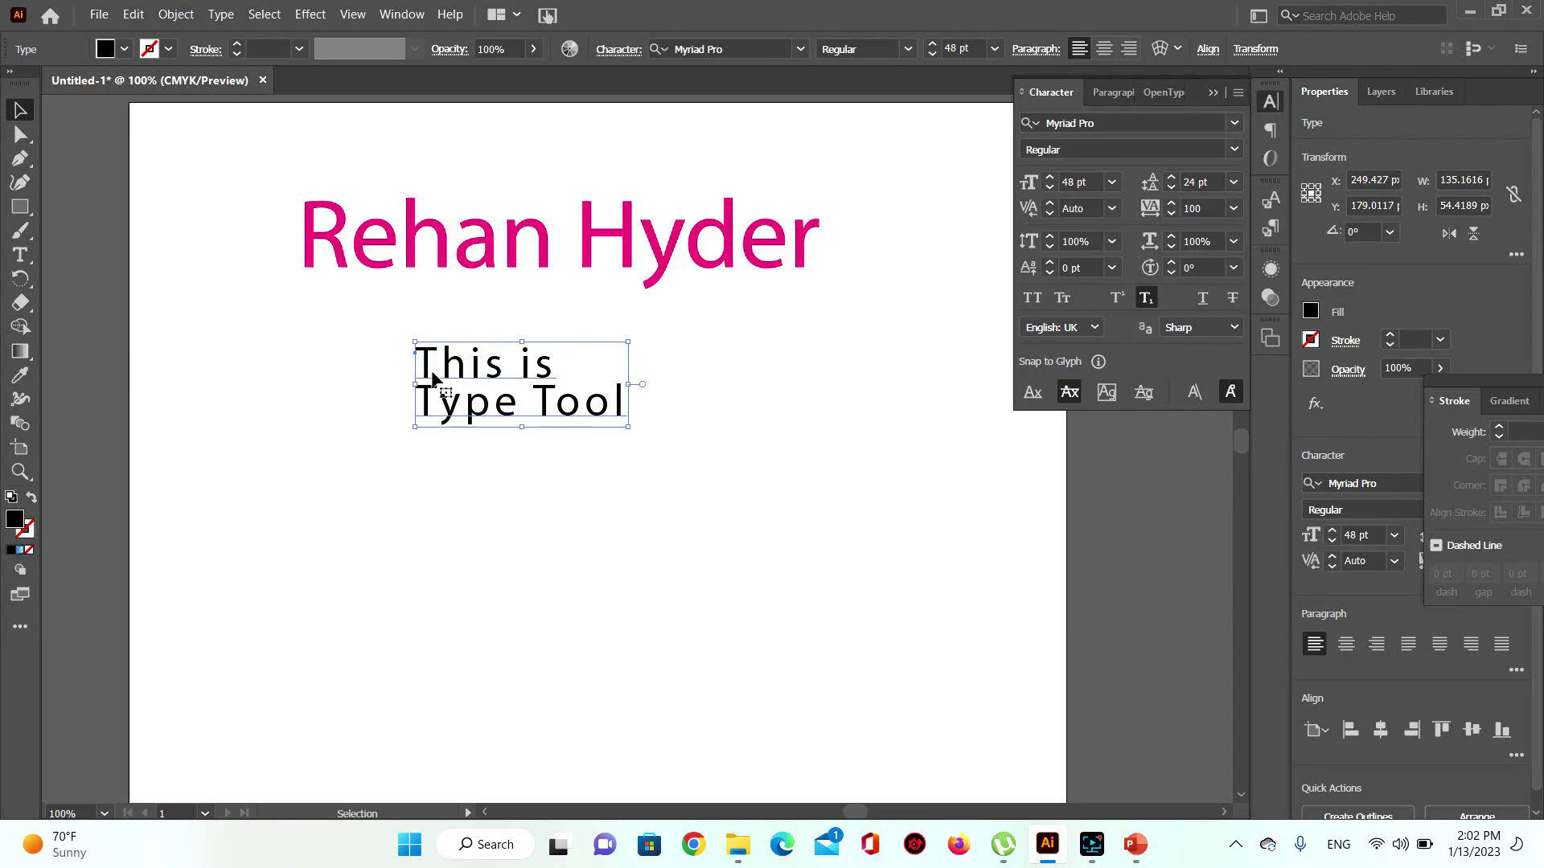
left_click(1234, 210)
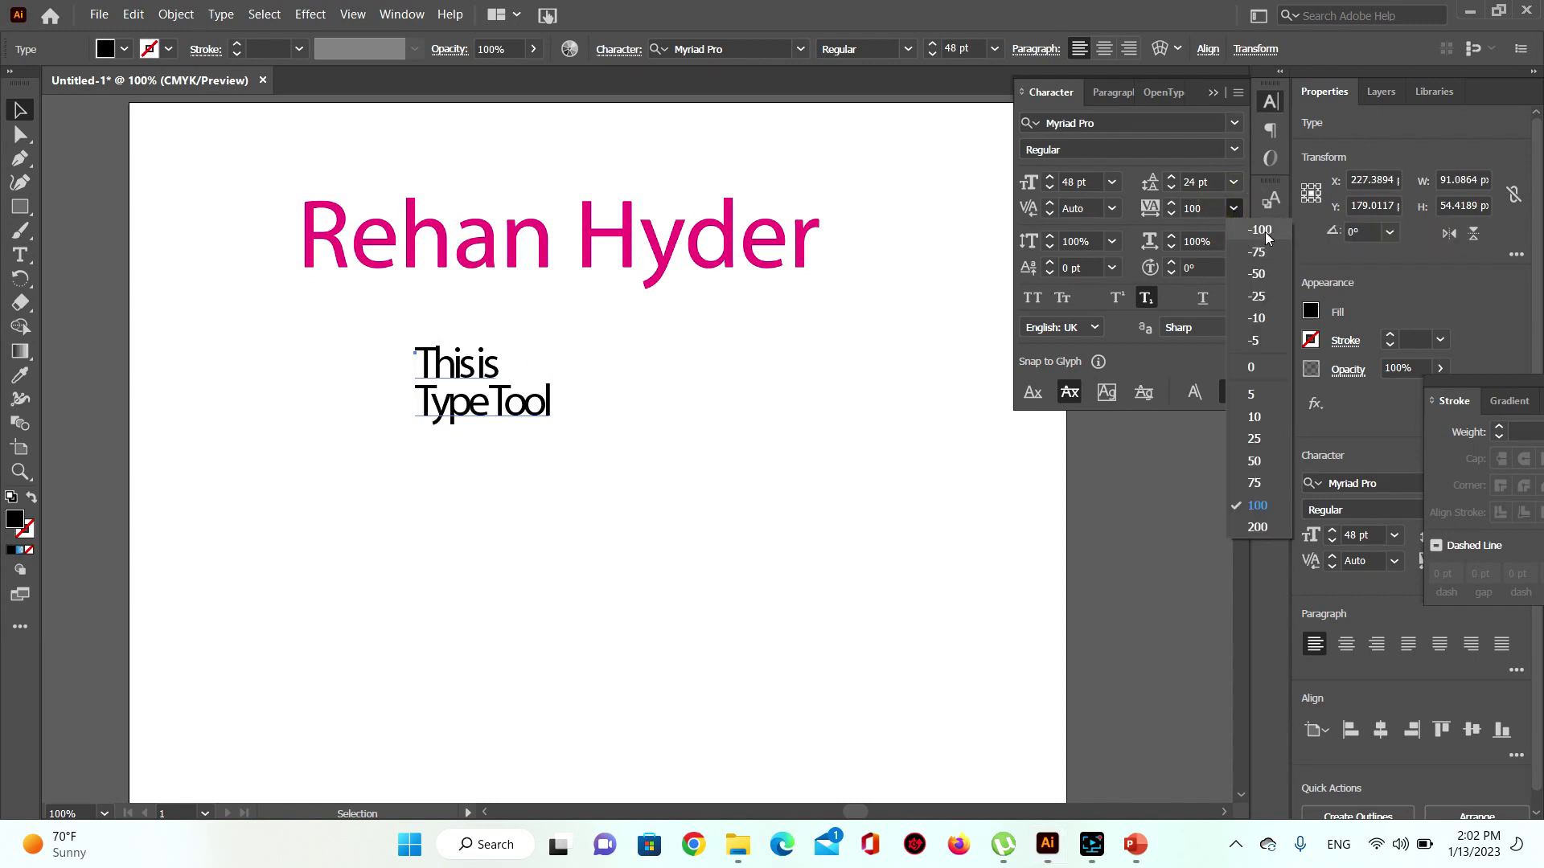
left_click(1260, 230)
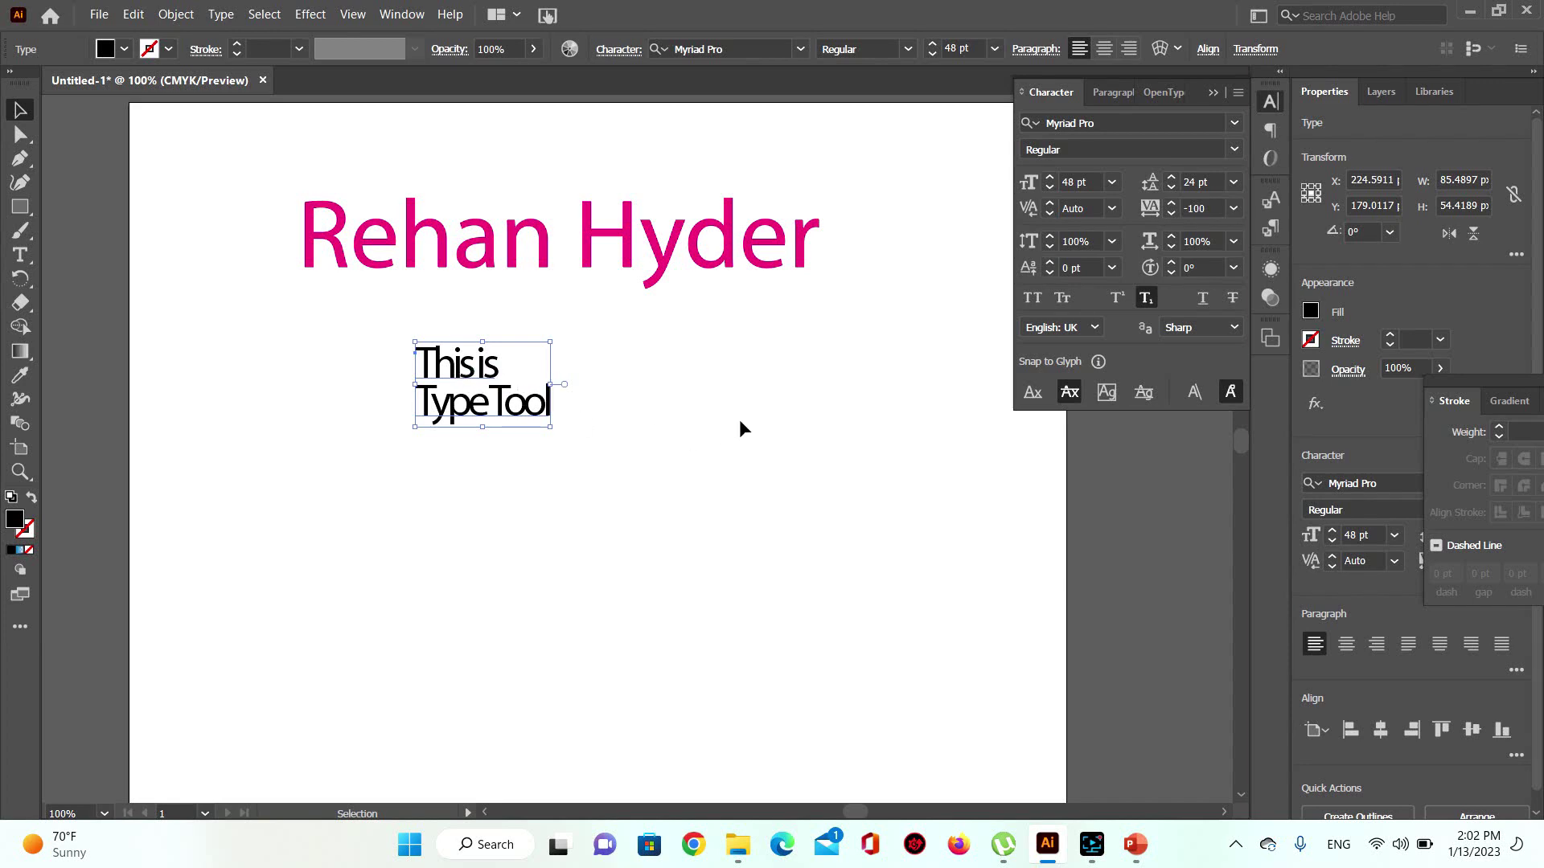
left_click(1234, 209)
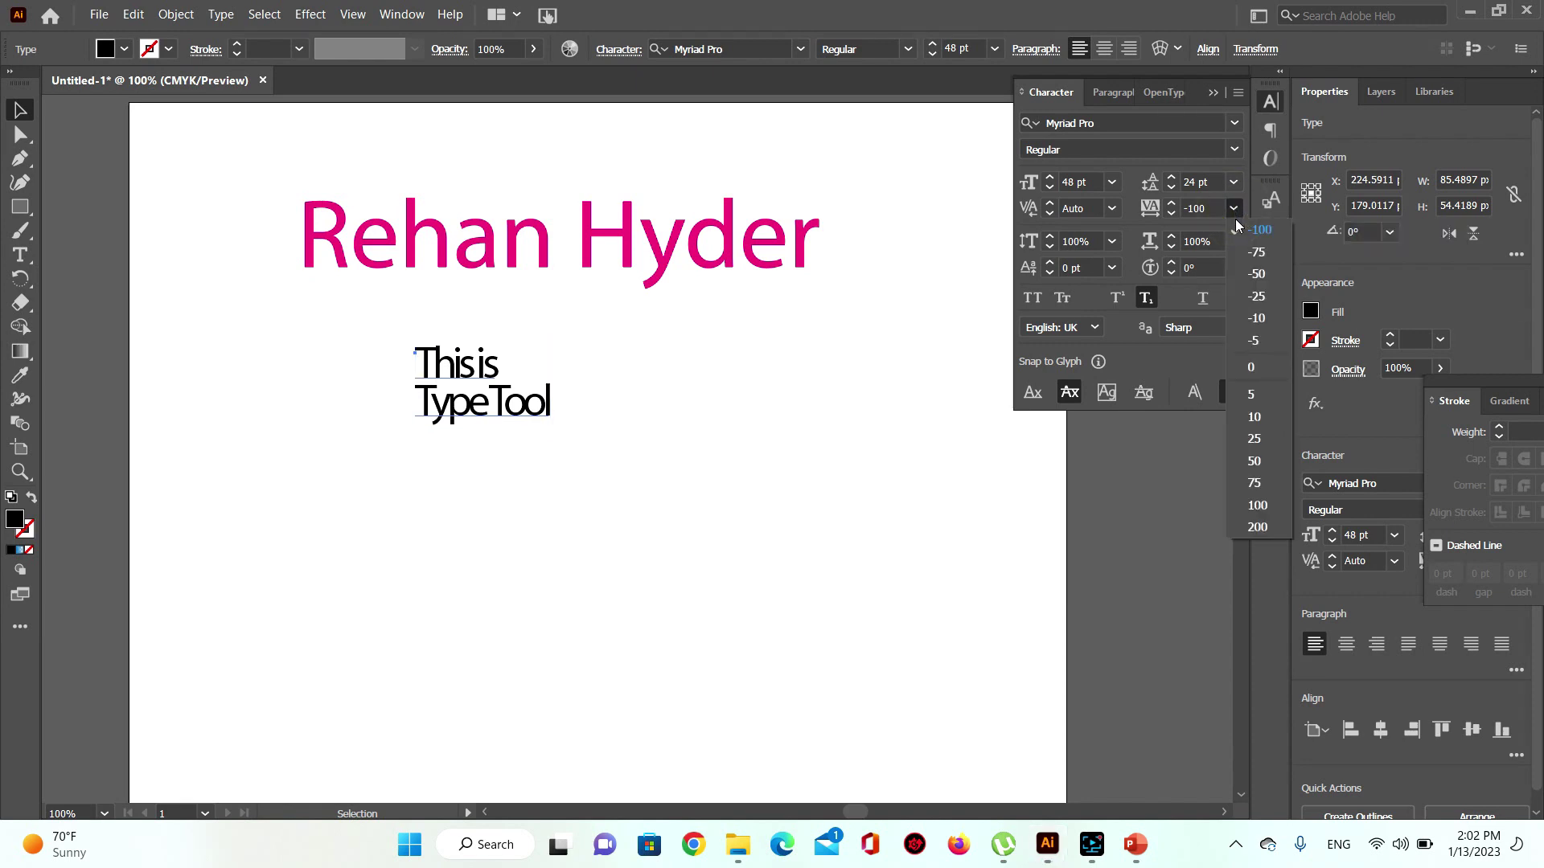
left_click(1249, 368)
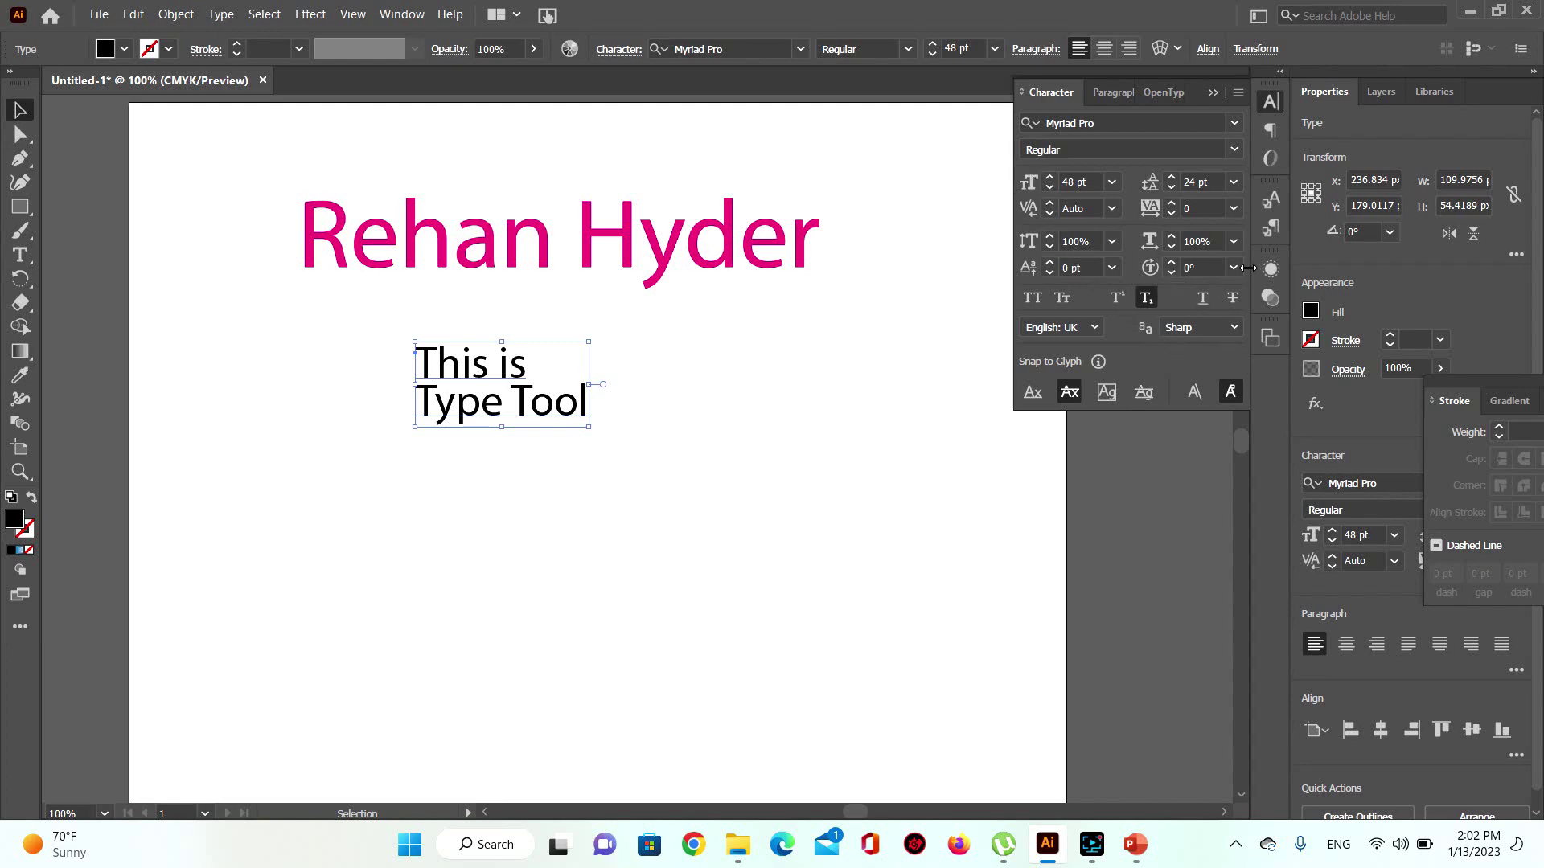
Step: Keep the text's baseline shift at 0 pt
left_click(1112, 267)
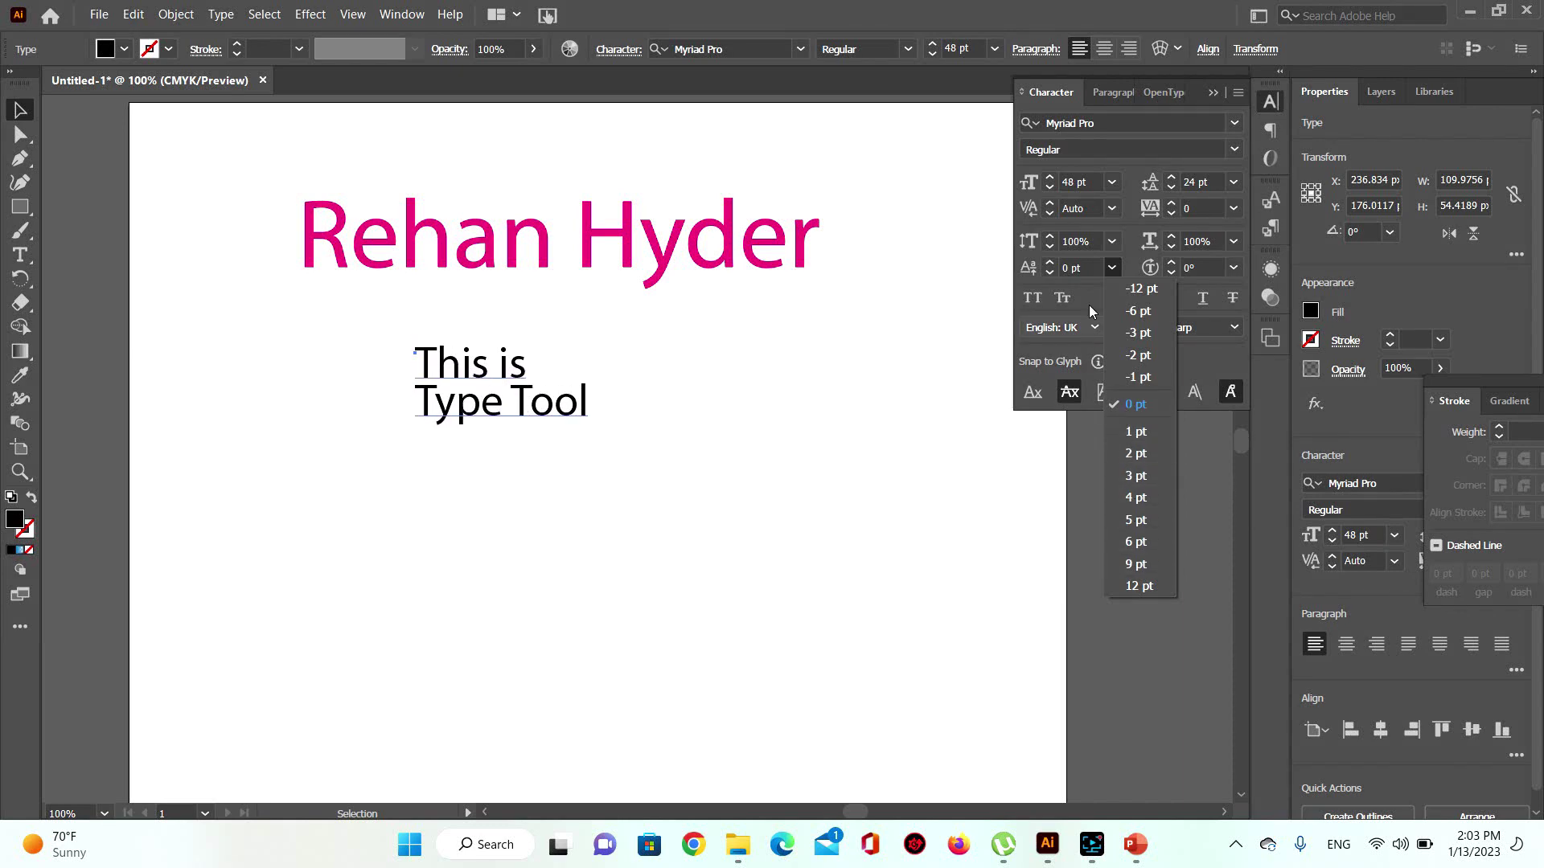
left_click(1090, 285)
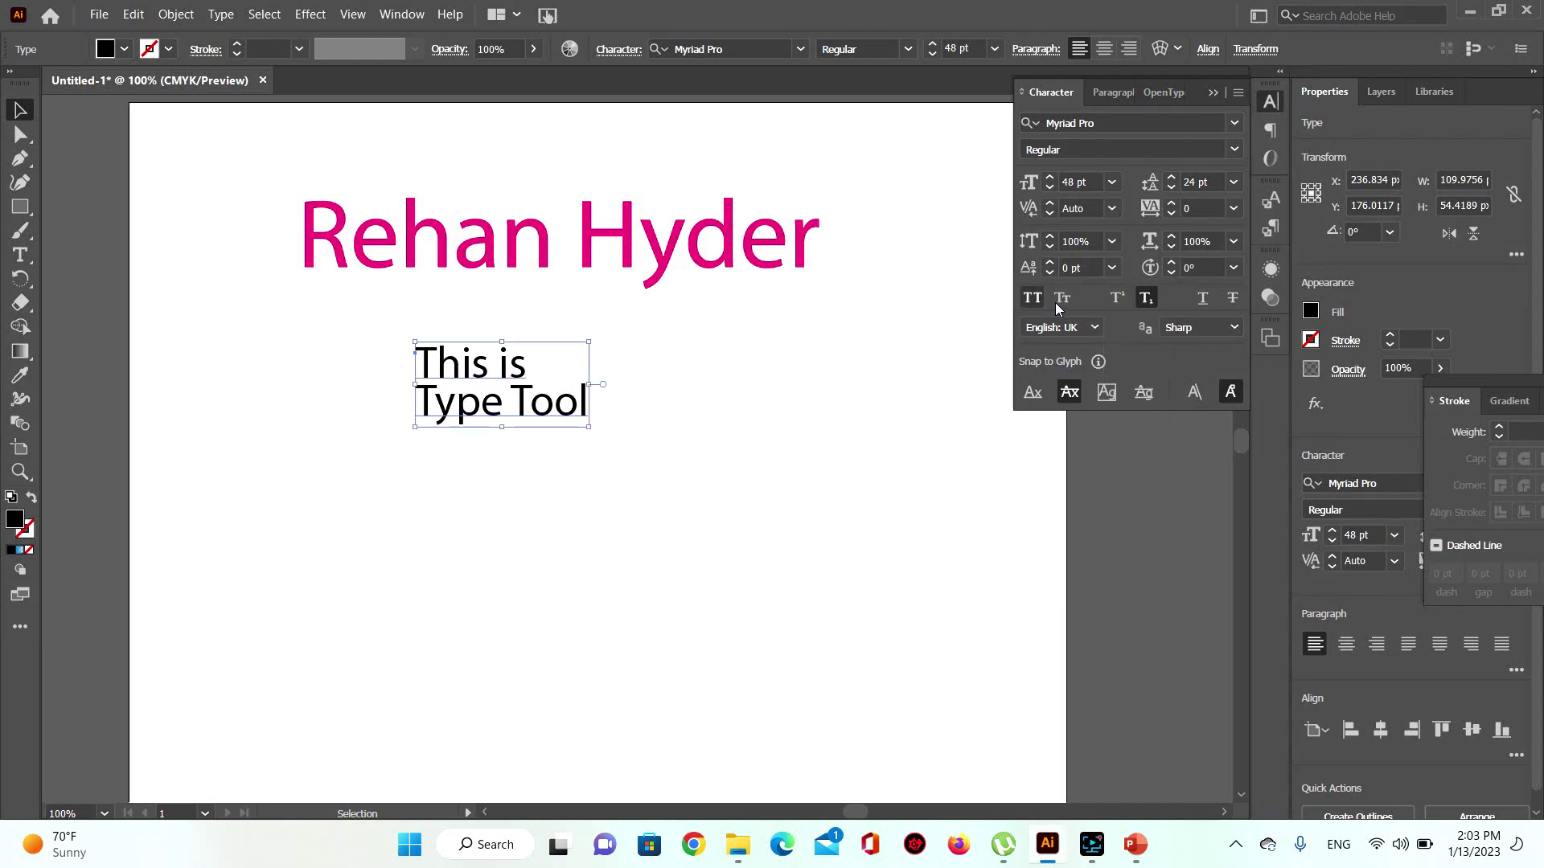
left_click(21, 255)
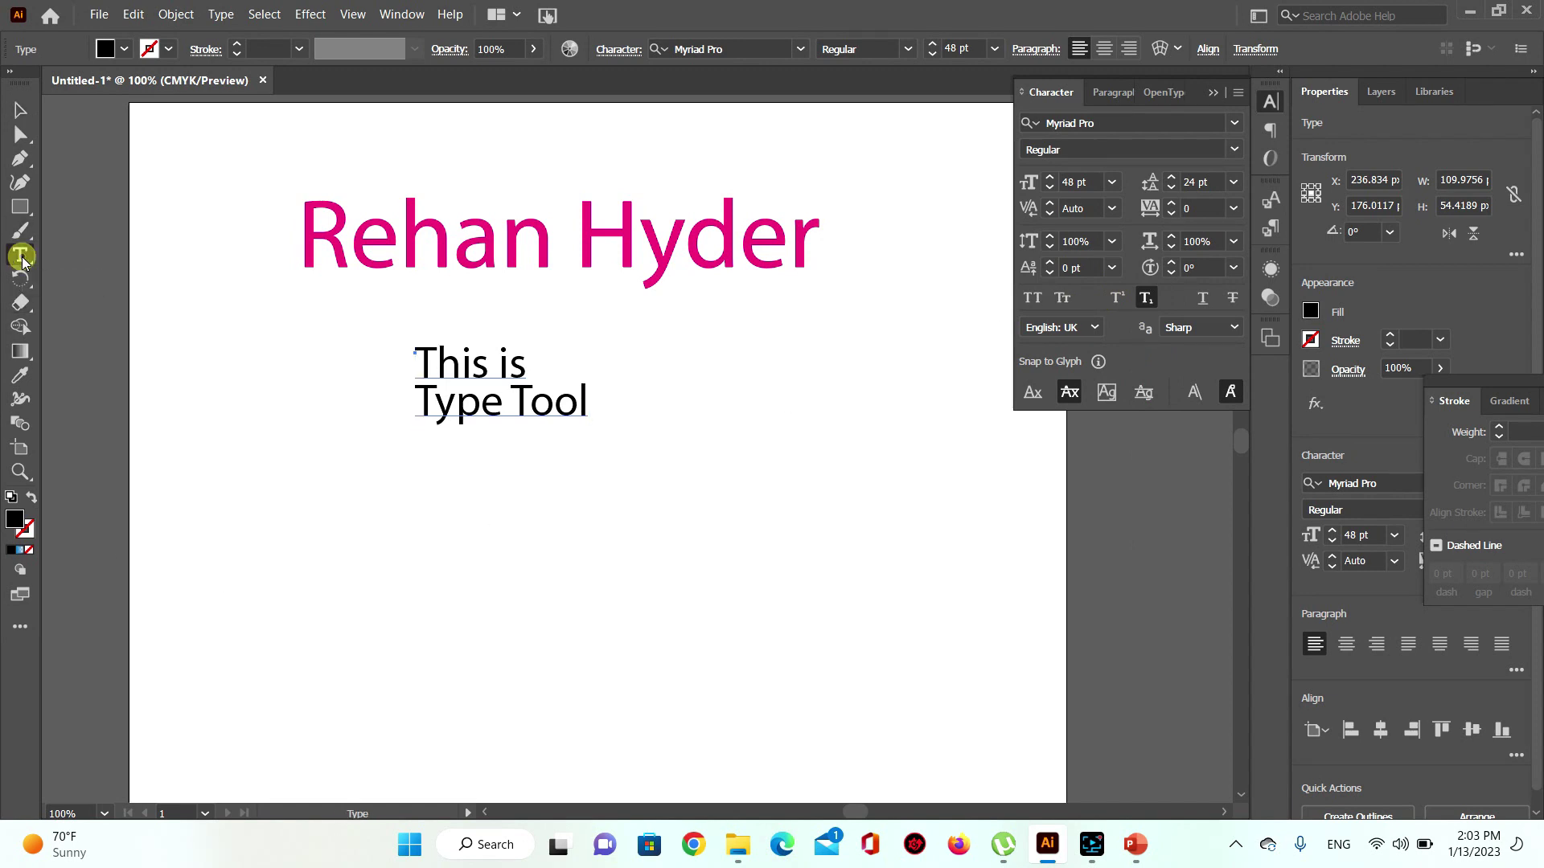
Step: Add a '13th January' text line below the two-line text
left_click(468, 566)
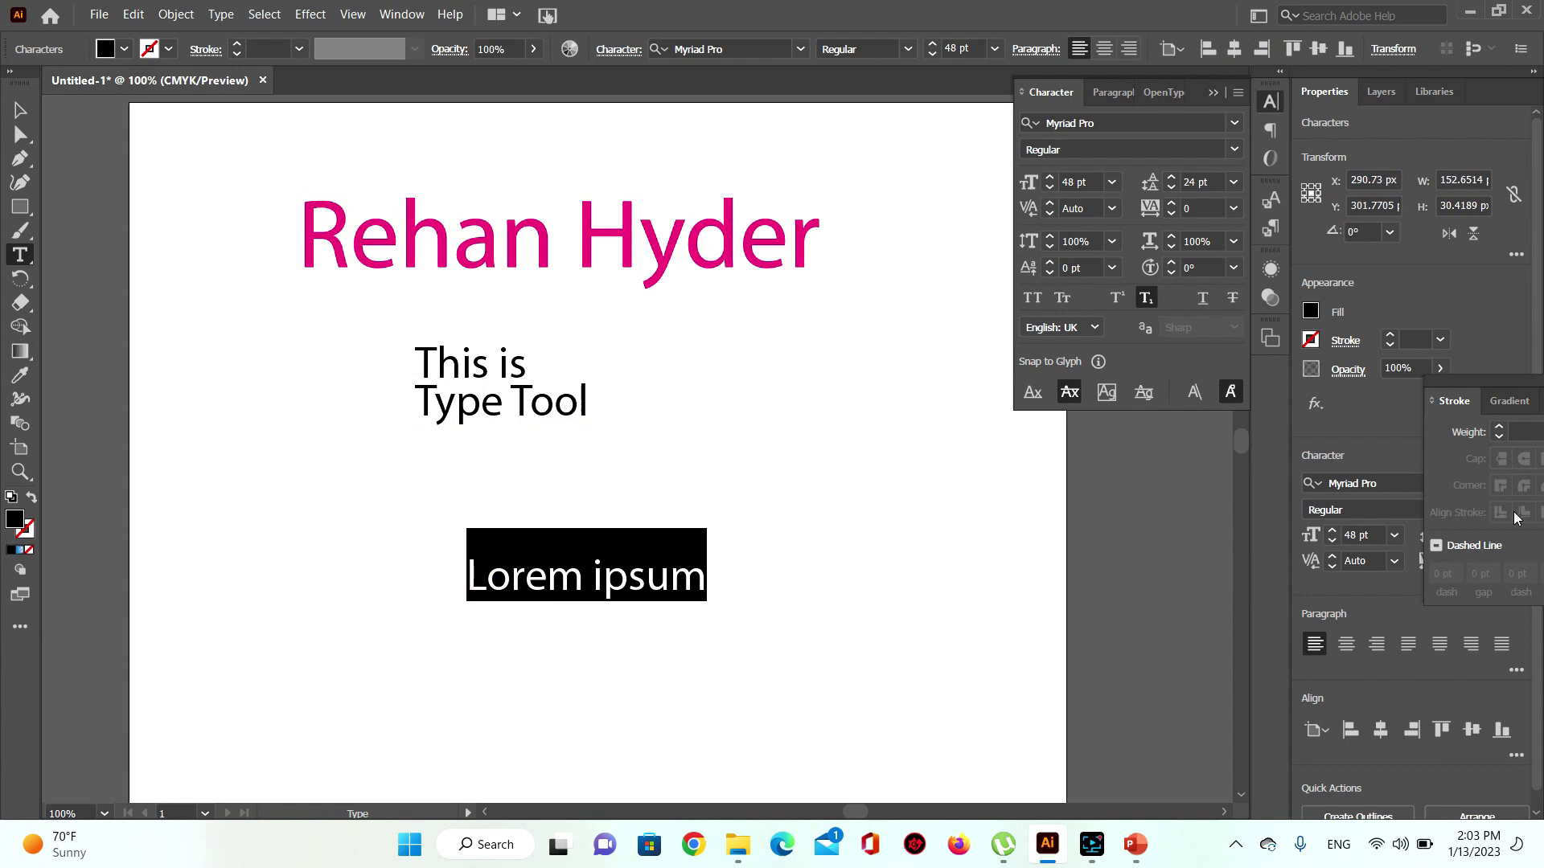
type("13")
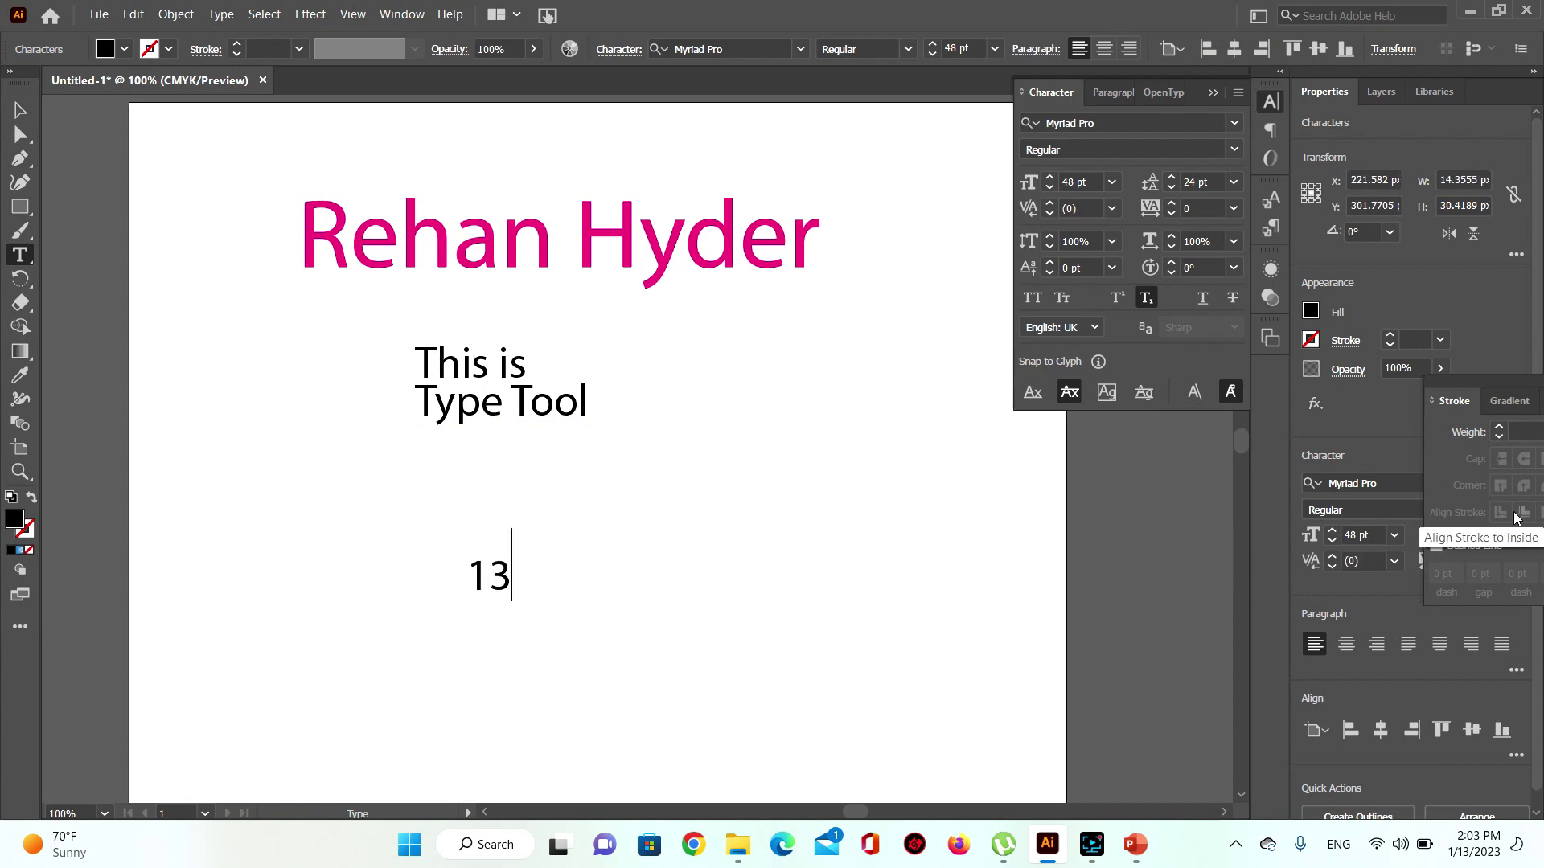
type("th Ja")
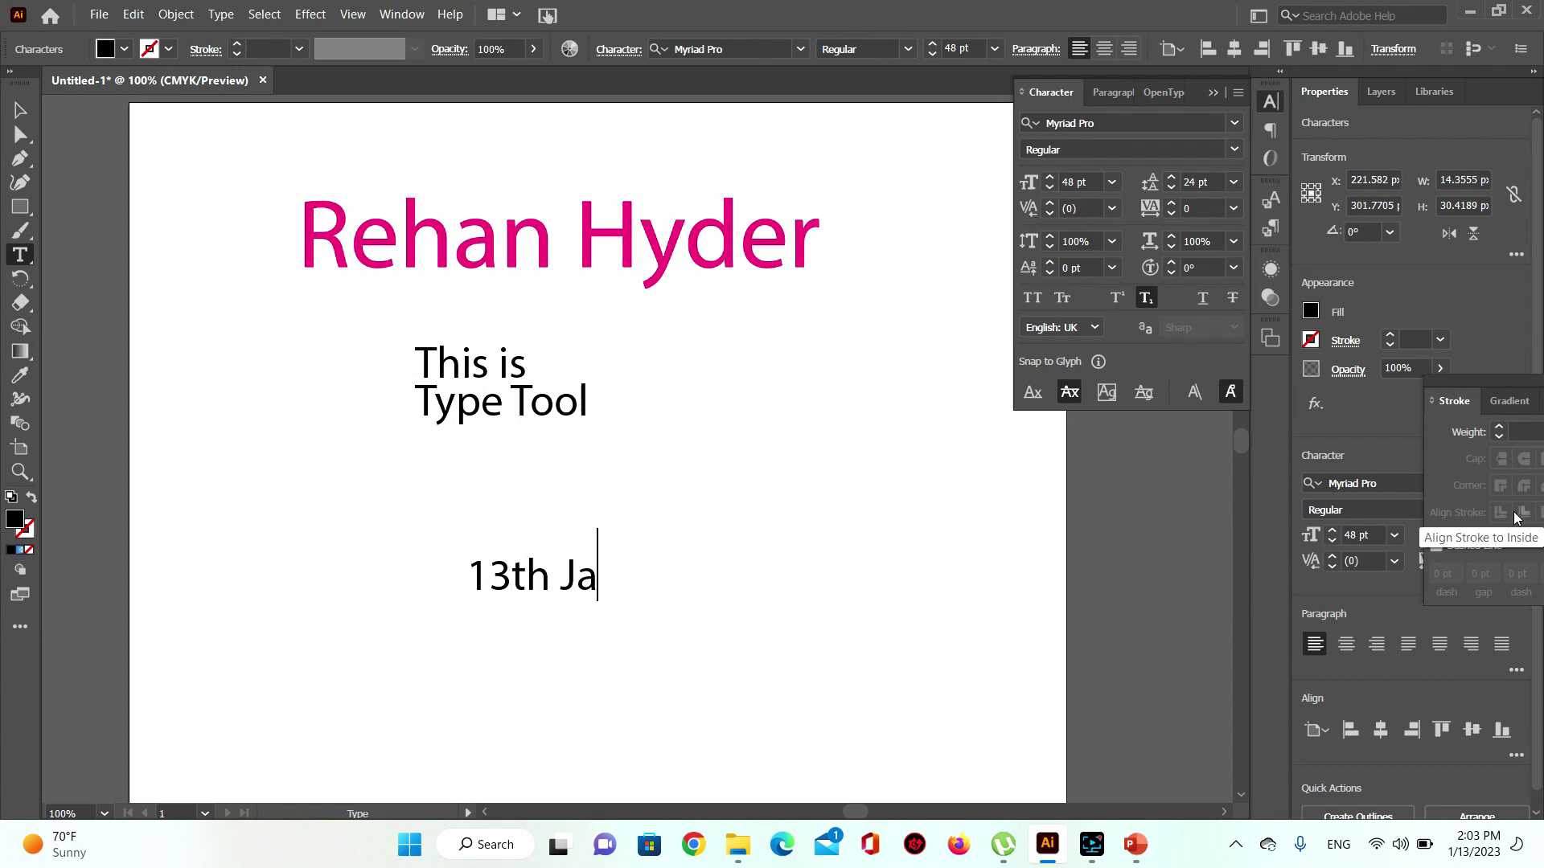
type("nuary")
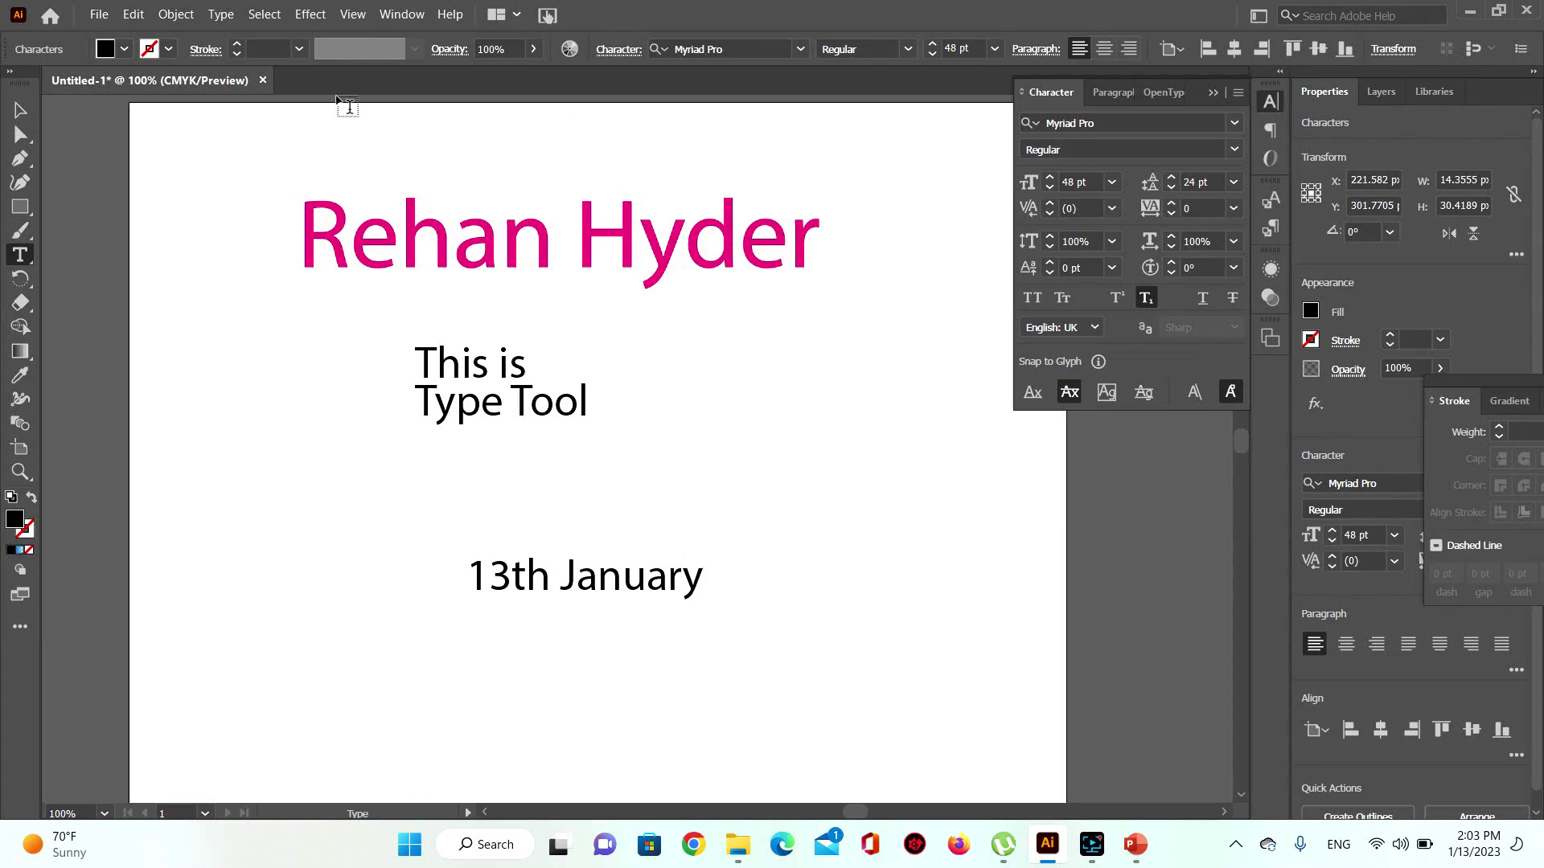
left_click(20, 110)
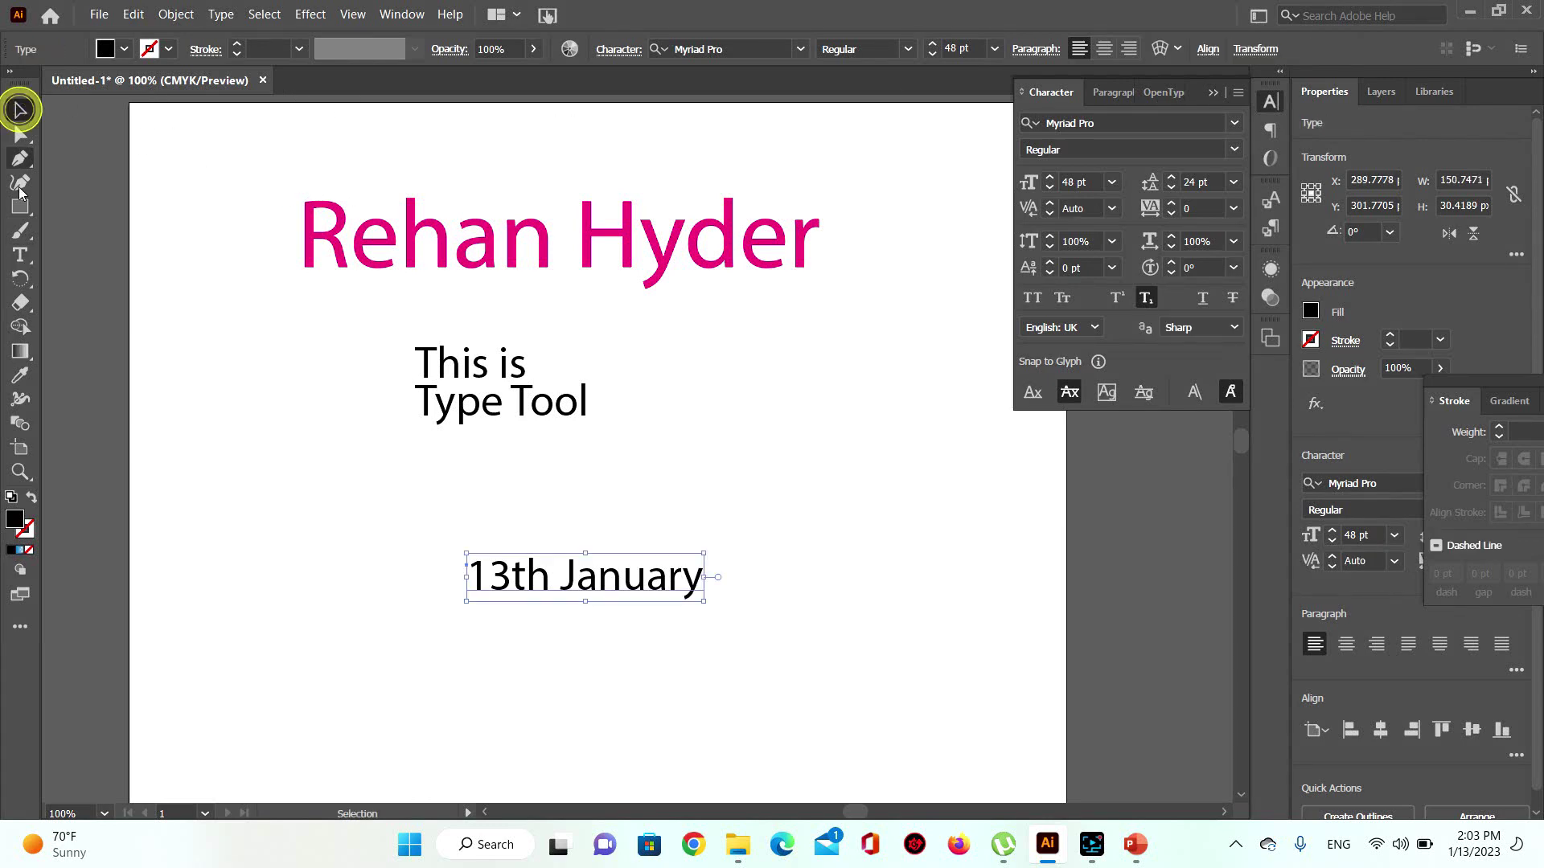
Step: Add an 'a2+b2' text line below the date and select the 2 after a
left_click(21, 255)
left_click(476, 670)
type("a")
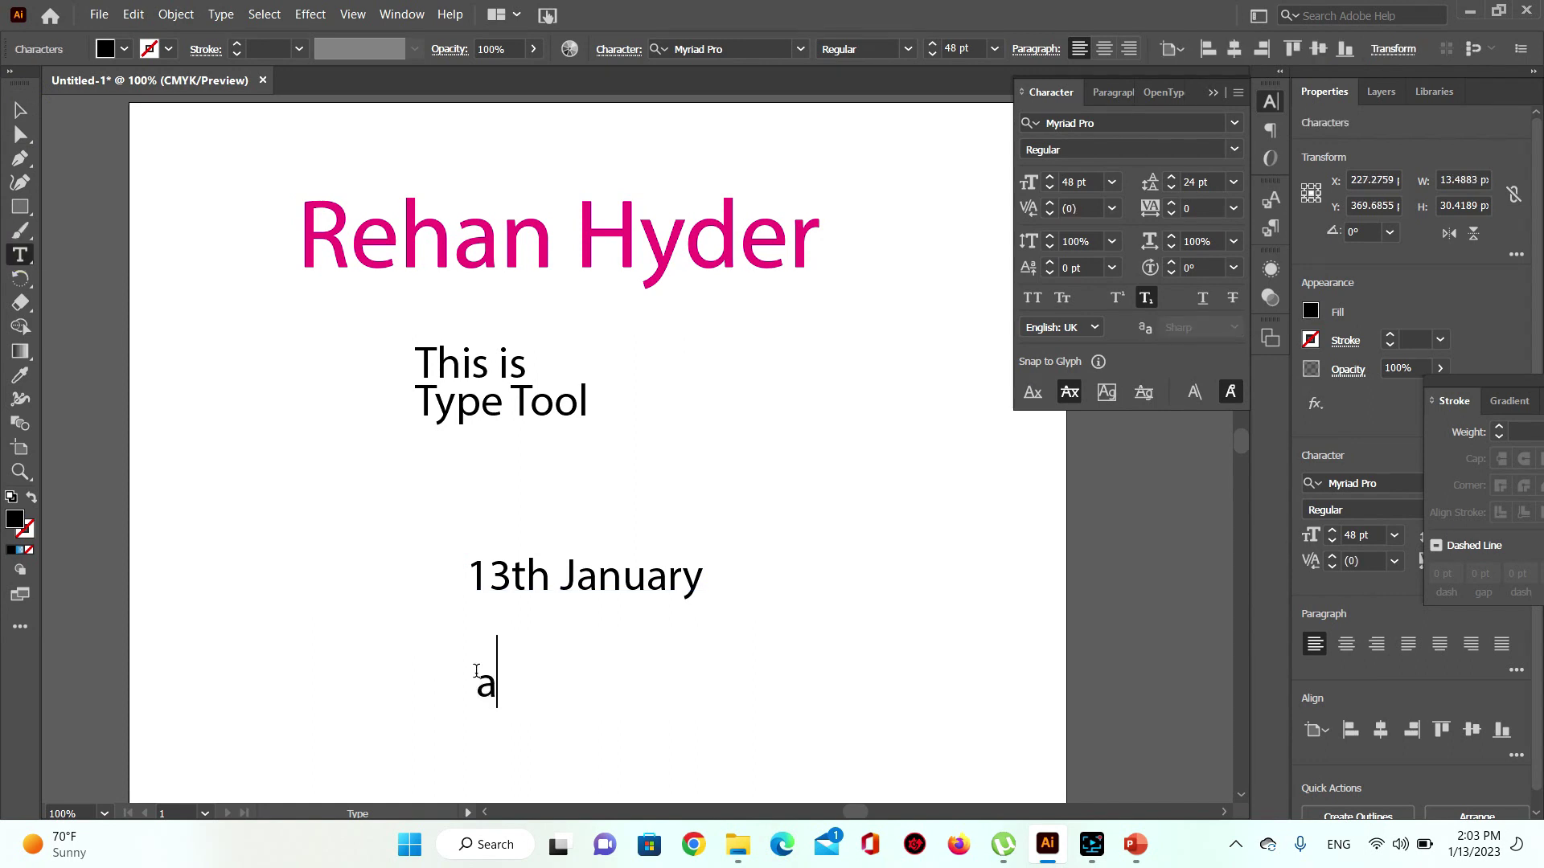
type("2+b2")
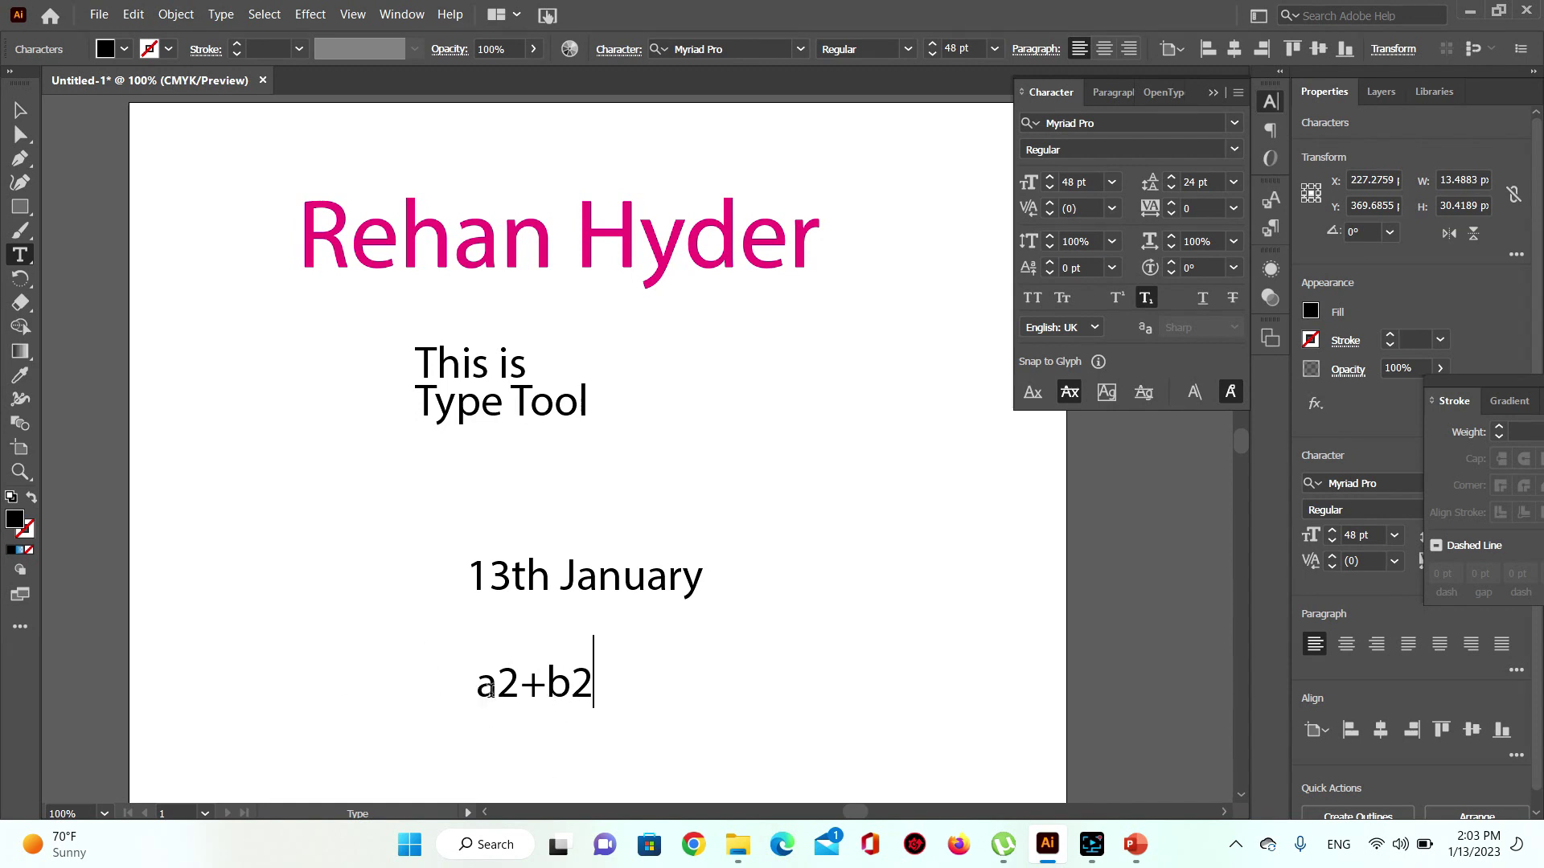
left_click_drag(498, 682, 593, 682)
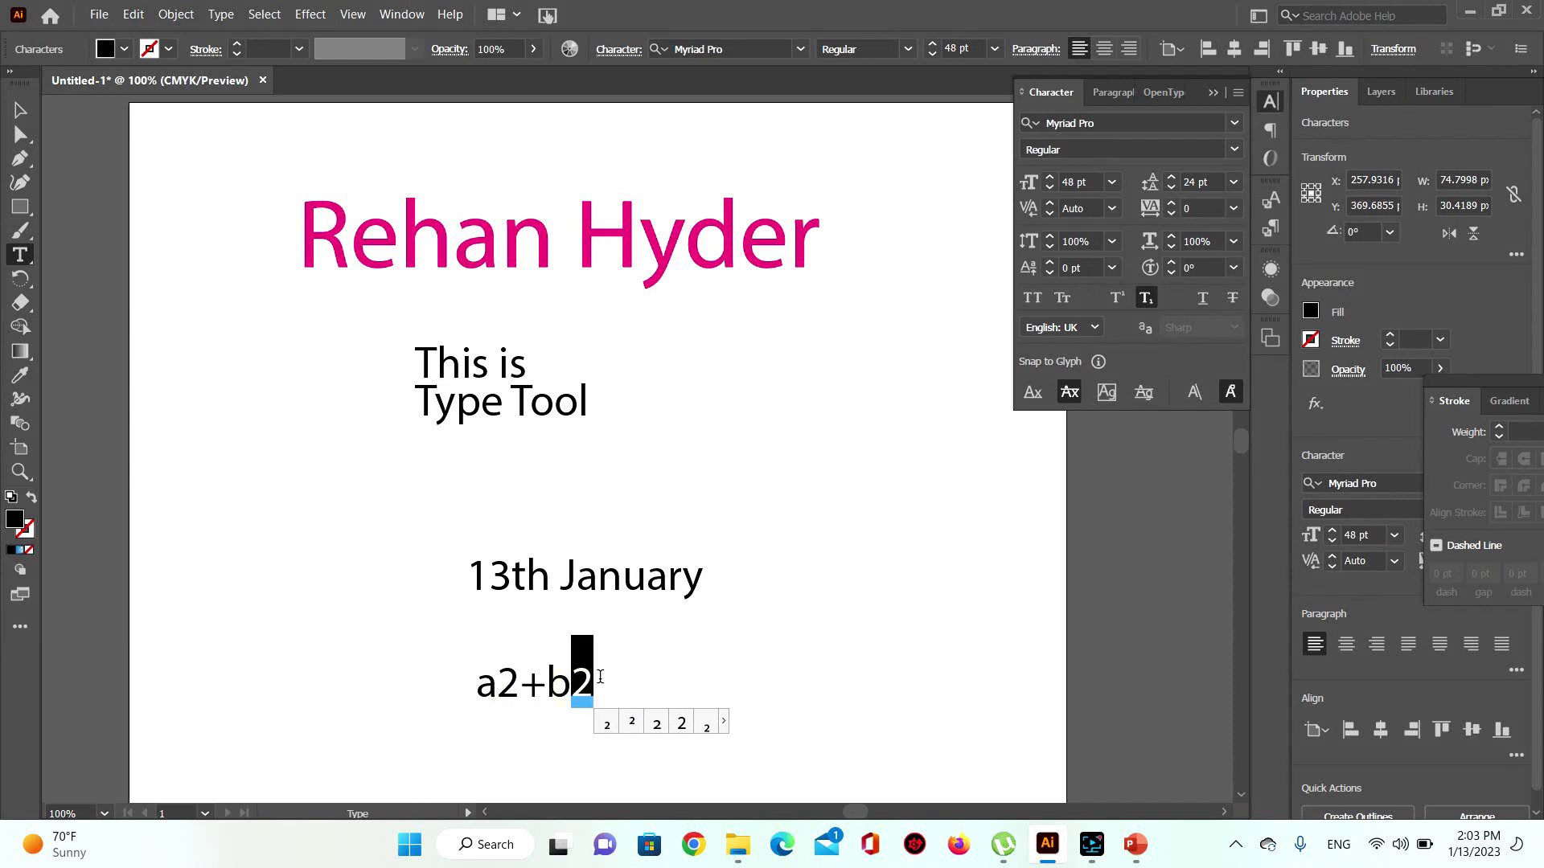
left_click(14, 109)
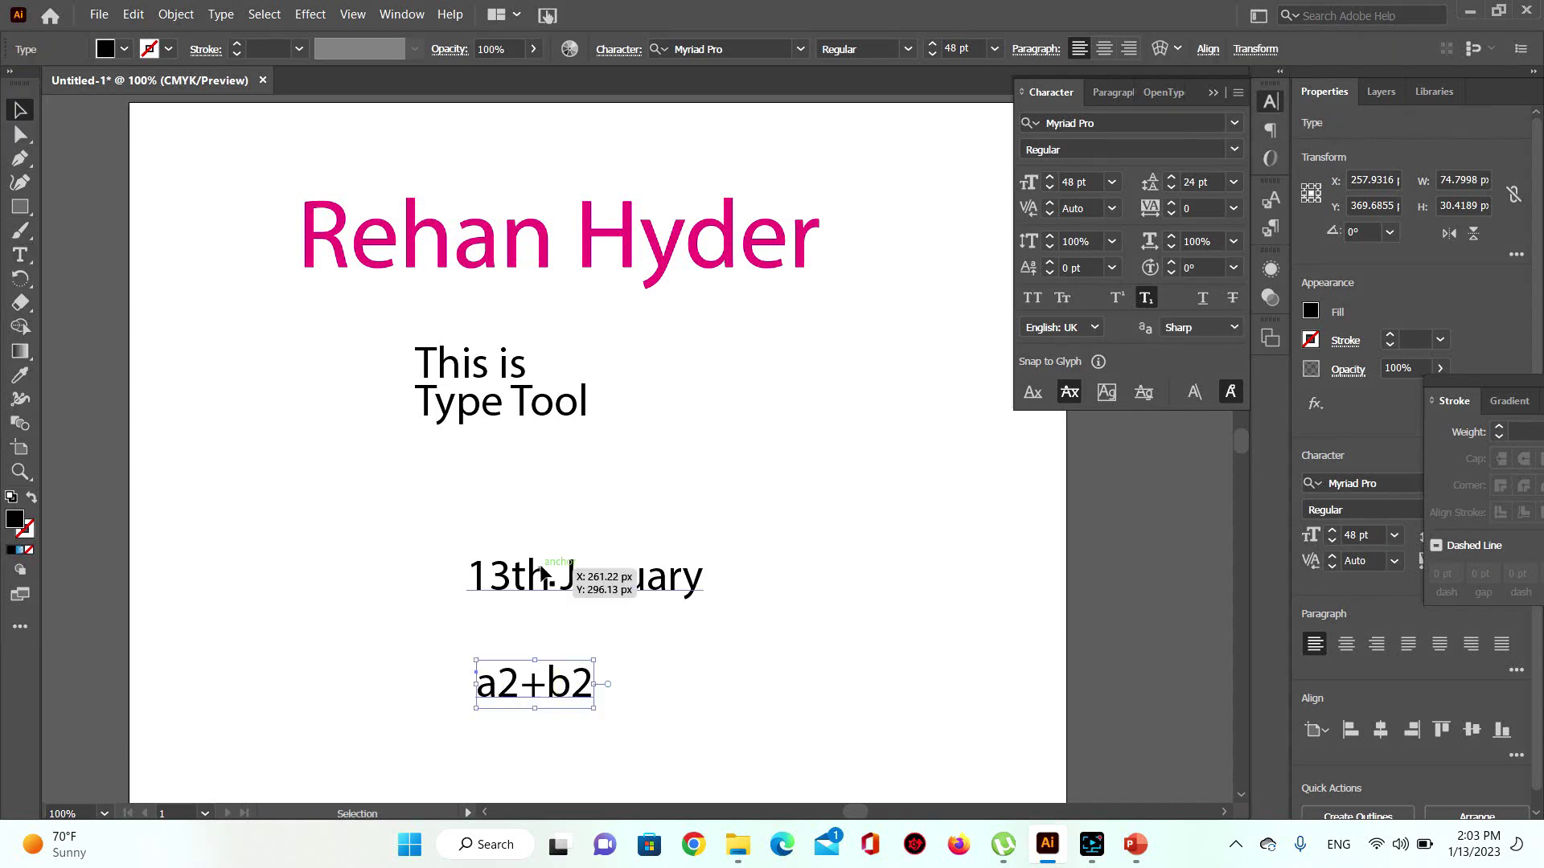
Step: Reposition the 13th January text after trying and removing a superscript on it
left_click_drag(534, 568, 516, 537)
left_click(20, 255)
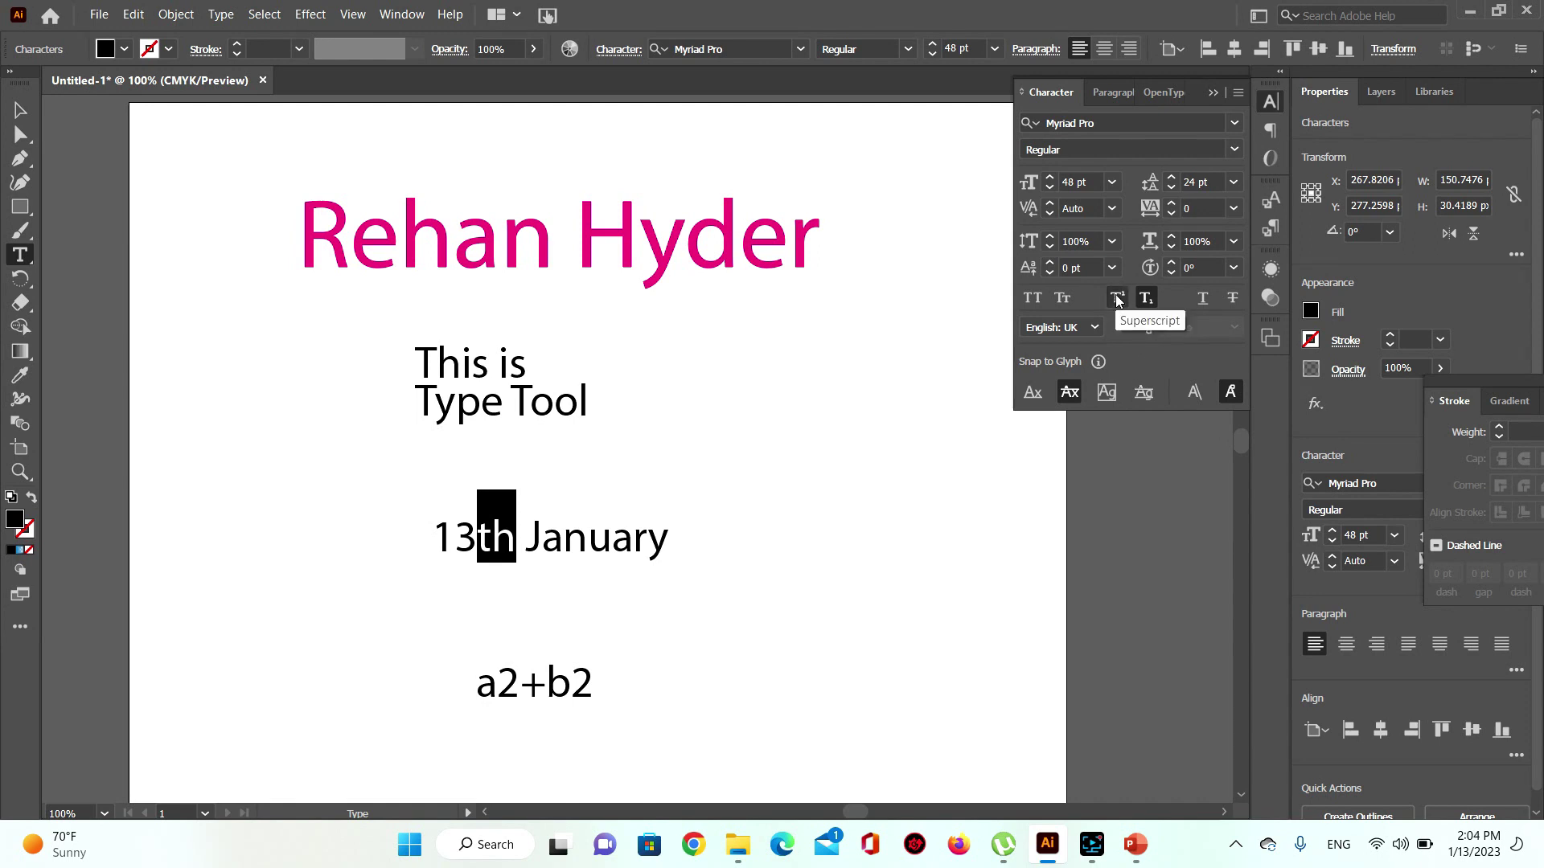
left_click(1117, 299)
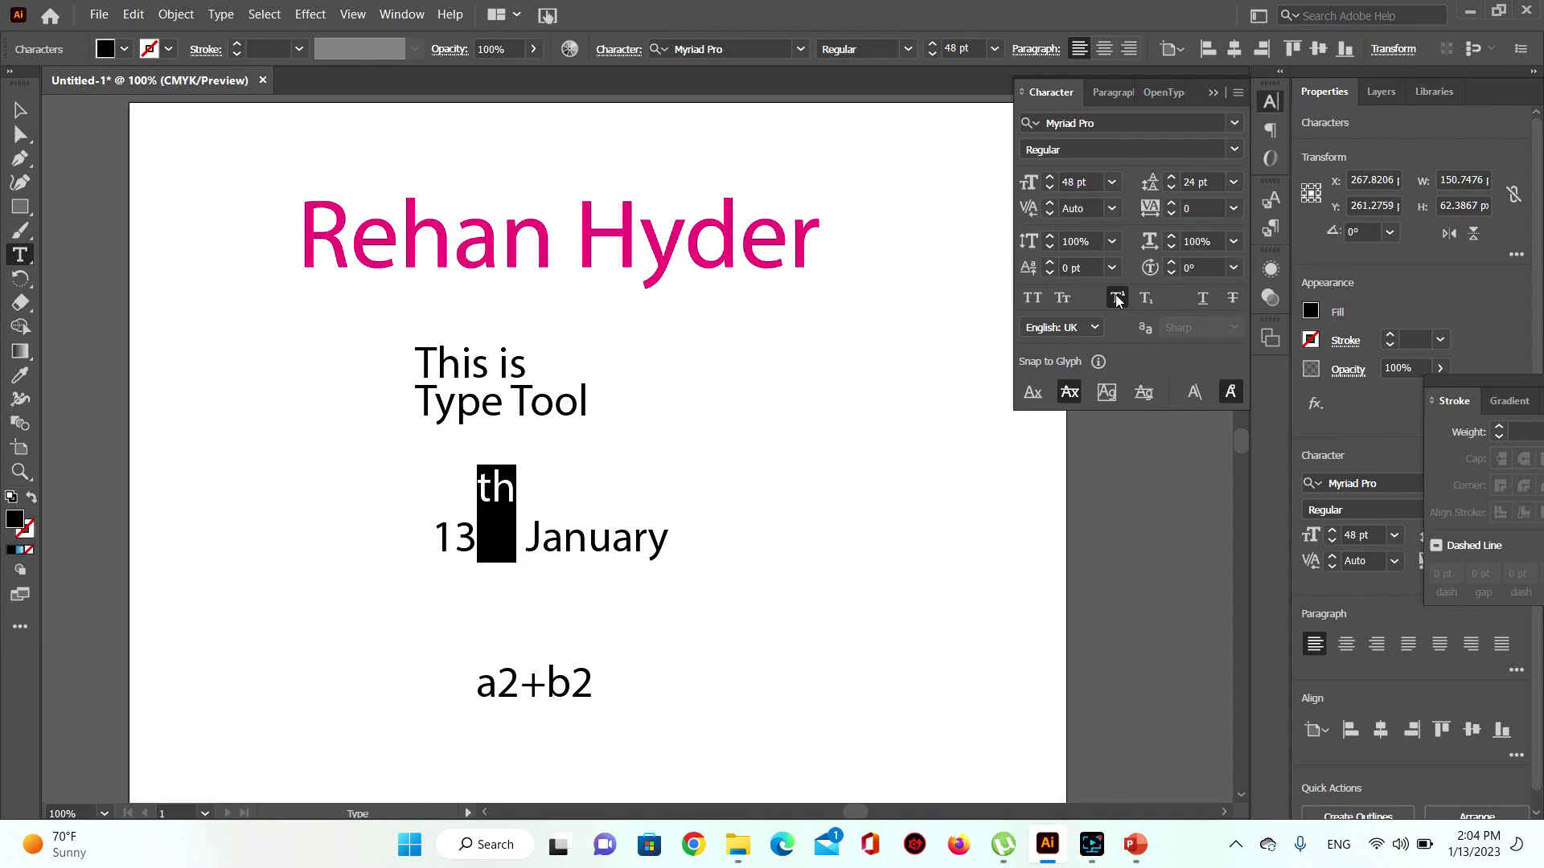
left_click(1118, 299)
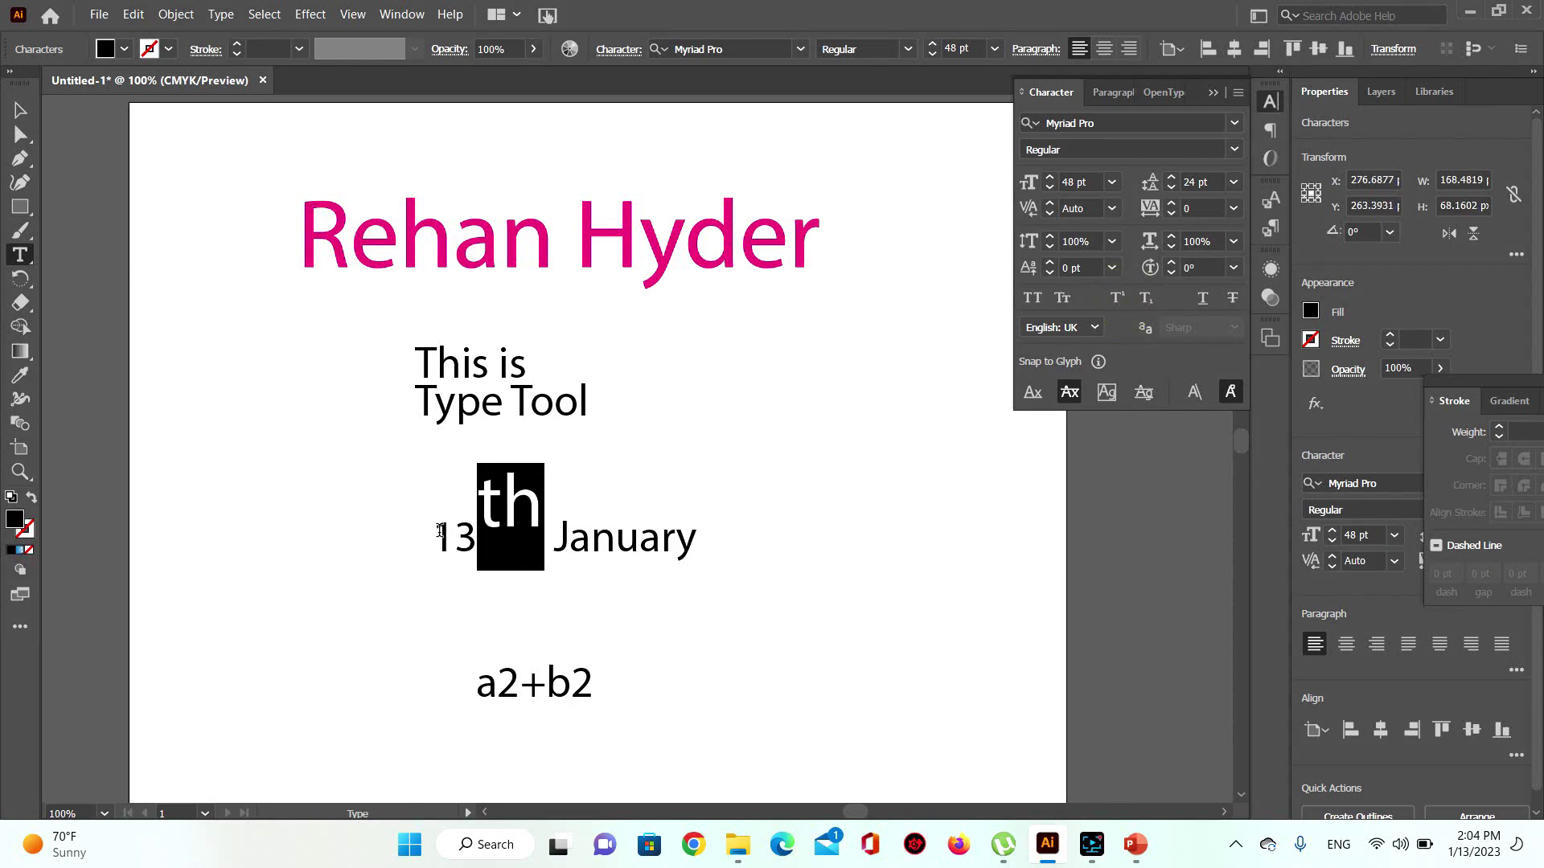
left_click(16, 114)
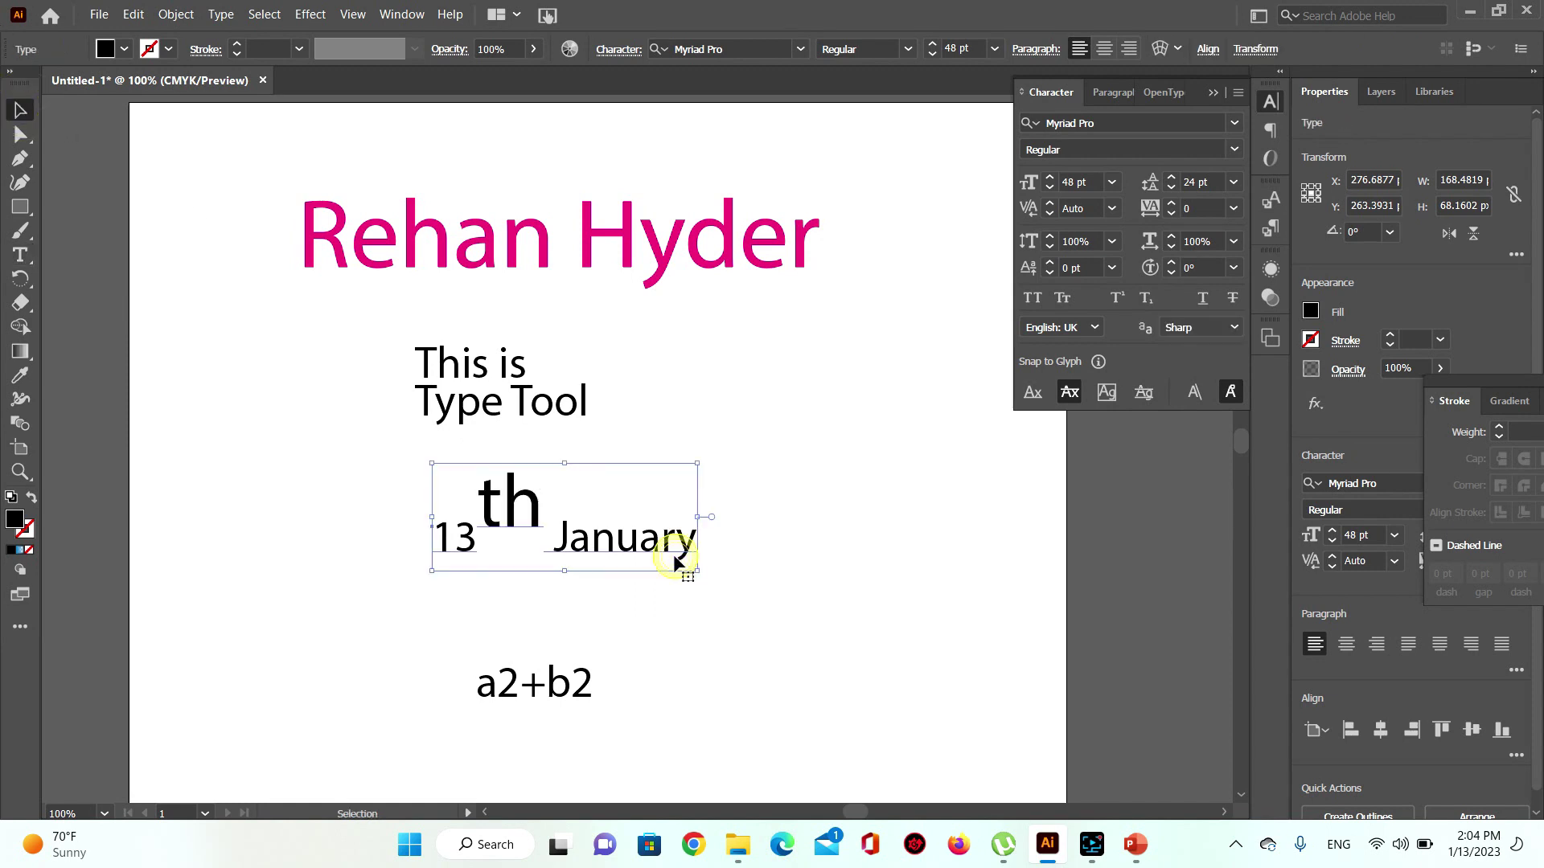
left_click(1115, 301)
key("ctrl+z")
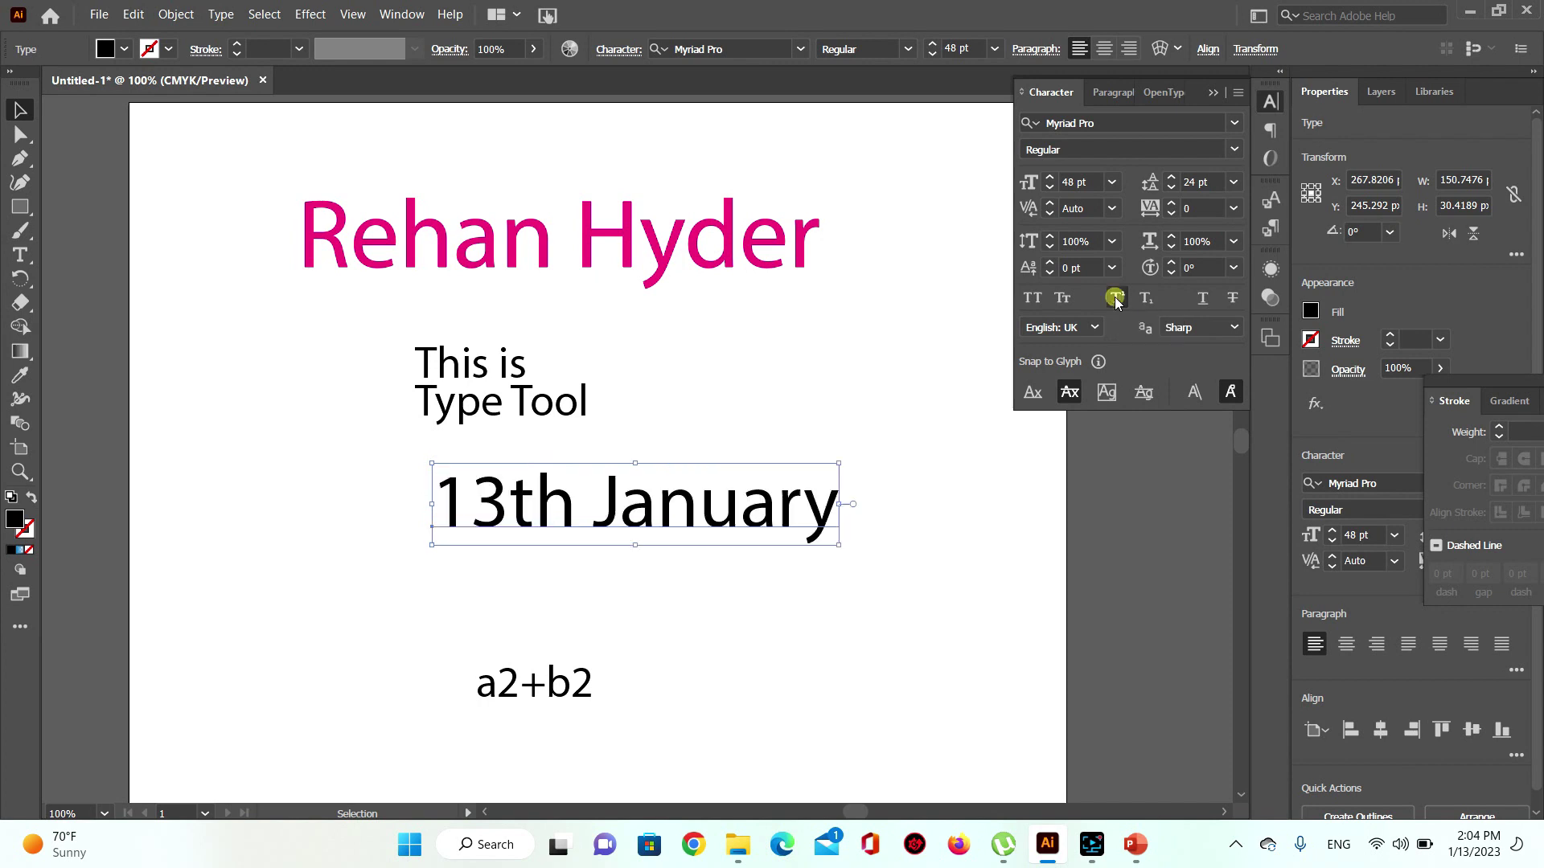
left_click_drag(609, 512, 603, 540)
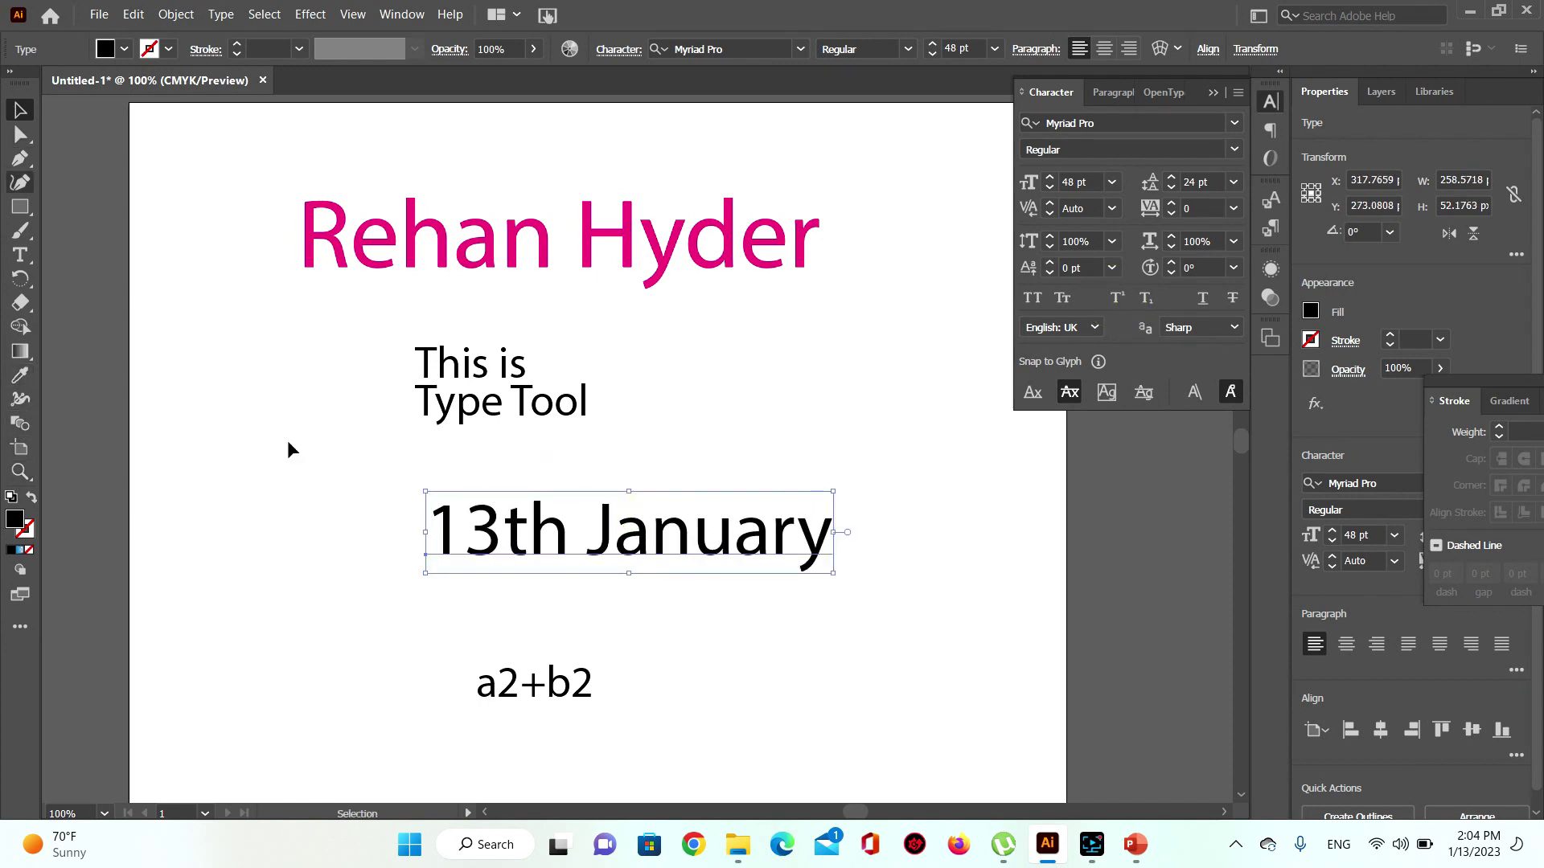
Step: Set the th in 13th January as superscript so it reads 13ᵗʰ January
left_click(506, 532)
double_click(507, 533)
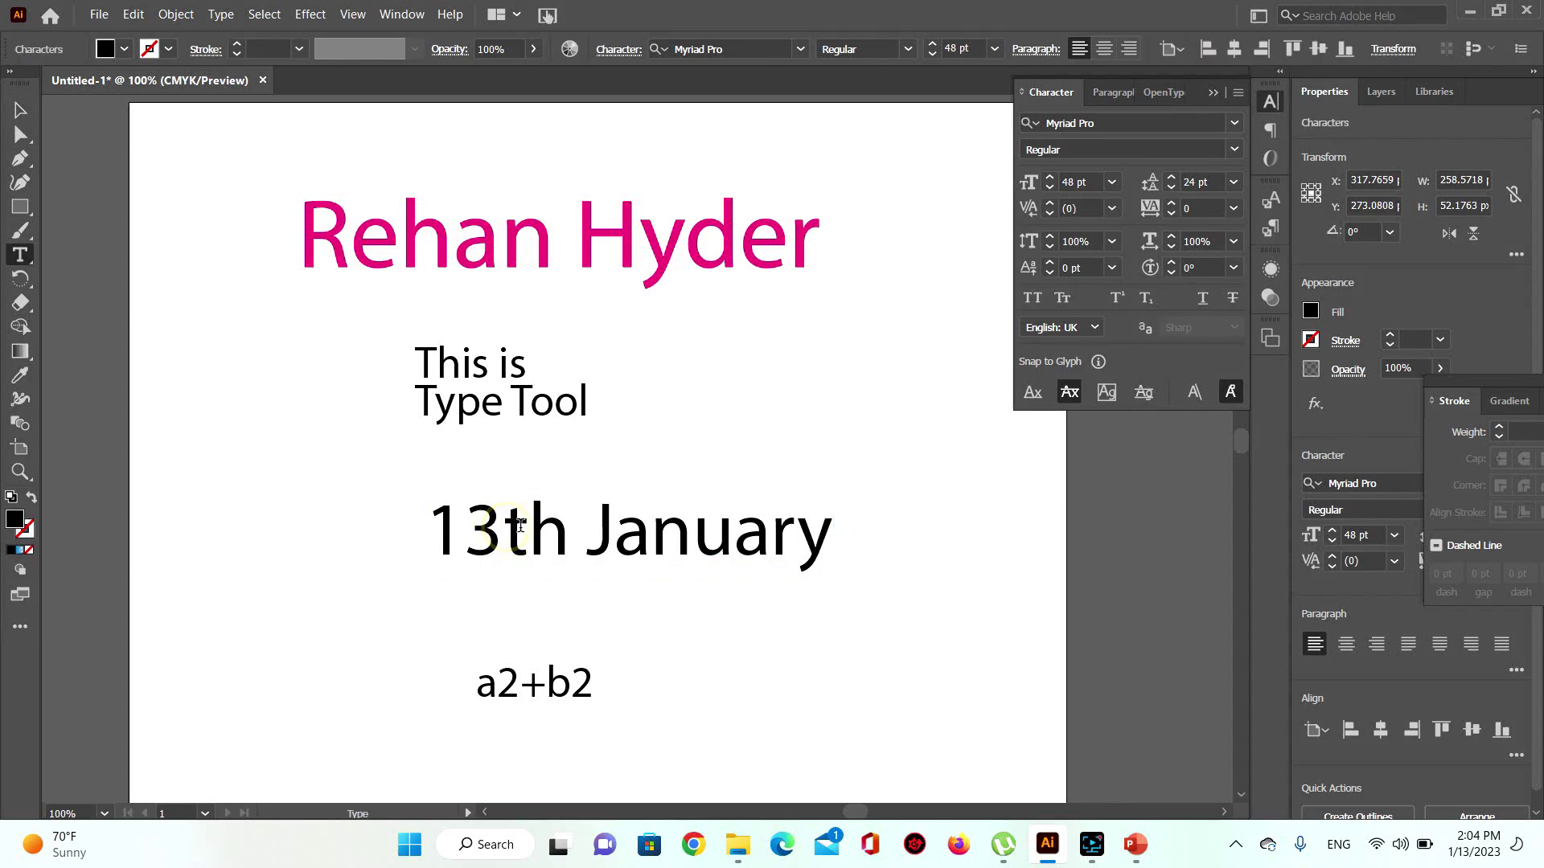
left_click_drag(503, 532, 570, 532)
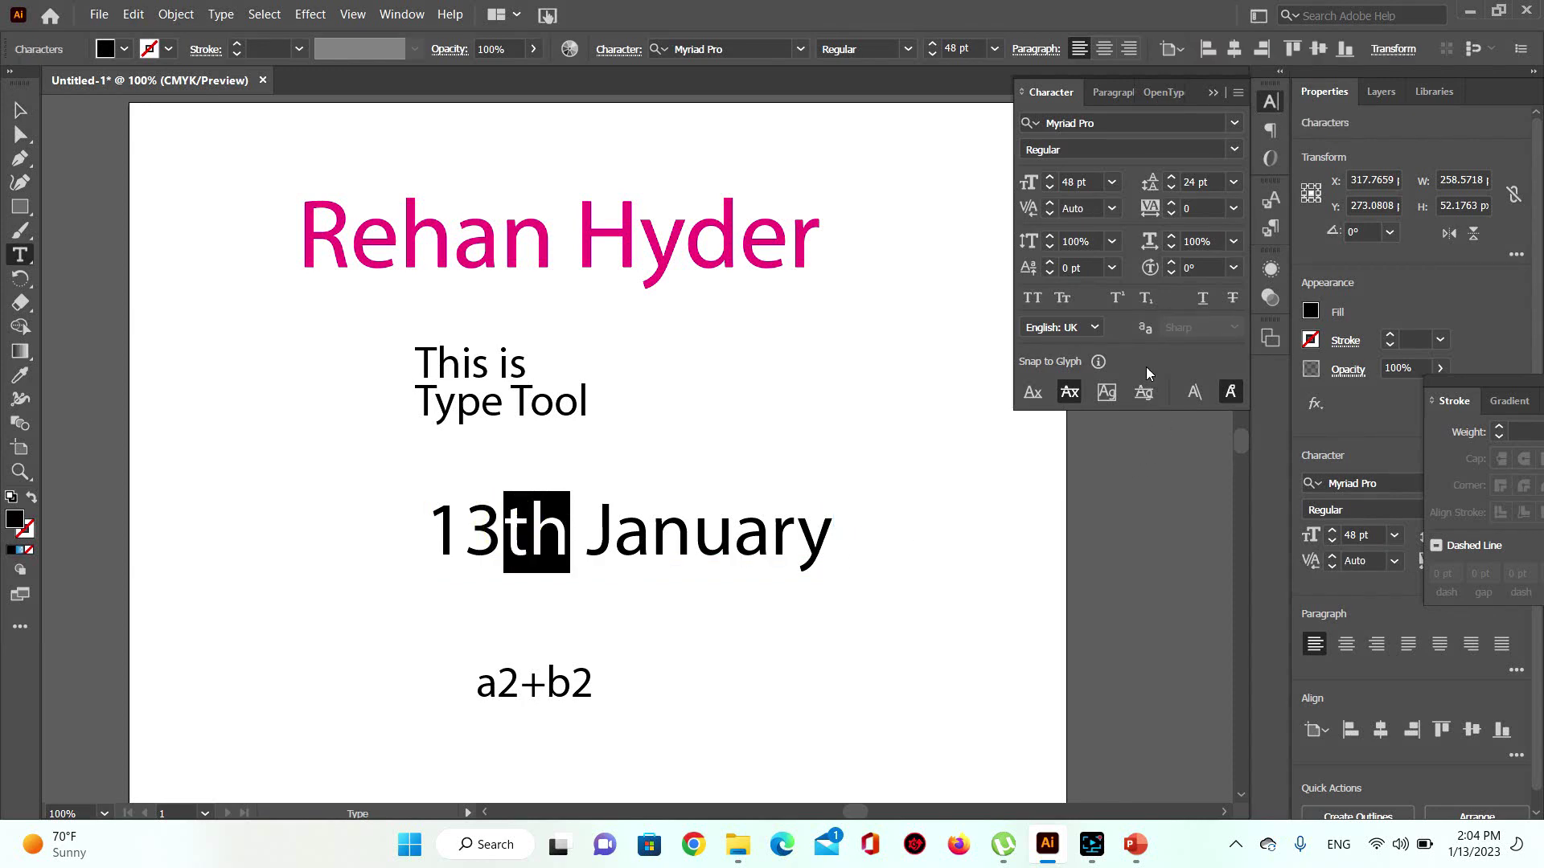
left_click(1117, 299)
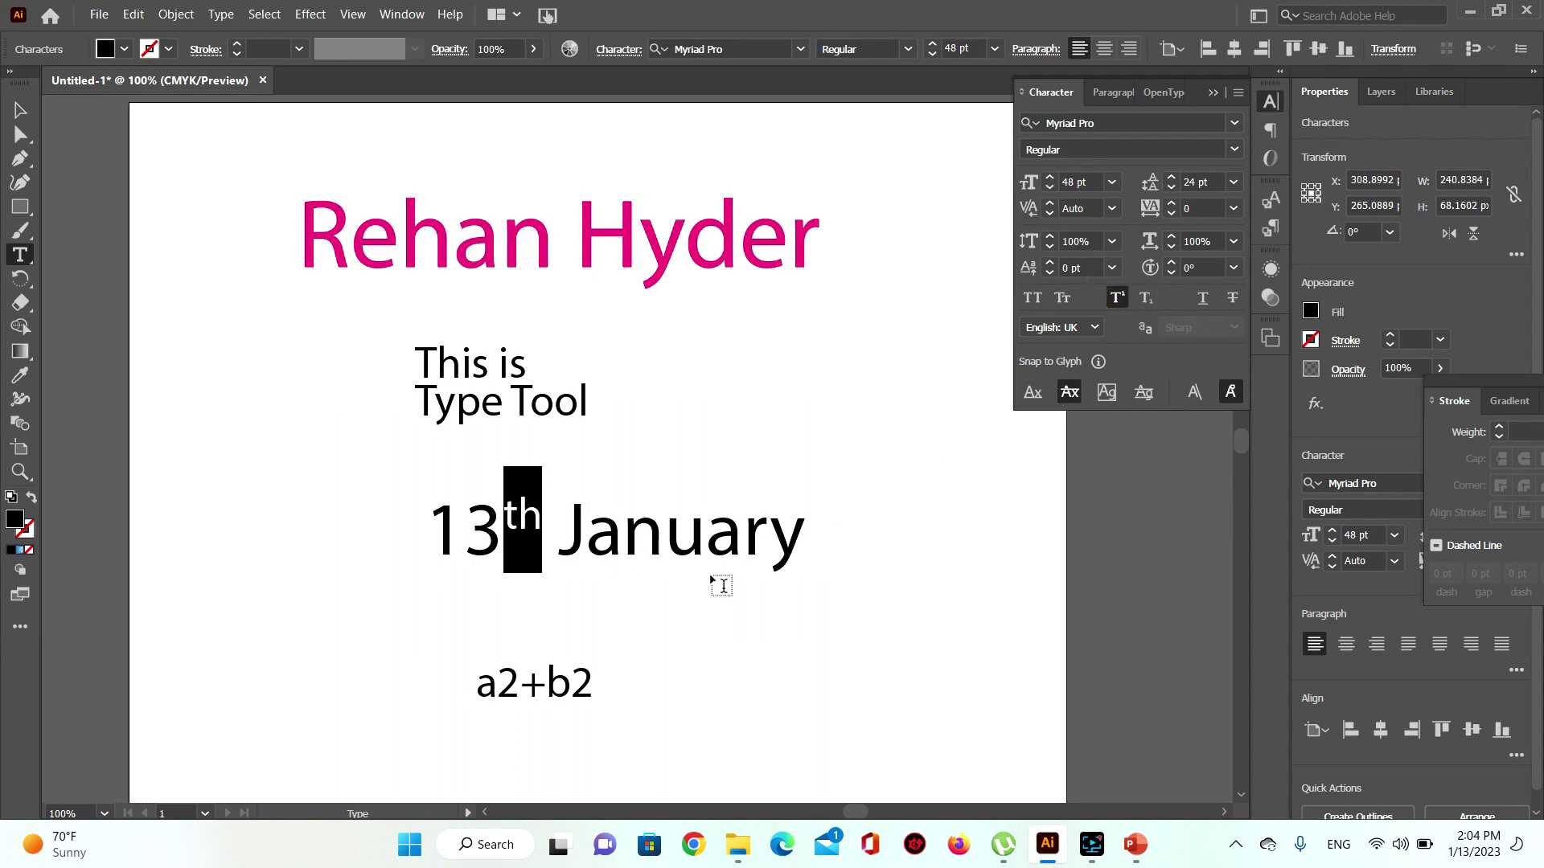
left_click(591, 531)
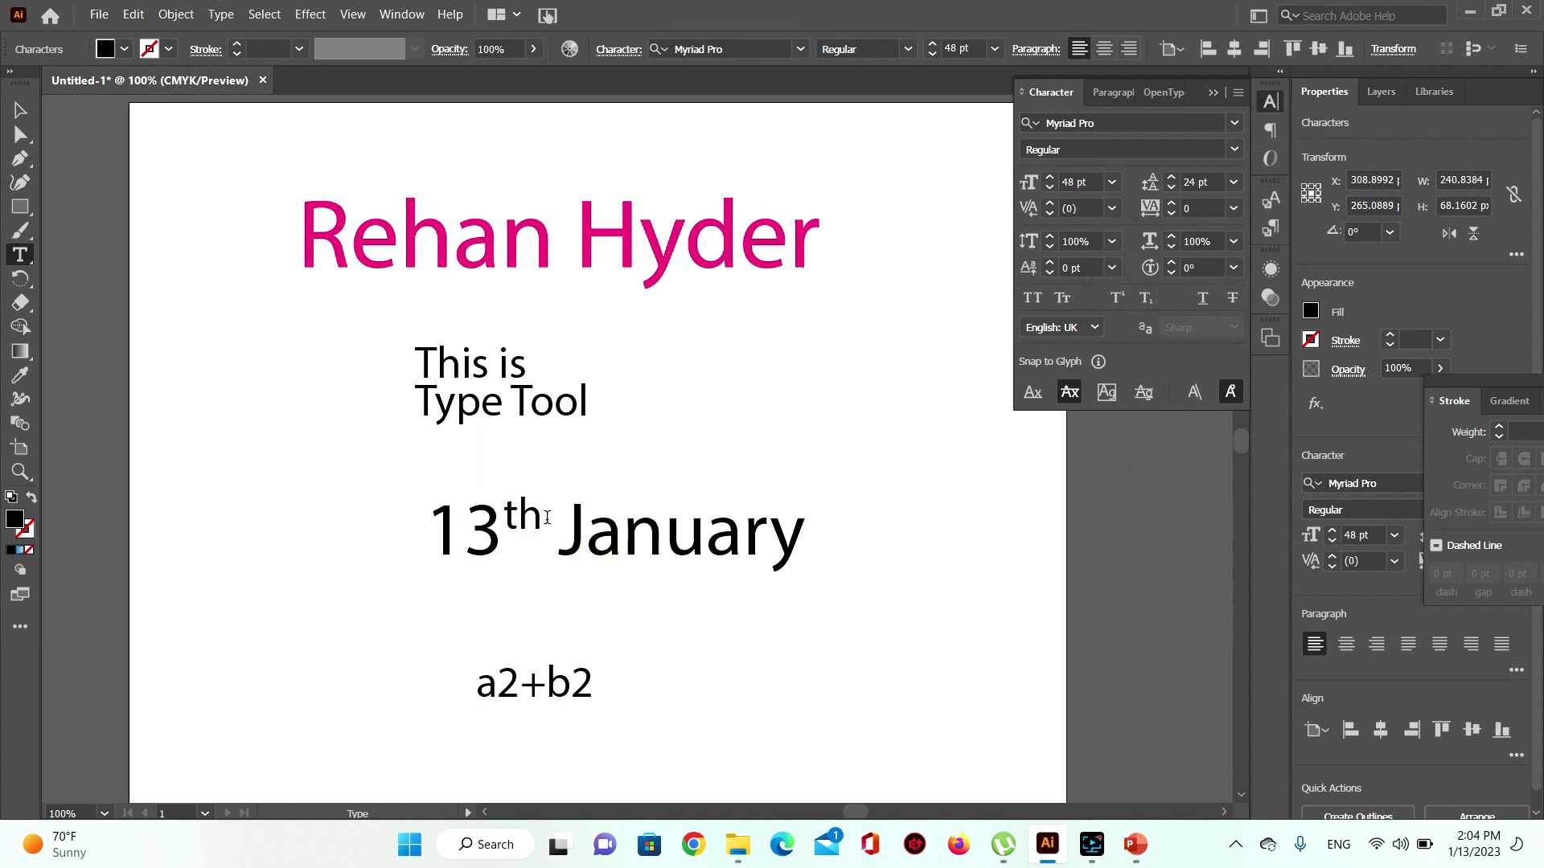
Step: Finish editing the date and move the a2+b2 text up below it
left_click_drag(426, 543, 535, 551)
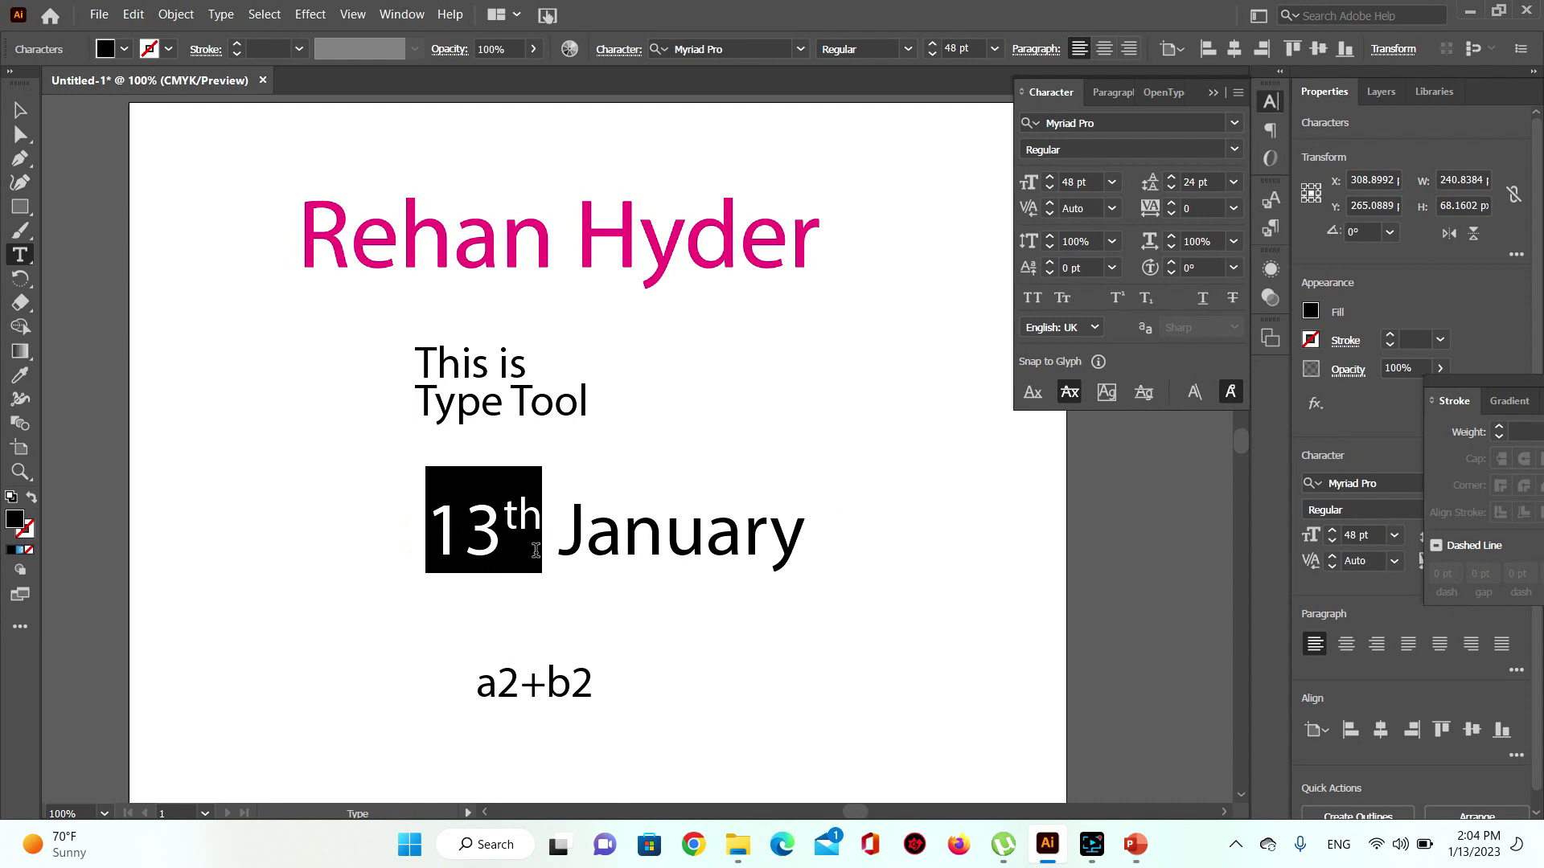
key("Escape")
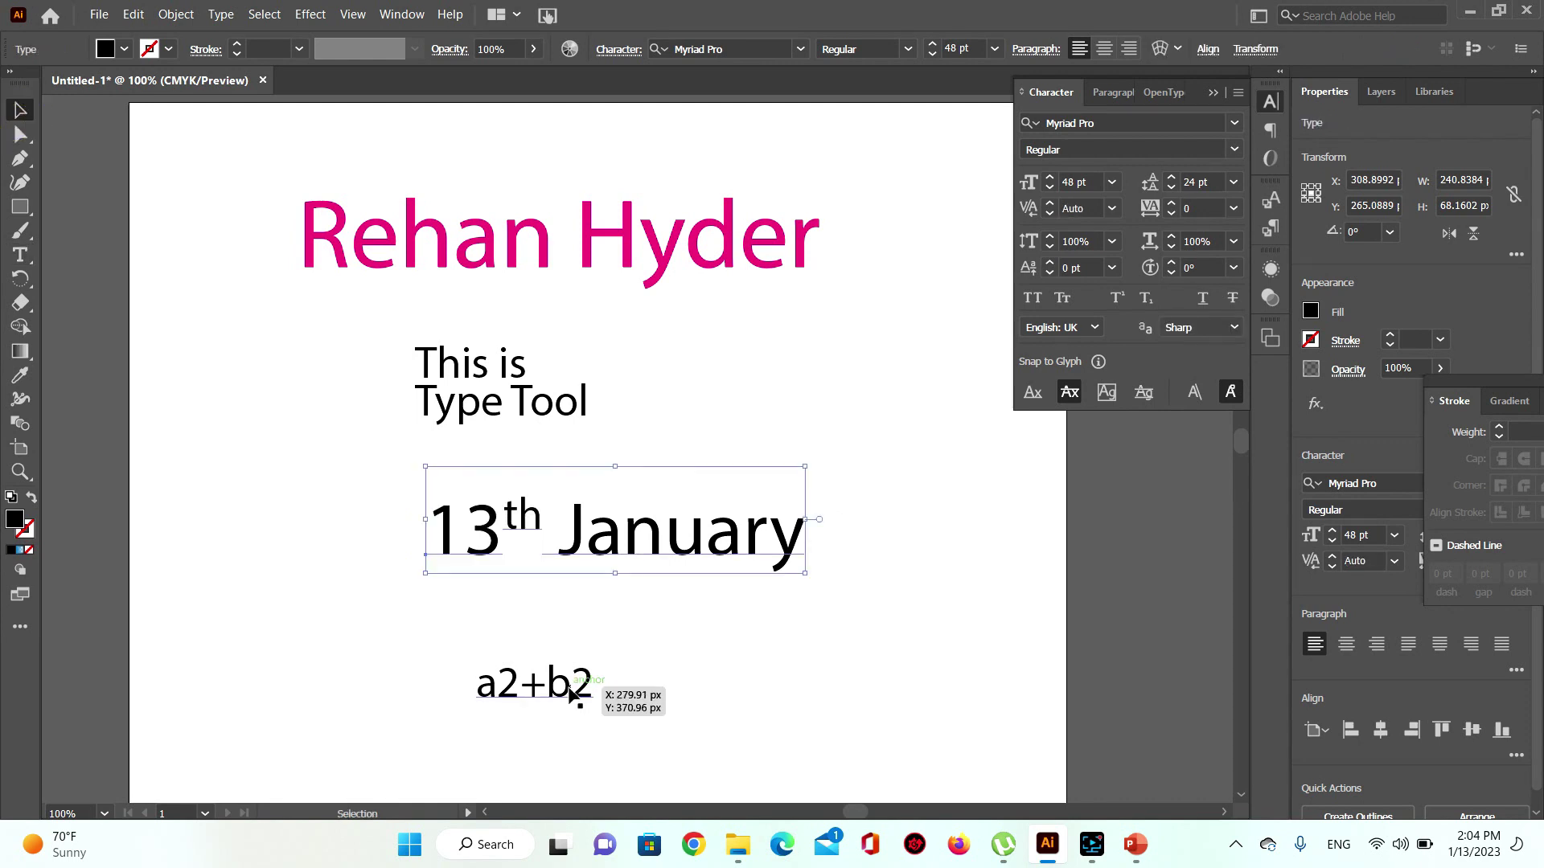
left_click_drag(570, 693, 582, 628)
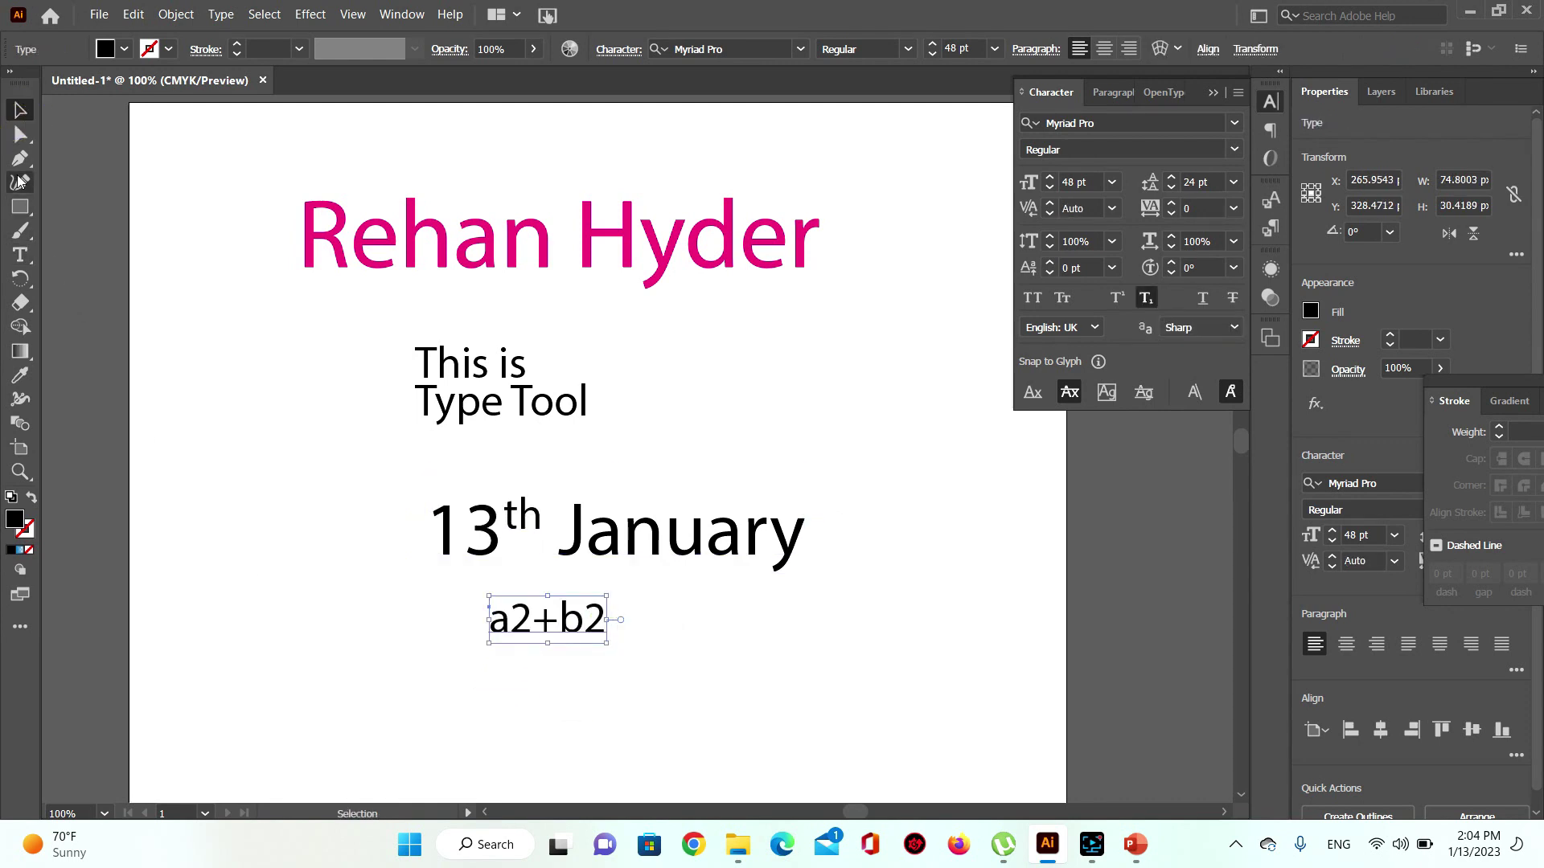
Step: Move a2+b2 slightly down and left after trying and removing subscript on its first 2
left_click(21, 254)
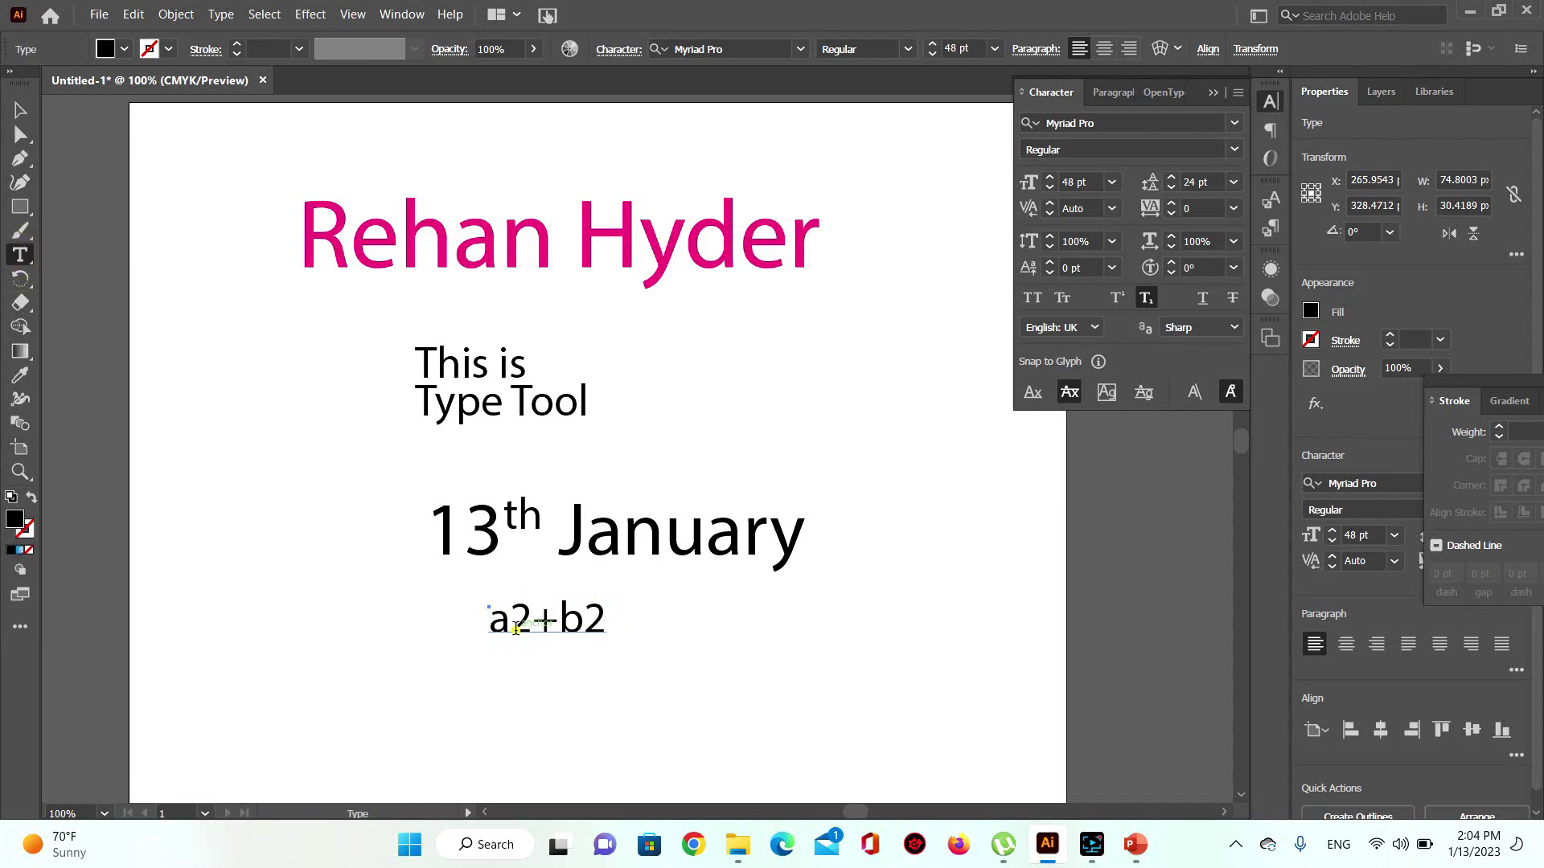
left_click_drag(516, 629, 533, 629)
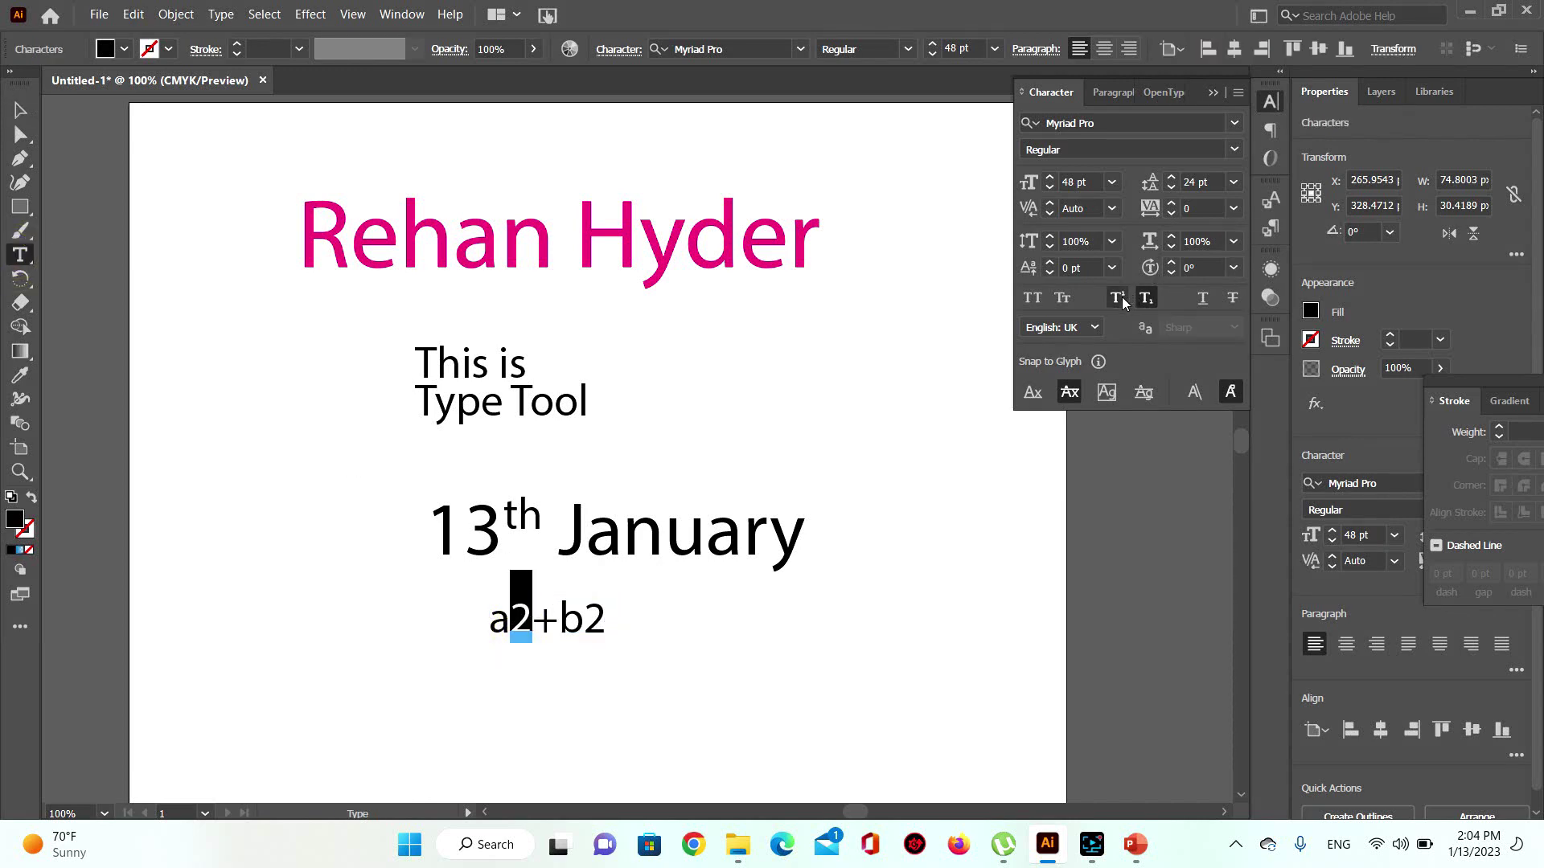
left_click(1148, 300)
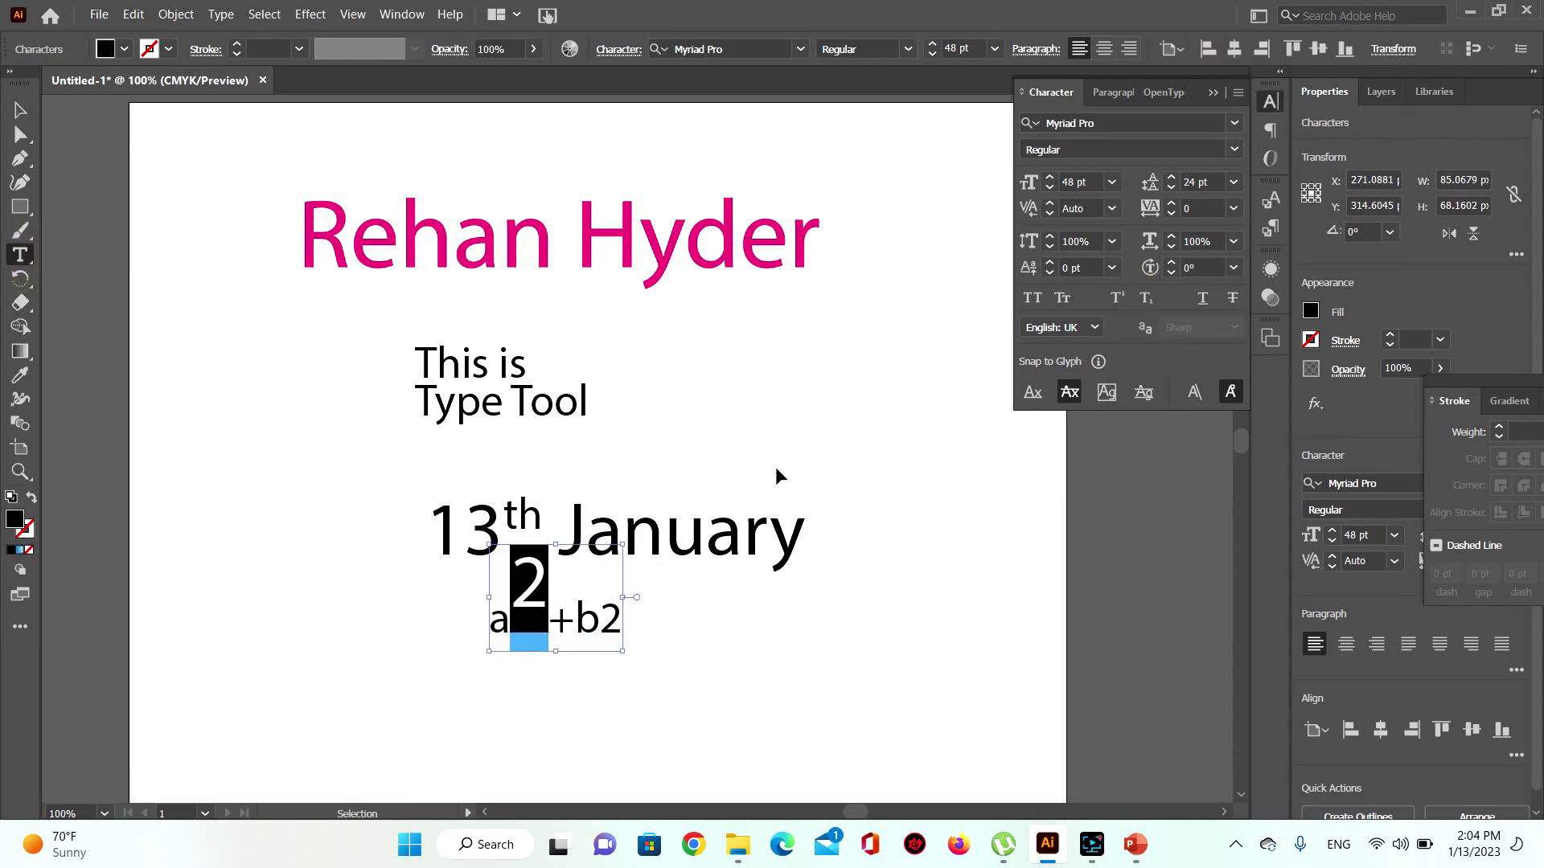
left_click(20, 110)
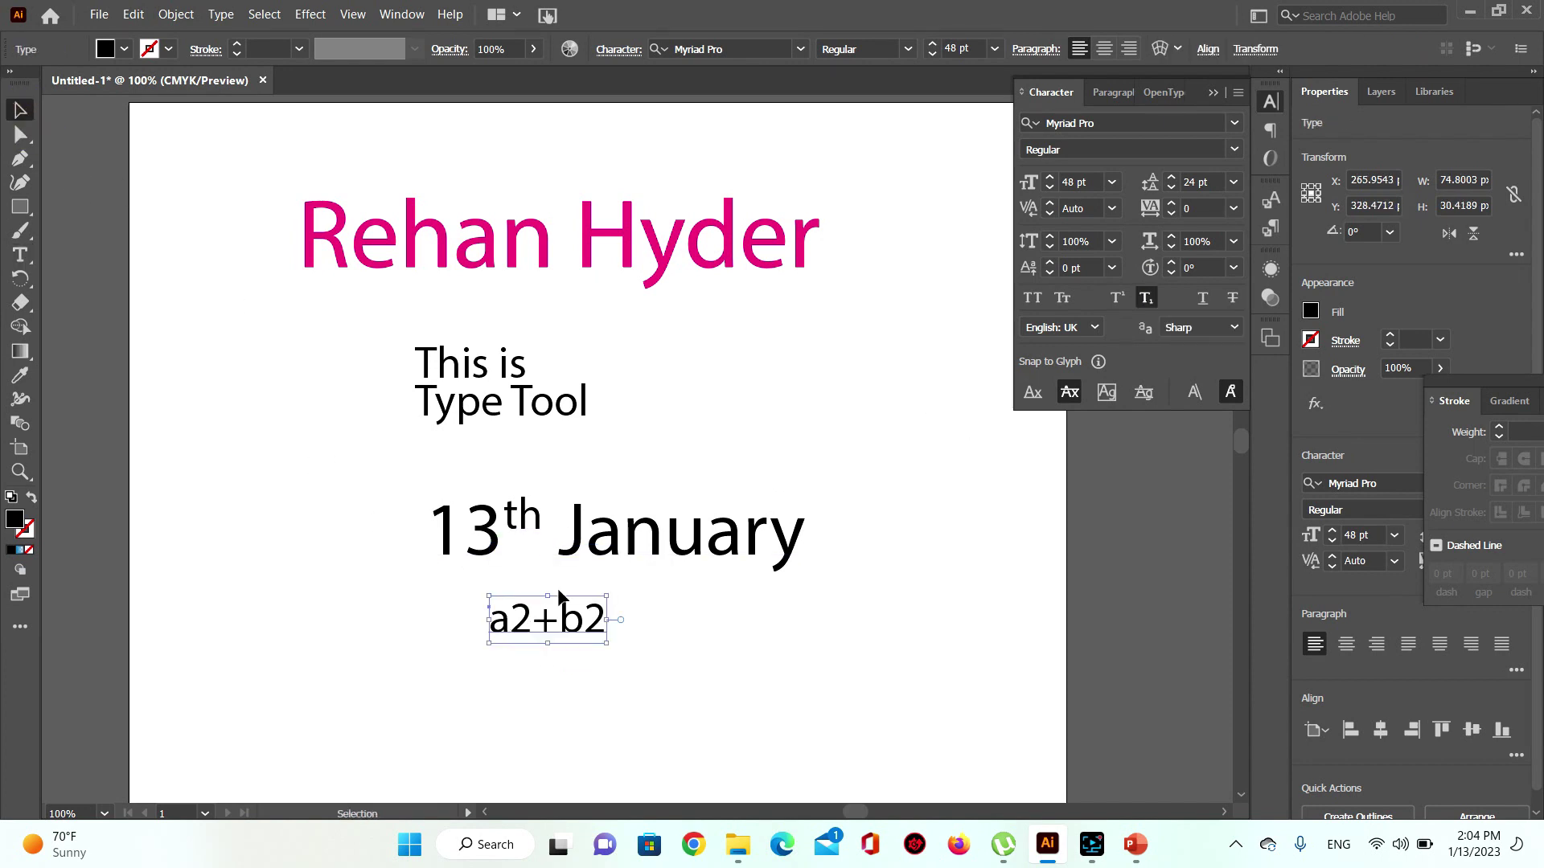
left_click(1148, 299)
left_click_drag(538, 592, 644, 647)
Step: Superscript both 2s to read a²+b² and move it beside This is Type Tool
left_click(20, 254)
left_click(1117, 298)
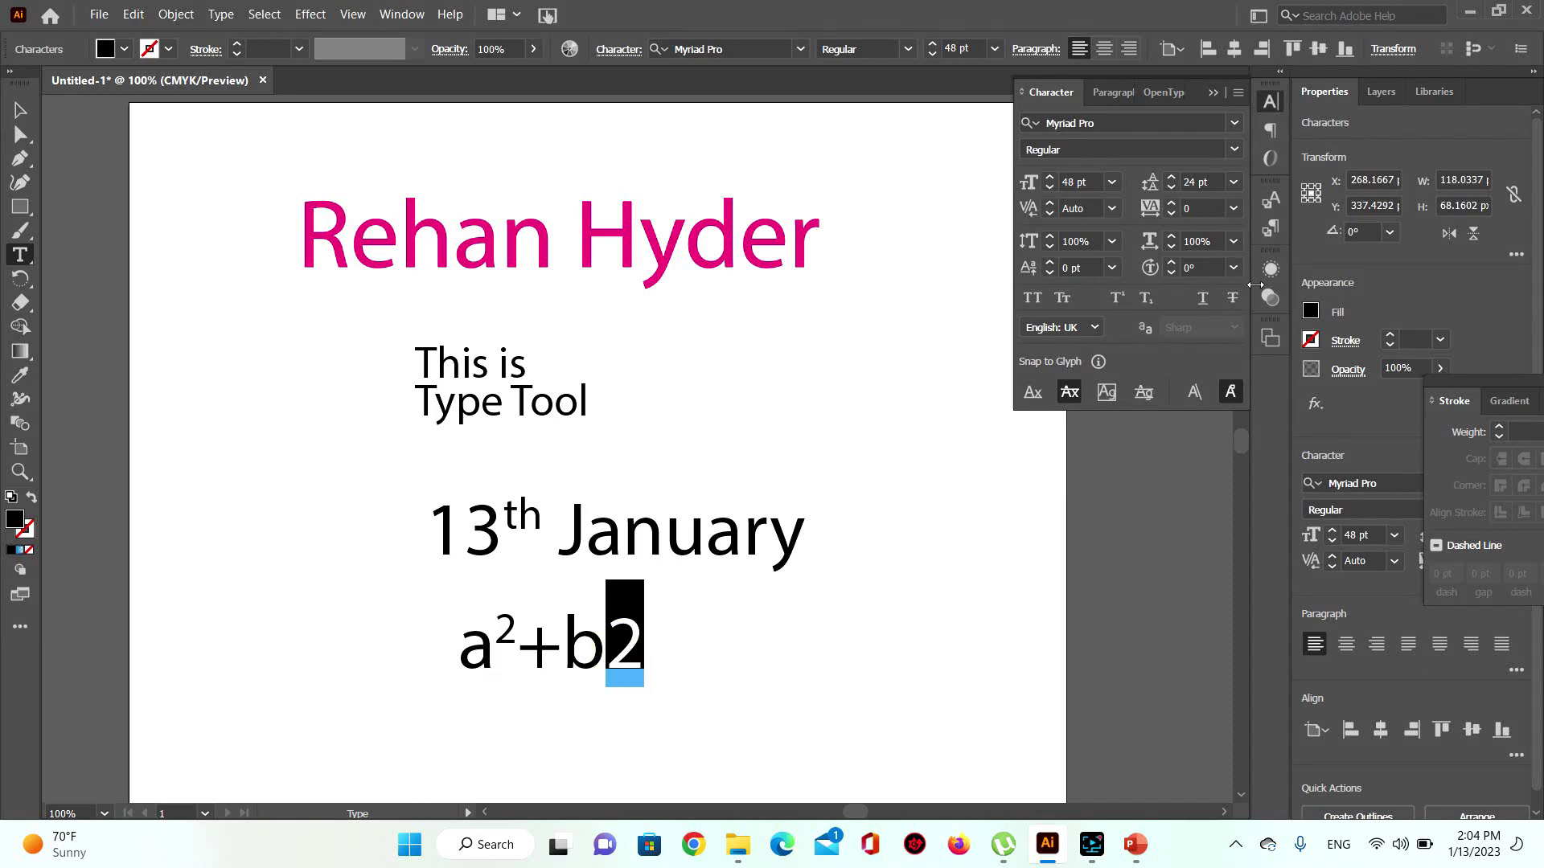
left_click(1117, 298)
left_click(20, 109)
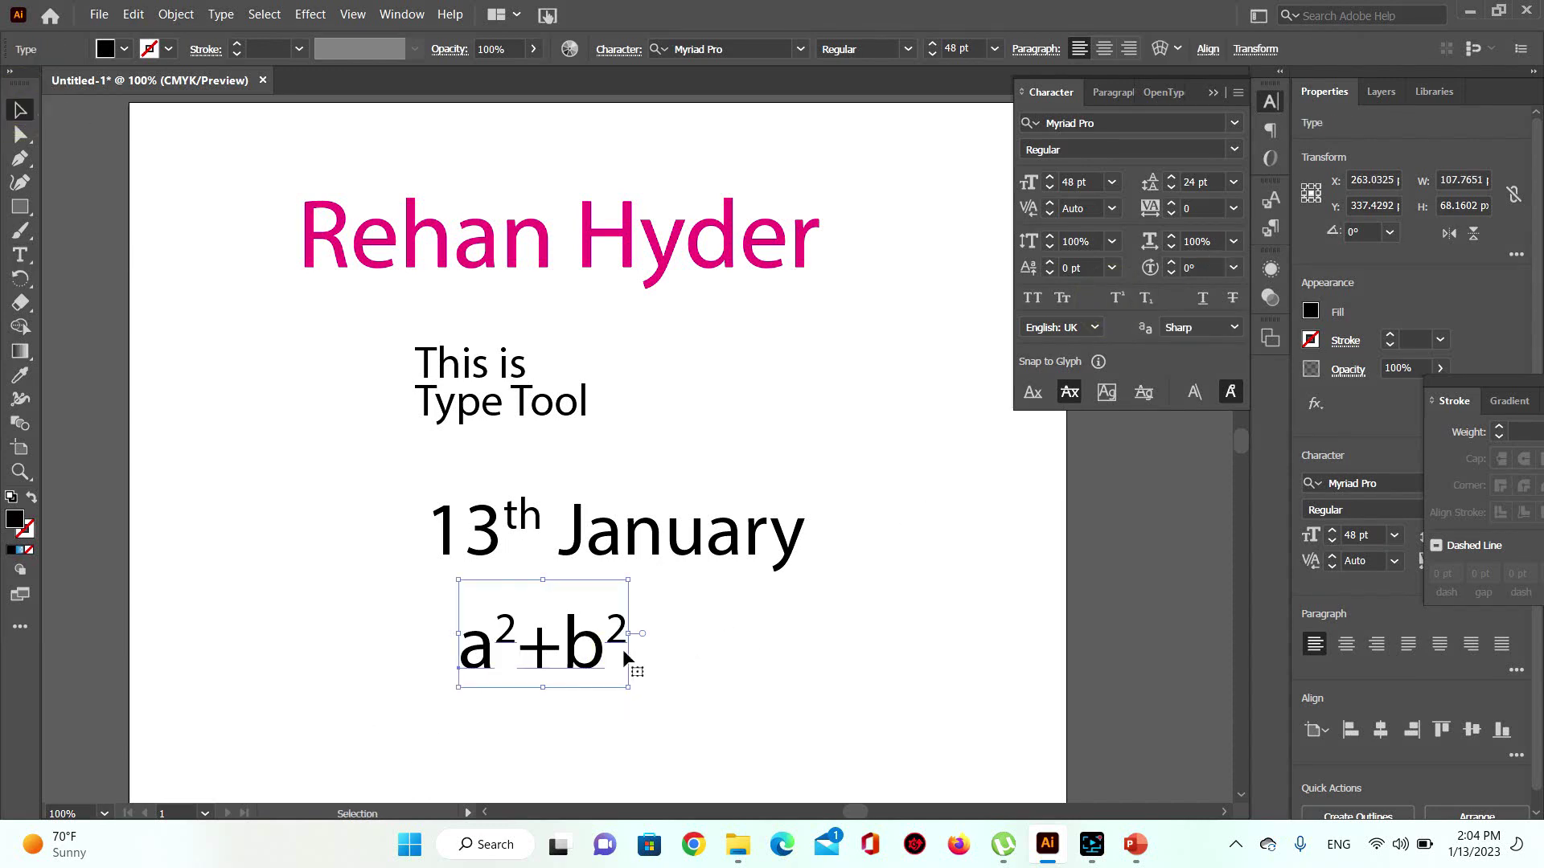
left_click_drag(602, 657, 872, 337)
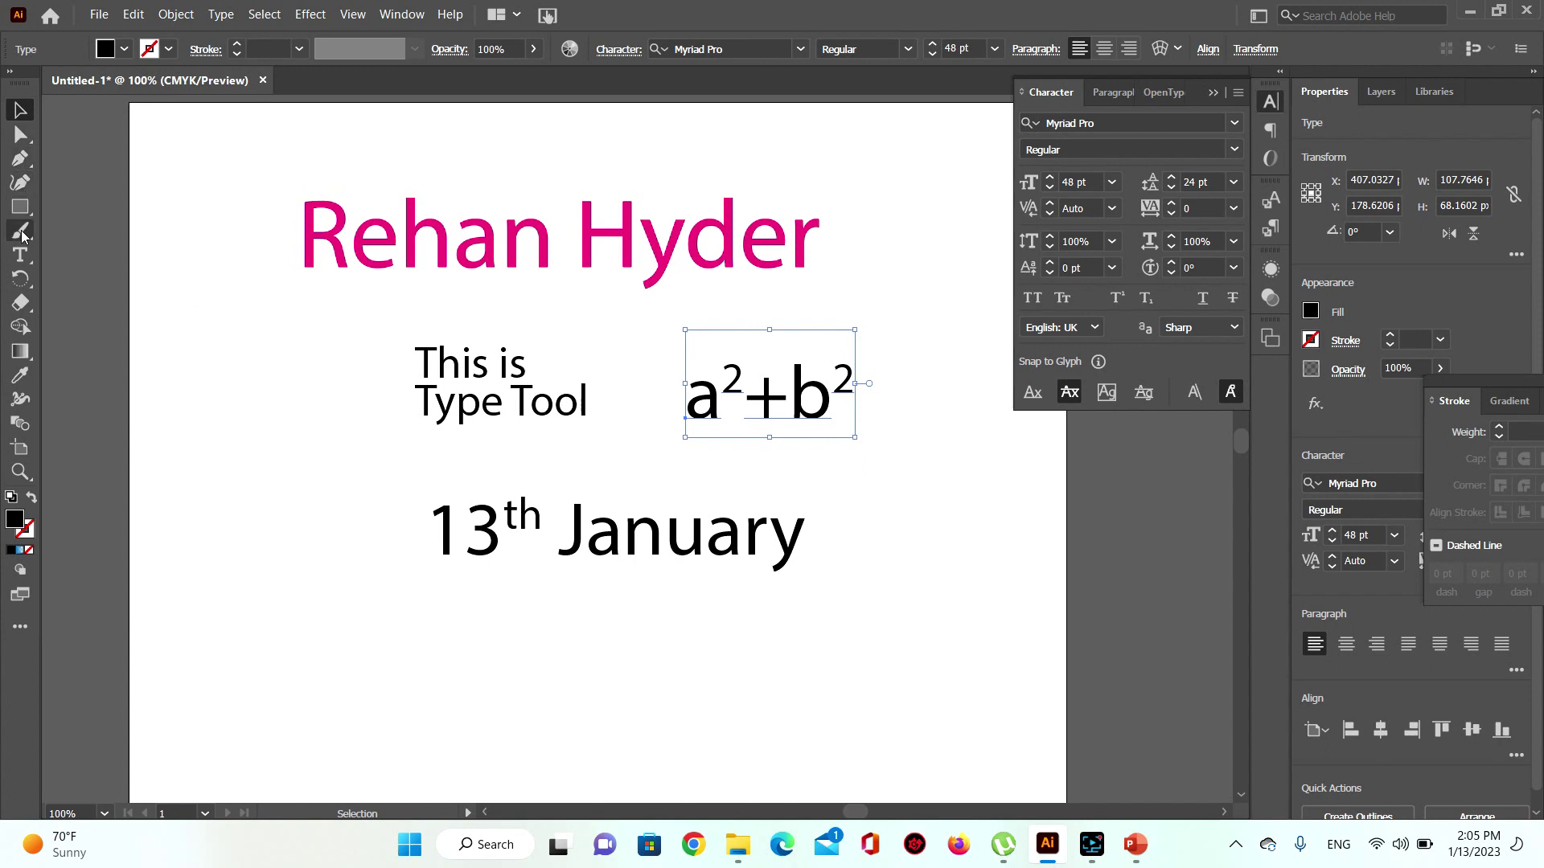
left_click(21, 254)
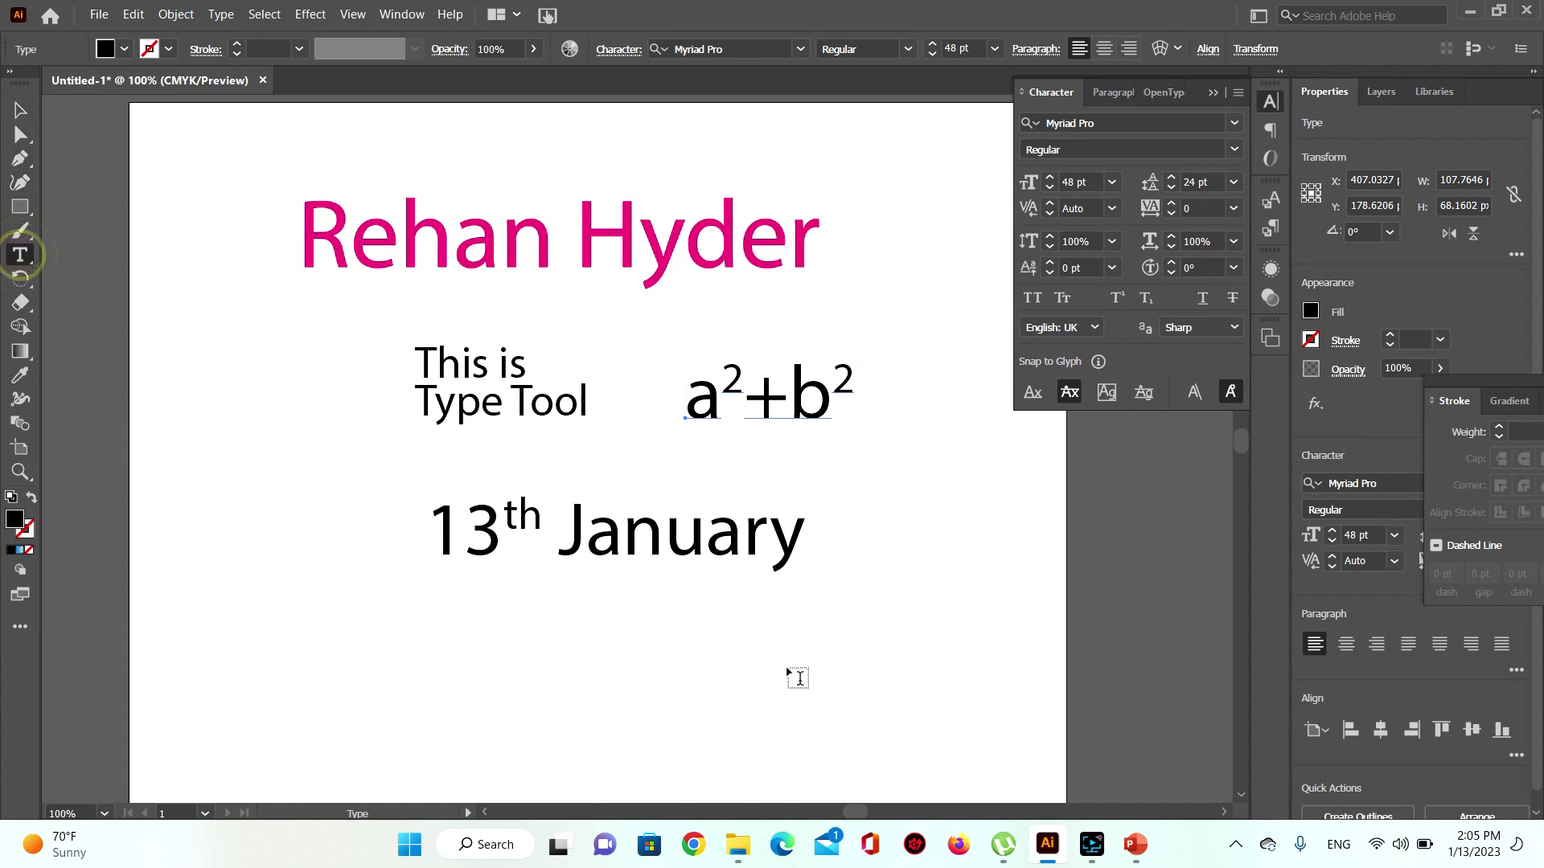
Step: Create a new text line below 13th January reading H2O
left_click(455, 648)
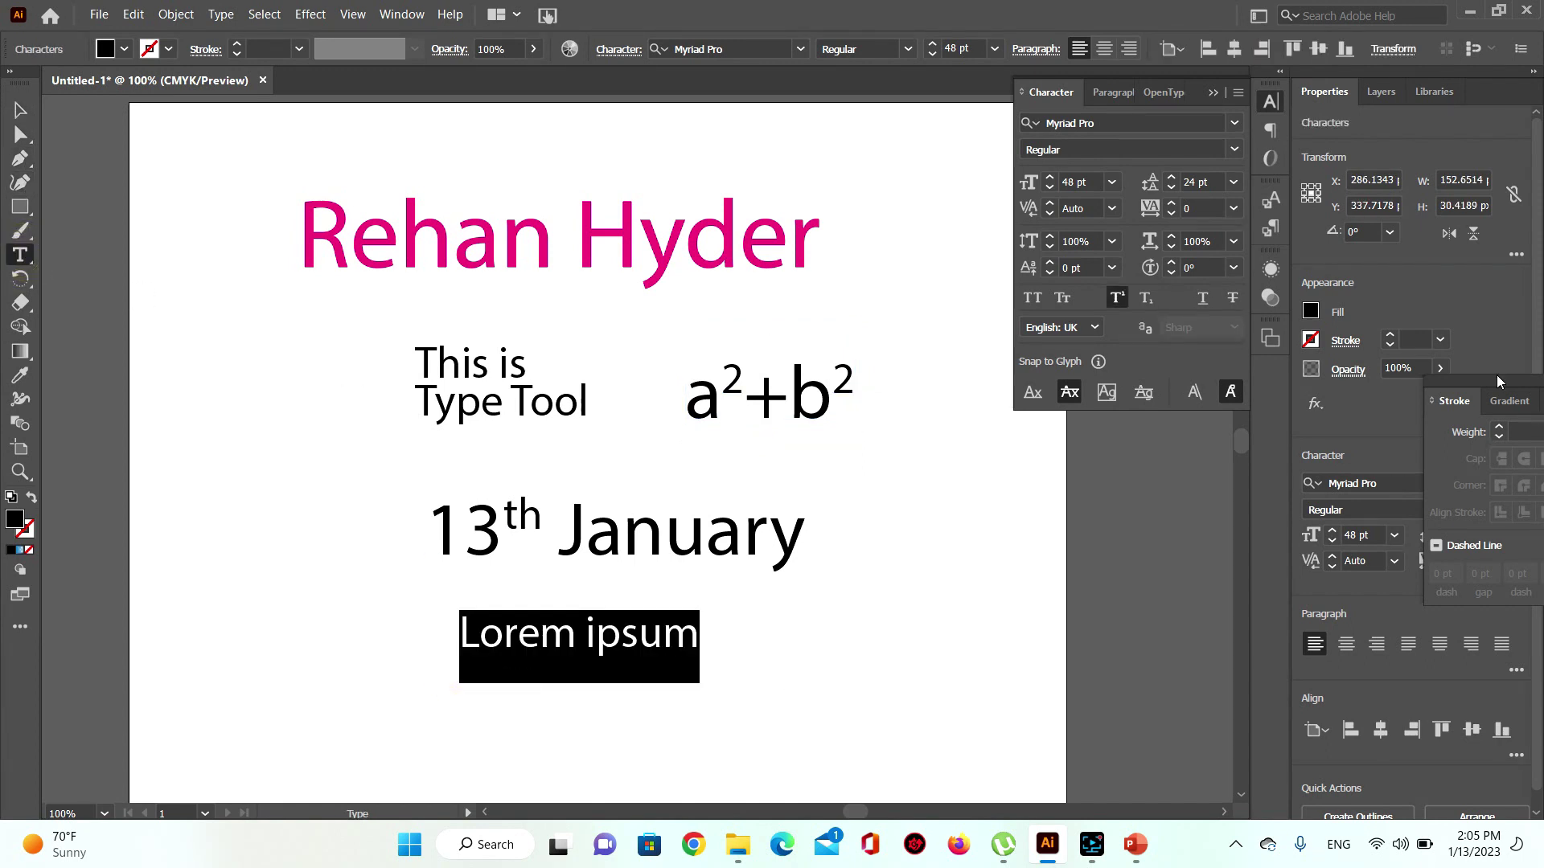
left_click(20, 110)
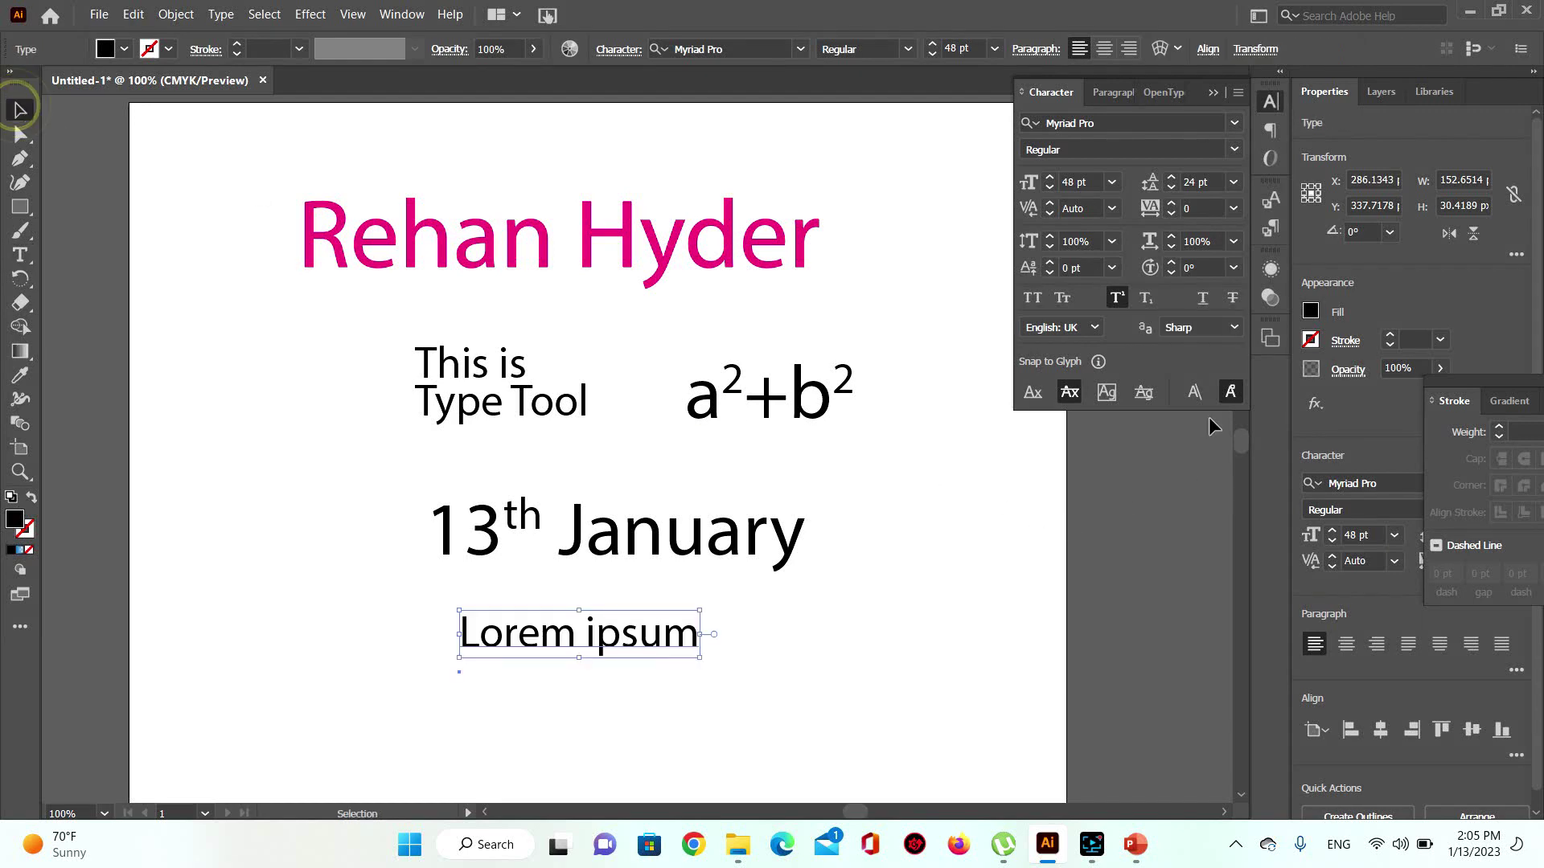
left_click(1118, 299)
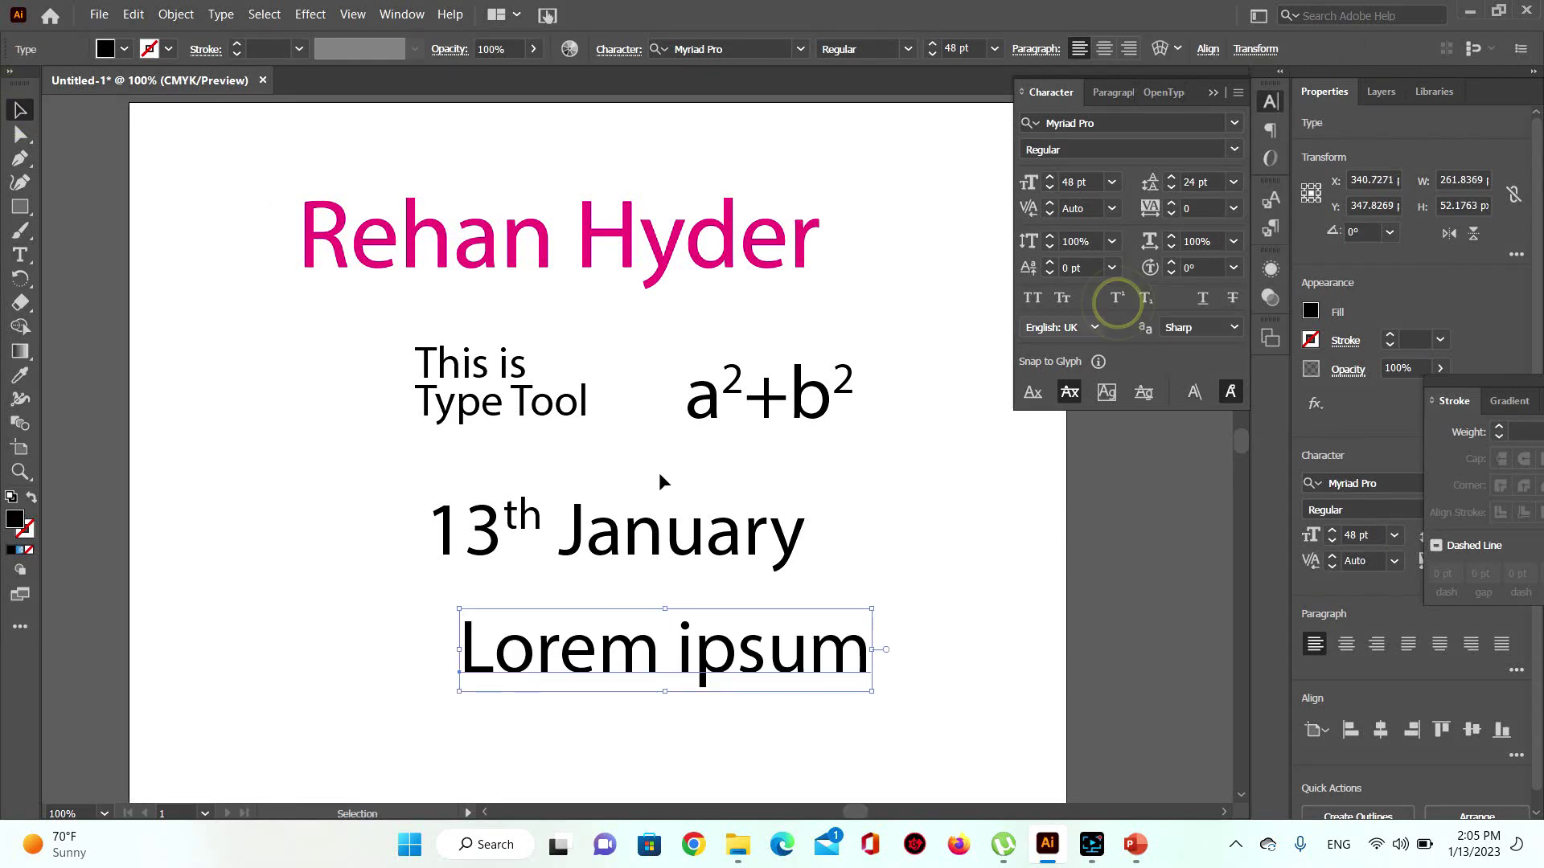
left_click(475, 650)
double_click(475, 650)
left_click_drag(462, 648, 851, 649)
type("H")
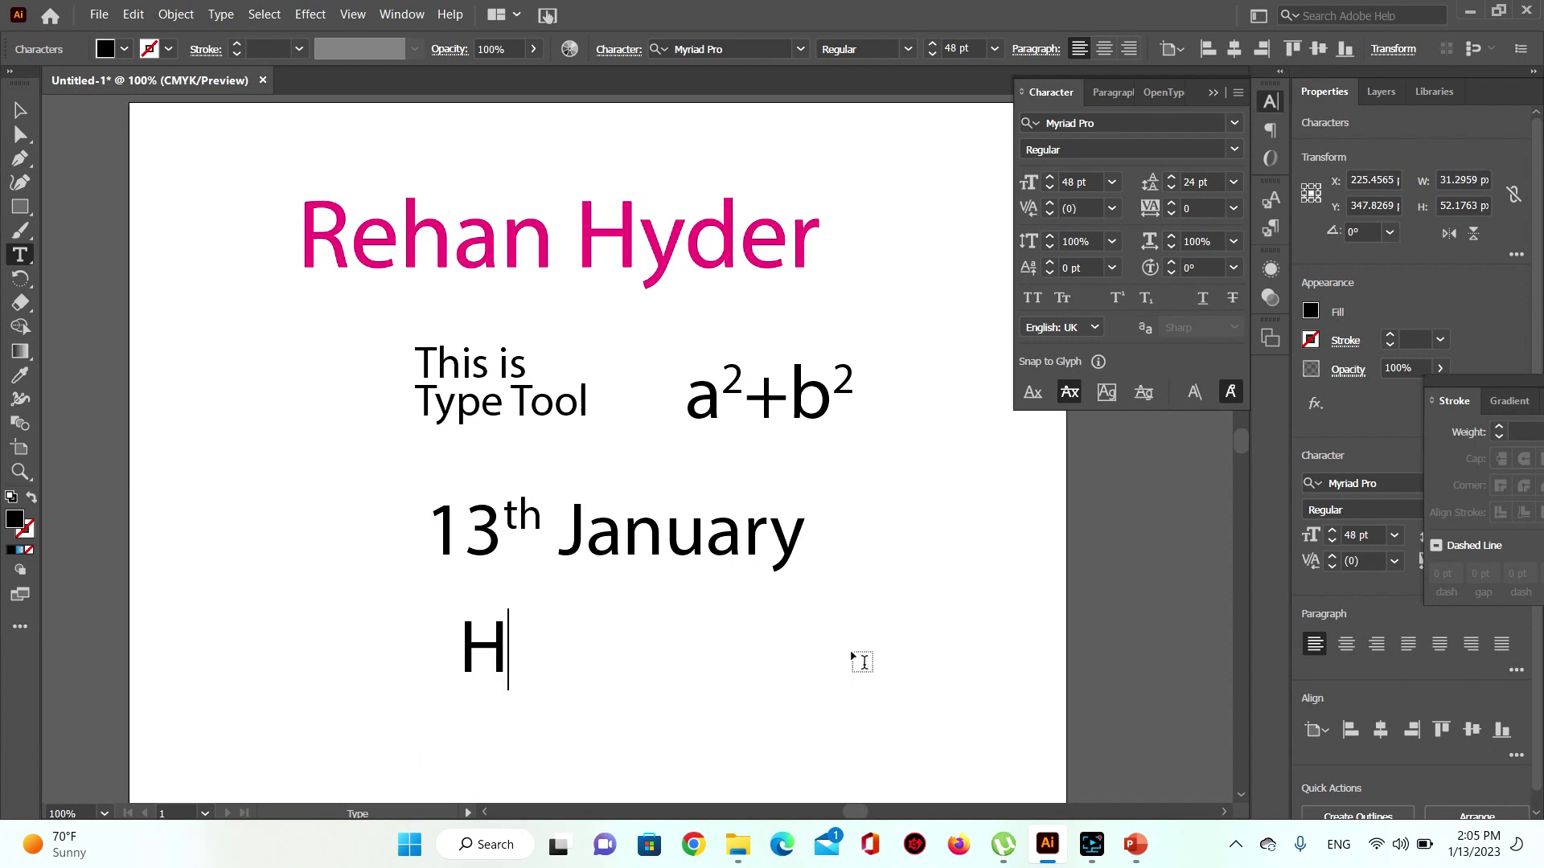
type("2O")
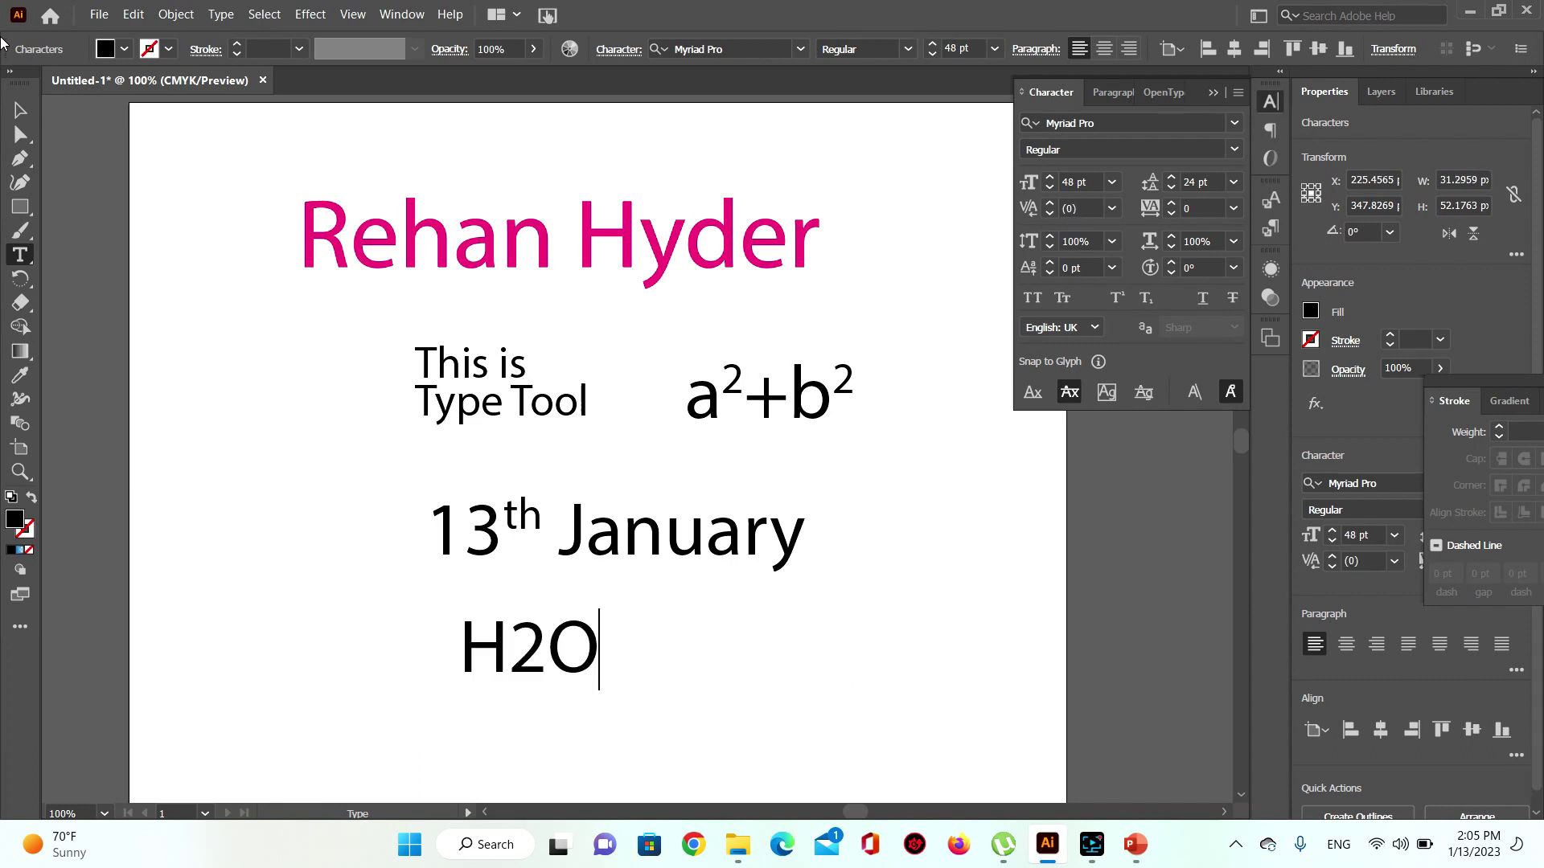
left_click(21, 110)
Step: Set the 2 in H2O as subscript so it reads H₂O
left_click(21, 255)
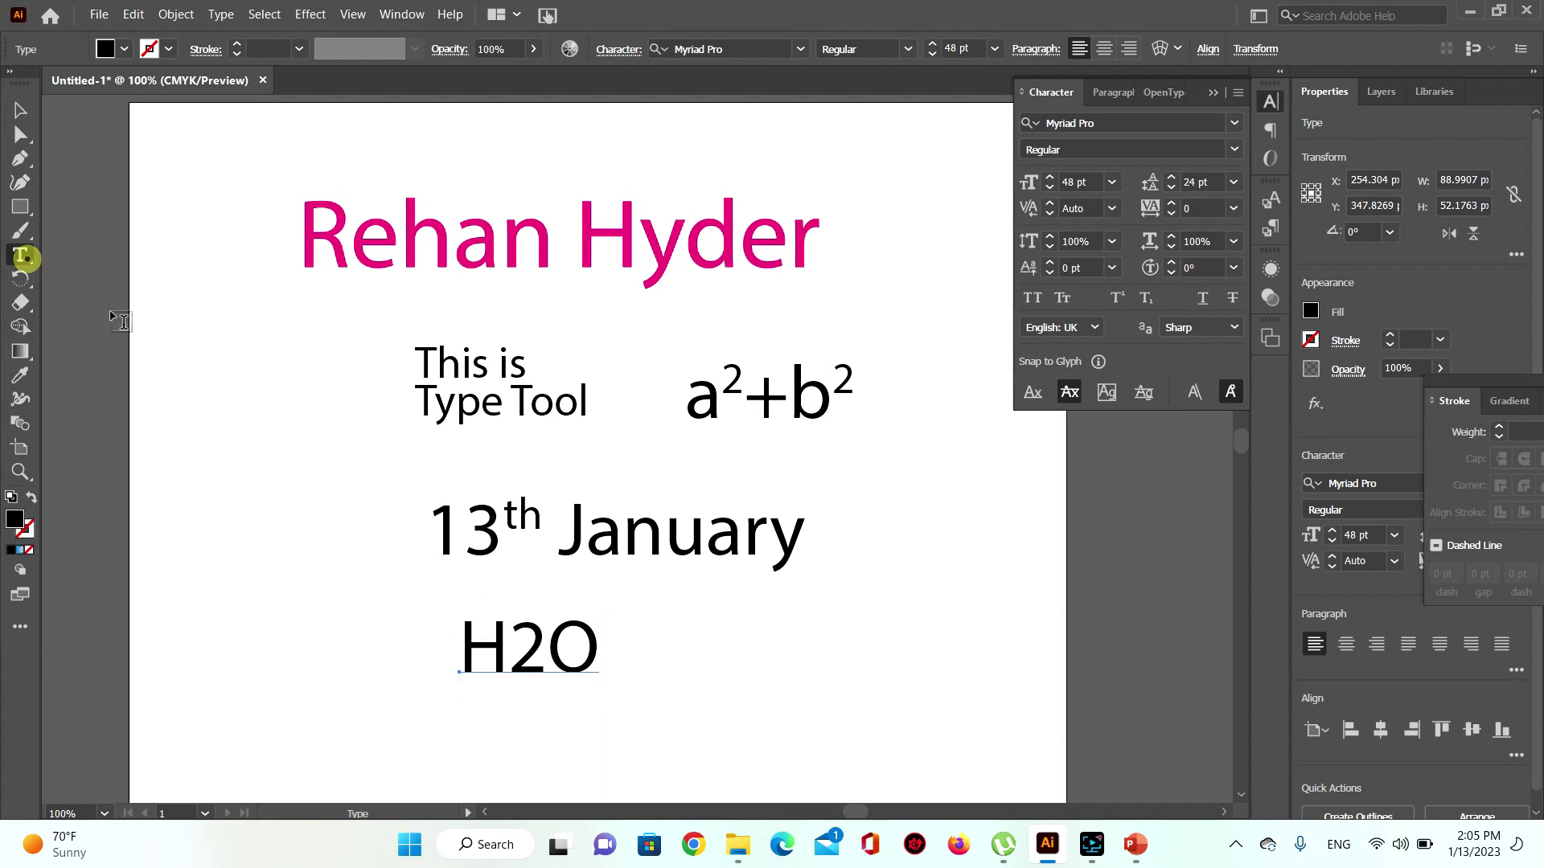
left_click(524, 648)
left_click_drag(509, 648, 547, 648)
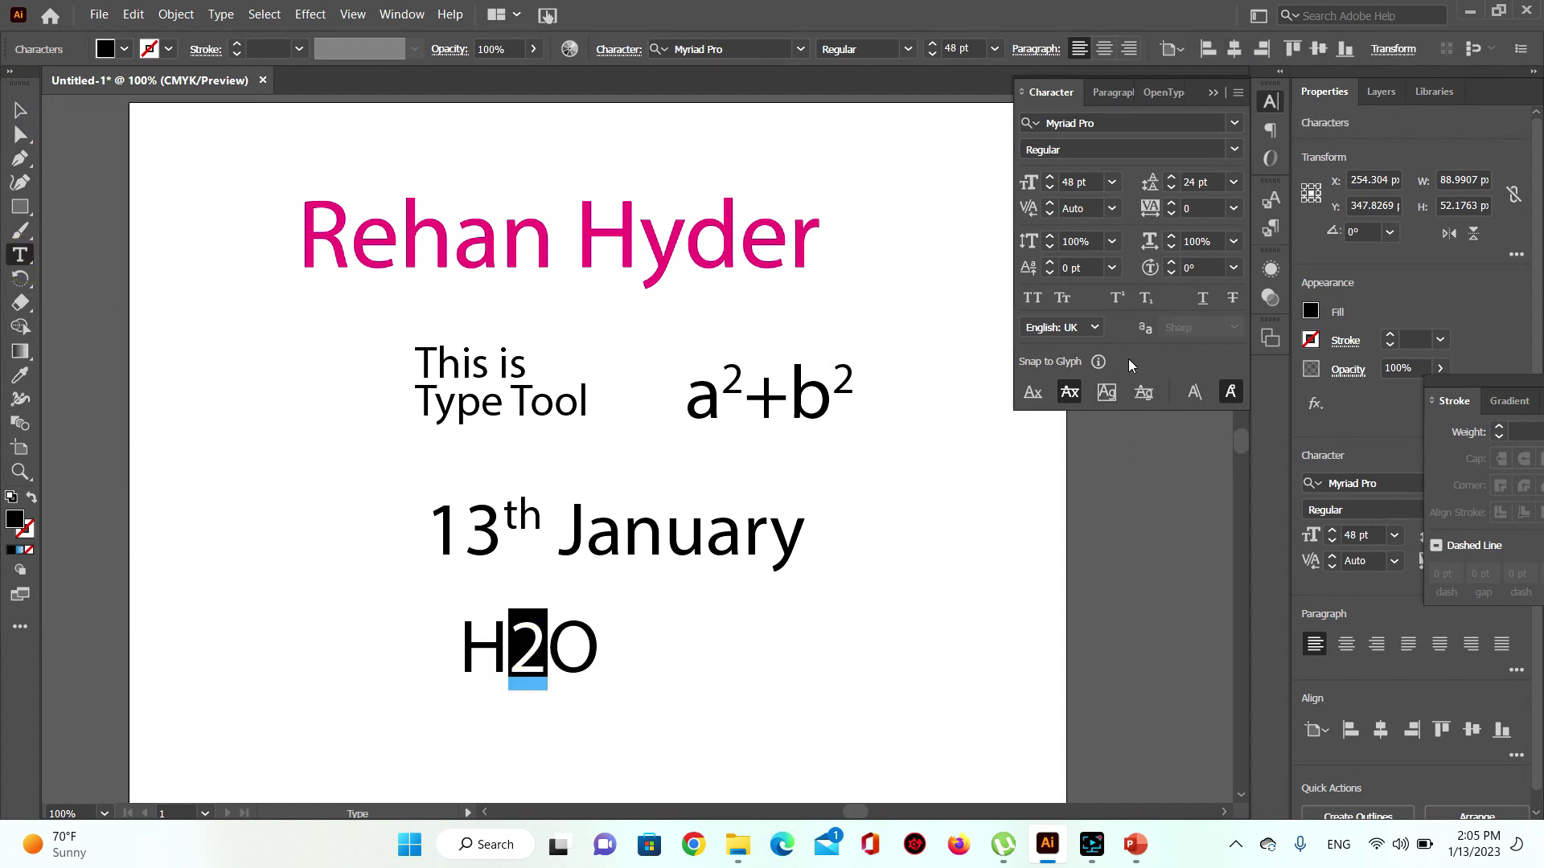
left_click(1145, 299)
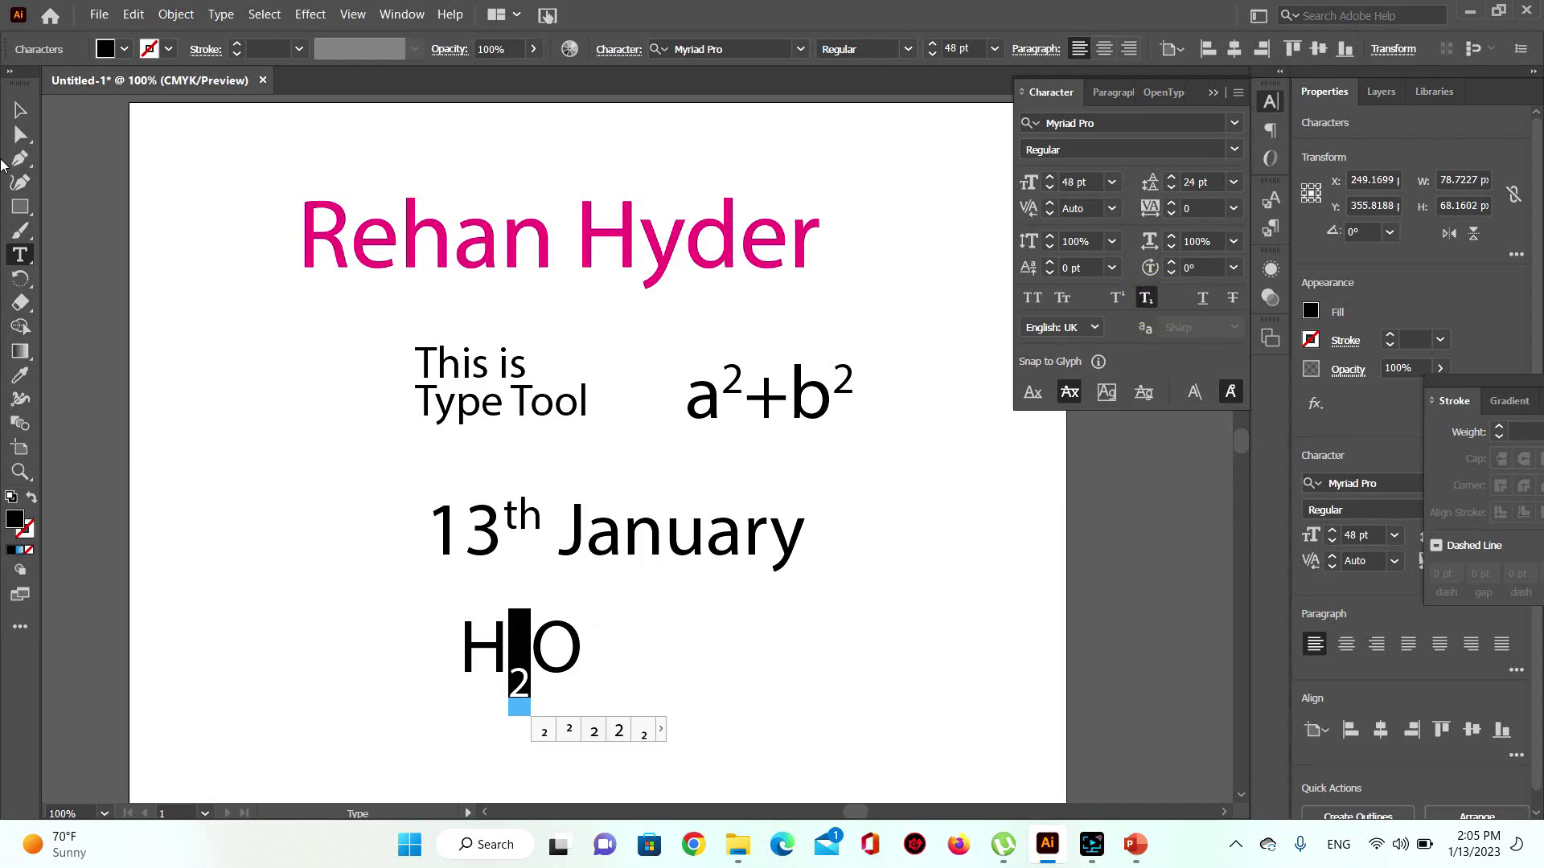
left_click(21, 110)
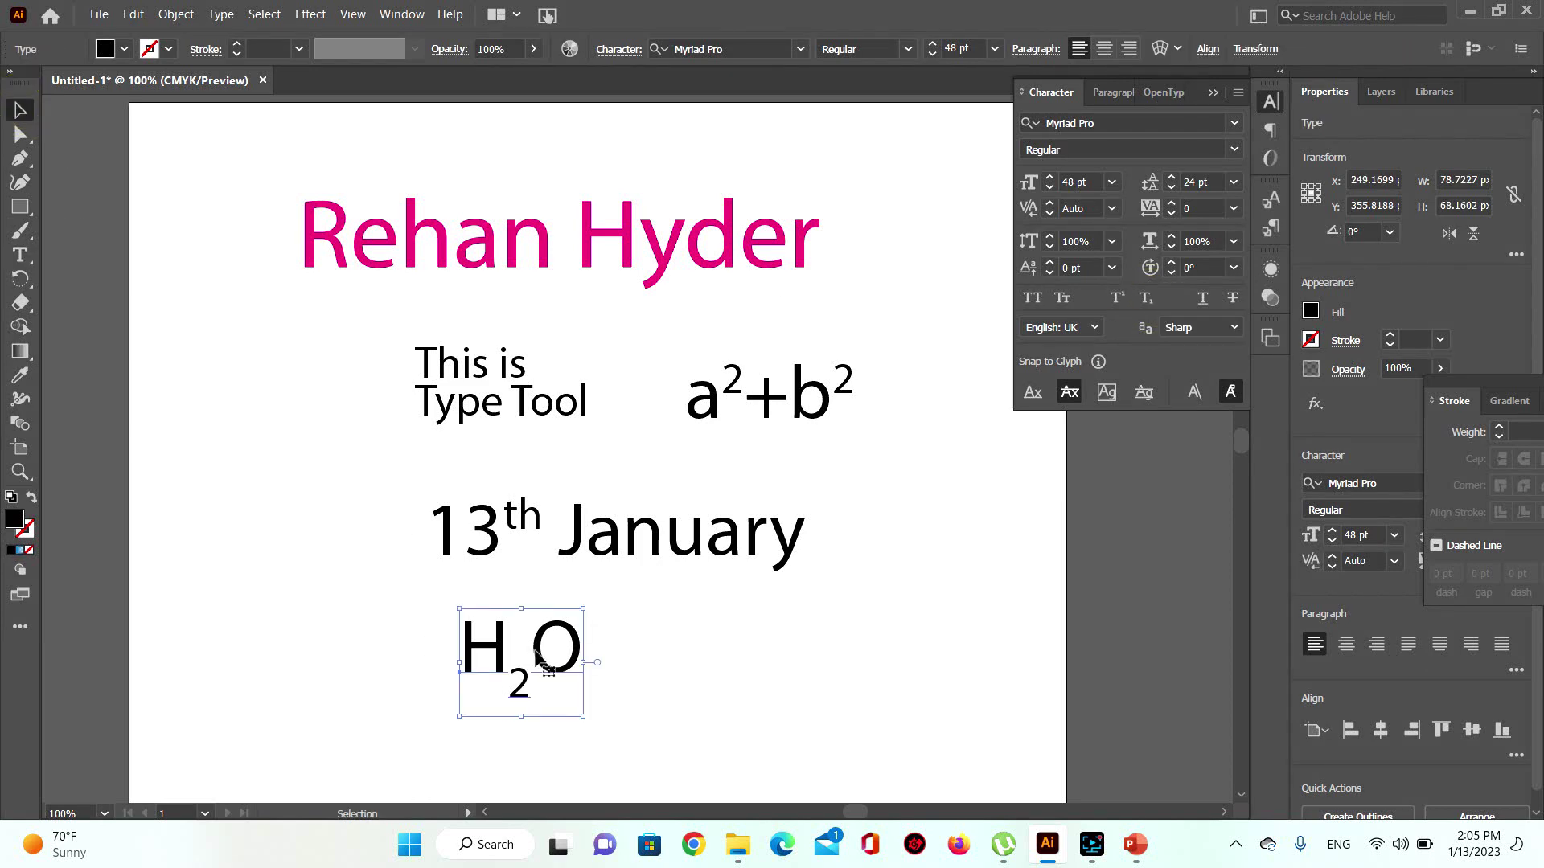
Step: Reselect the th in 13th January, then marquee-select all the text samples
left_click(510, 519)
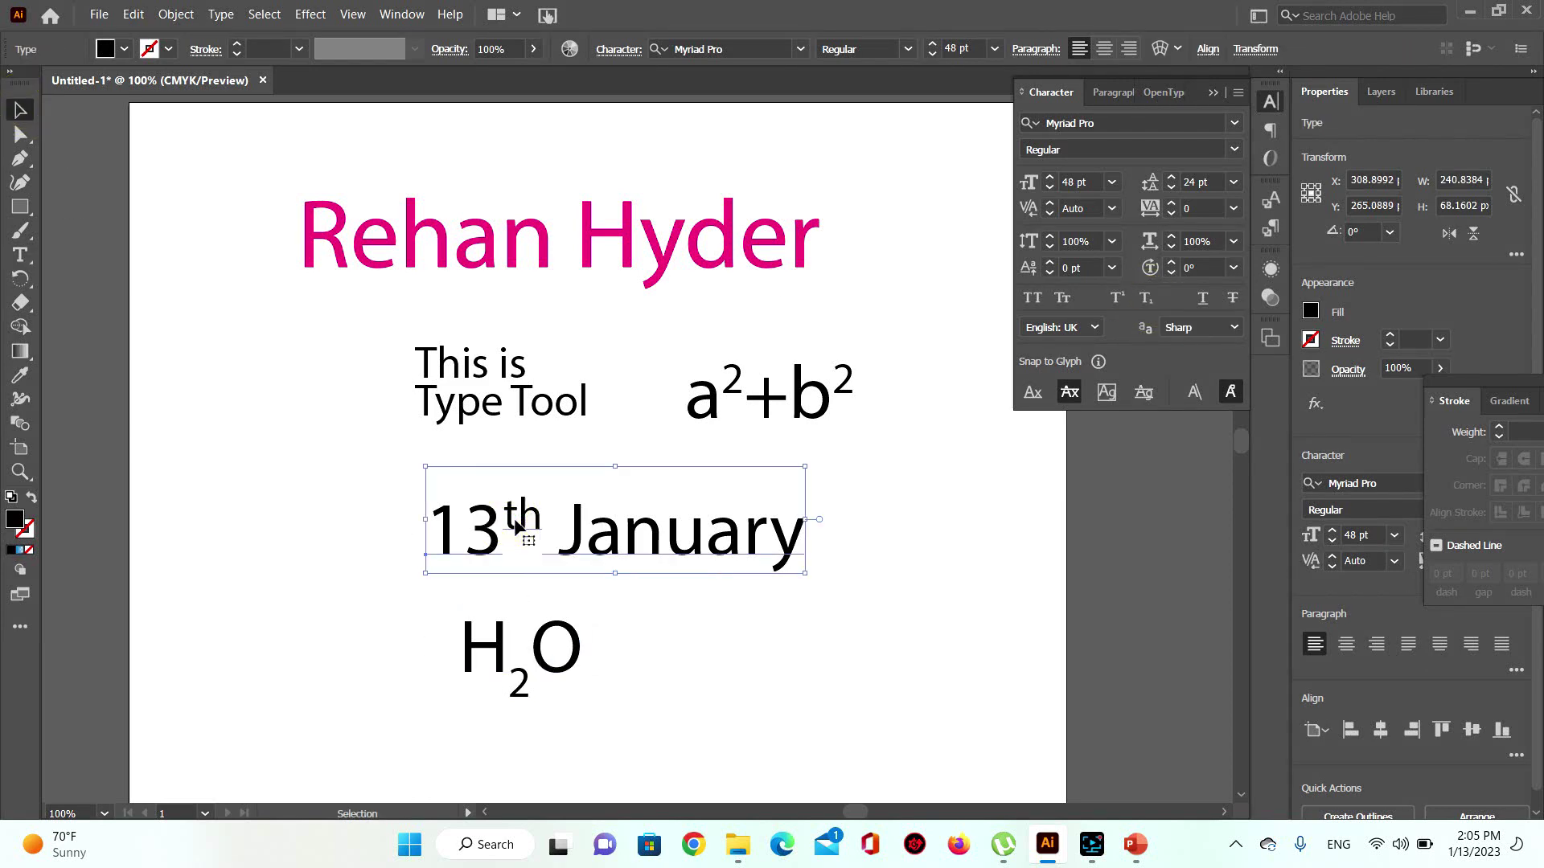
double_click(510, 519)
left_click_drag(504, 515, 532, 515)
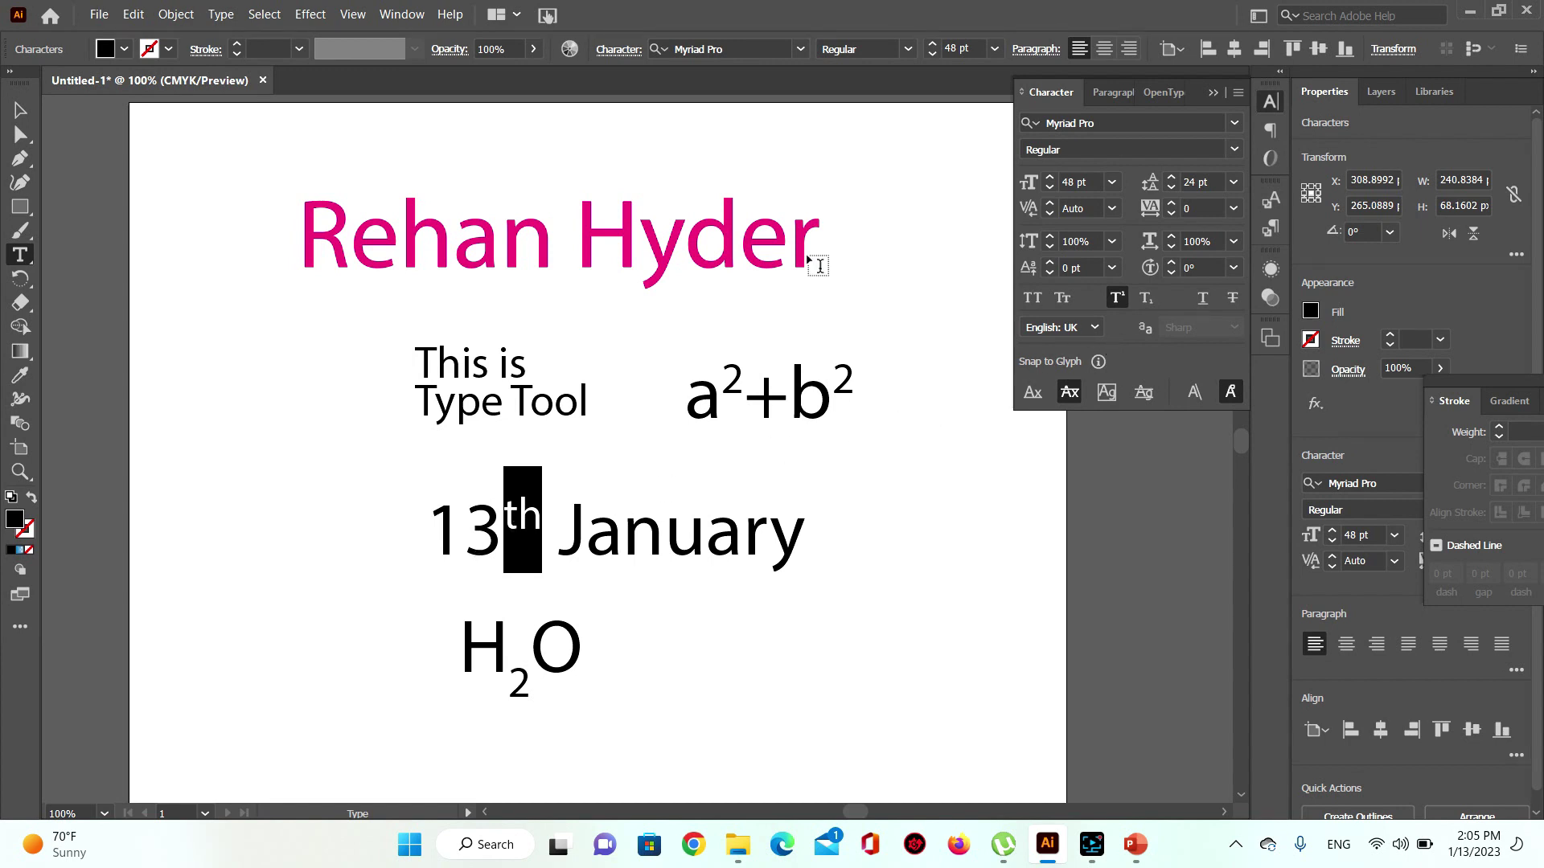
left_click(20, 111)
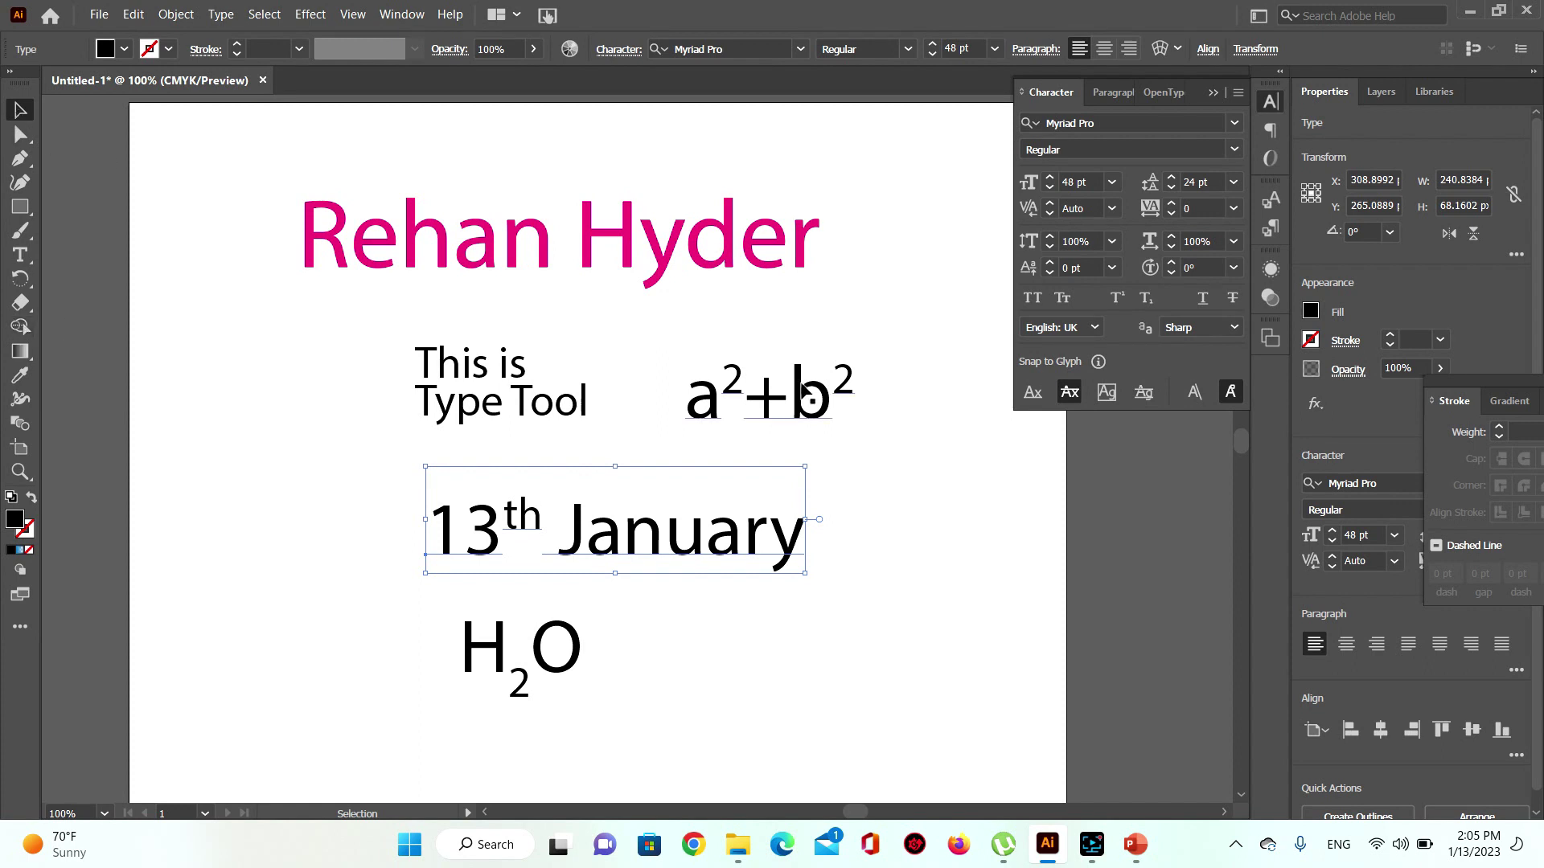
left_click_drag(229, 216, 900, 754)
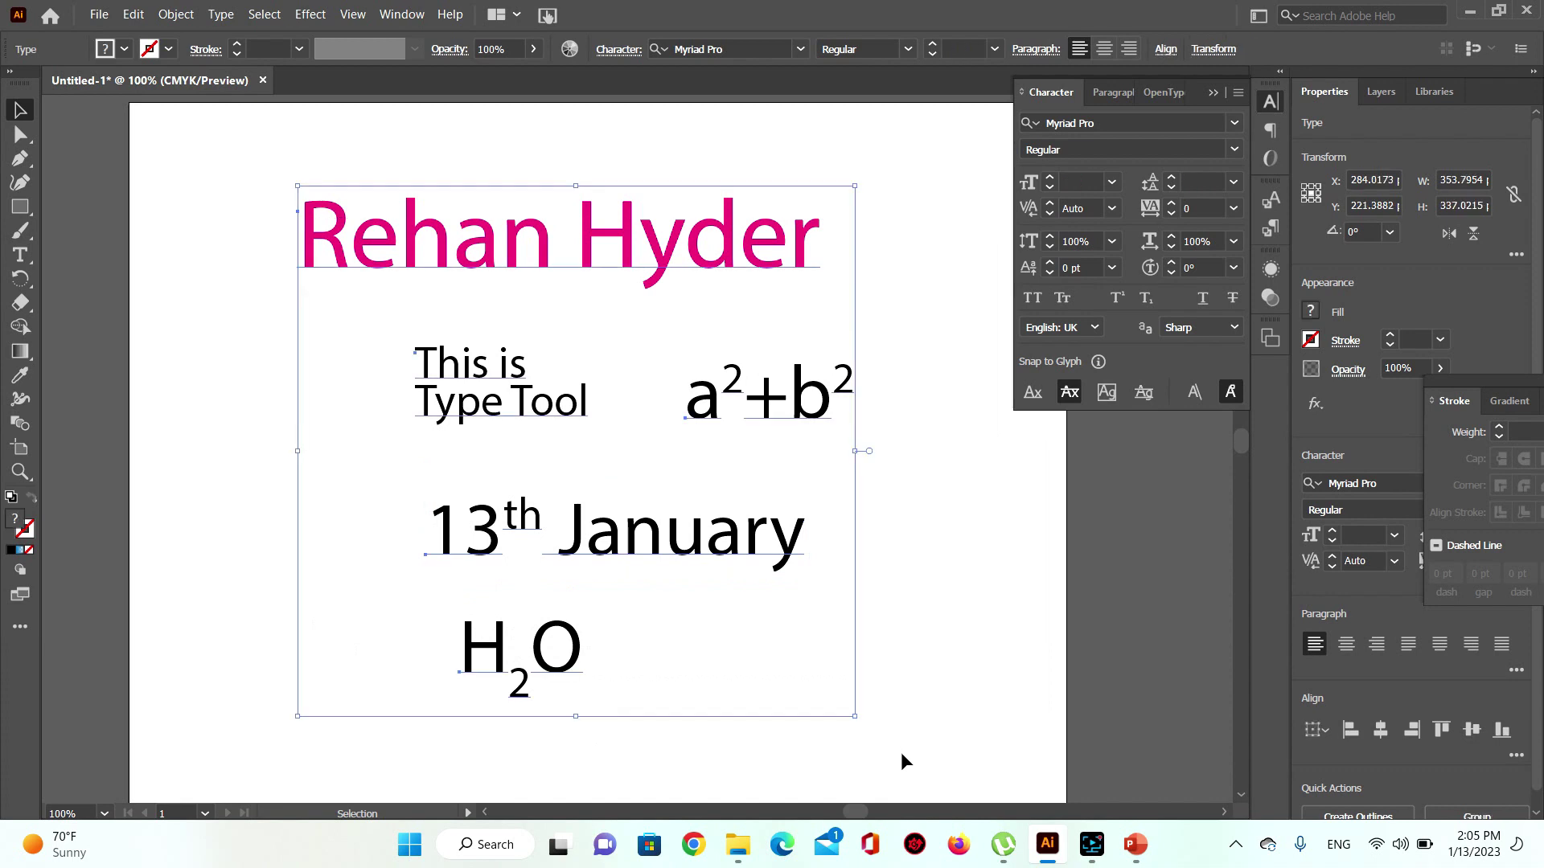
key("Delete")
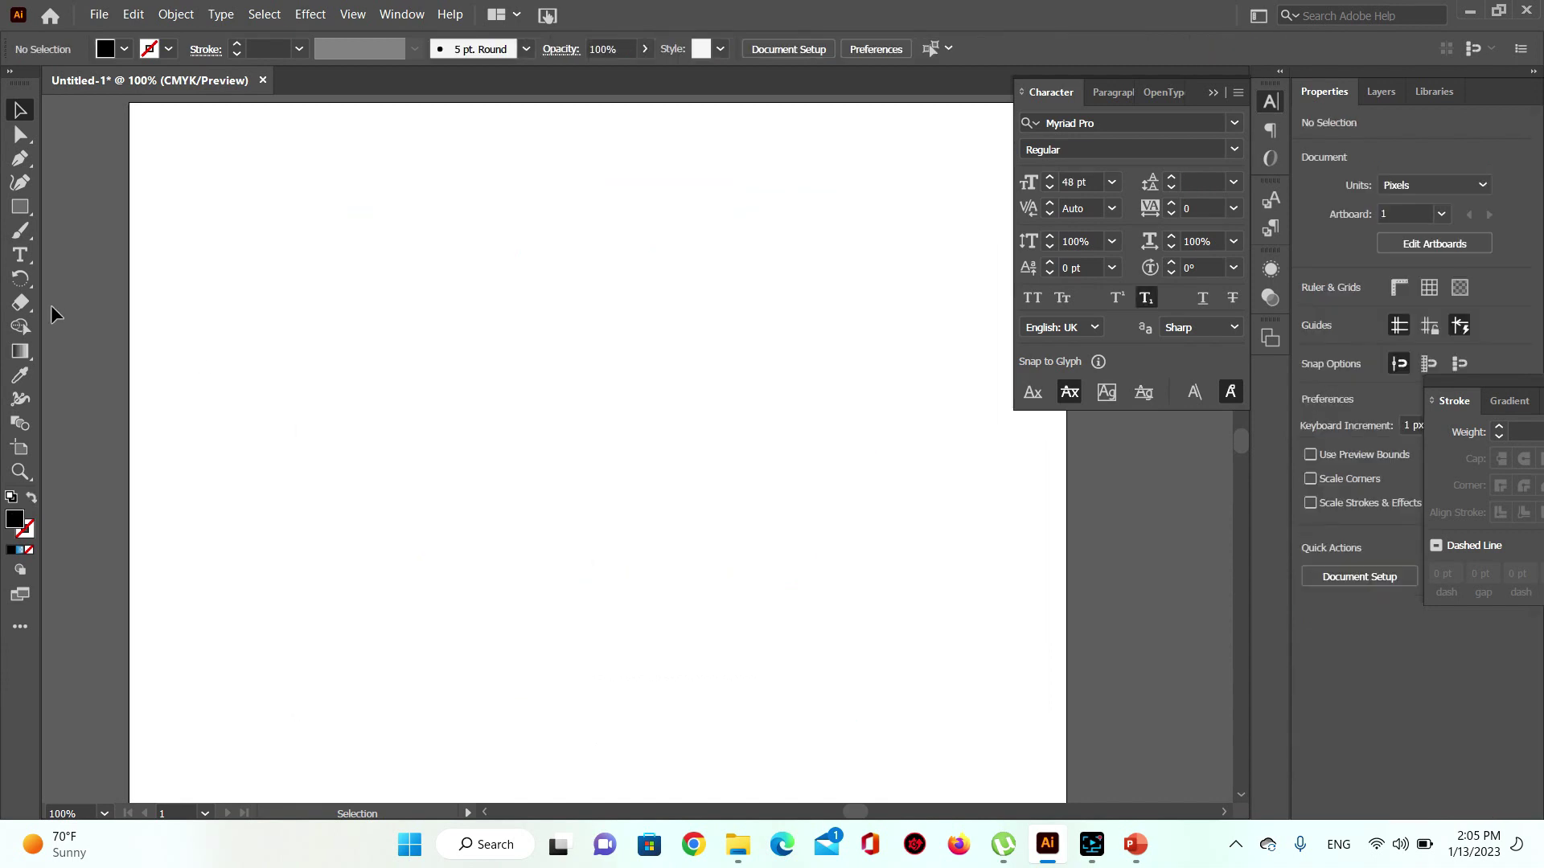
left_click(21, 254)
left_click(508, 283)
key("ctrl+c")
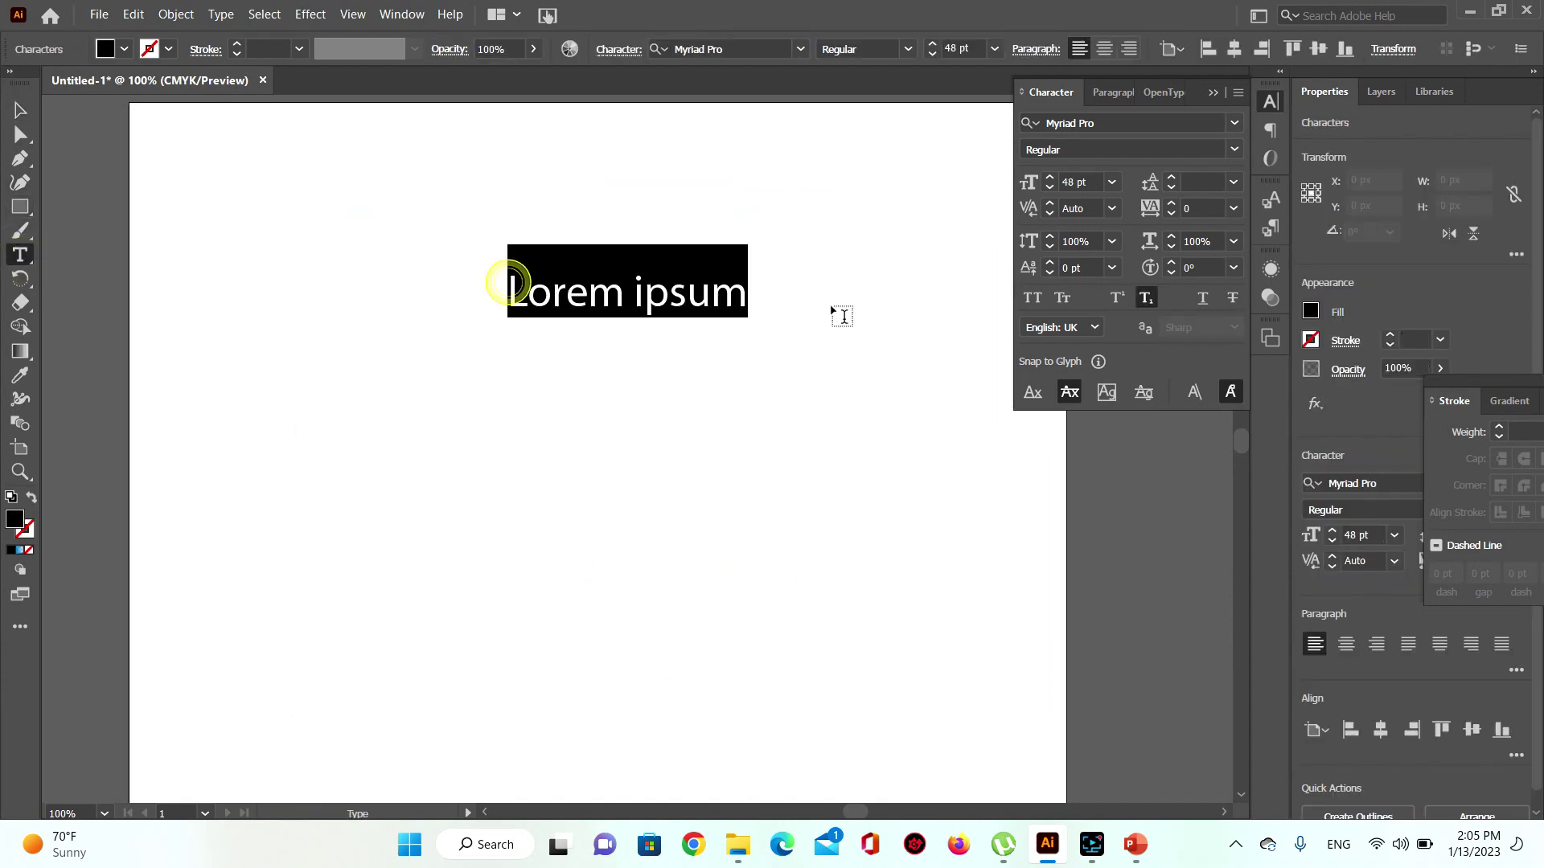
left_click(741, 294)
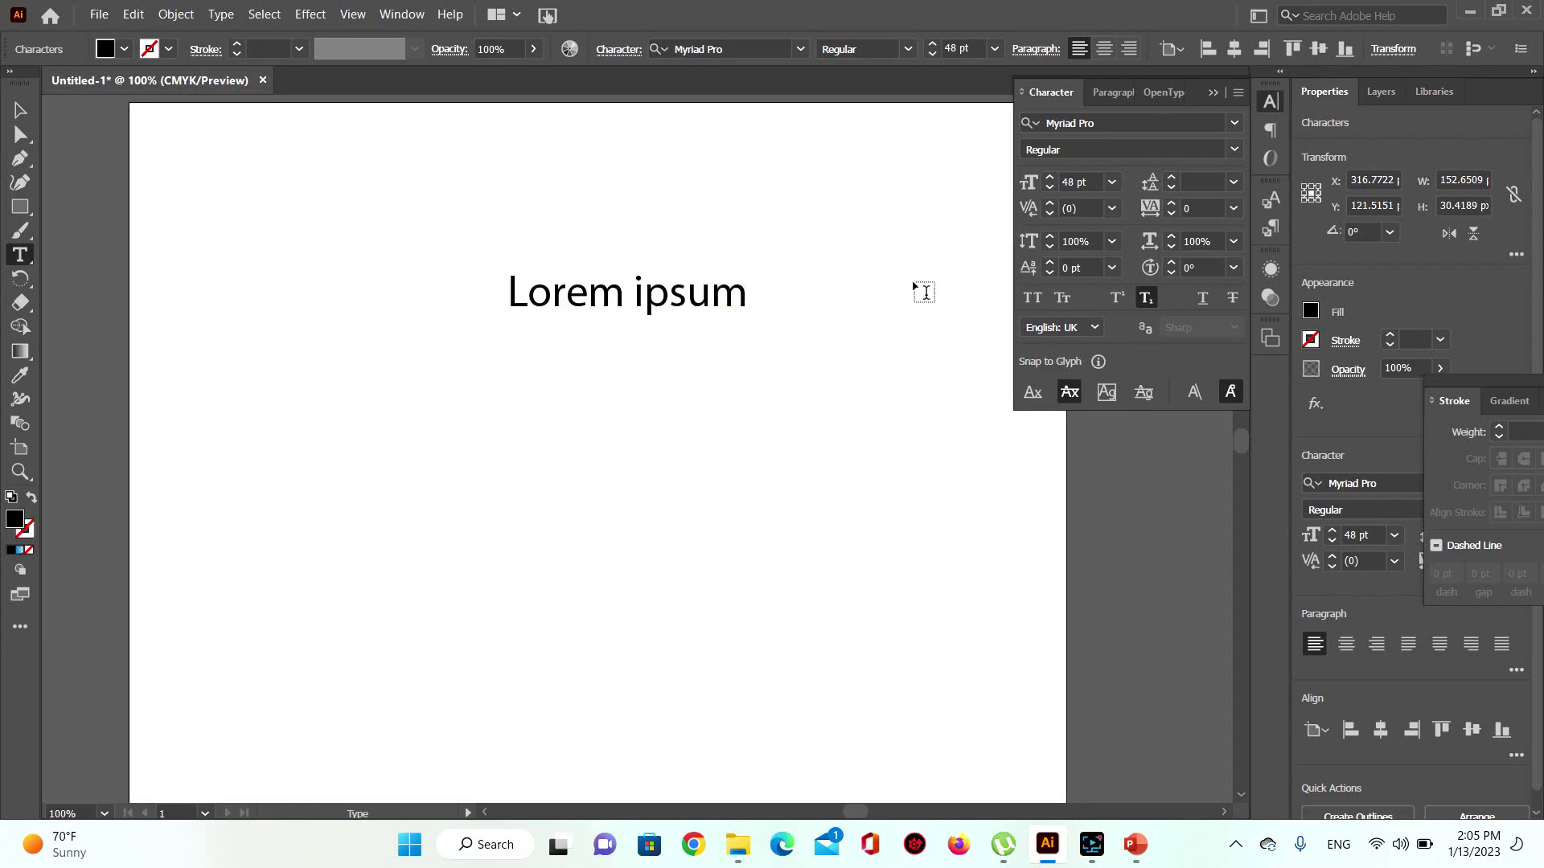
key("Return")
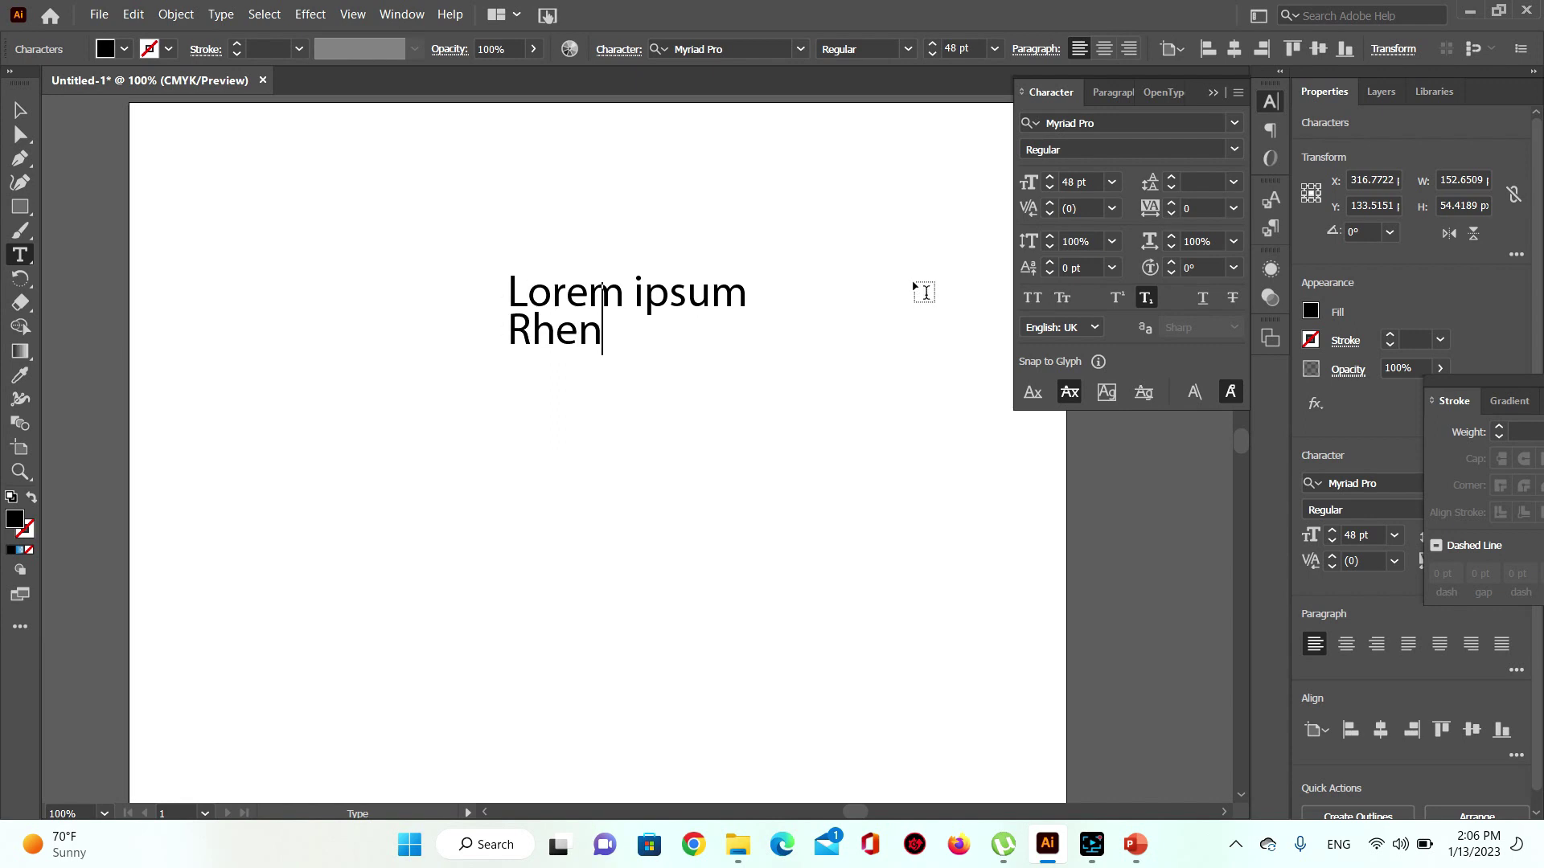
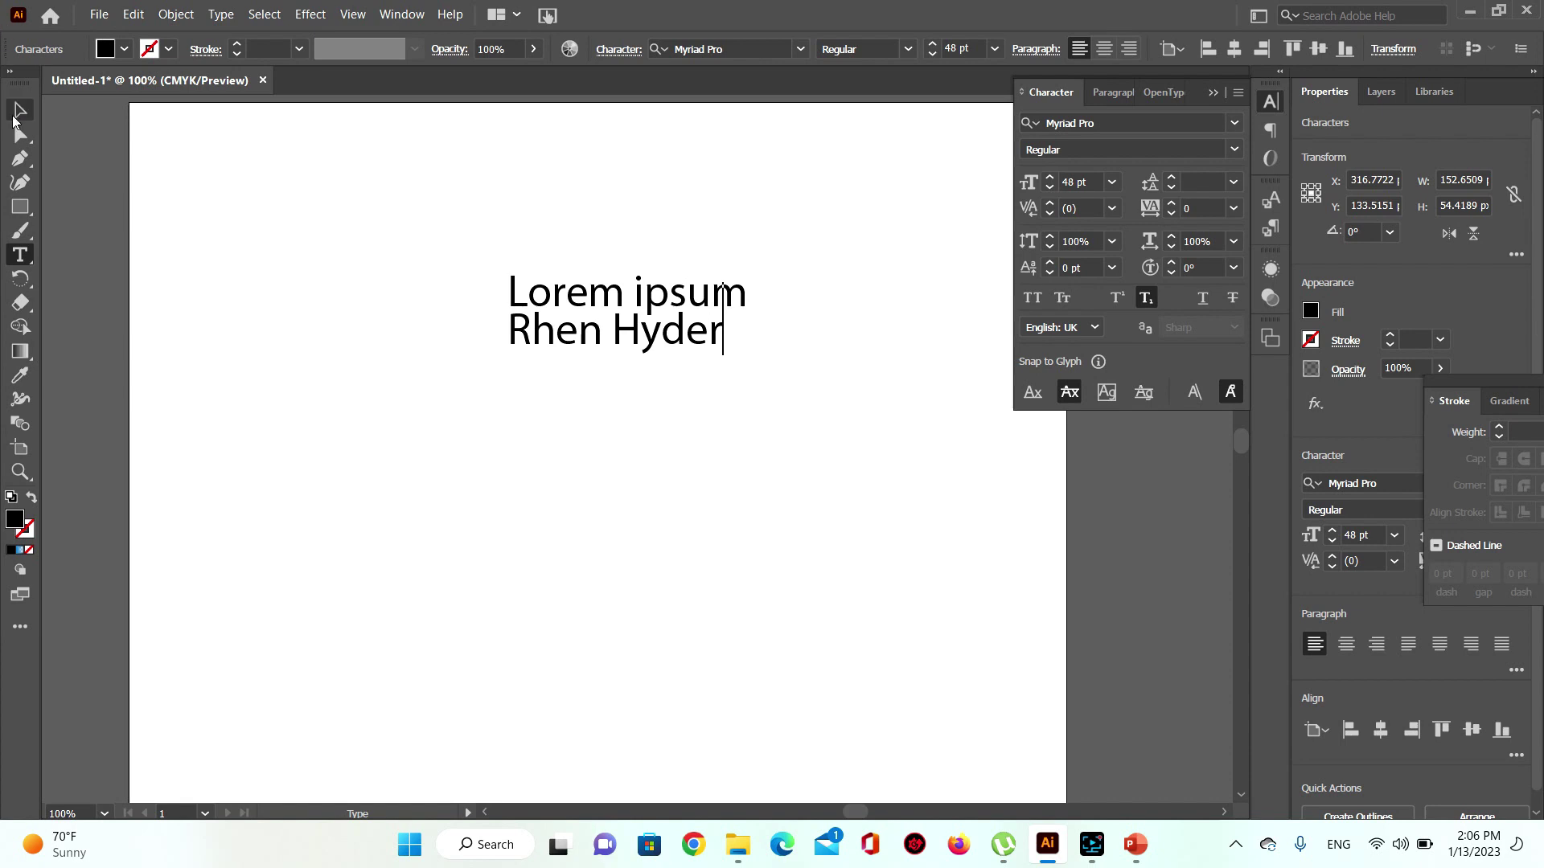
left_click(17, 113)
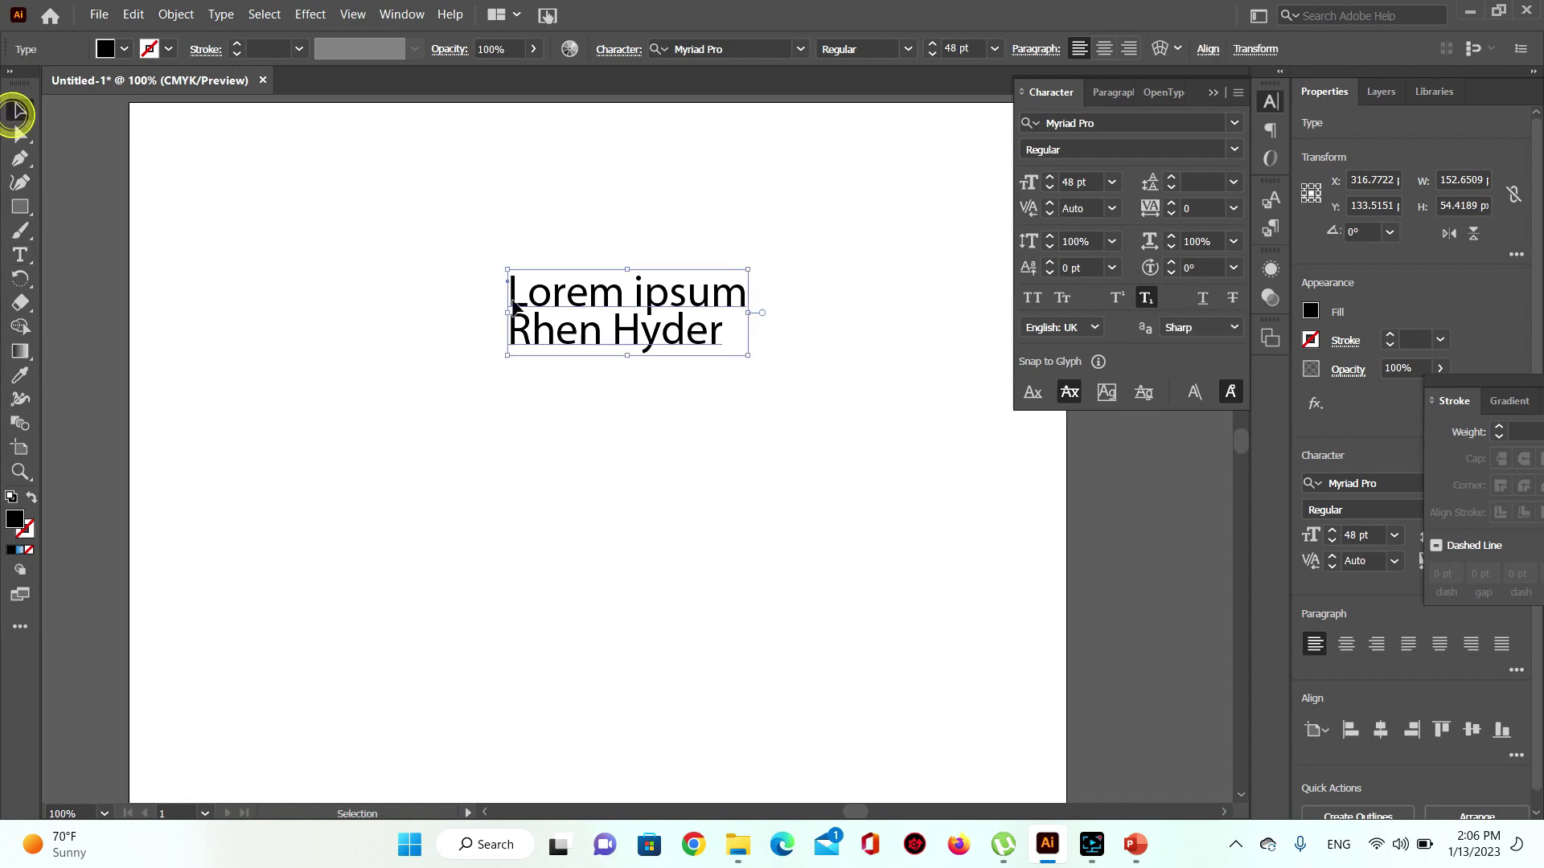
left_click(1146, 300)
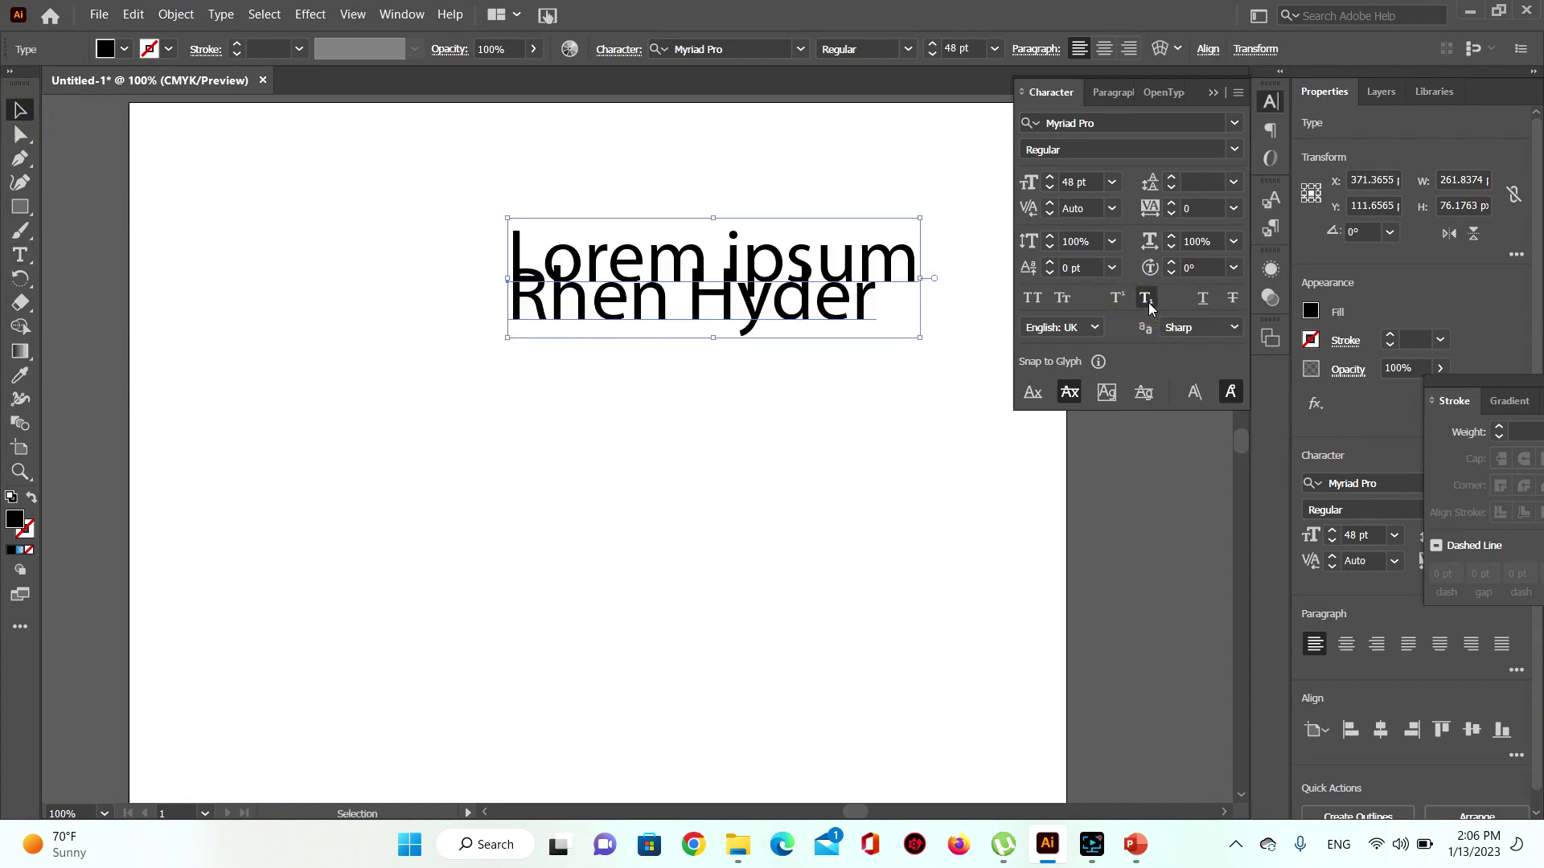
Step: Set the two lines to 48 pt leading and shift the text block left
left_click_drag(799, 301, 650, 304)
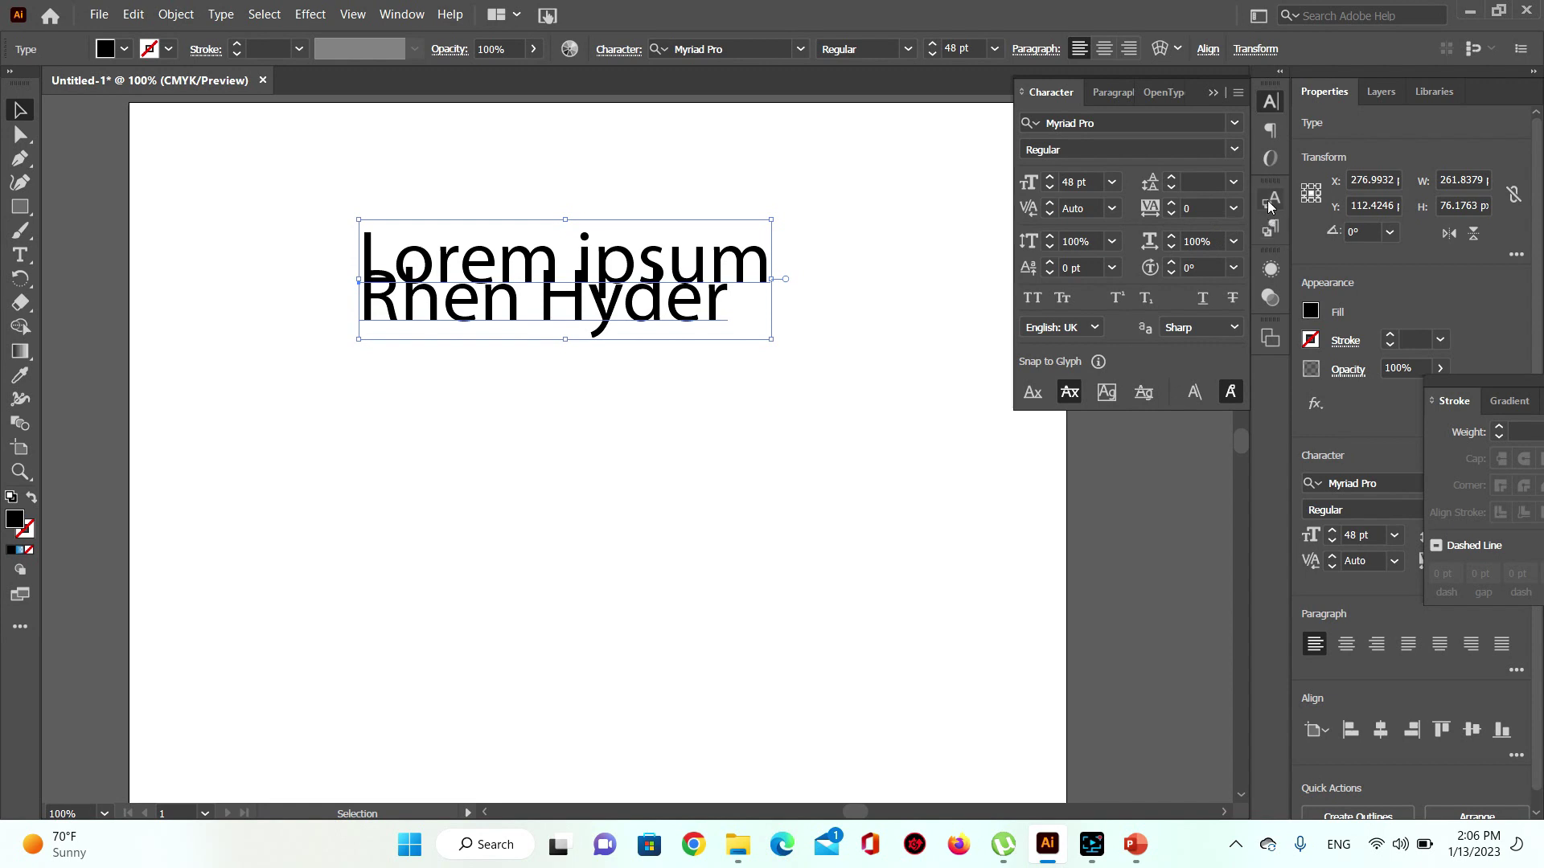
left_click(1233, 181)
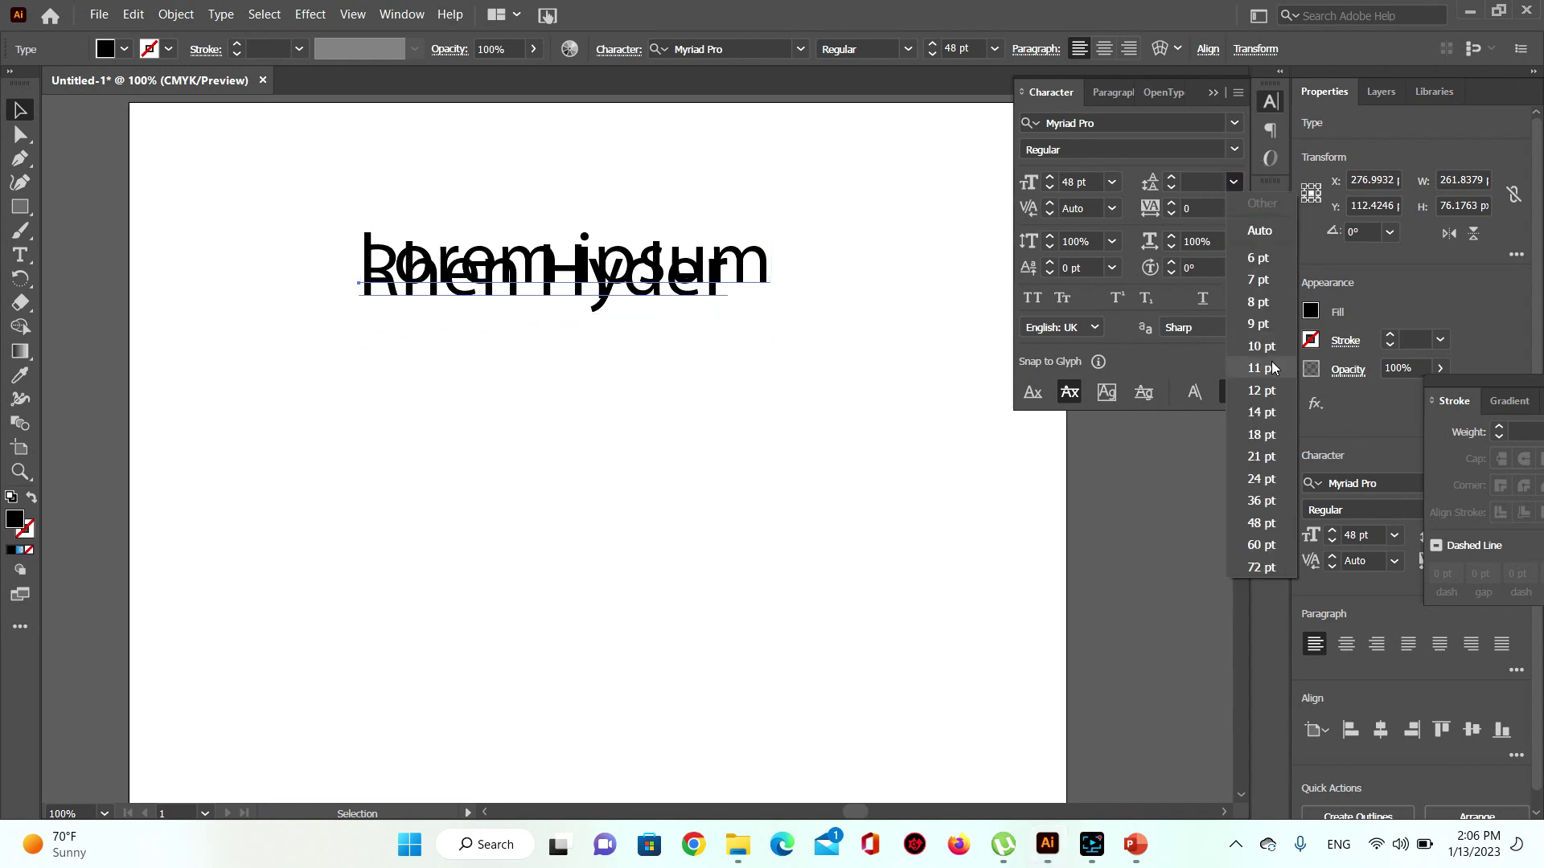
left_click(1262, 523)
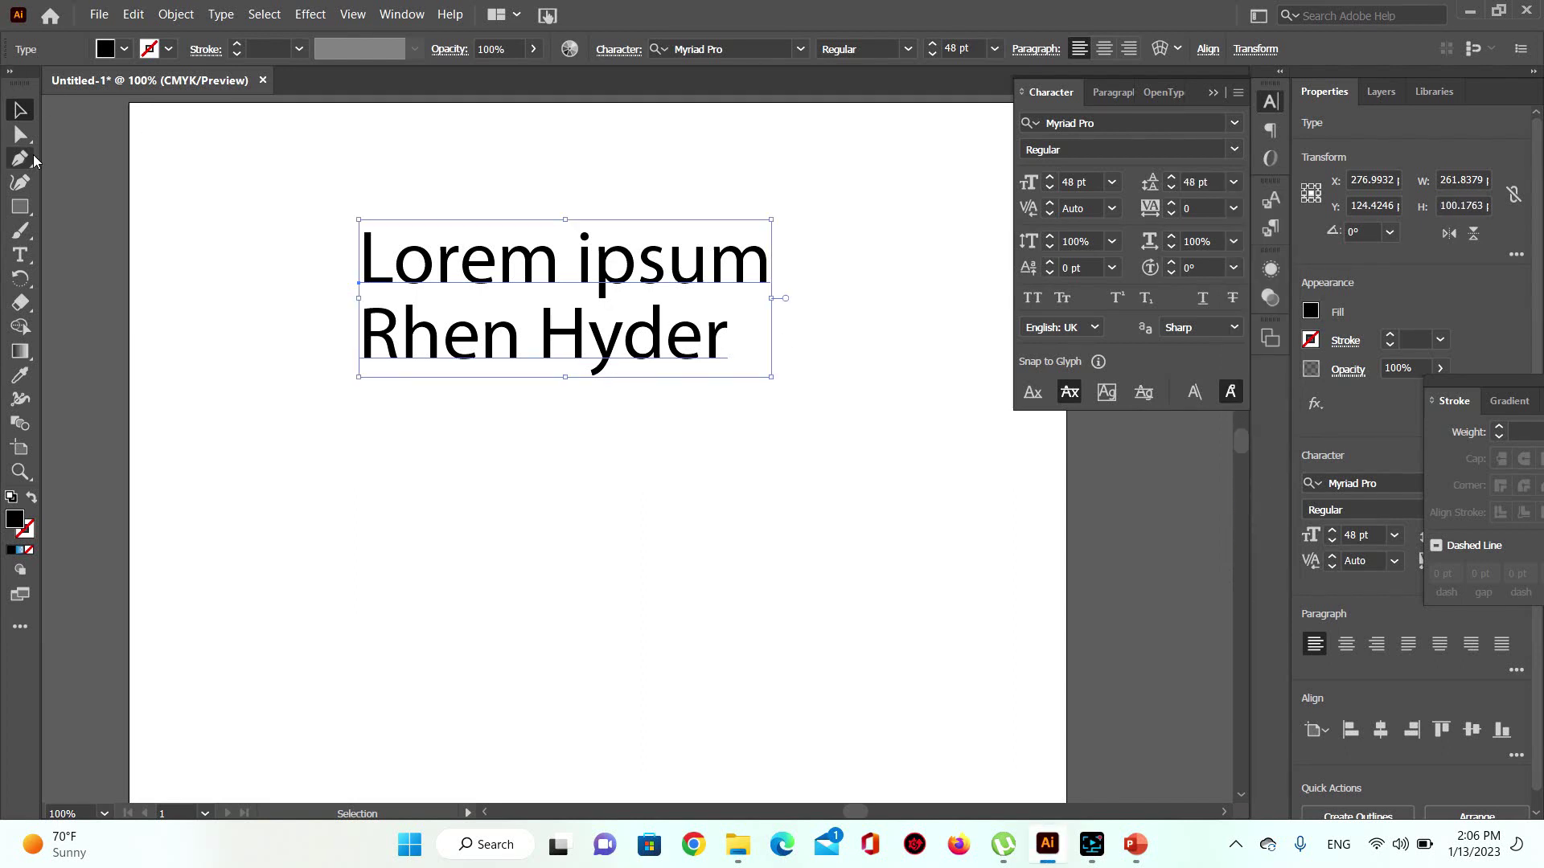
left_click_drag(682, 341, 605, 342)
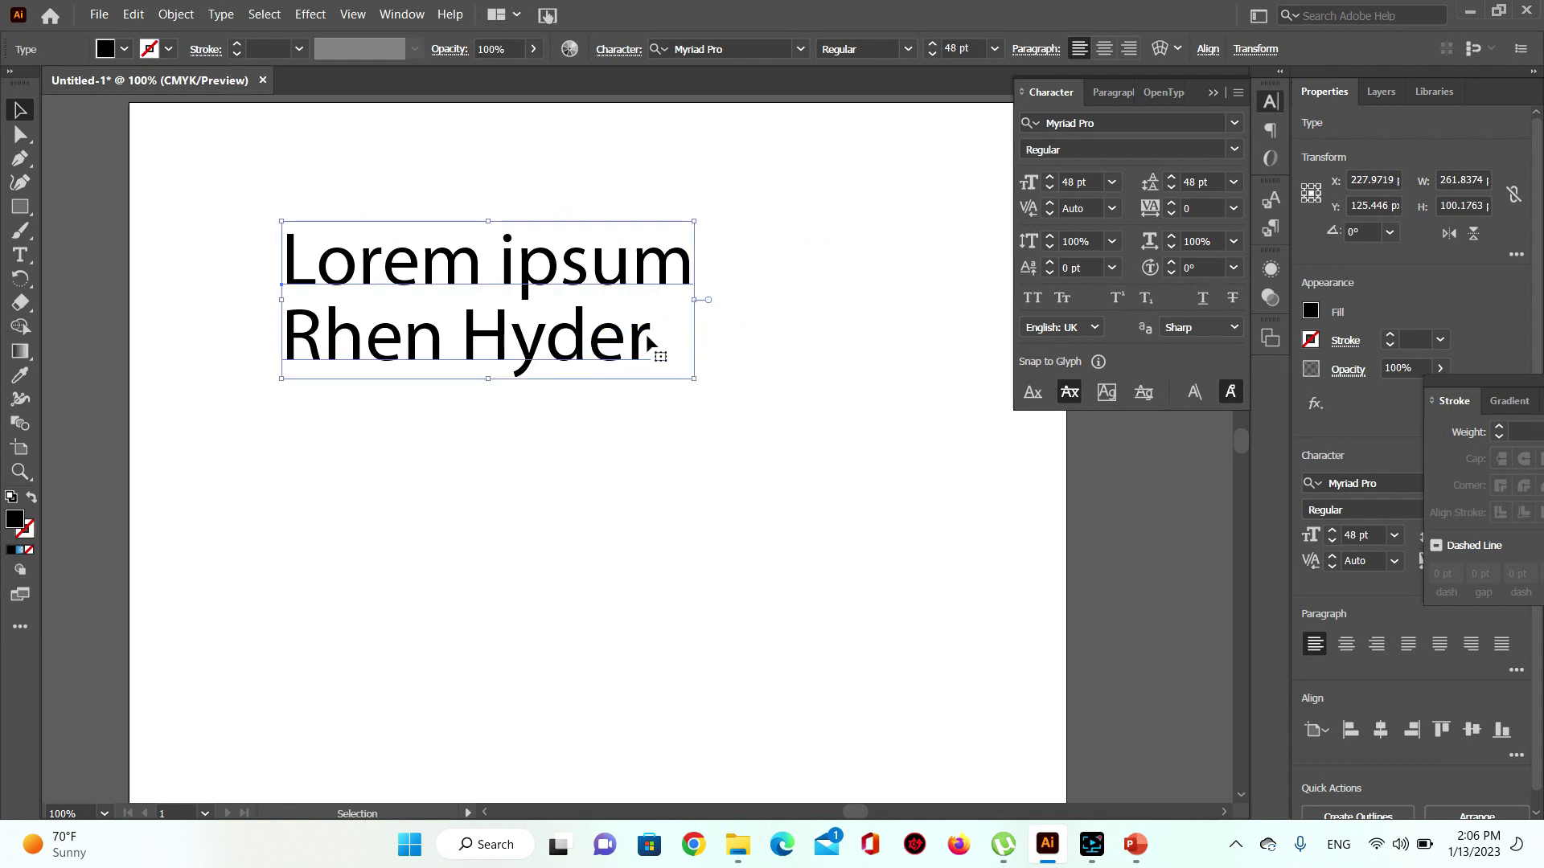
Step: Add a third line reading Hyder, then select and delete the whole text object
left_click(20, 255)
left_click(646, 348)
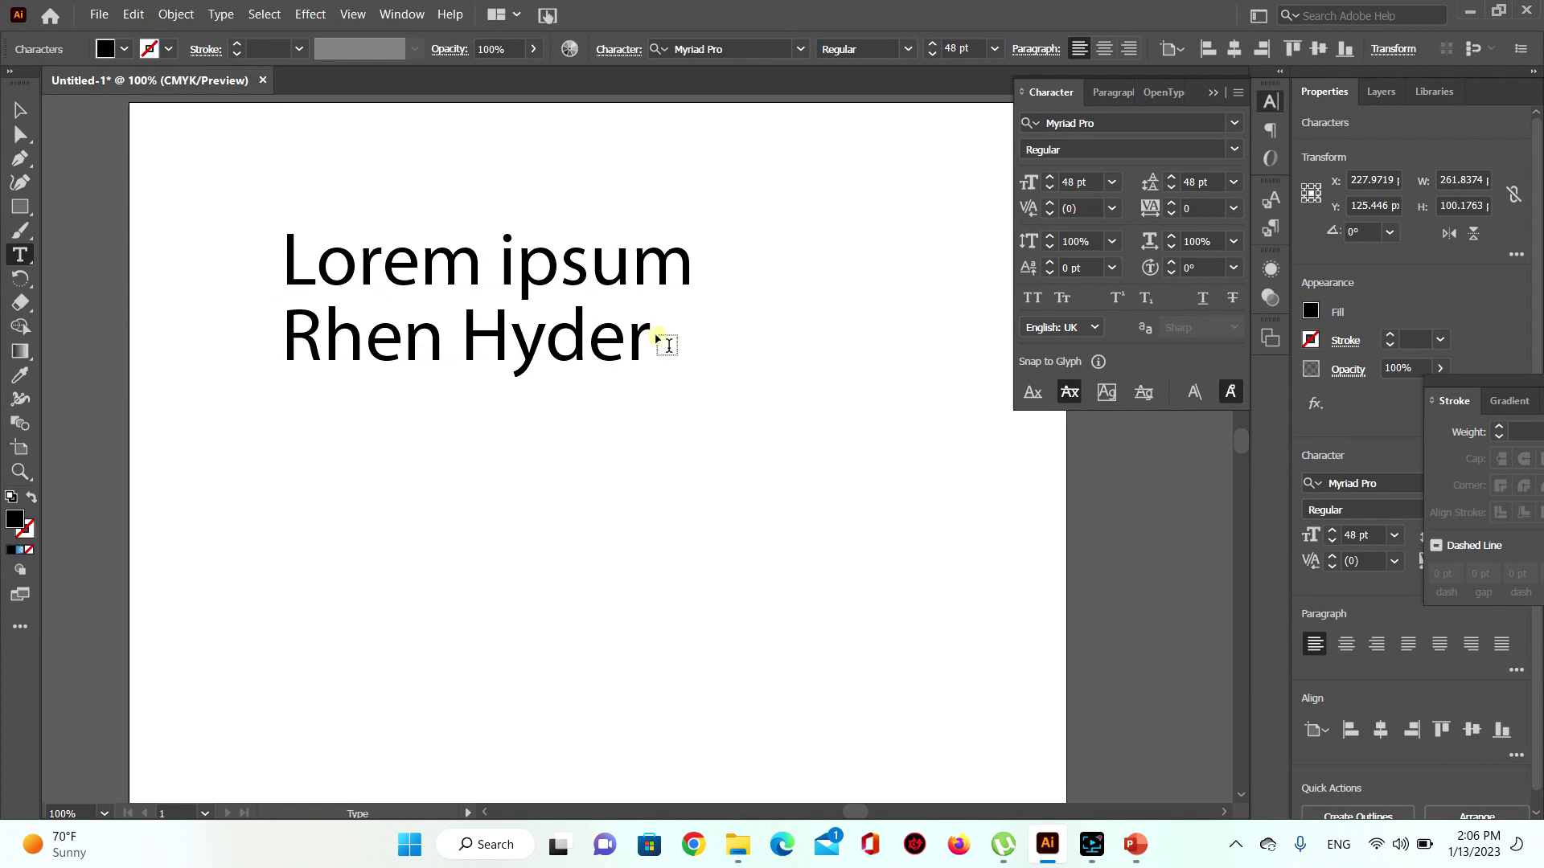
key("ctrl+v")
key("ctrl+z")
type("Hyder")
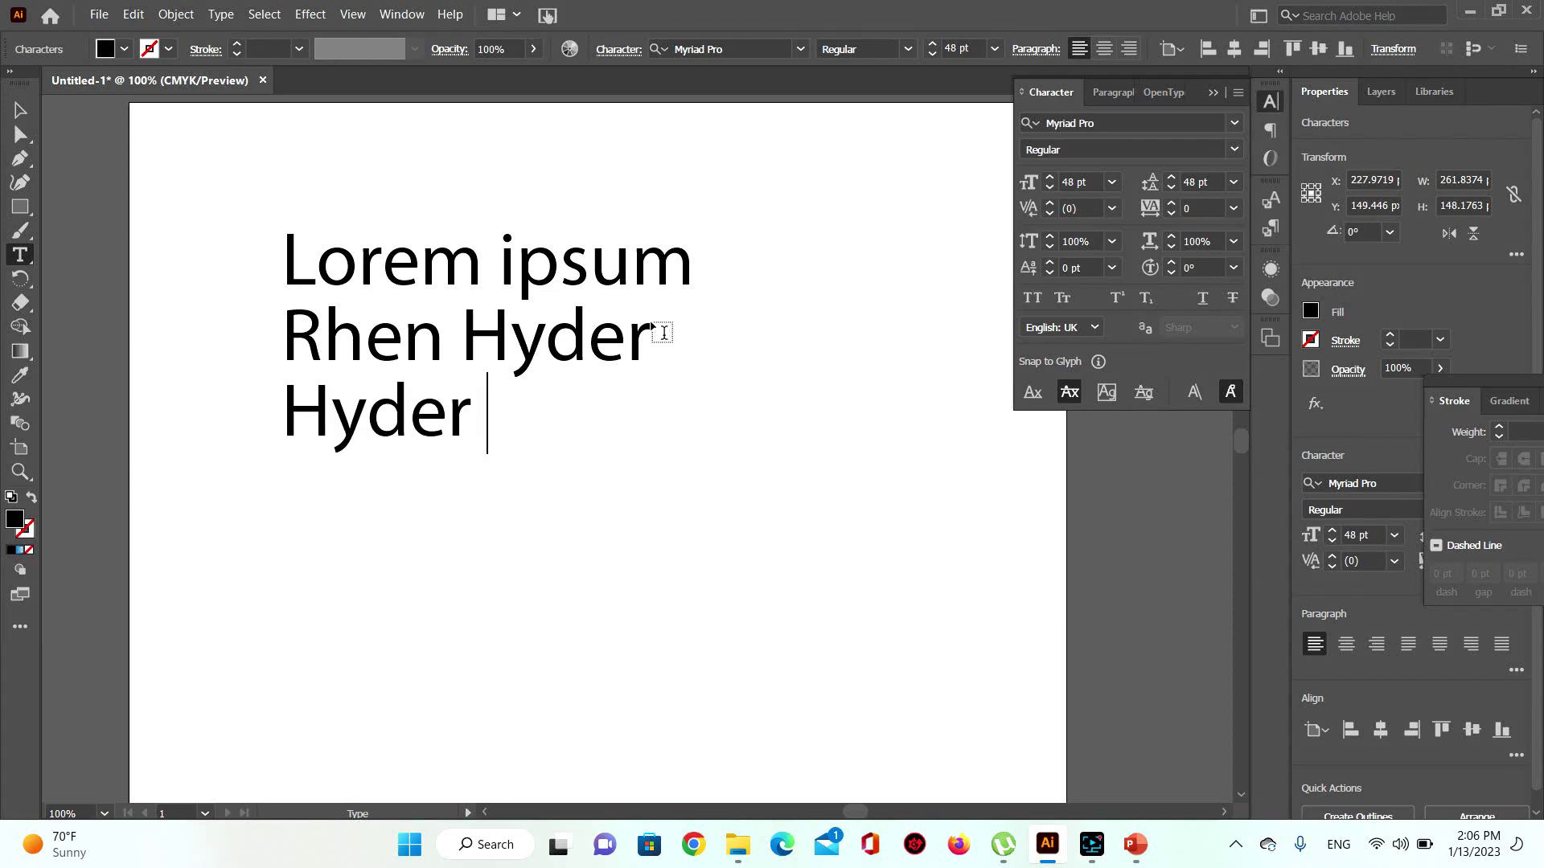
left_click(20, 110)
left_click_drag(204, 153, 580, 507)
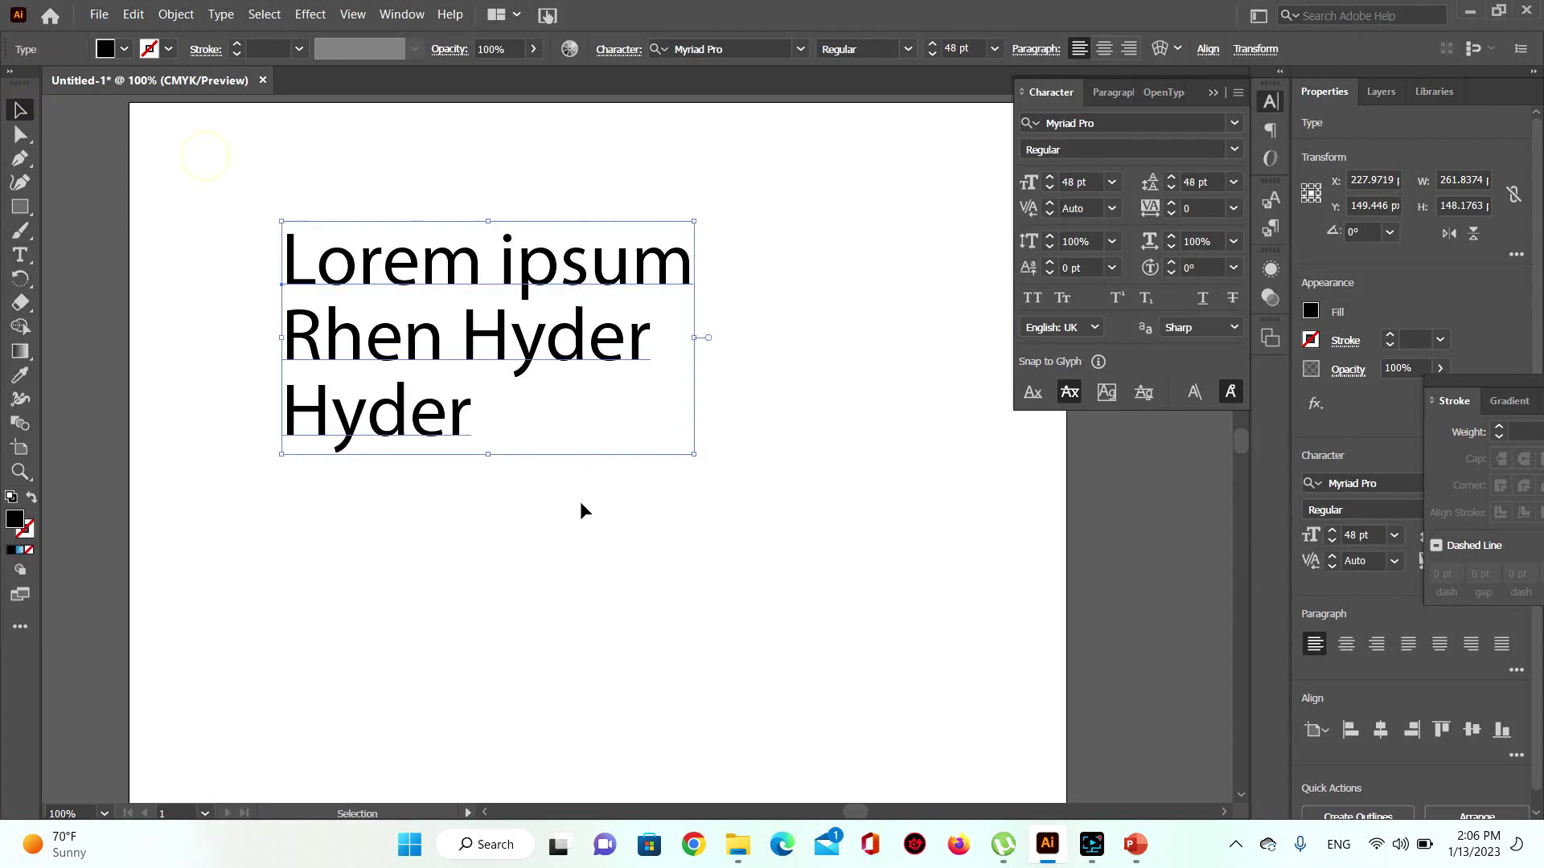
key("Delete")
Step: Set type size to 18 pt and drag a tall area-type frame at the upper left
left_click(24, 254)
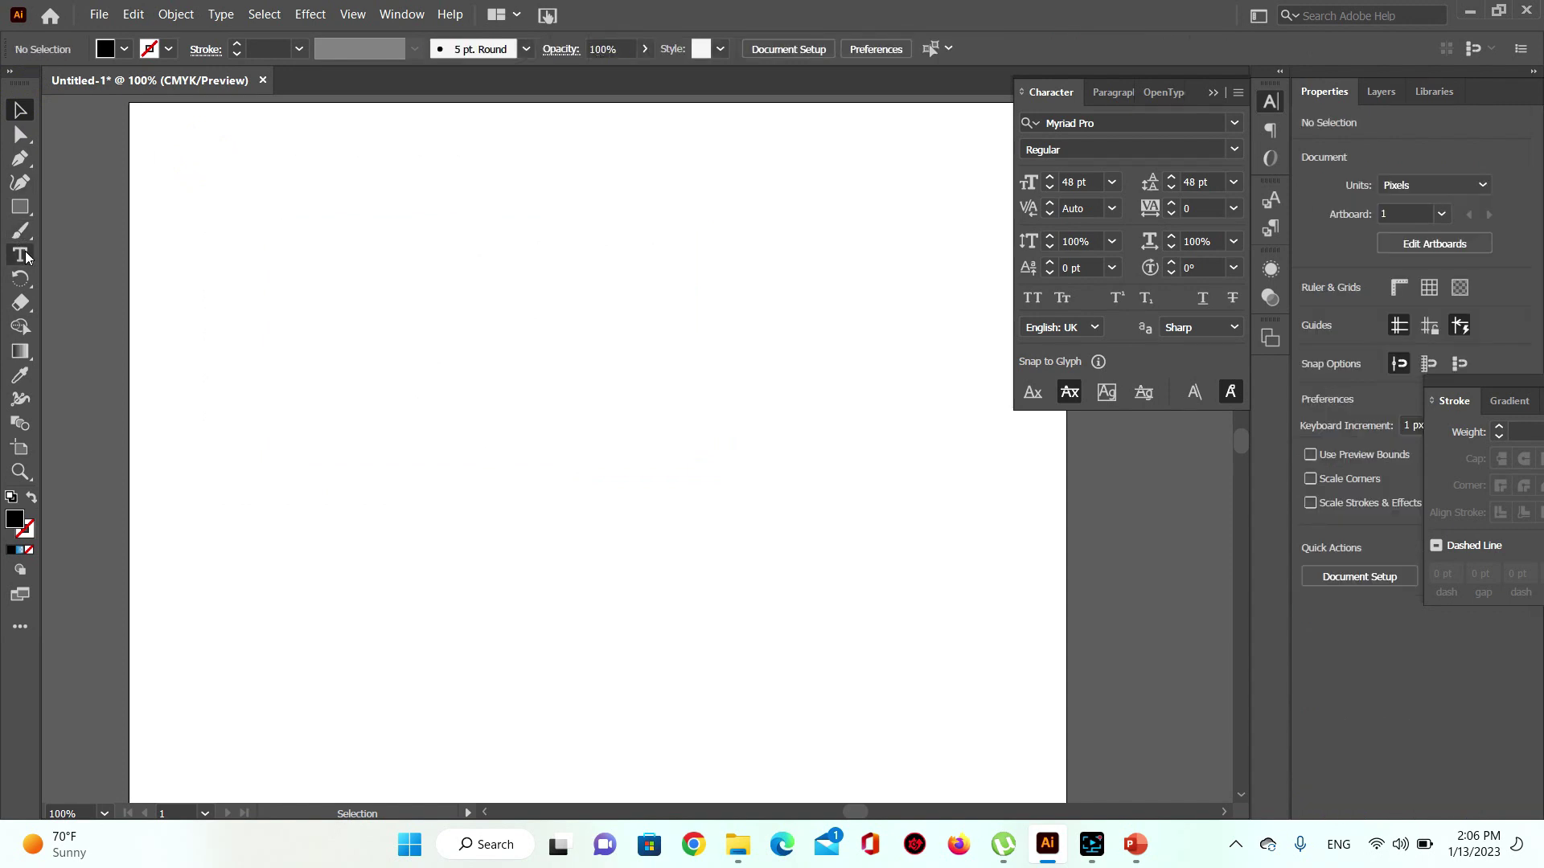
left_click(24, 254)
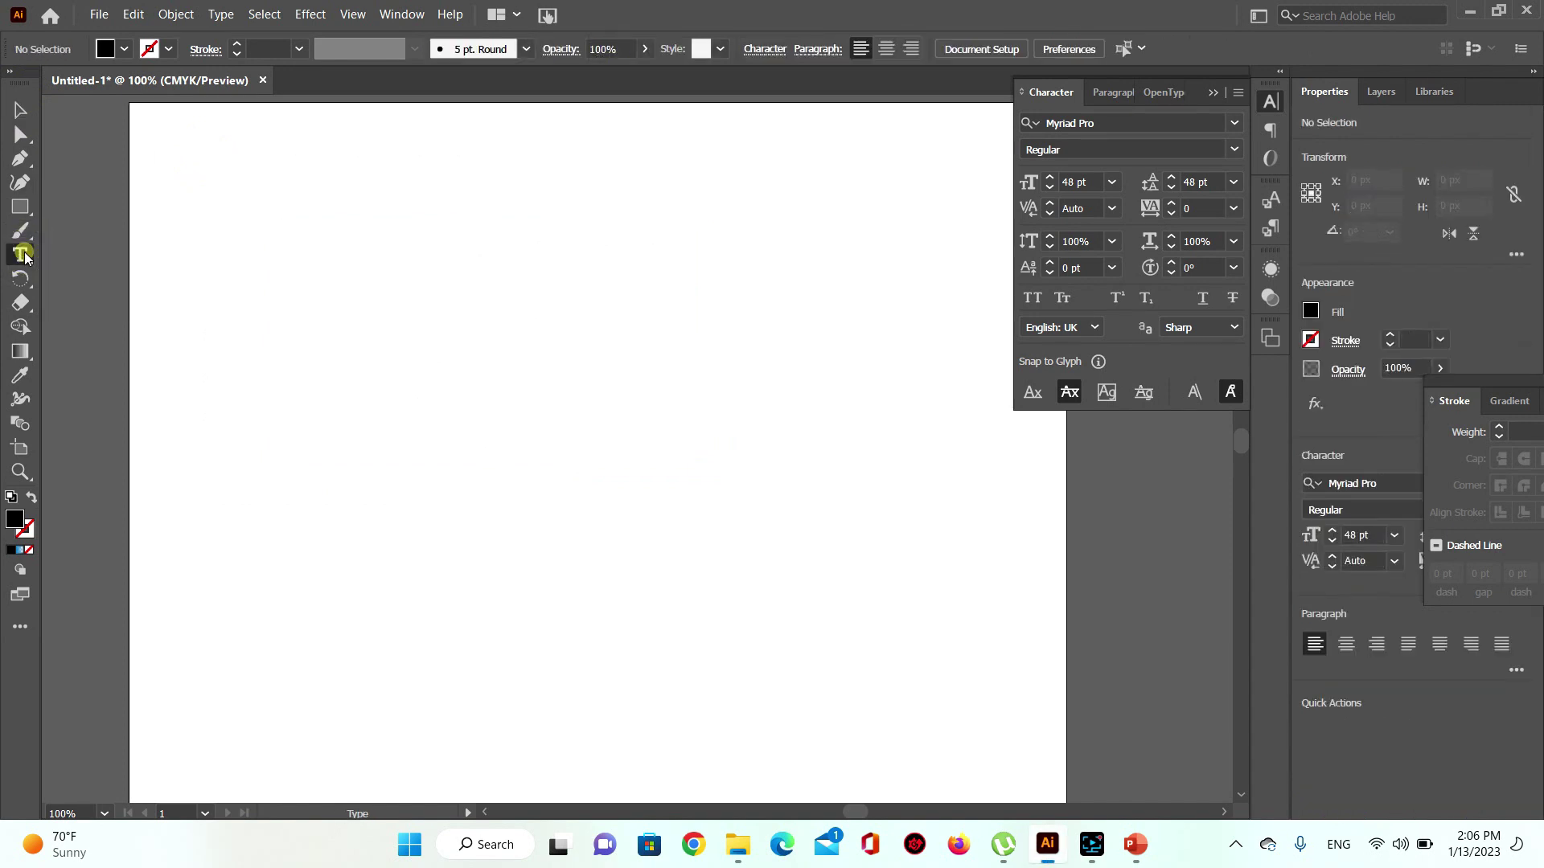
left_click(1111, 182)
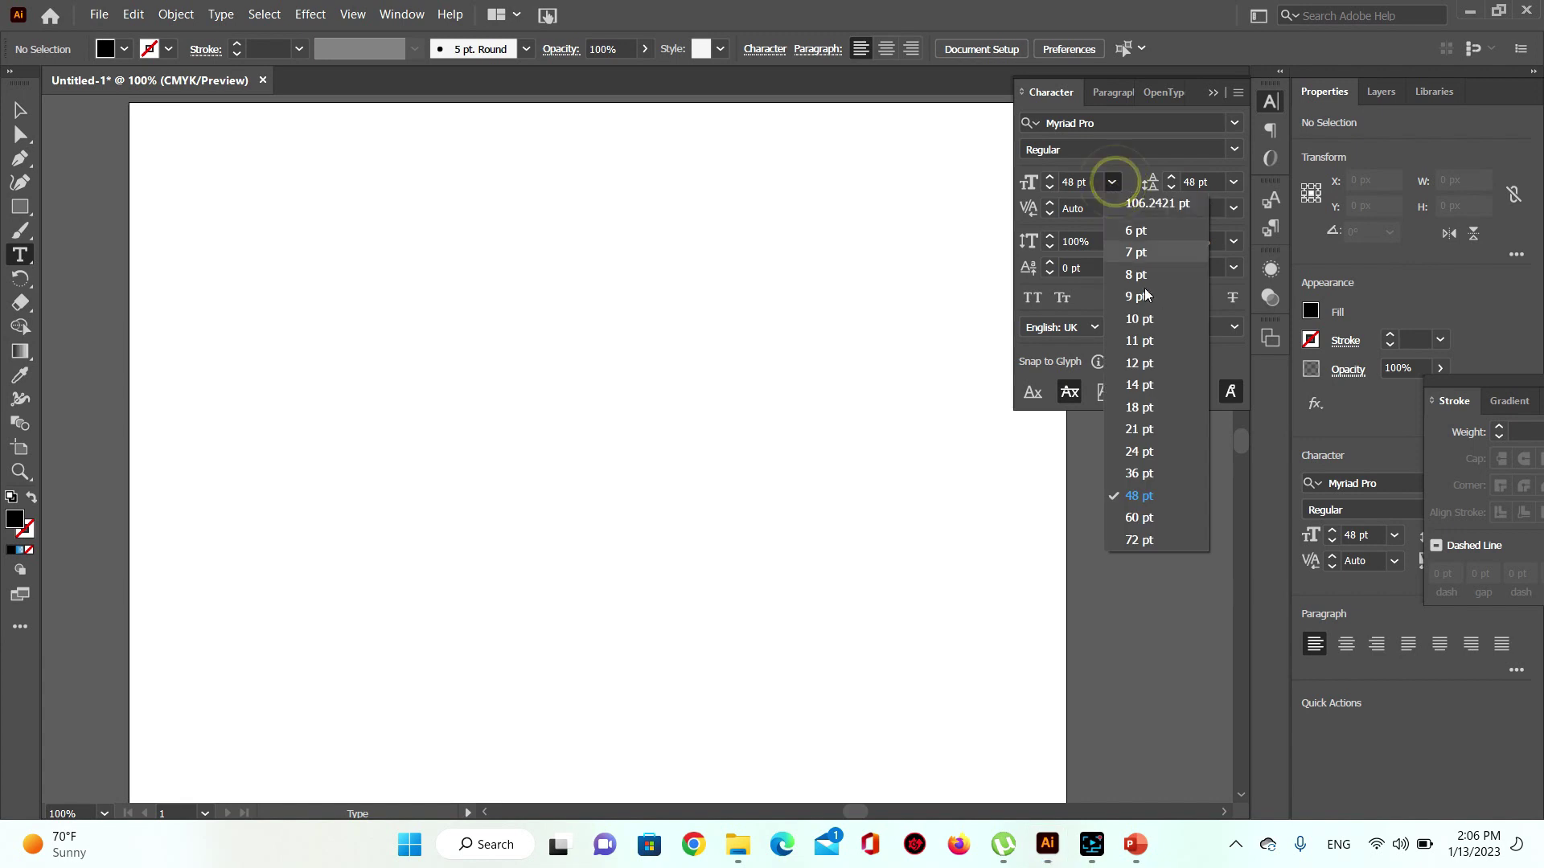
left_click(1156, 407)
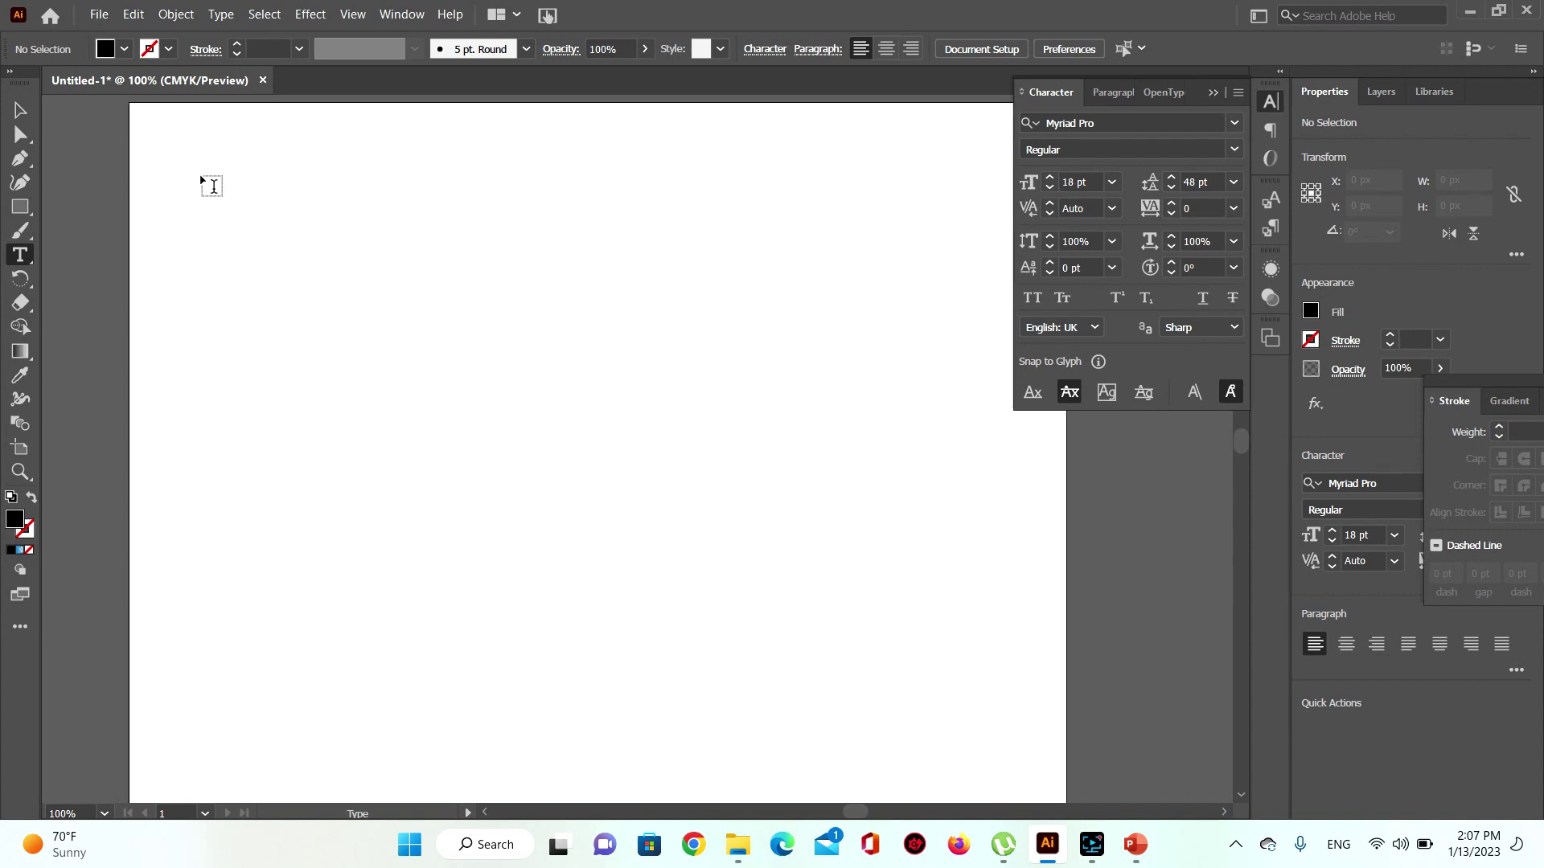
left_click_drag(201, 179, 621, 793)
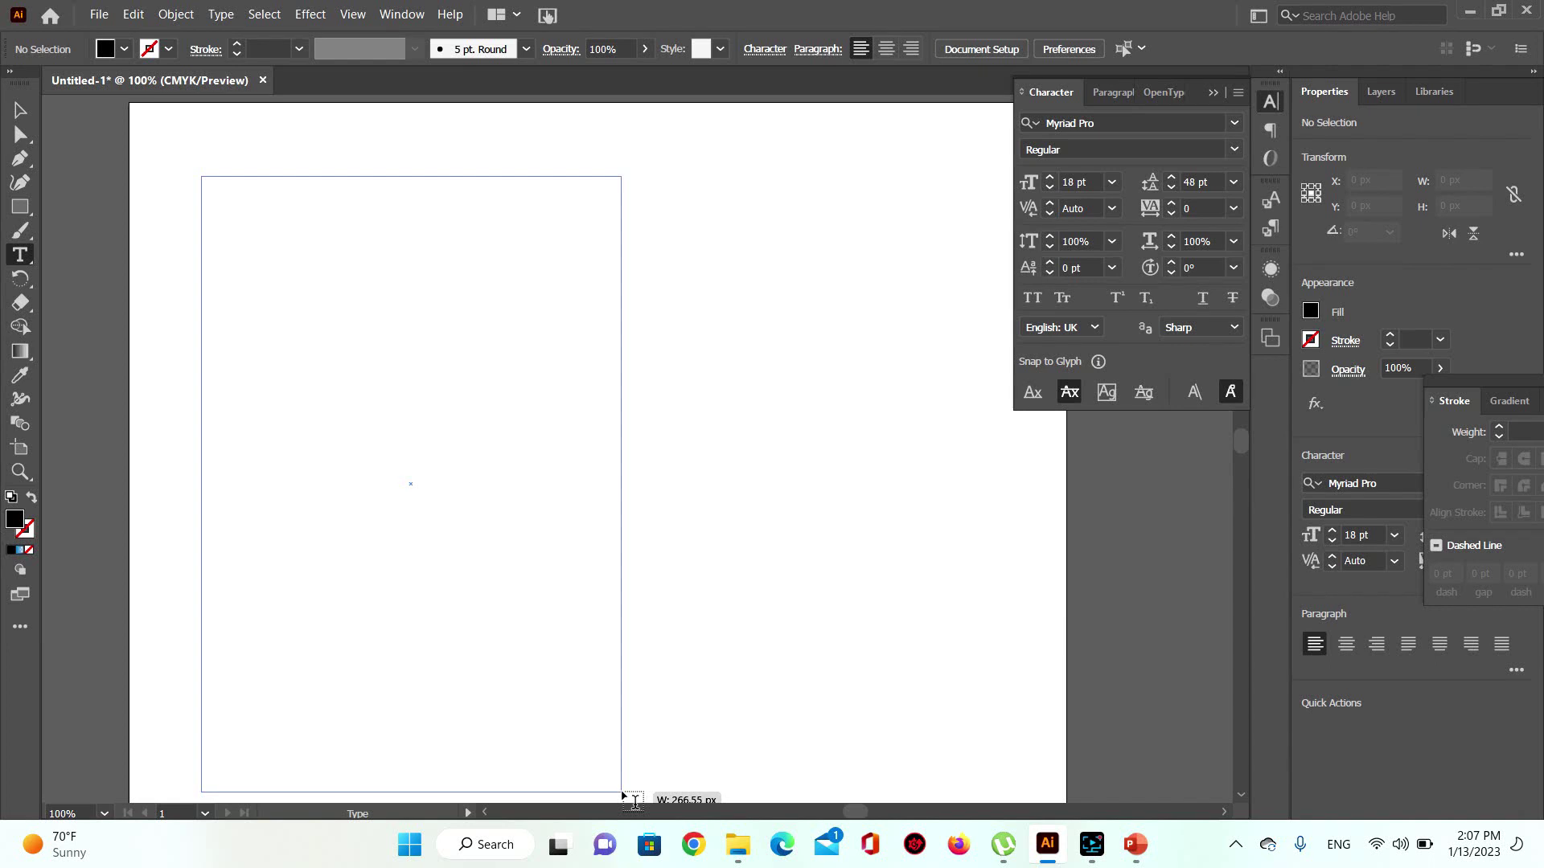
left_click_drag(621, 793, 623, 792)
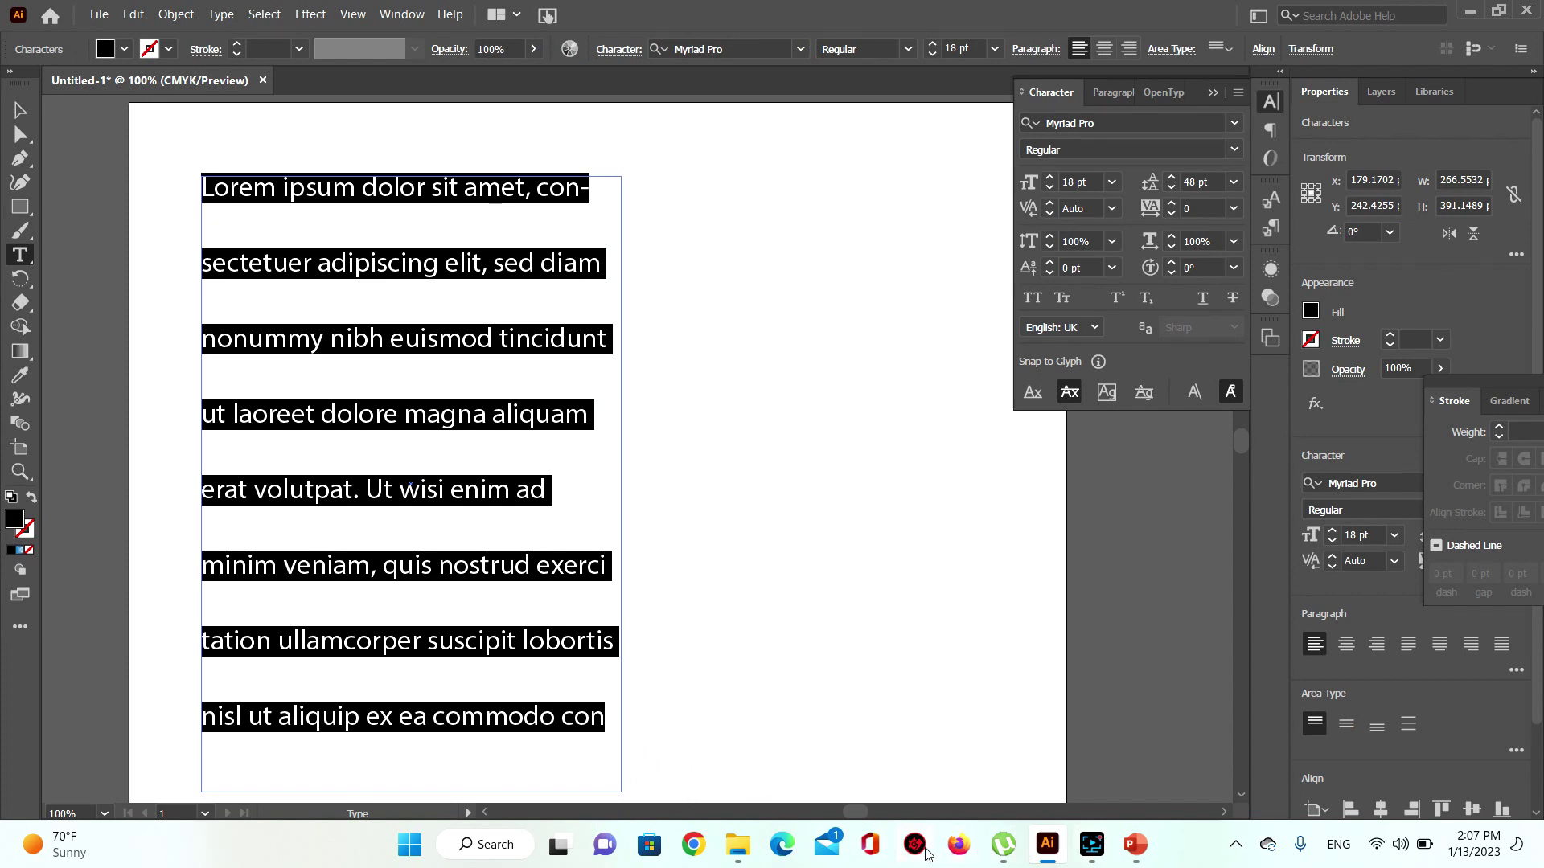
left_click(685, 850)
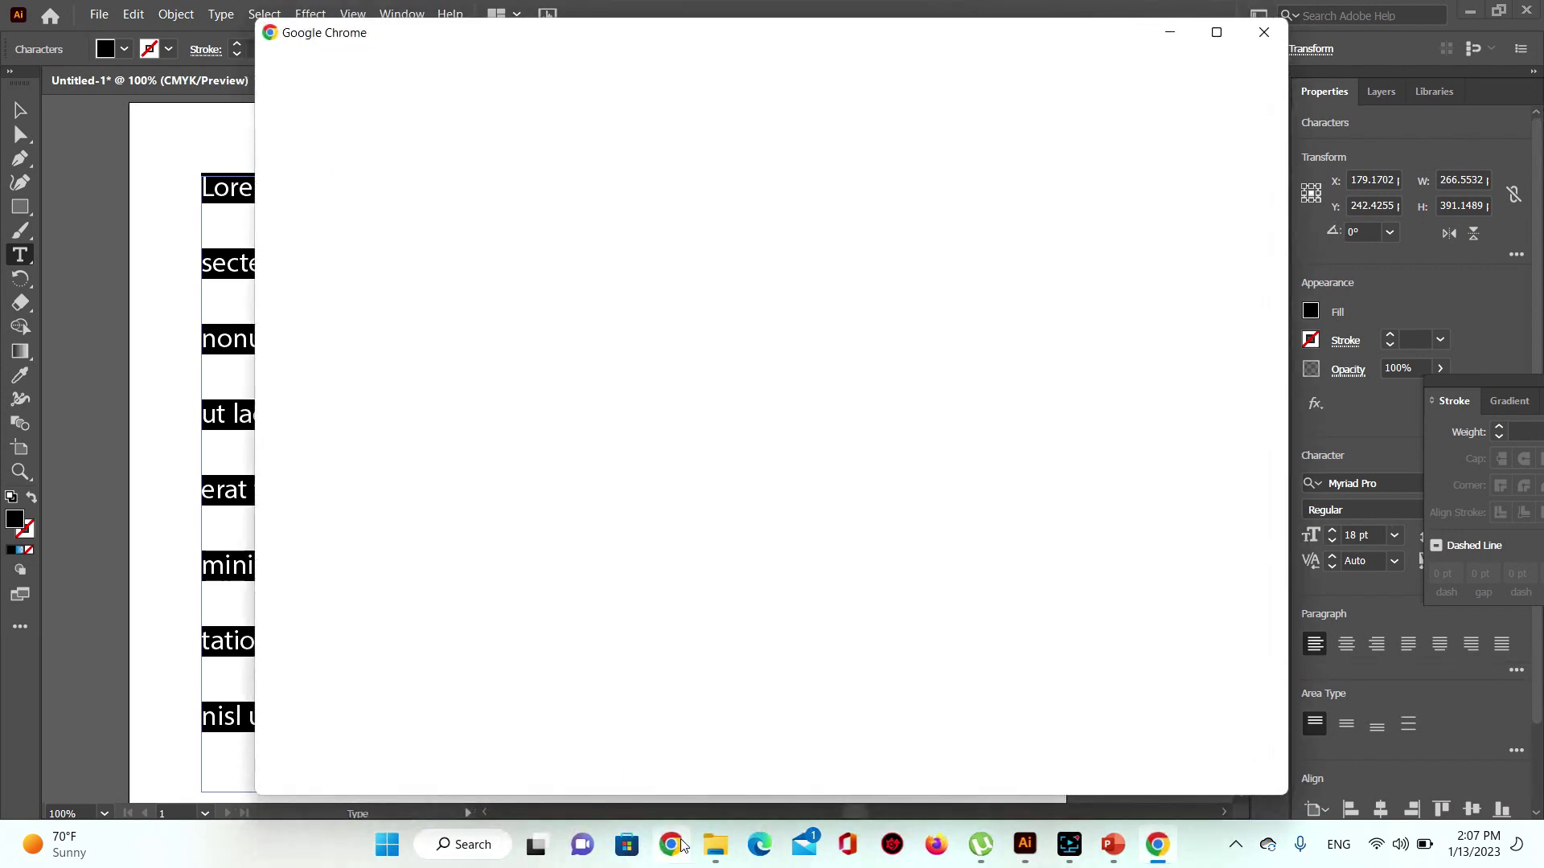
Step: Search Chrome for ispum and open the lipsum.com Lorem Ipsum site
left_click(776, 535)
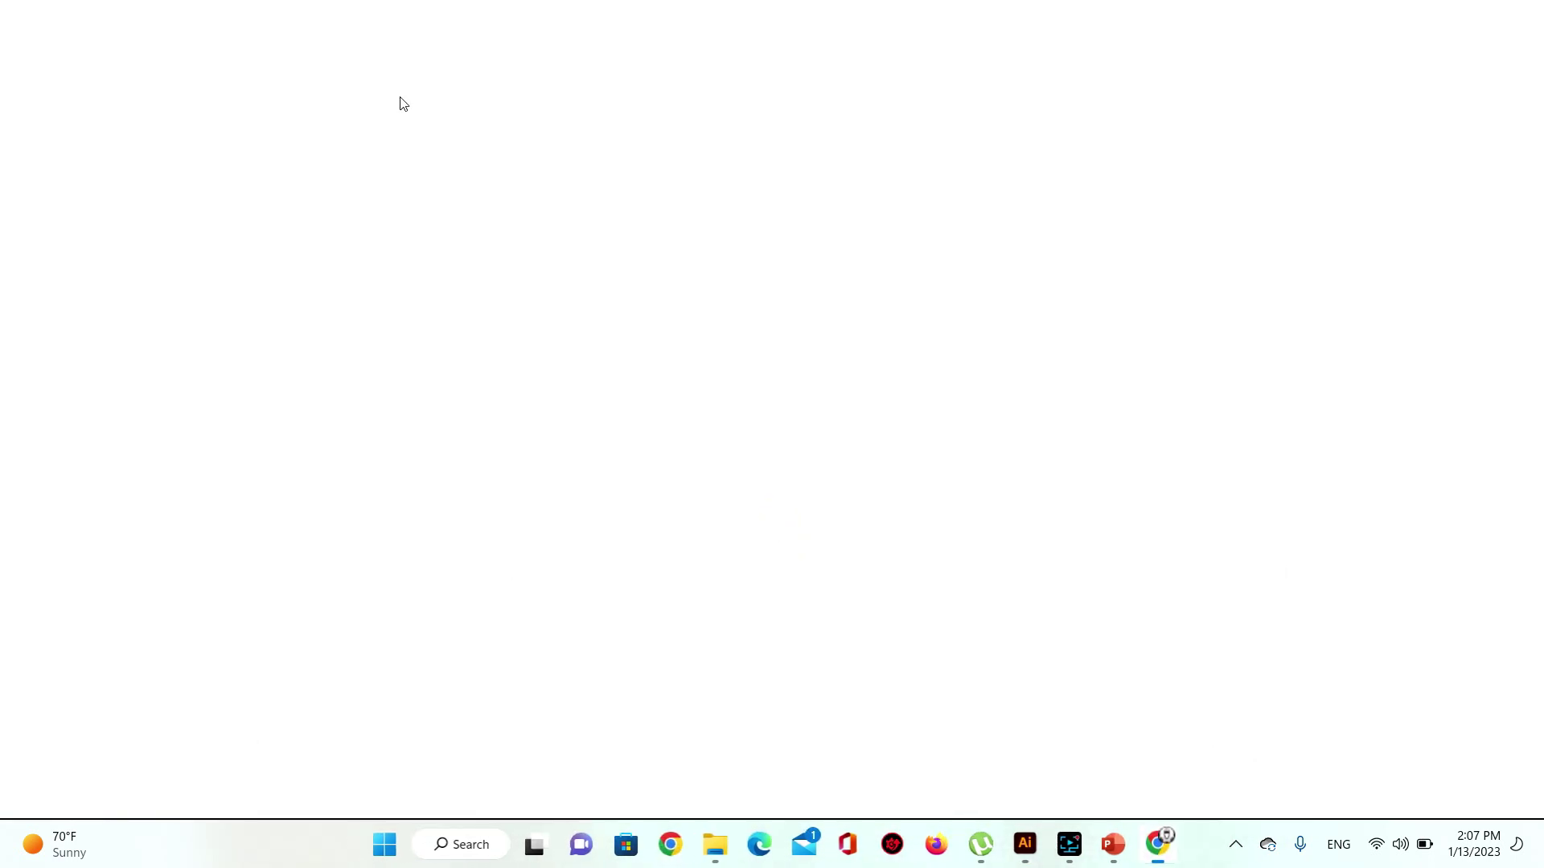
left_click(391, 49)
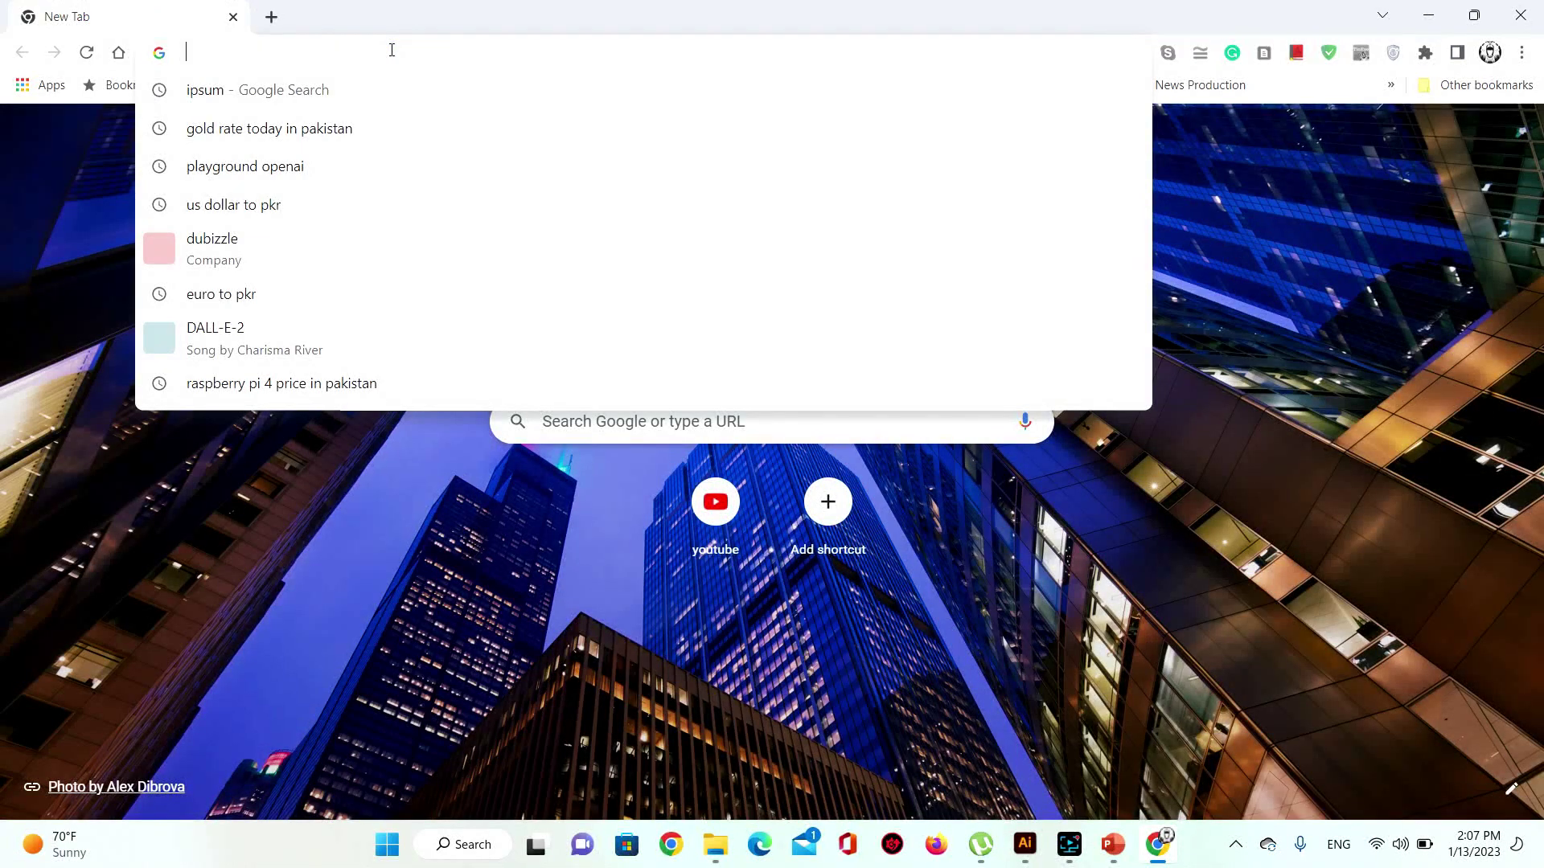
type("ispu")
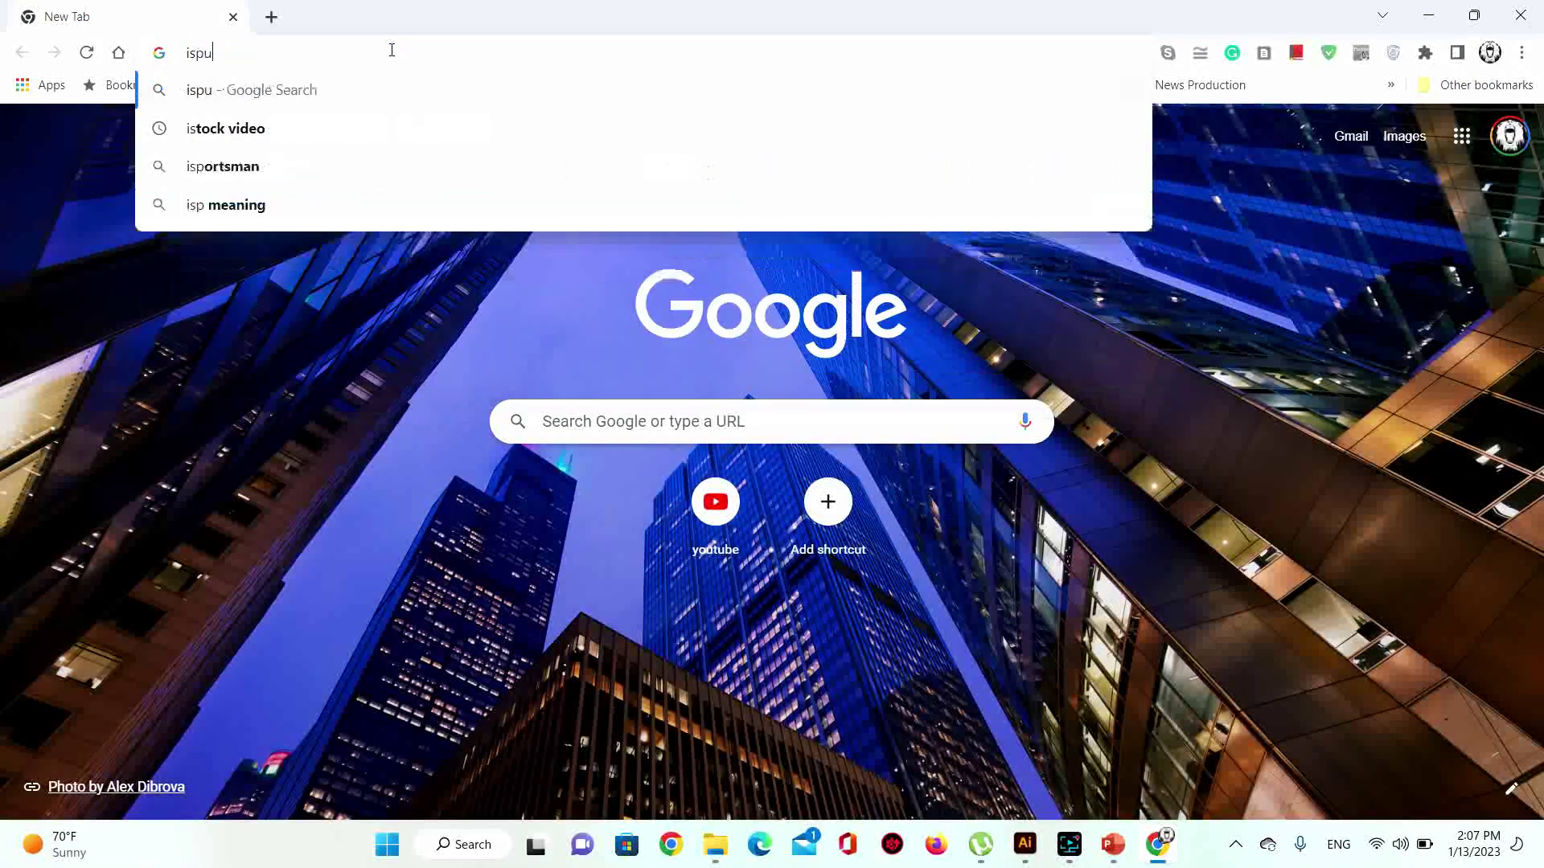
type("m")
key("Return")
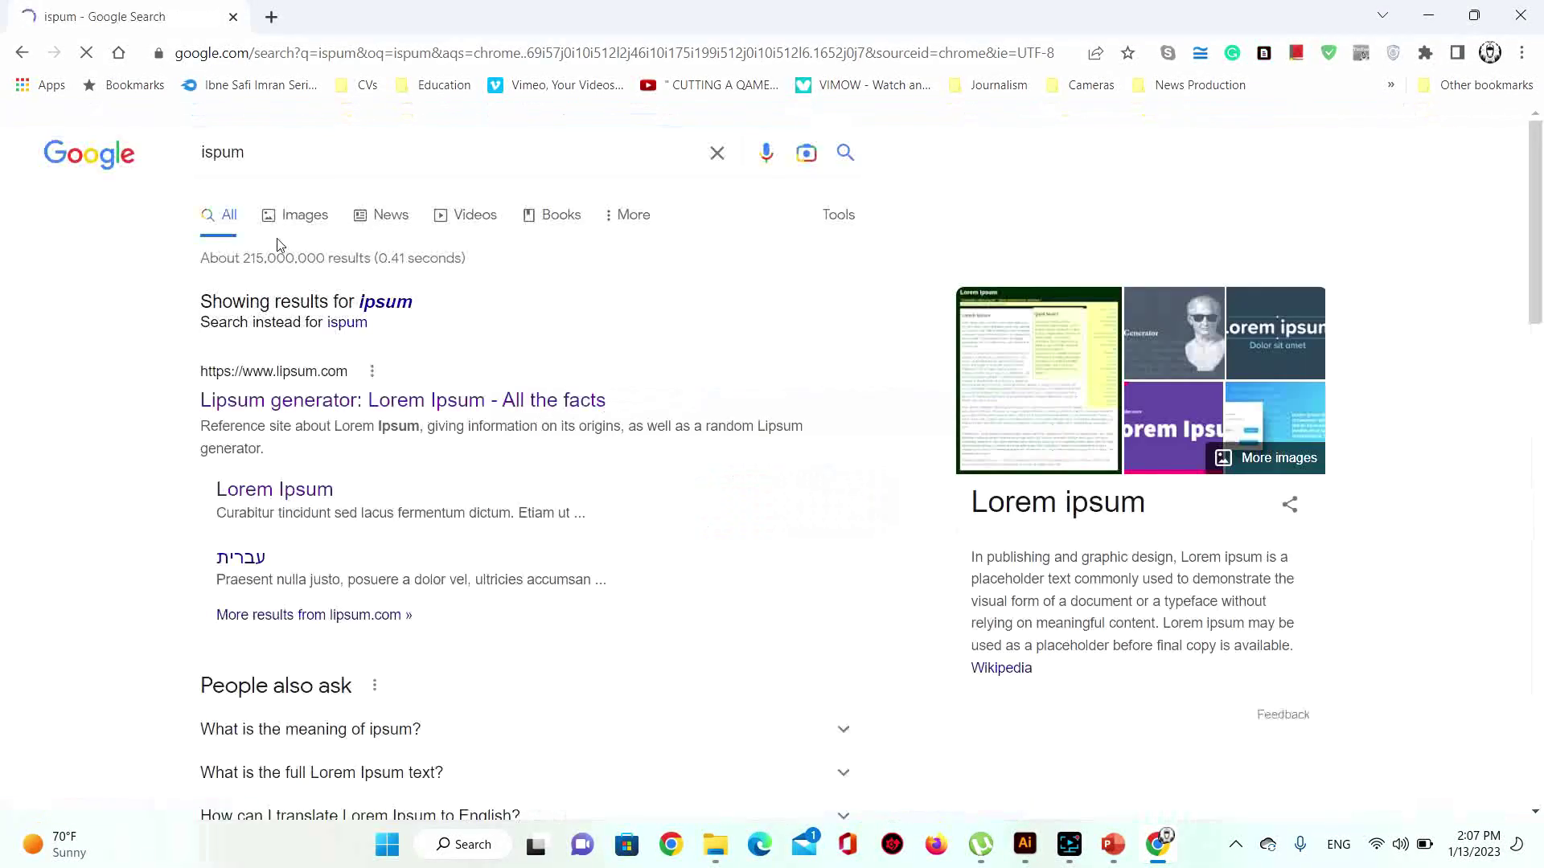
left_click(330, 402)
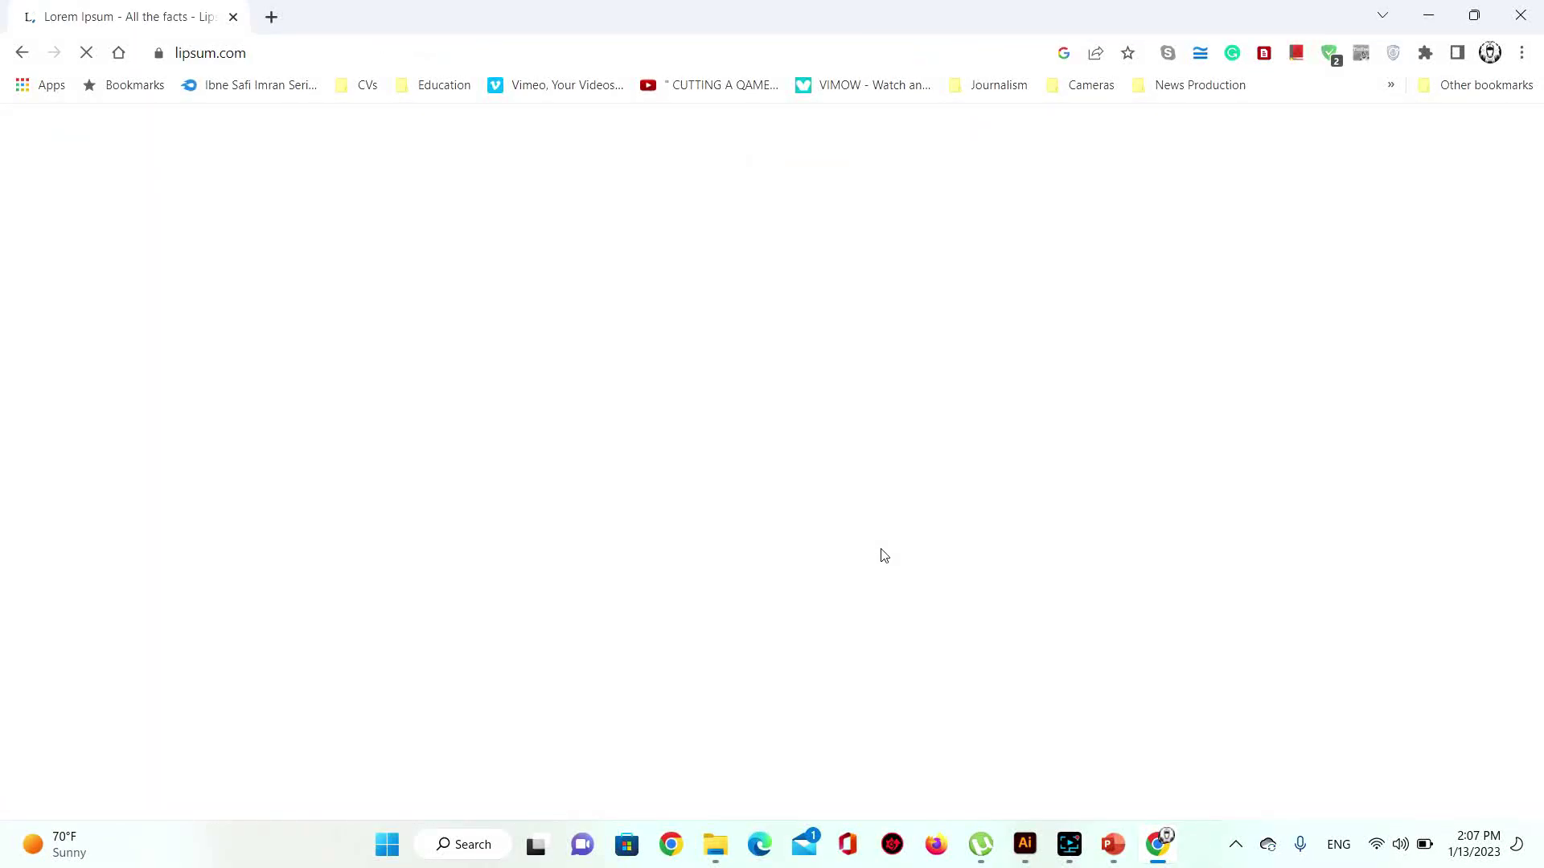
Step: Generate five Lorem Ipsum paragraphs, copy them, and return to Illustrator
scroll(804, 438, "down", 12)
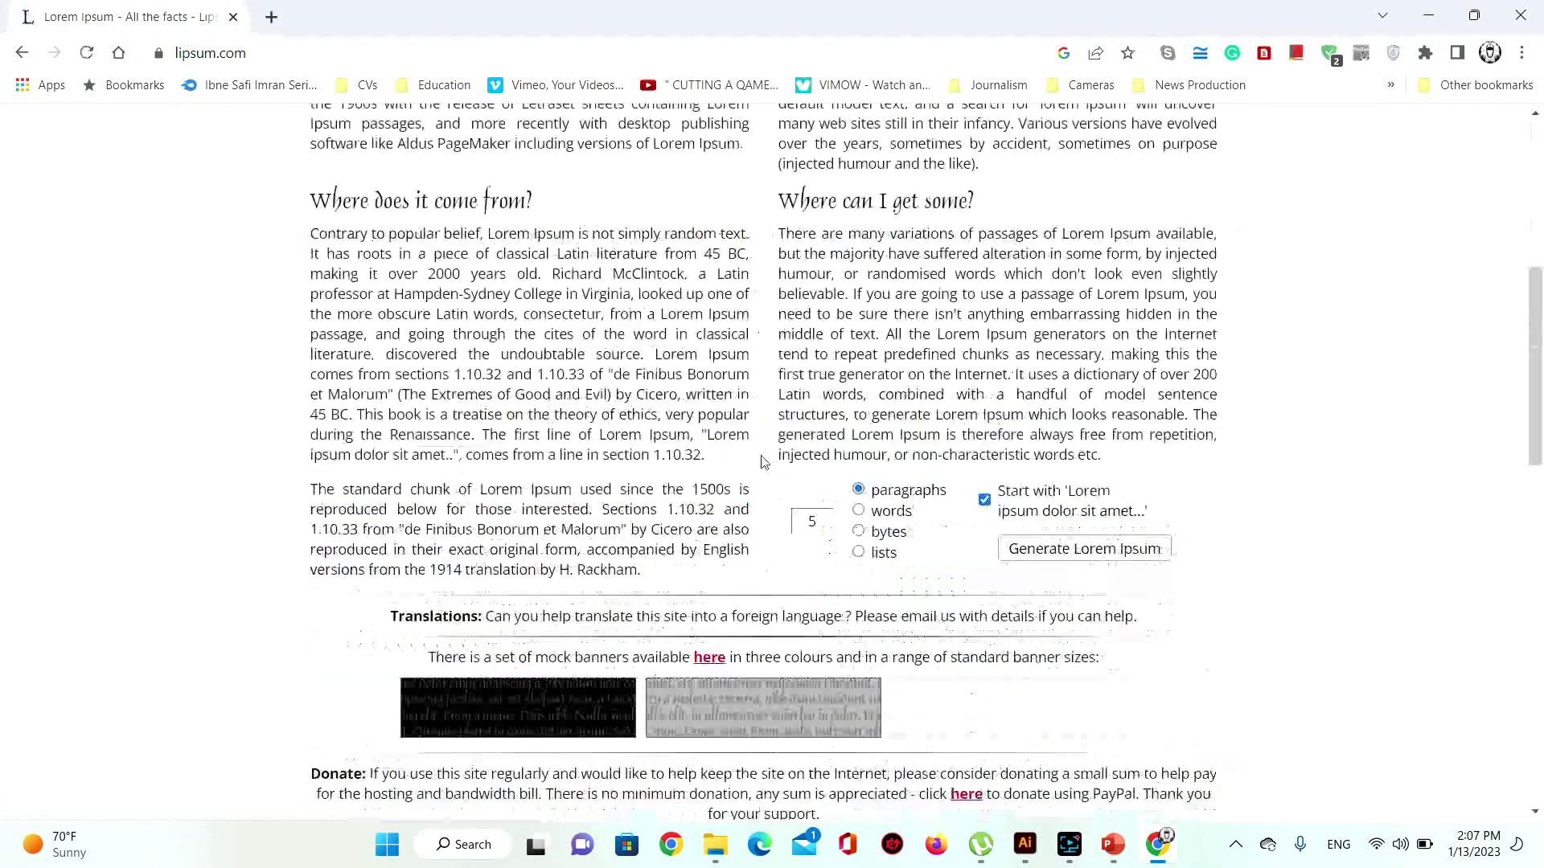
scroll(901, 457, "up", 5)
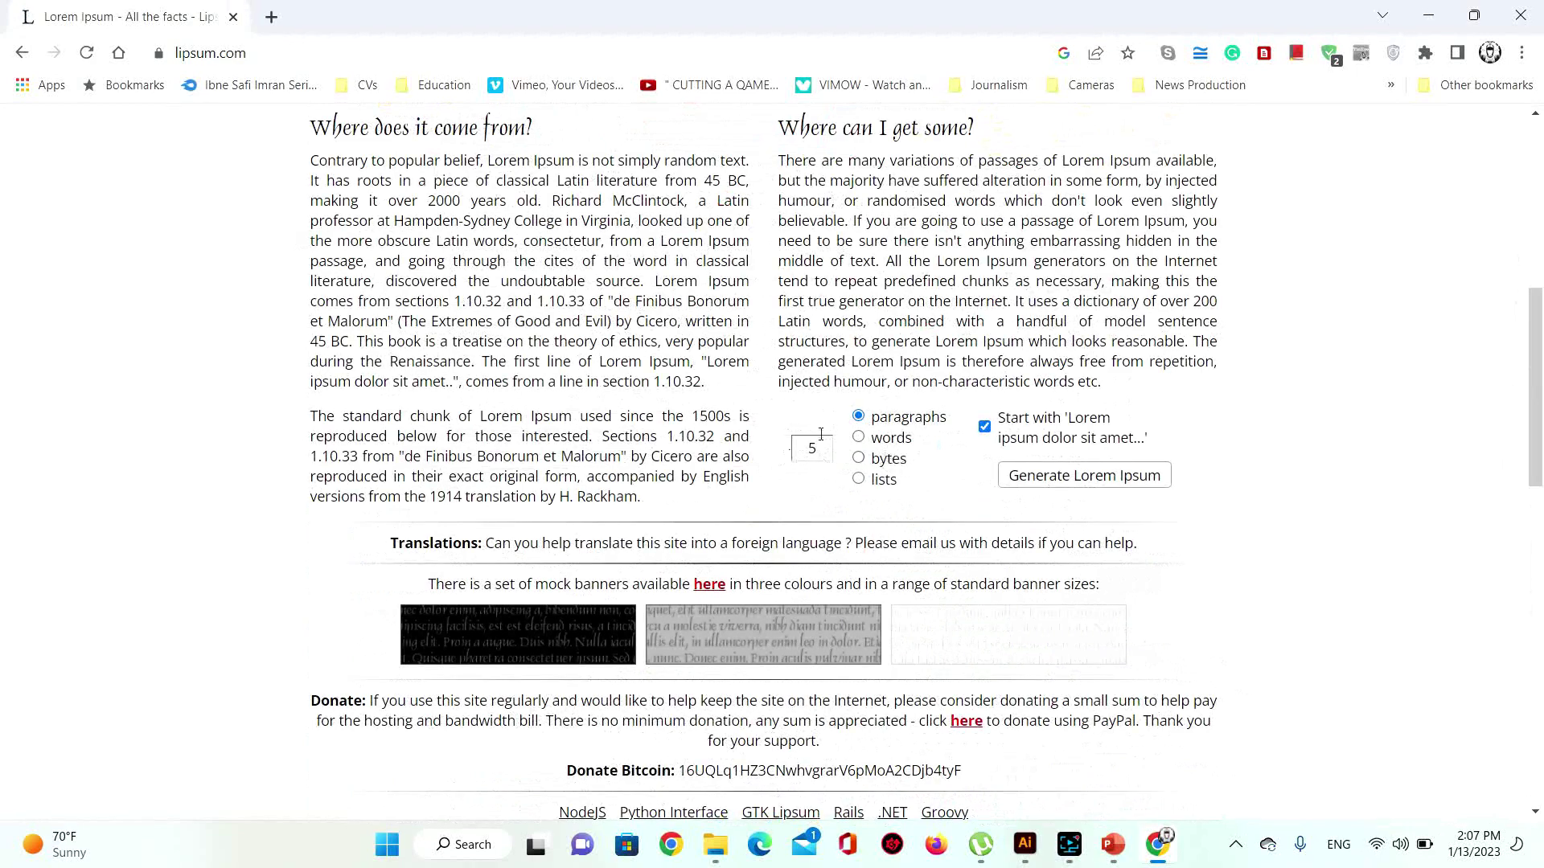
left_click(1086, 484)
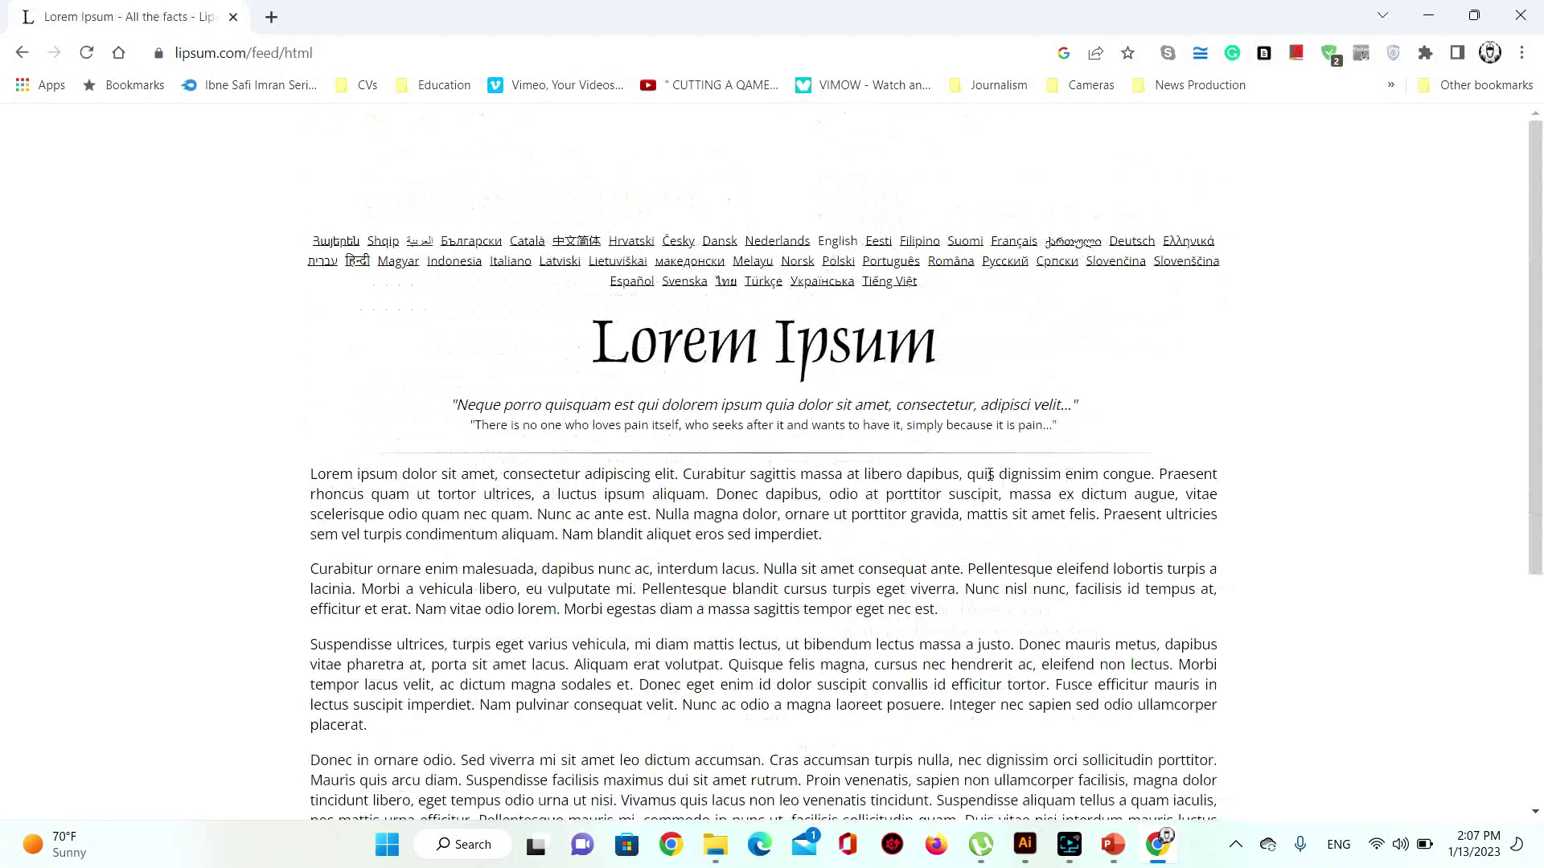
scroll(328, 276, "down", 3)
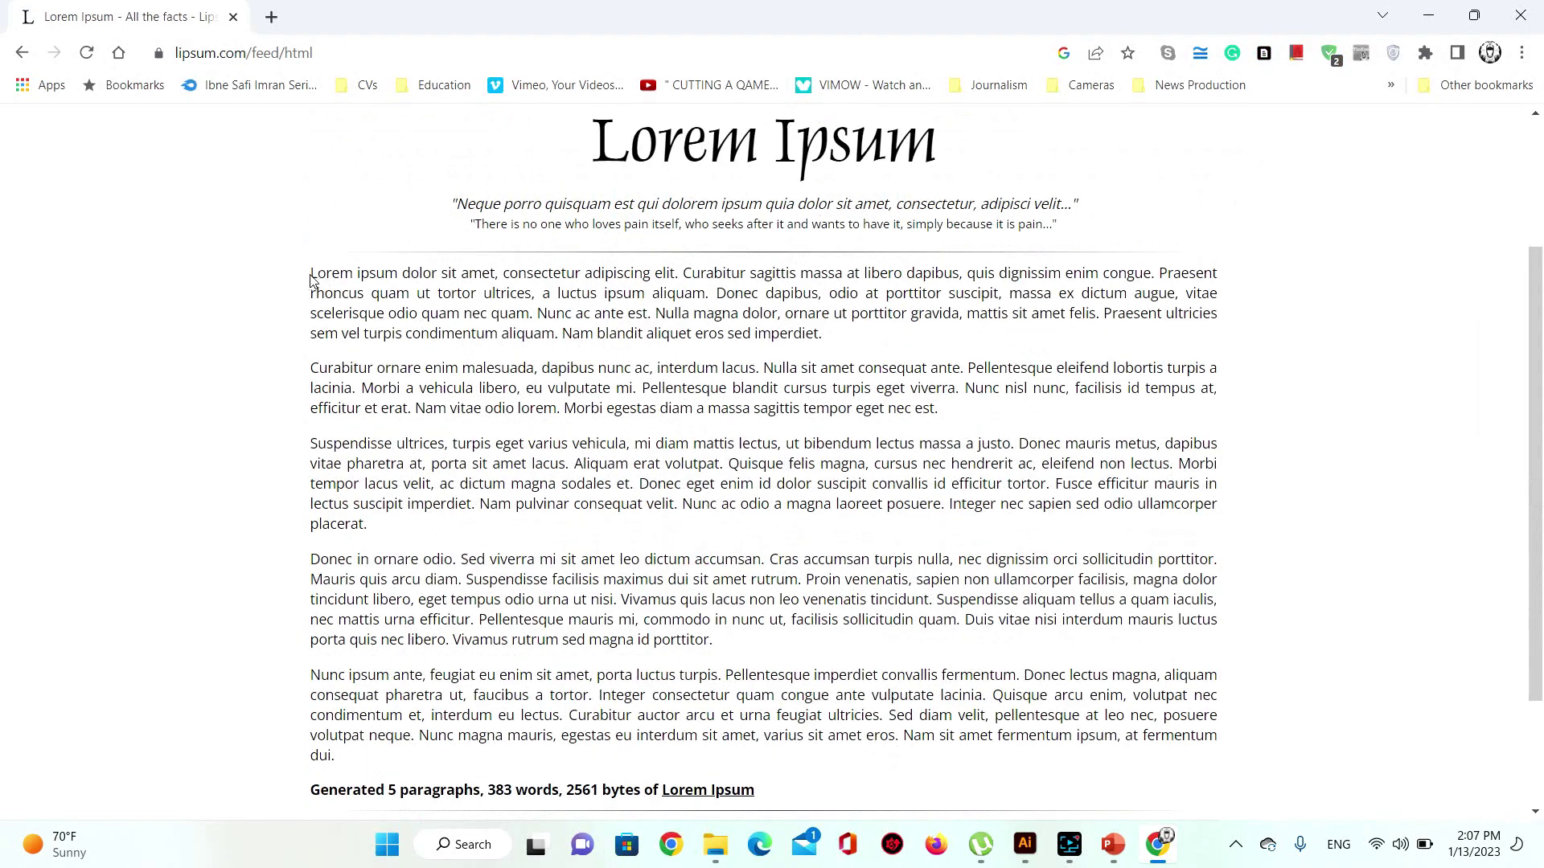
left_click_drag(314, 275, 792, 757)
right_click(581, 396)
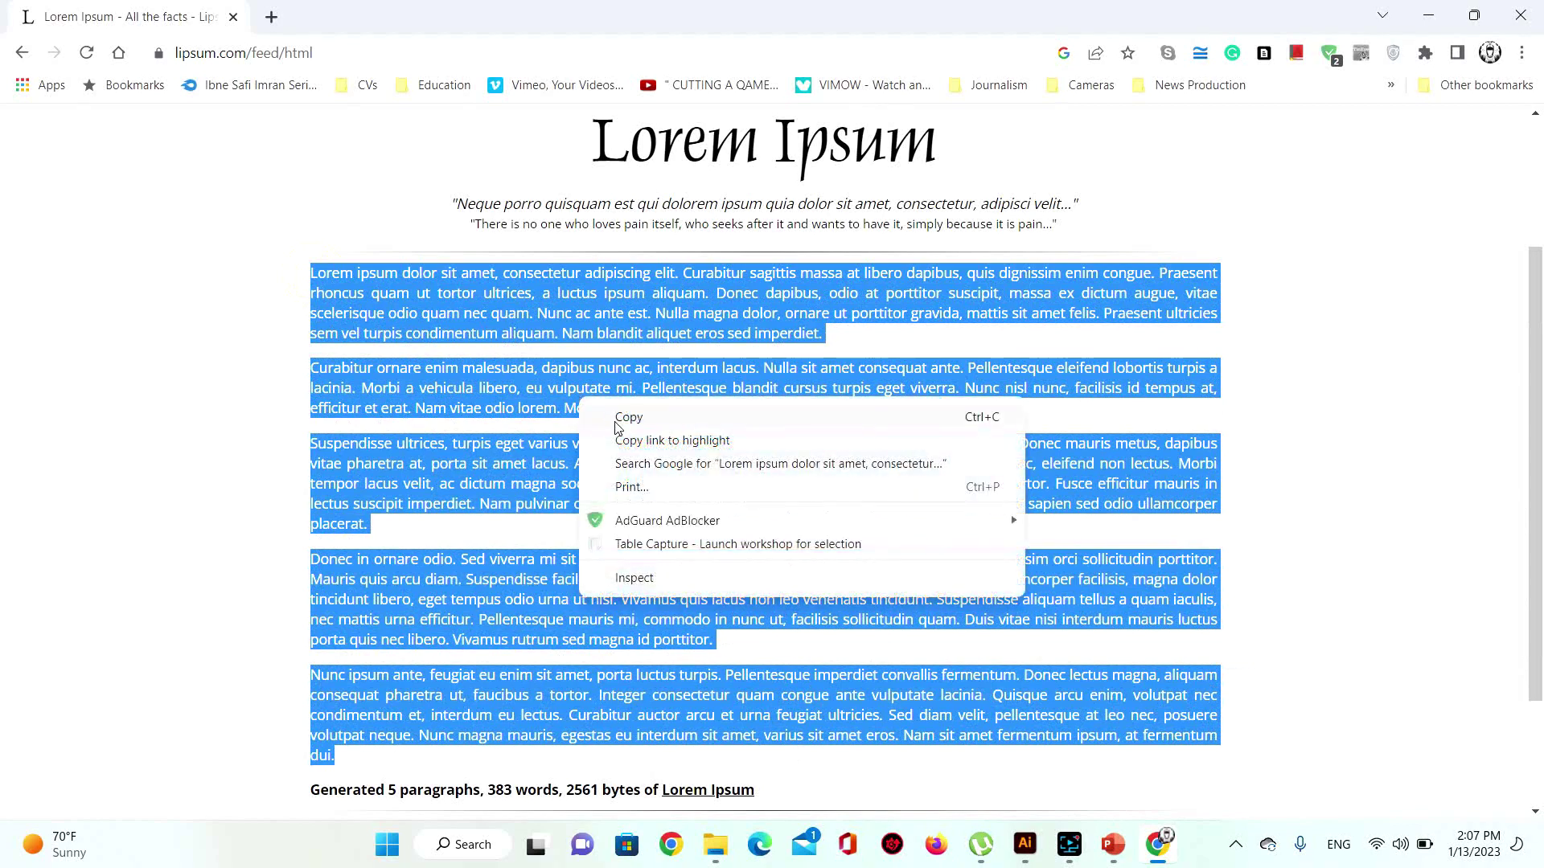
left_click(620, 415)
left_click(1024, 845)
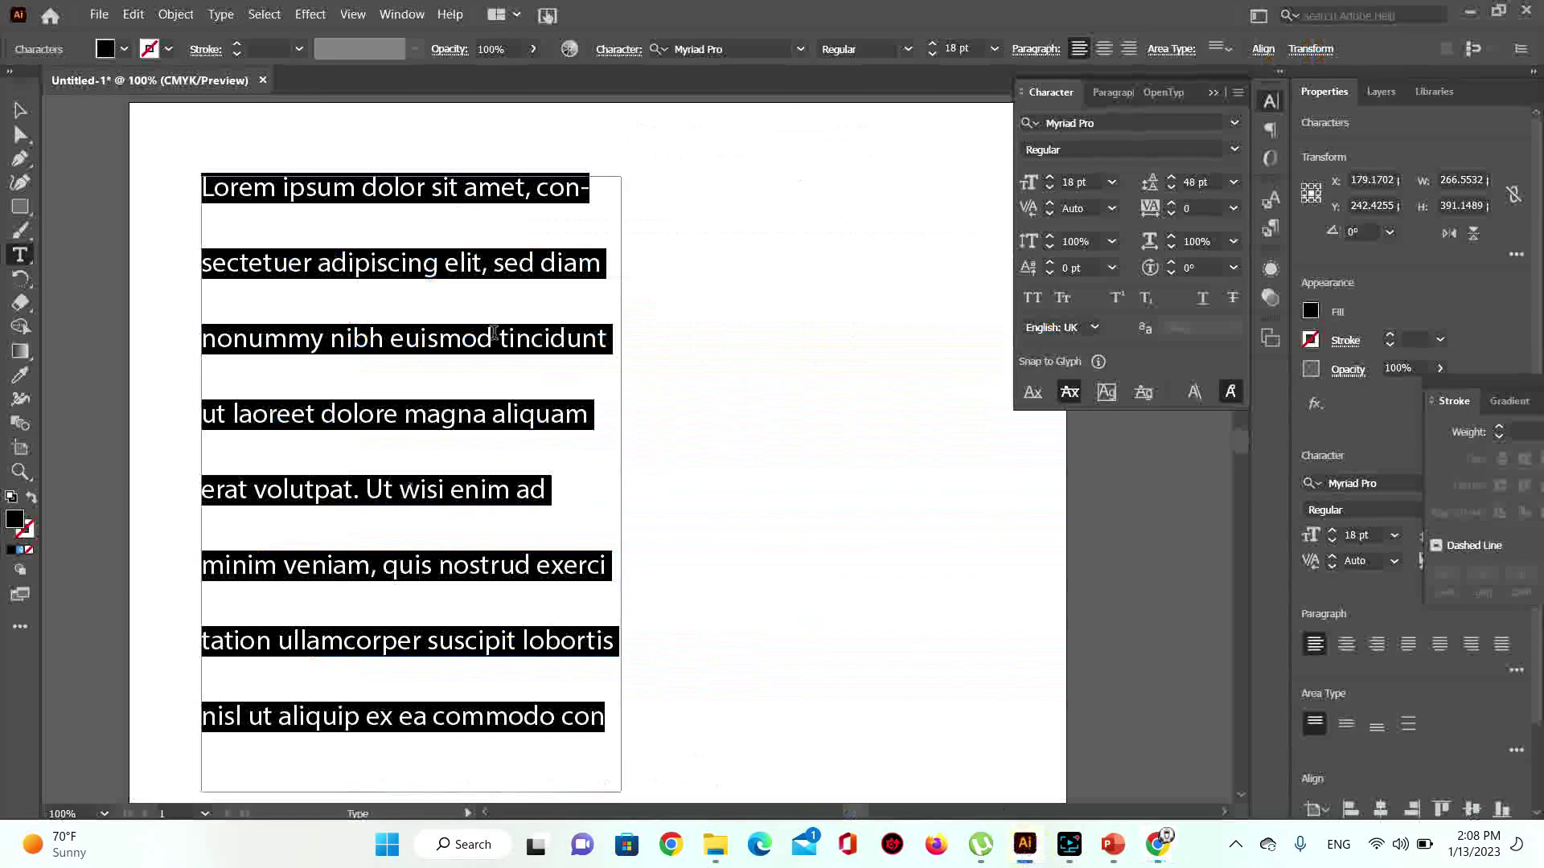
Step: Paste the Lorem Ipsum paragraphs into the frame and set them to 14 pt size, 14 pt leading
key("ctrl+v")
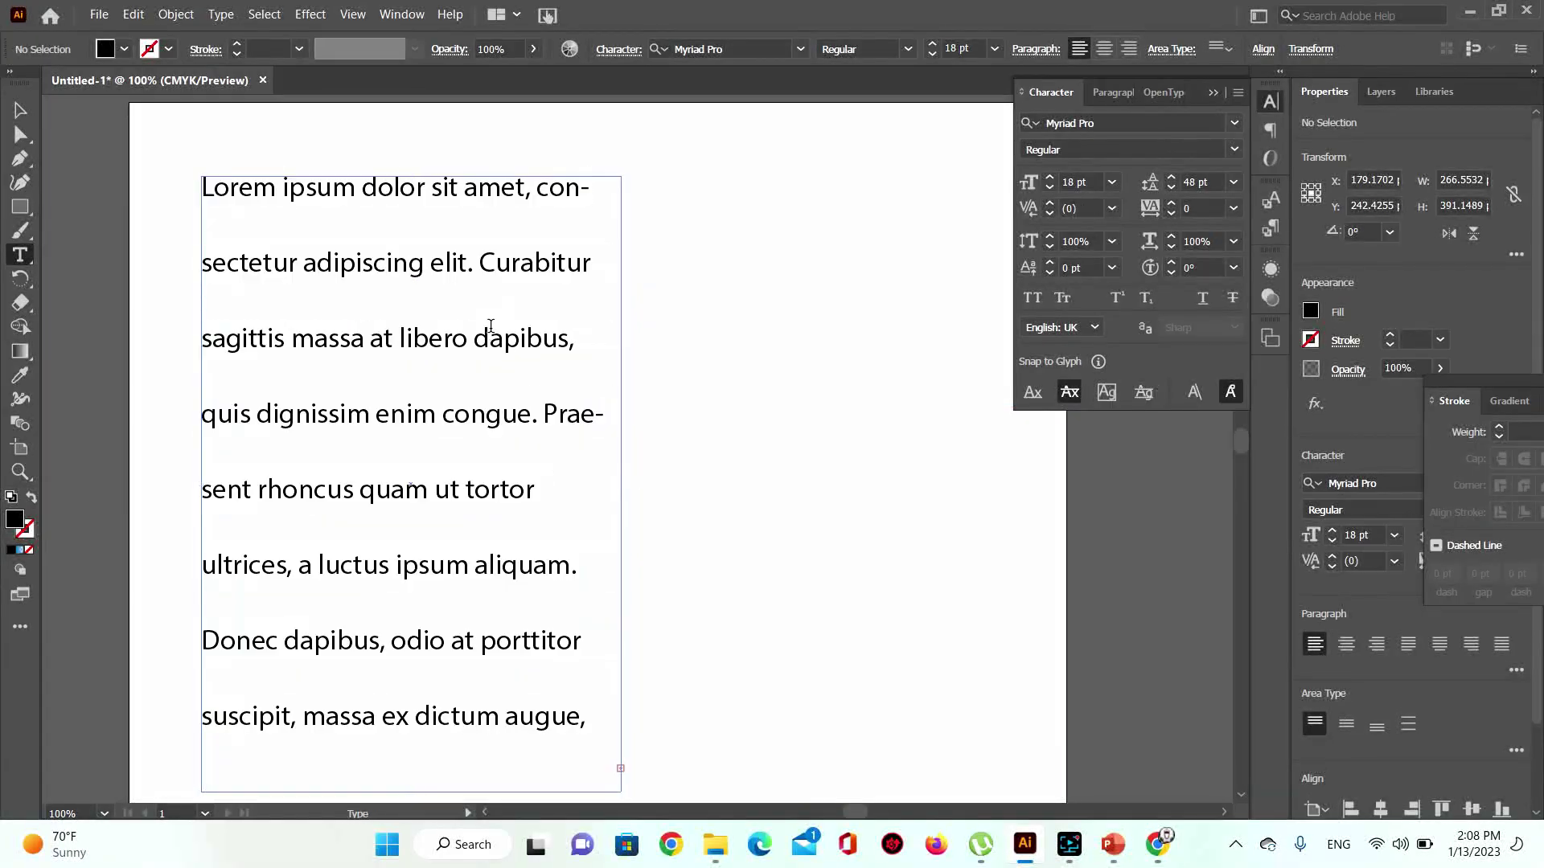
left_click(29, 104)
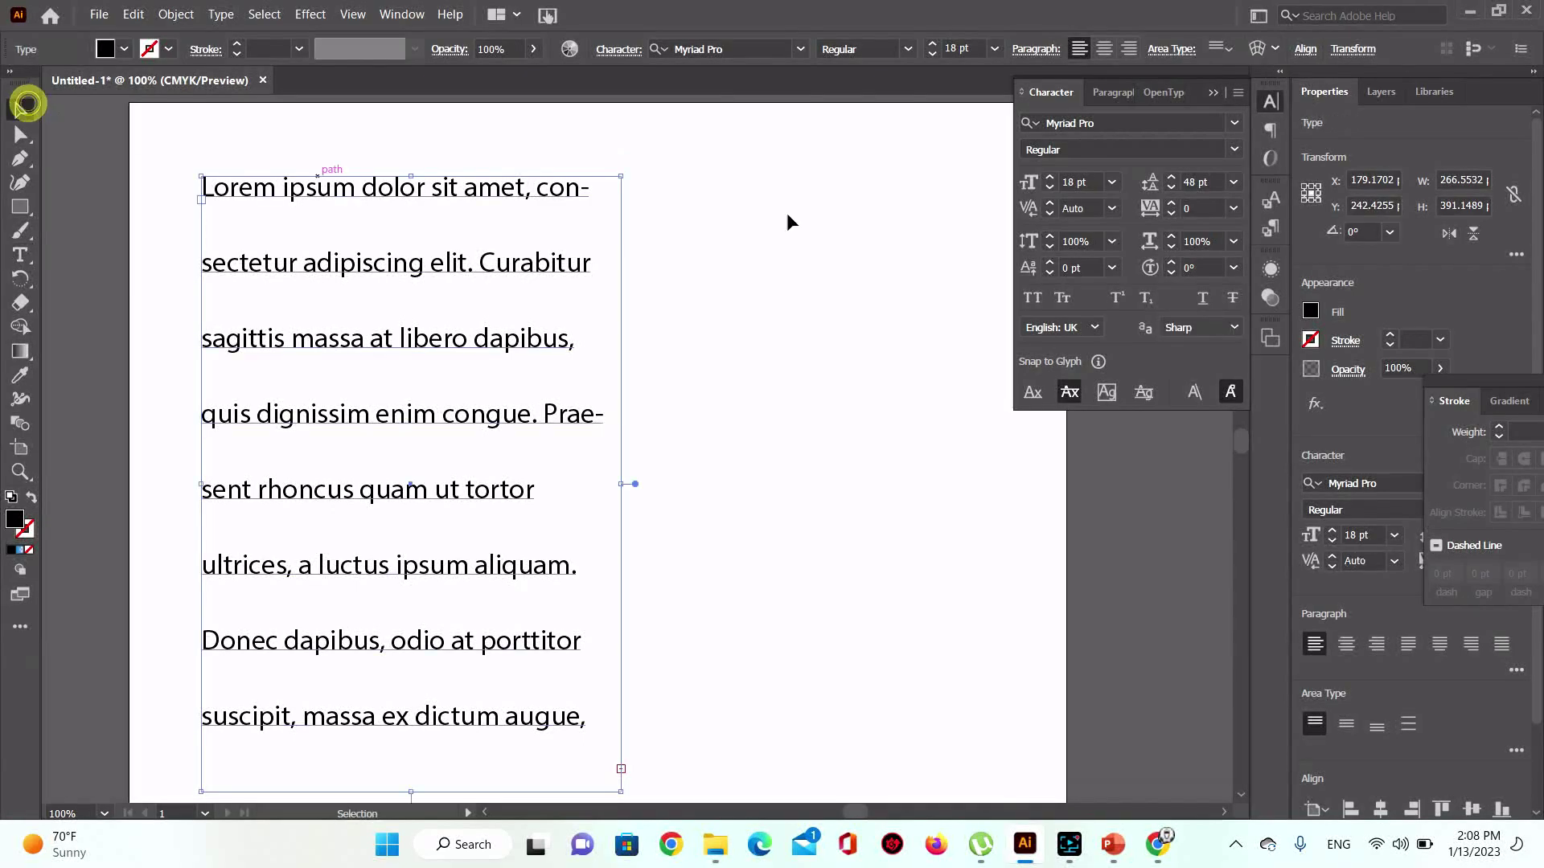
left_click(1109, 184)
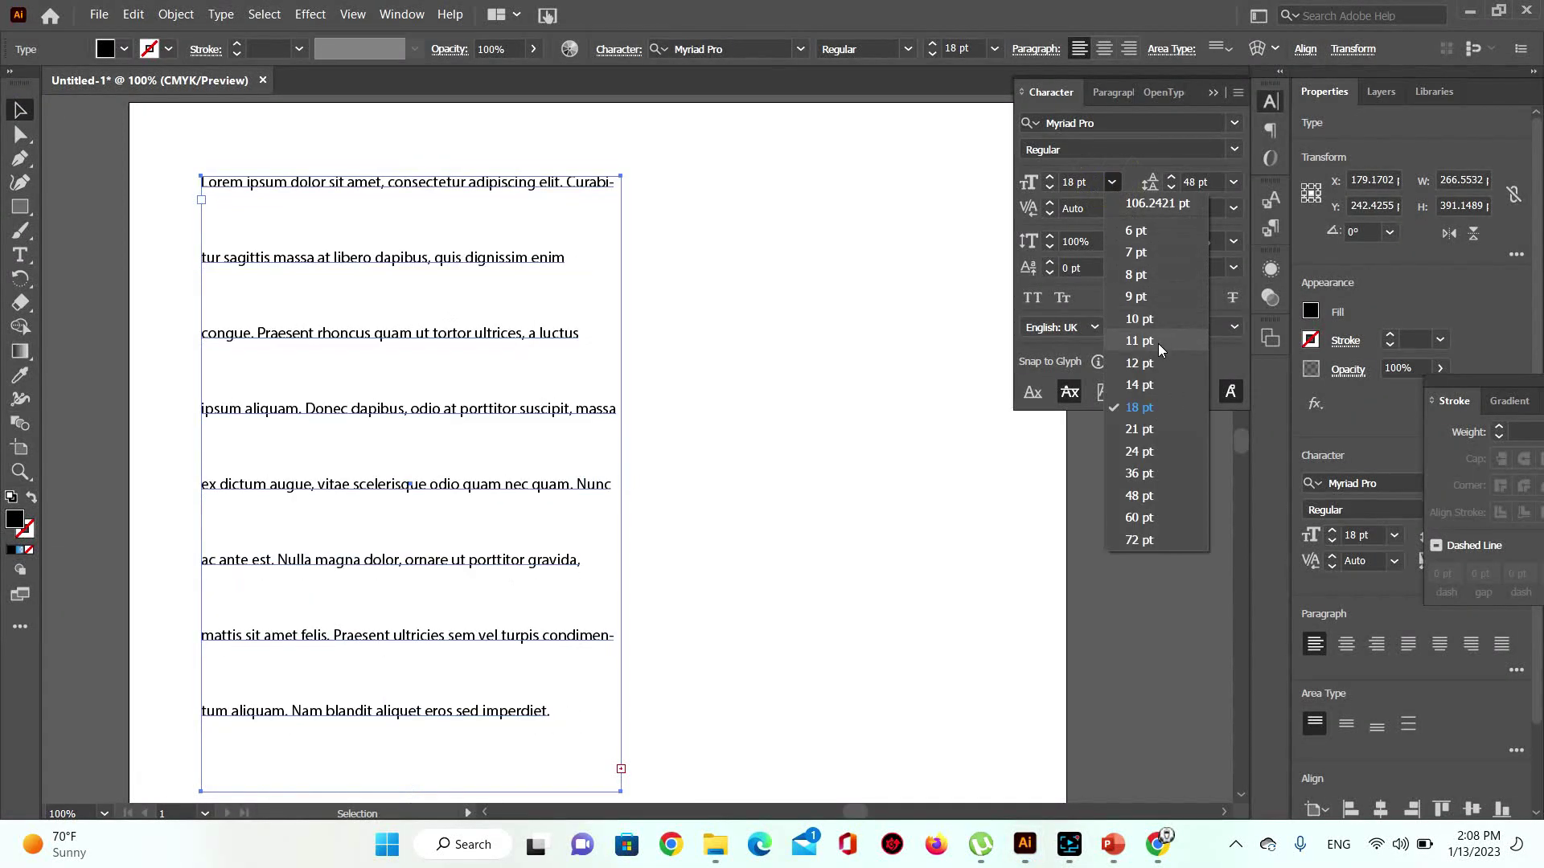
left_click(1160, 385)
left_click(1232, 185)
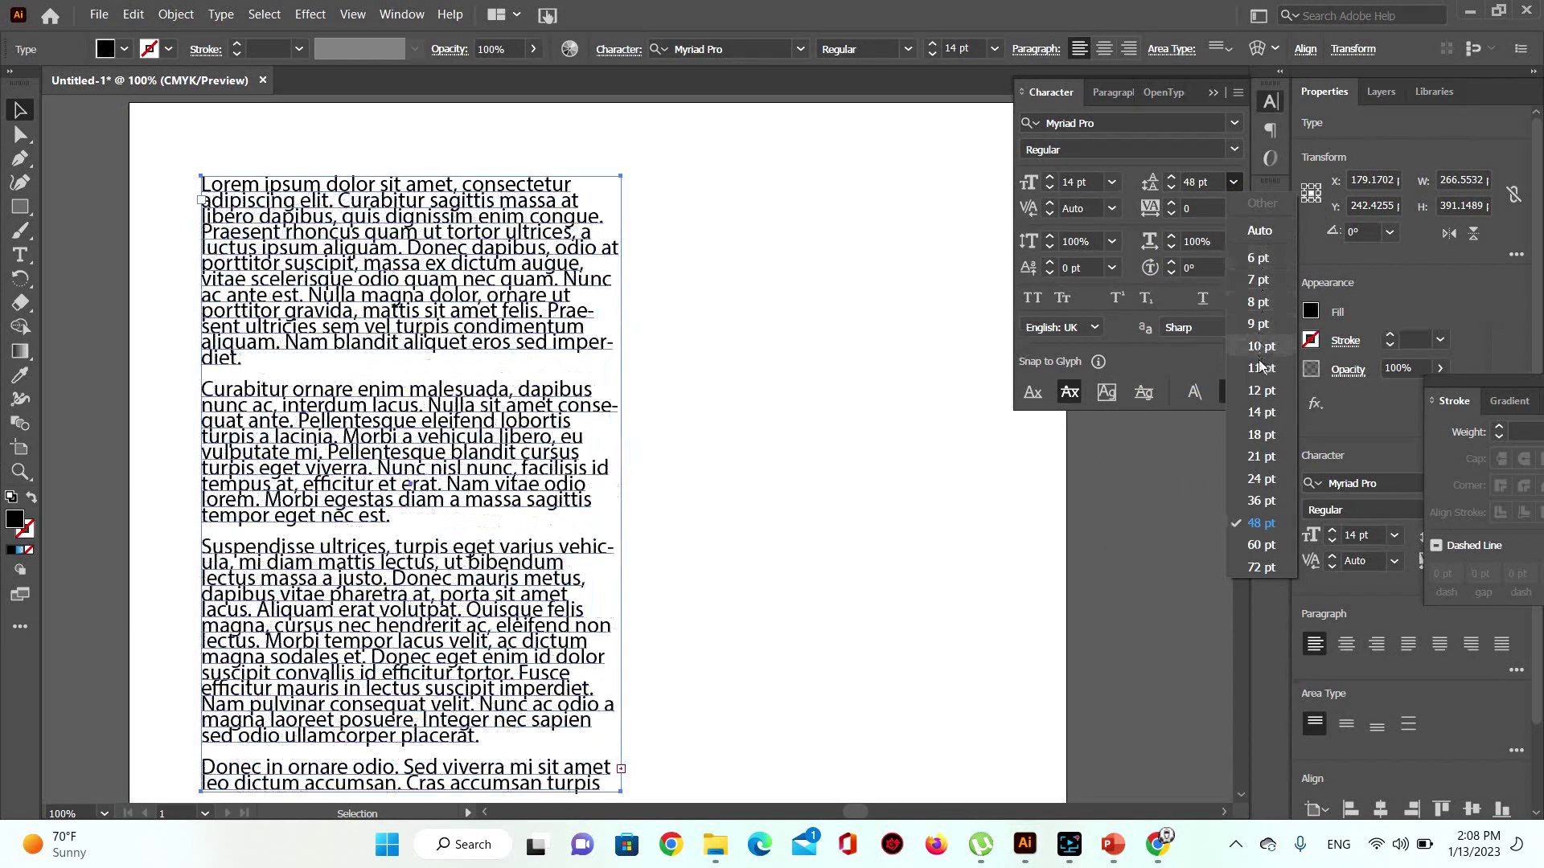
left_click(1262, 413)
scroll(440, 382, "down", 1)
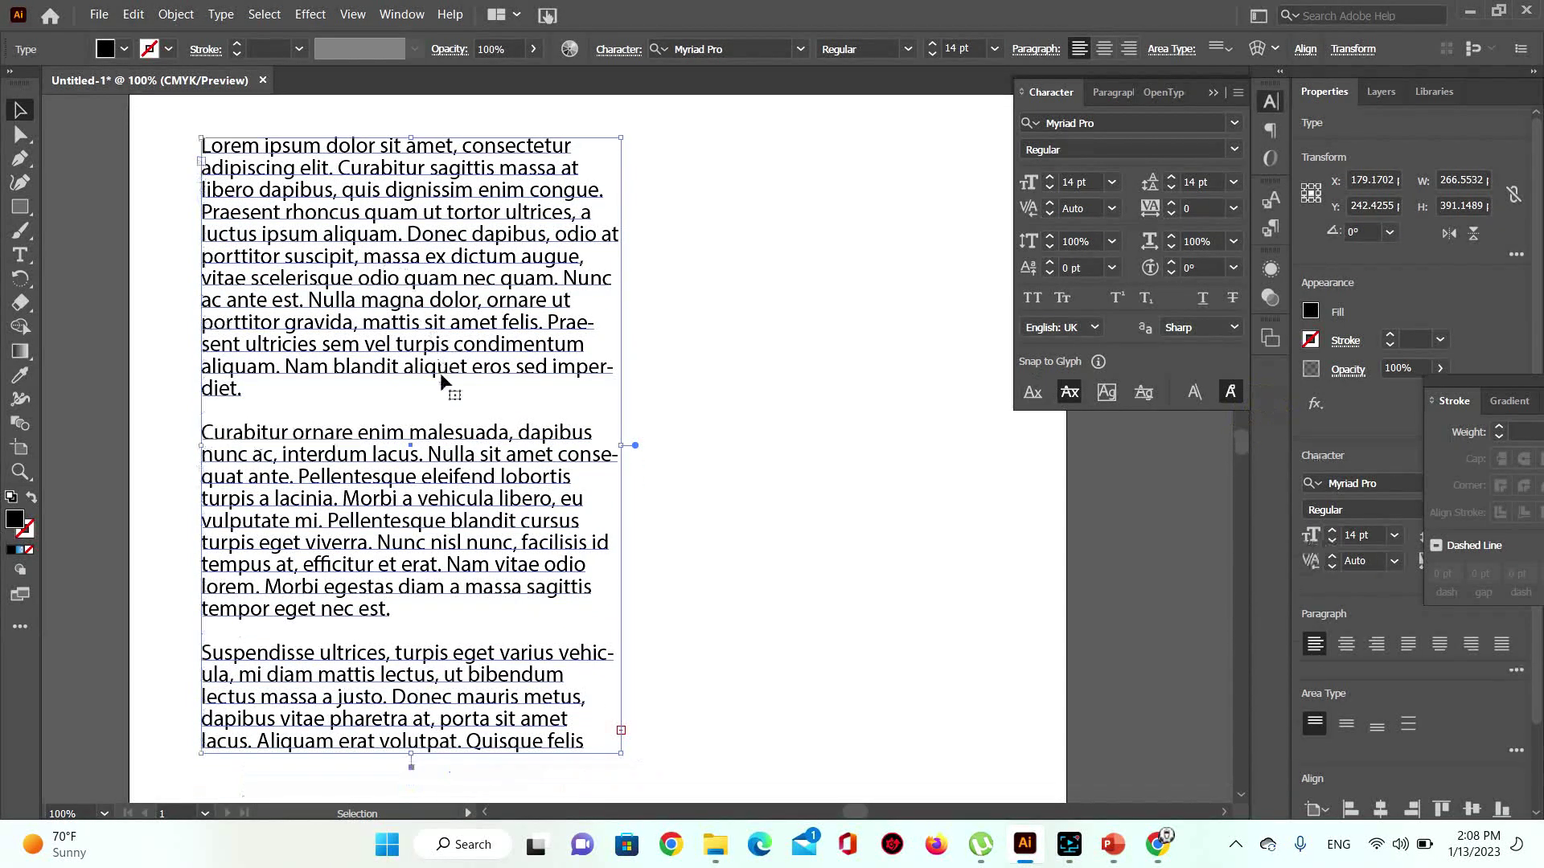
Step: Deselect the Lorem Ipsum frame and show its Paragraph panel with indents and spacing at 0 pt
scroll(440, 384, "down", 5)
scroll(442, 385, "up", 6)
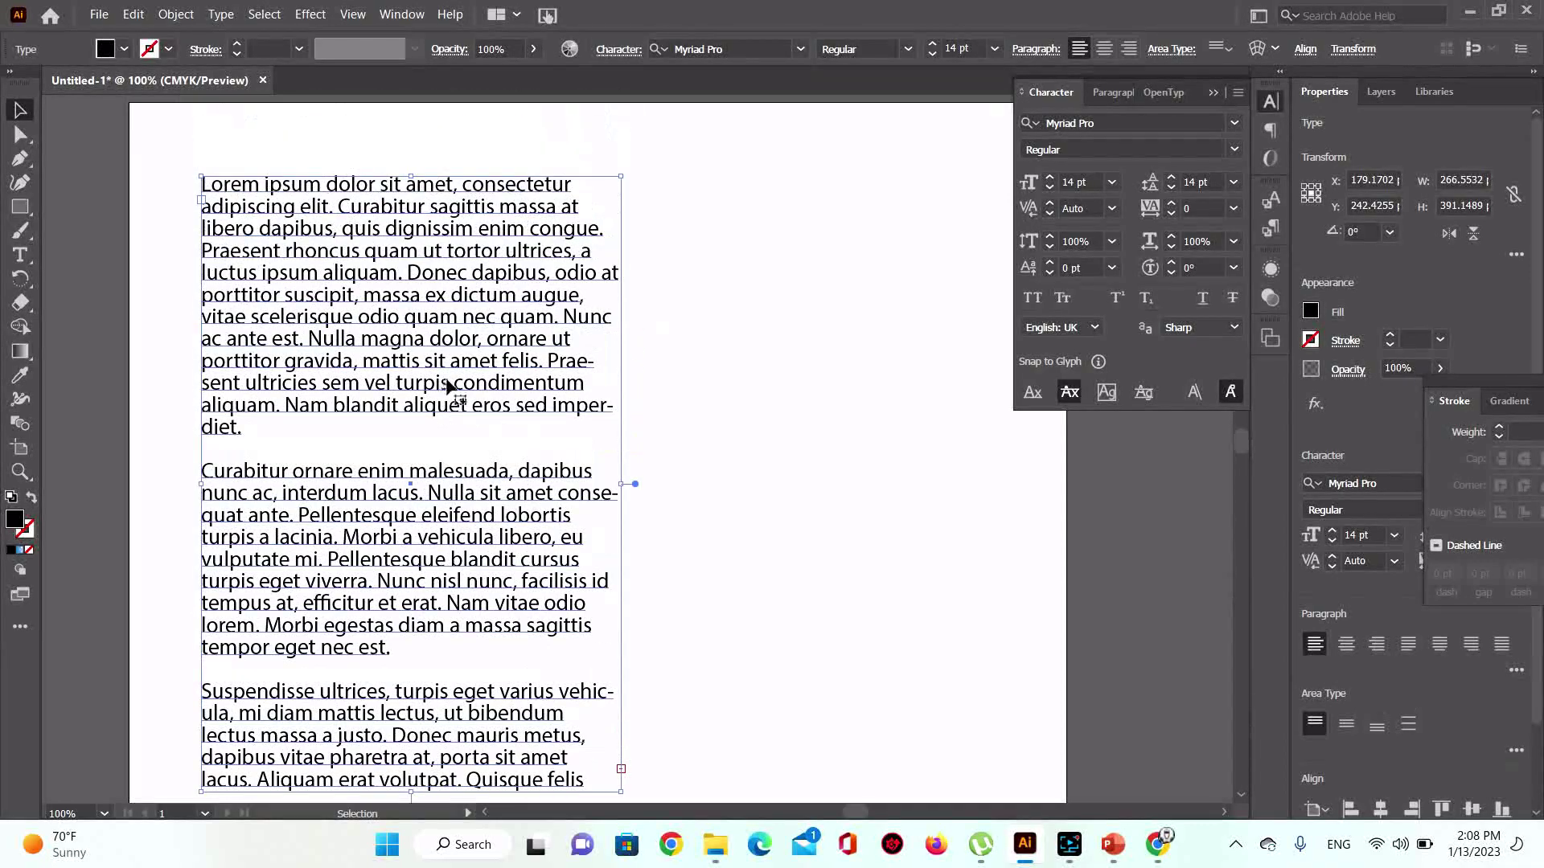
scroll(448, 387, "up", 2)
scroll(451, 390, "down", 8)
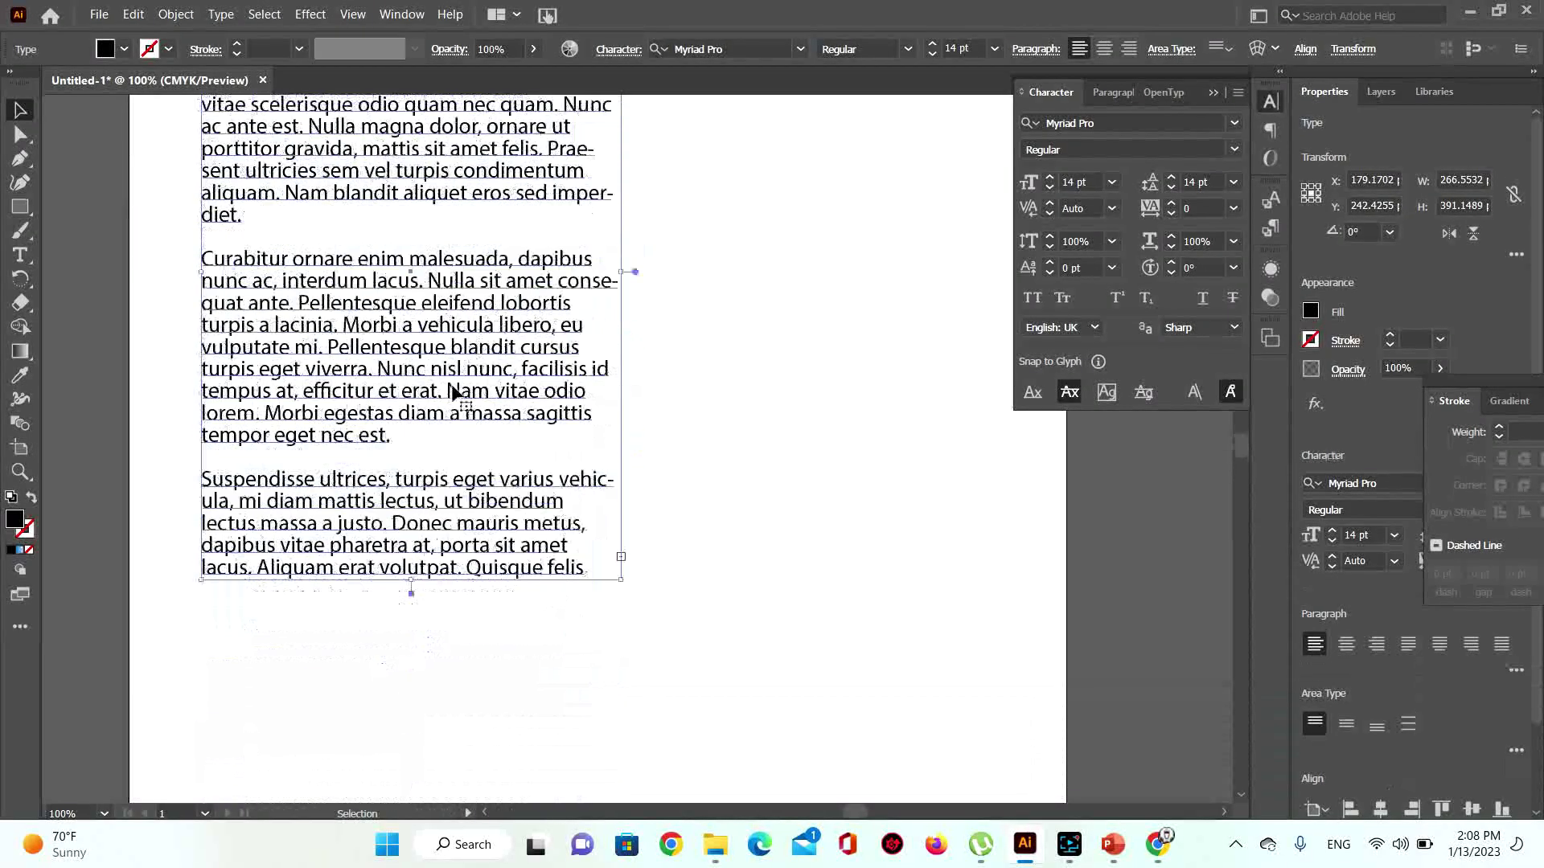
scroll(454, 394, "up", 7)
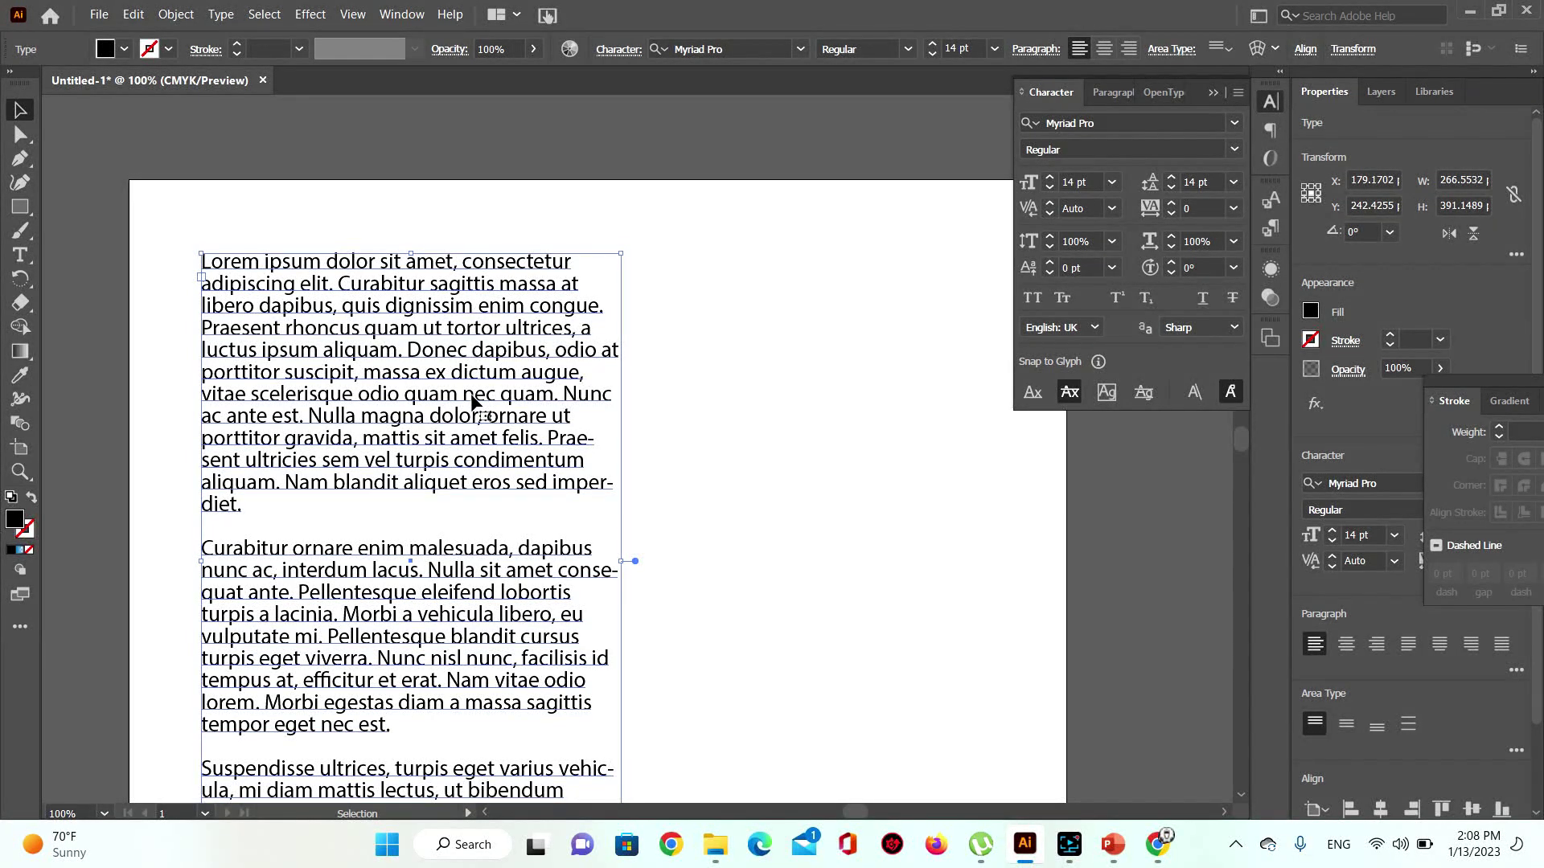
scroll(473, 400, "down", 3)
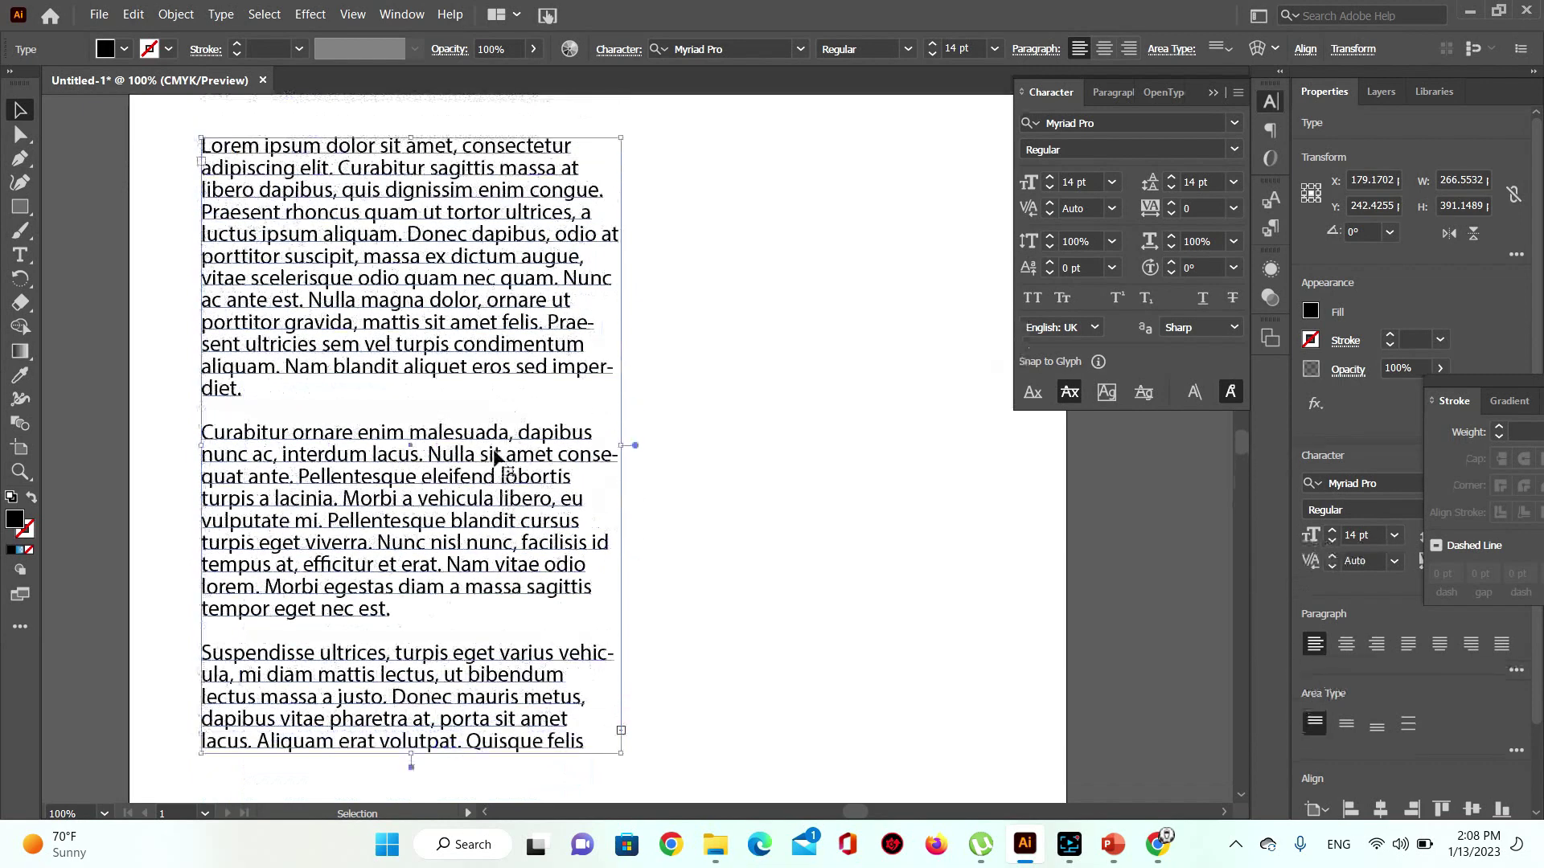
scroll(497, 456, "up", 2)
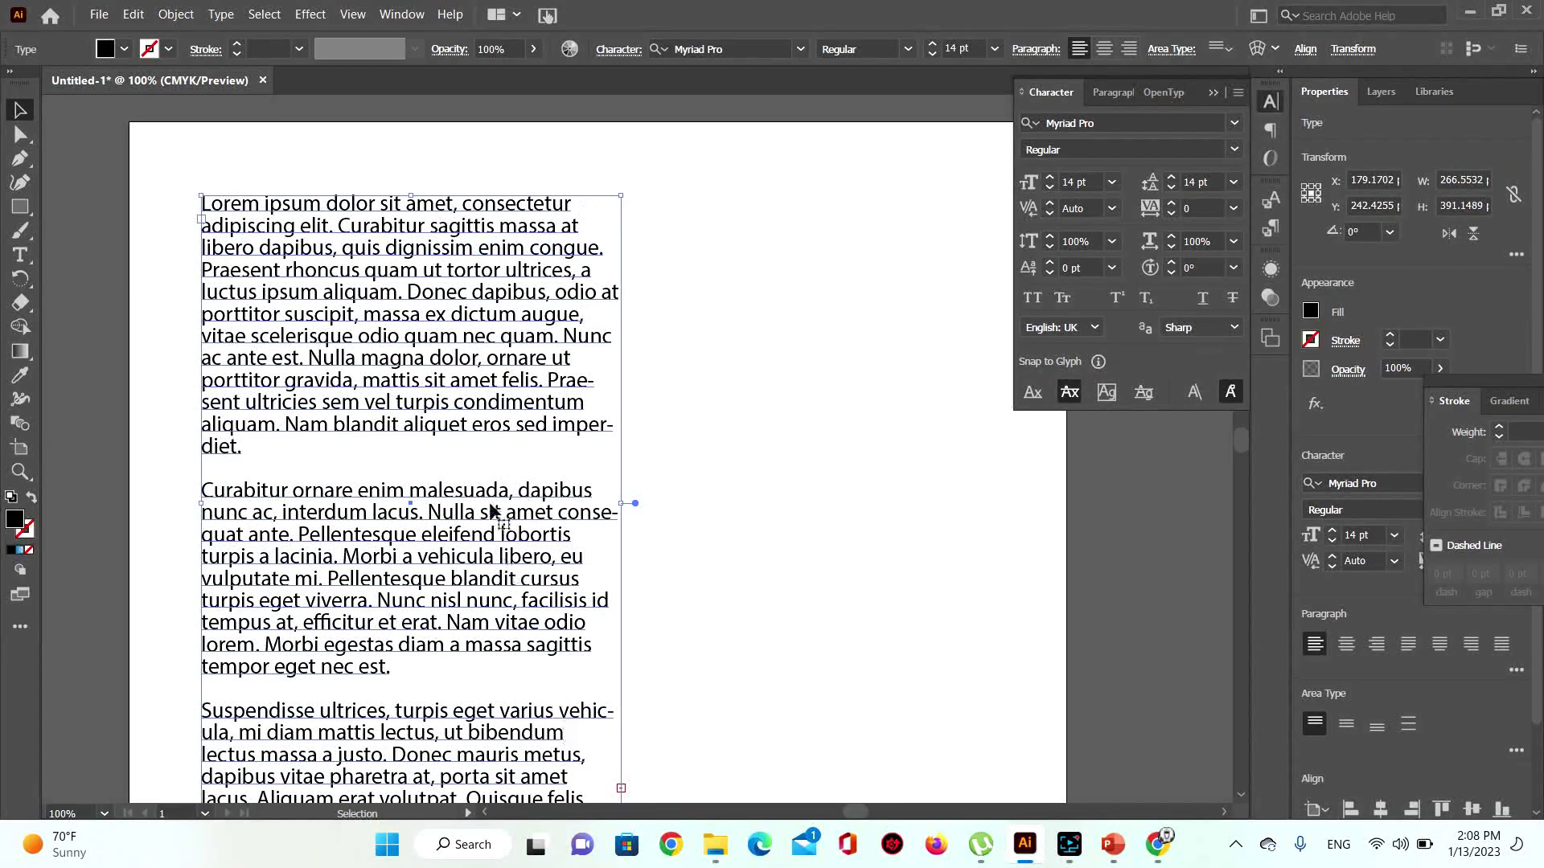
scroll(492, 512, "down", 4)
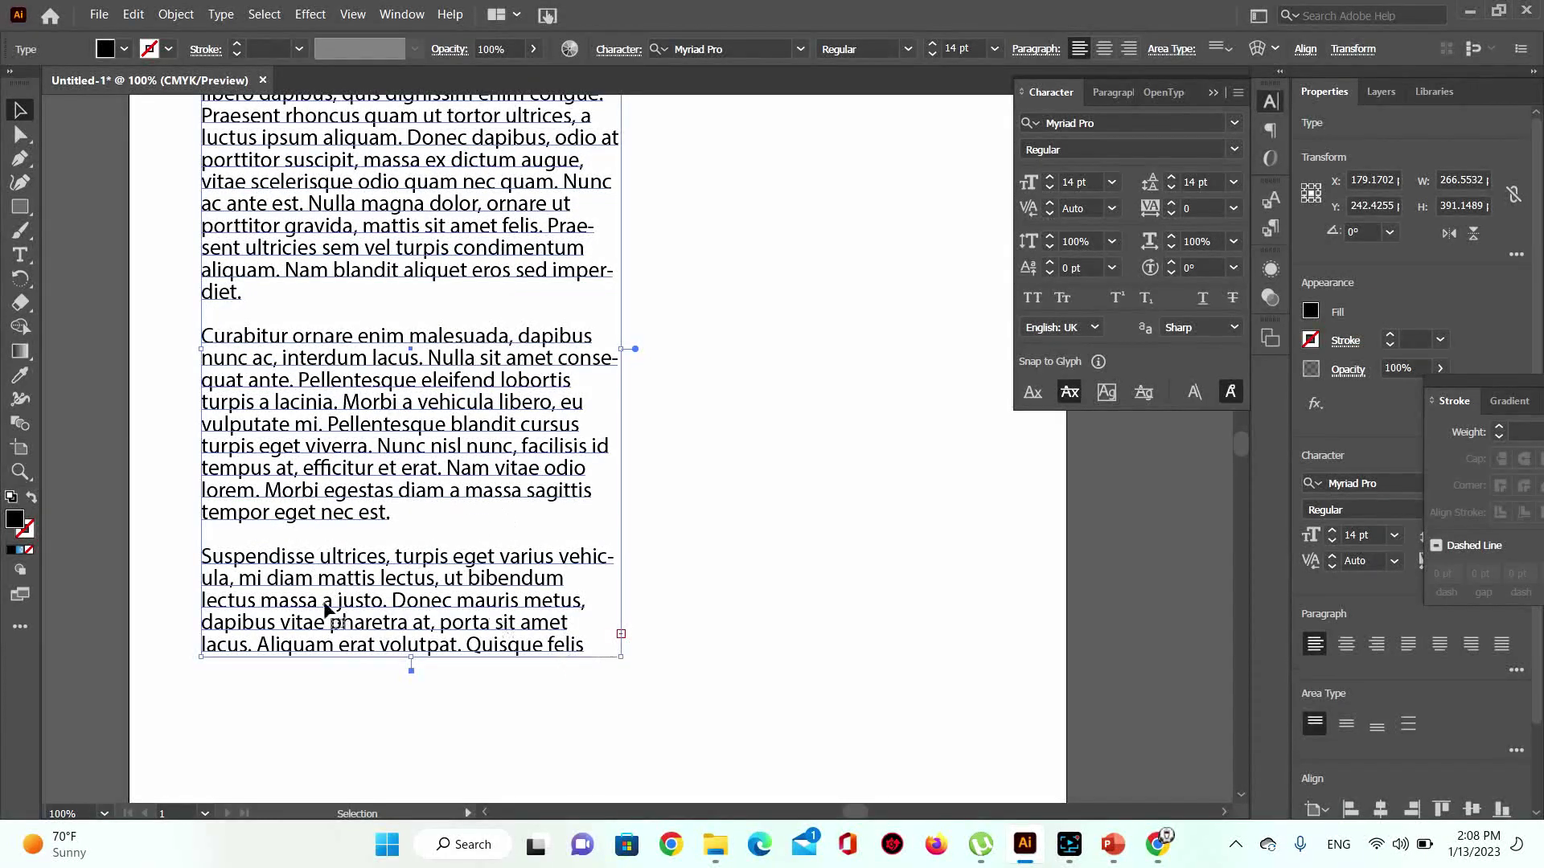
left_click(742, 387)
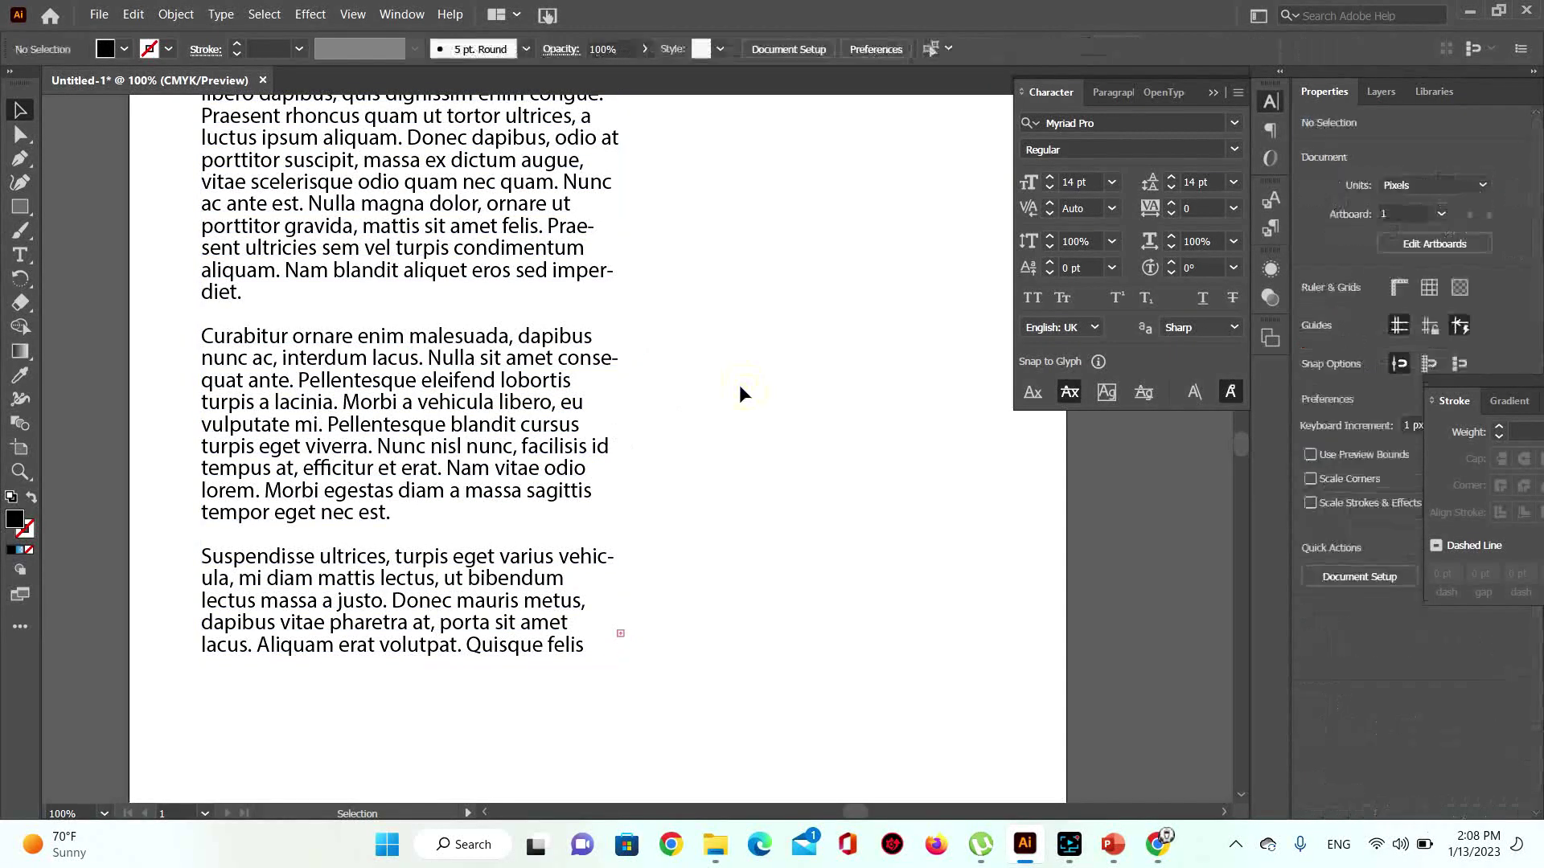
scroll(731, 402, "up", 2)
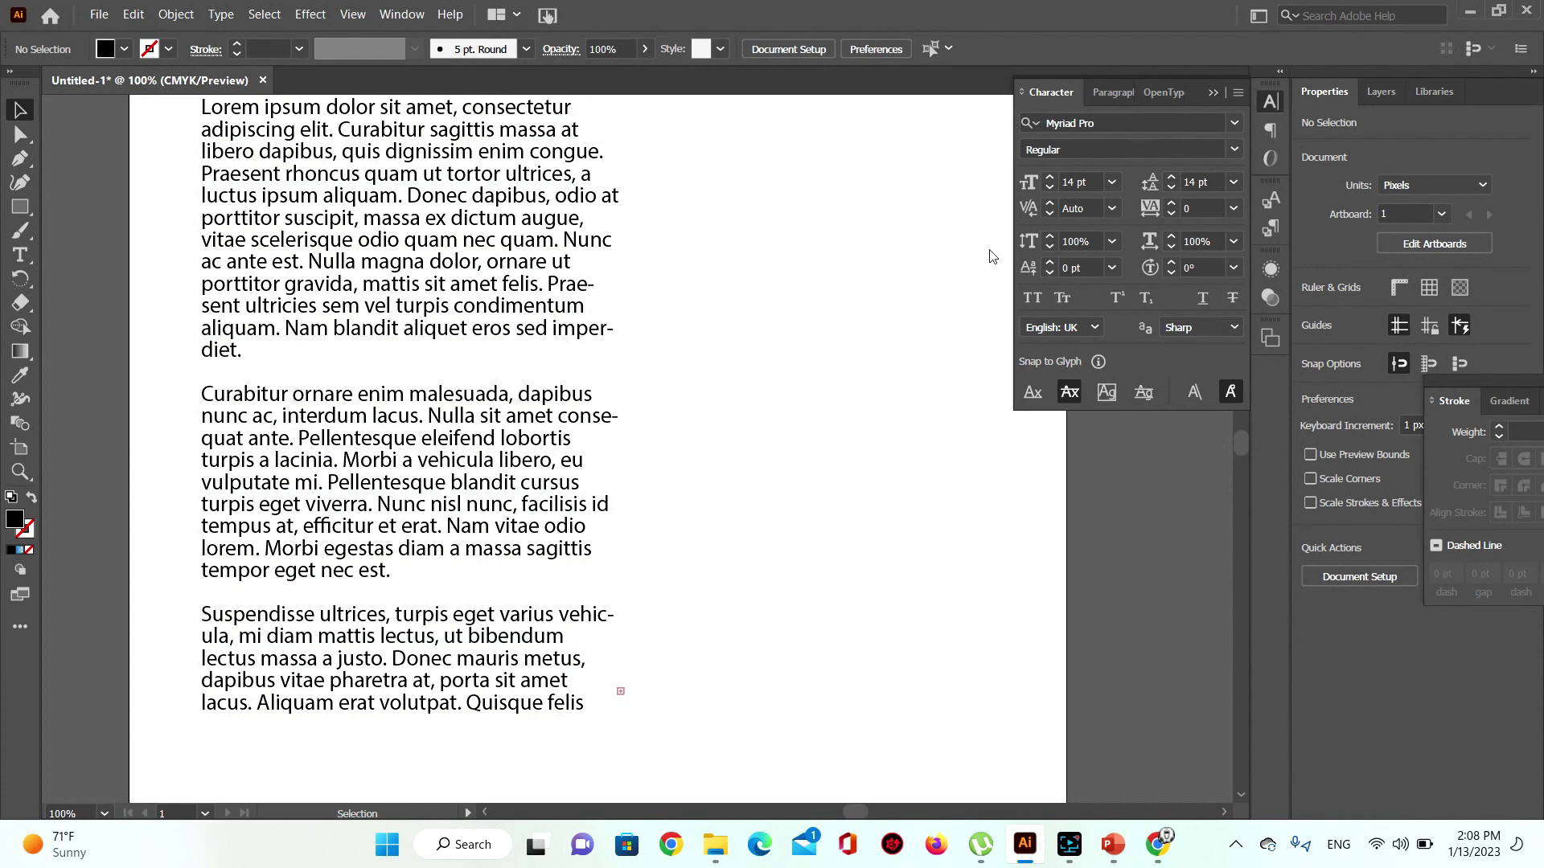
scroll(868, 286, "up", 2)
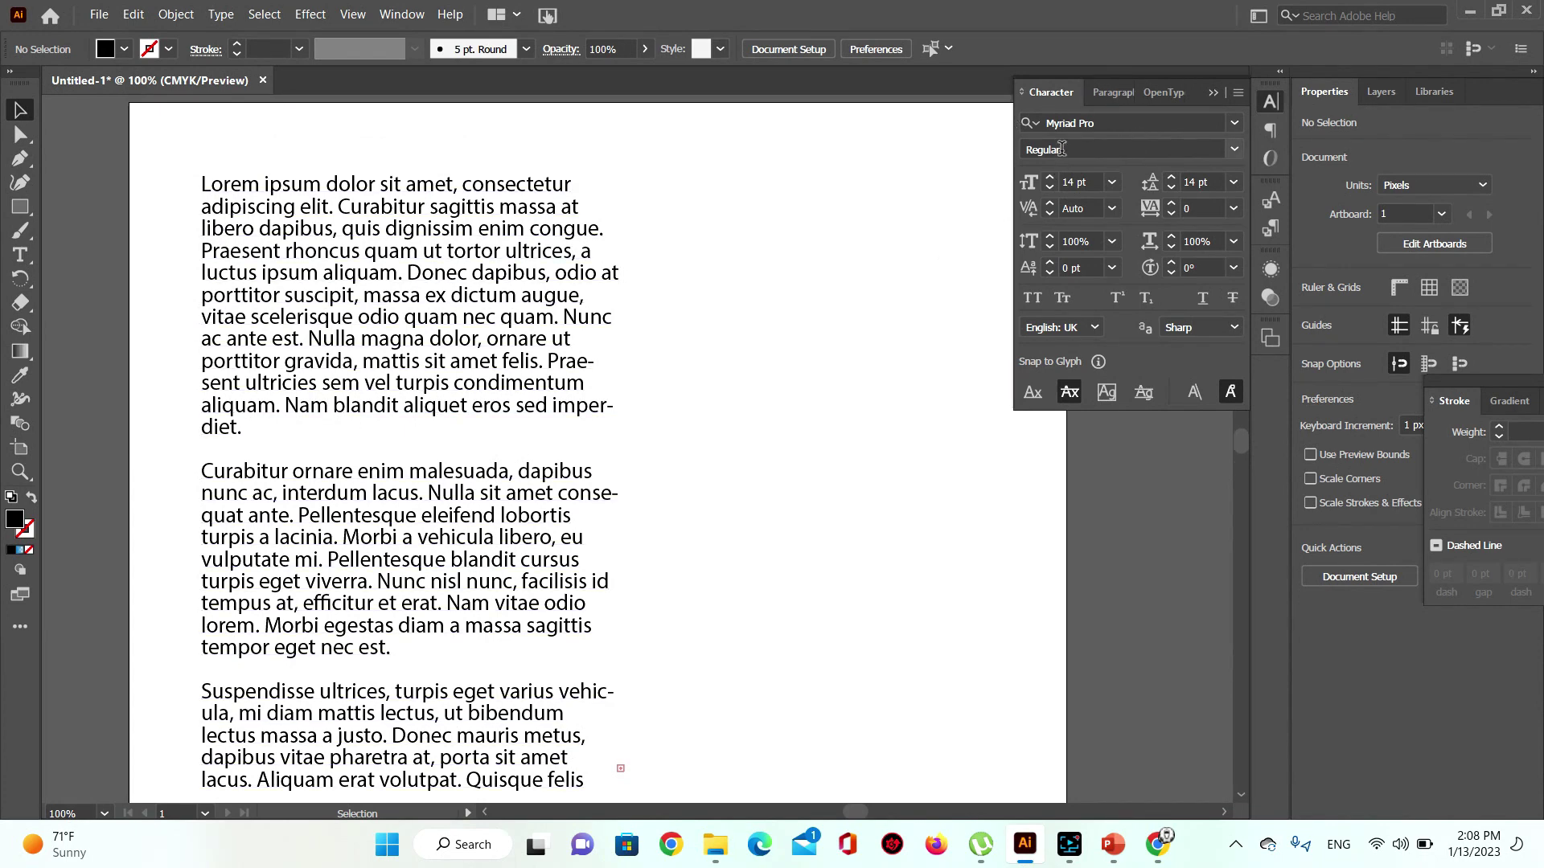
left_click(1110, 94)
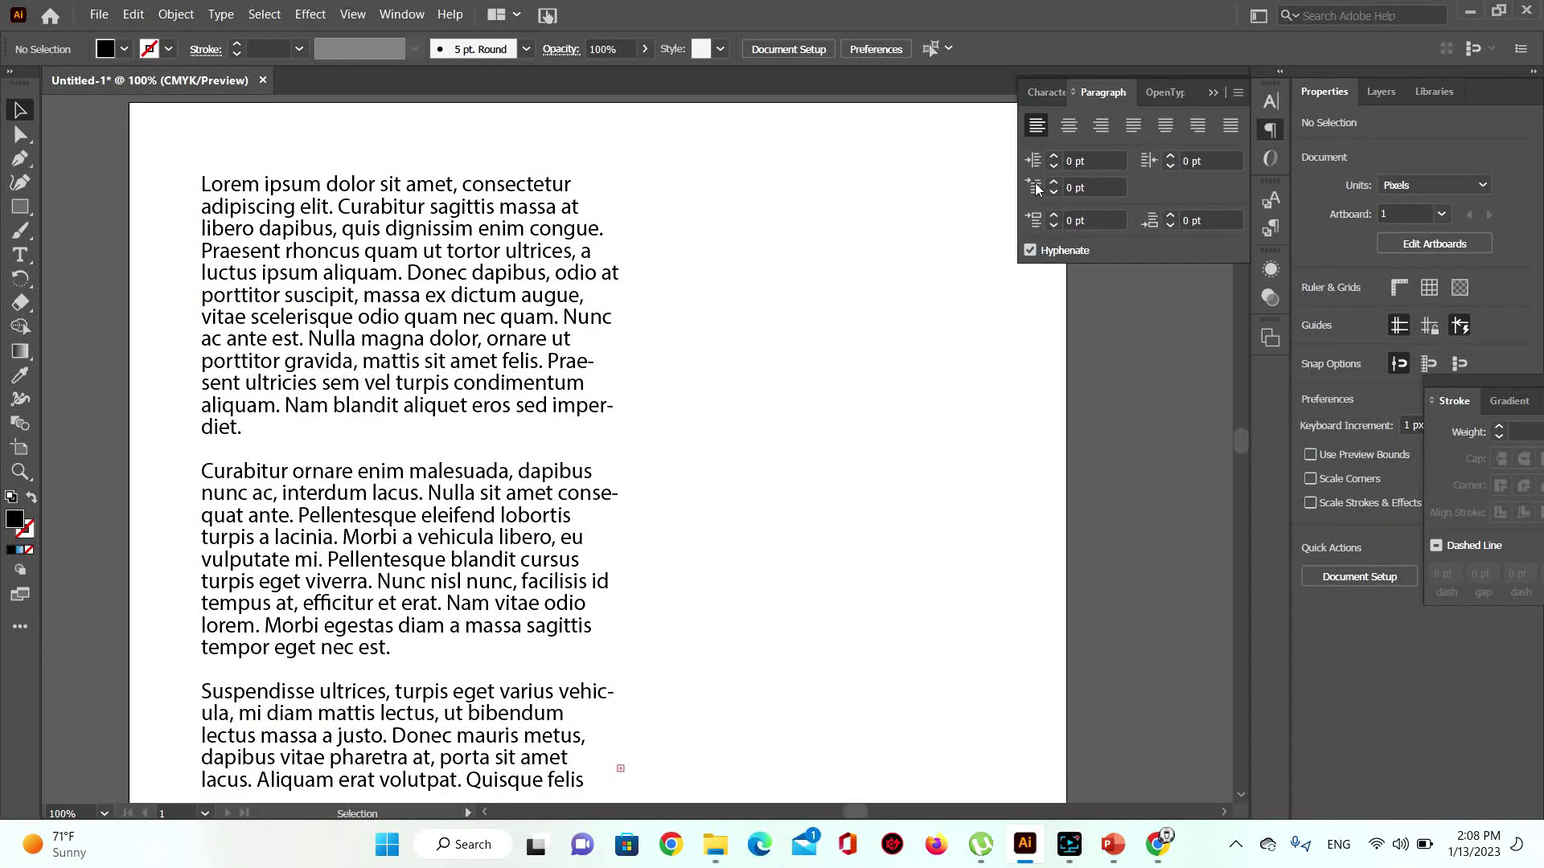
left_click(206, 189)
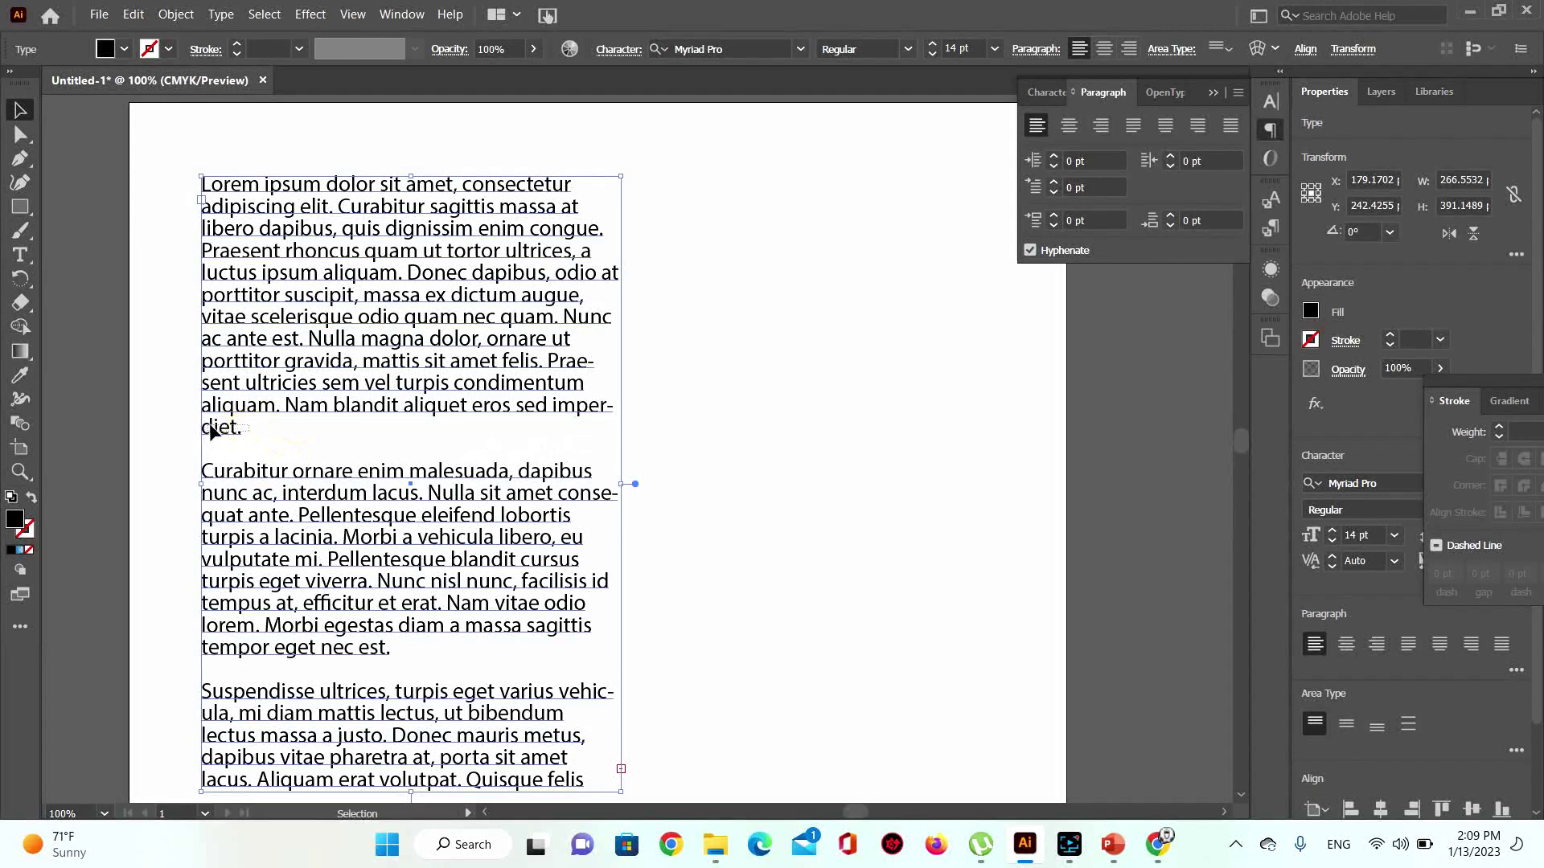
double_click(238, 423)
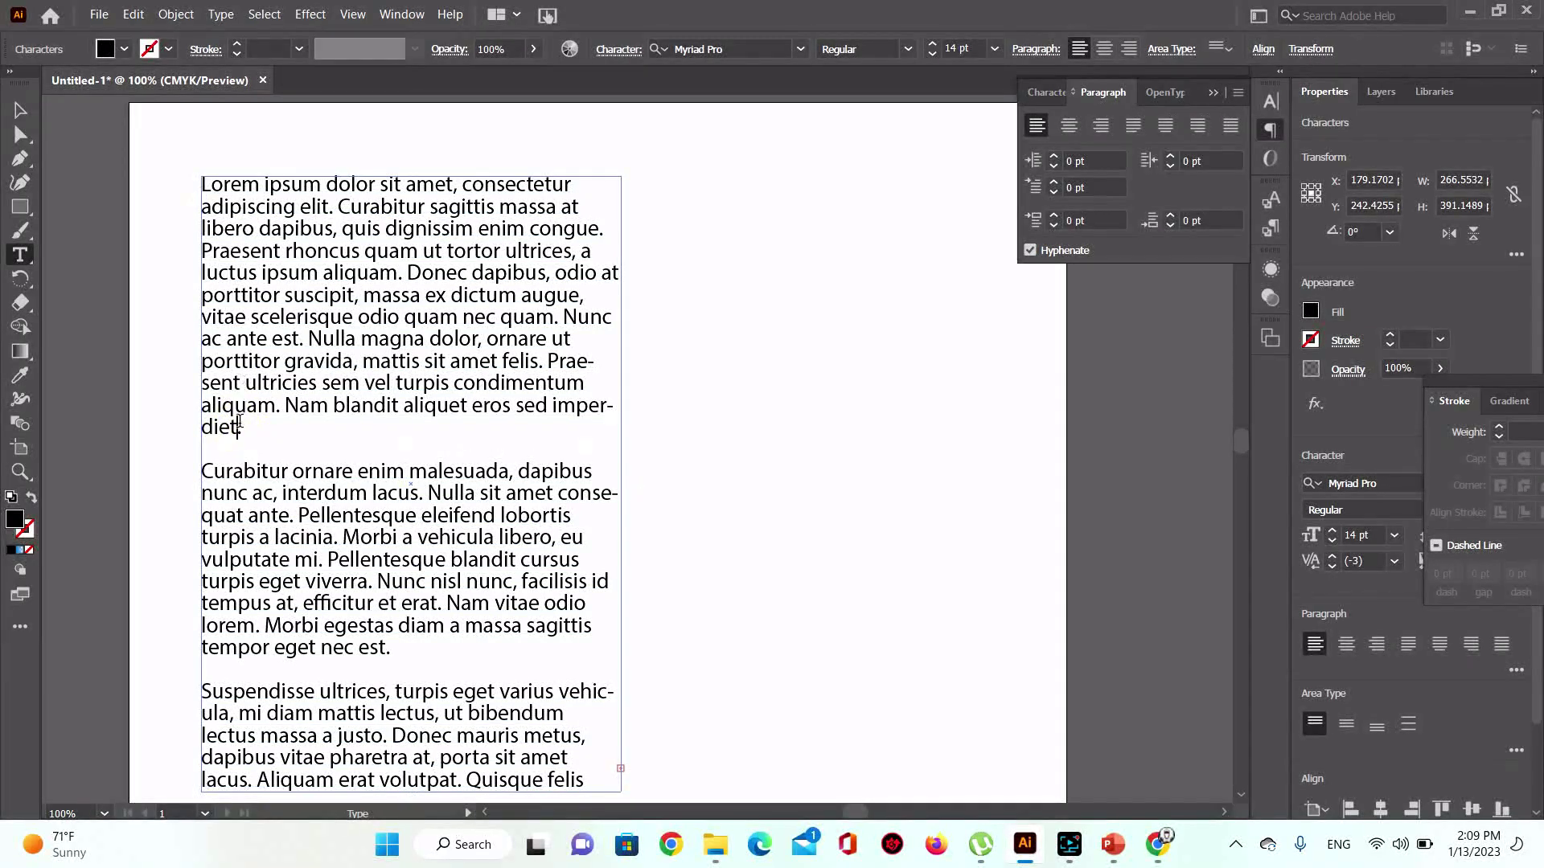
left_click_drag(243, 433, 197, 158)
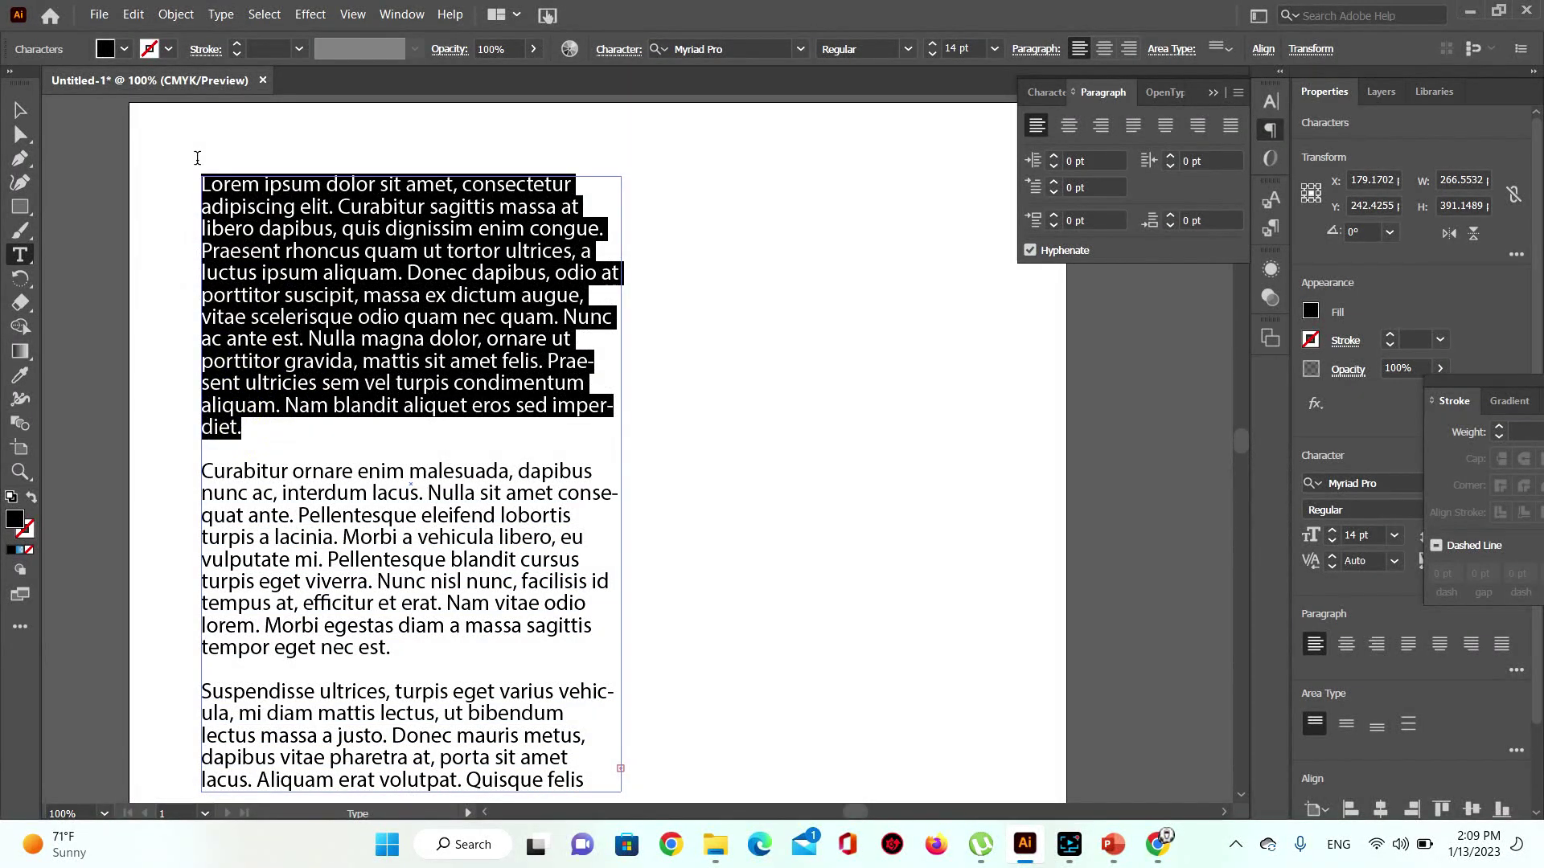
left_click(1054, 158)
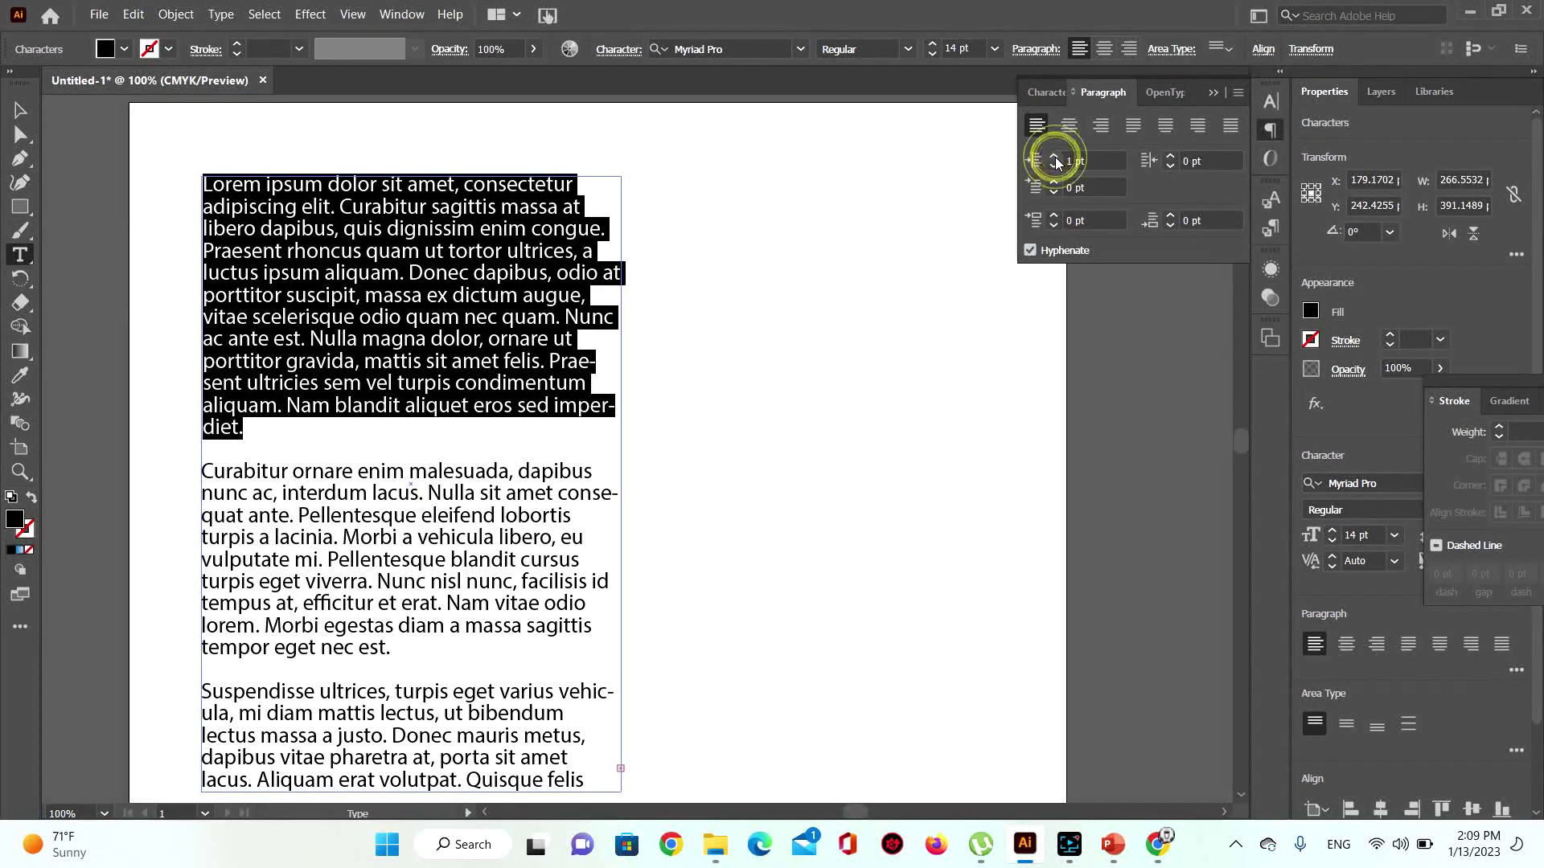
left_click_drag(1055, 158, 1056, 161)
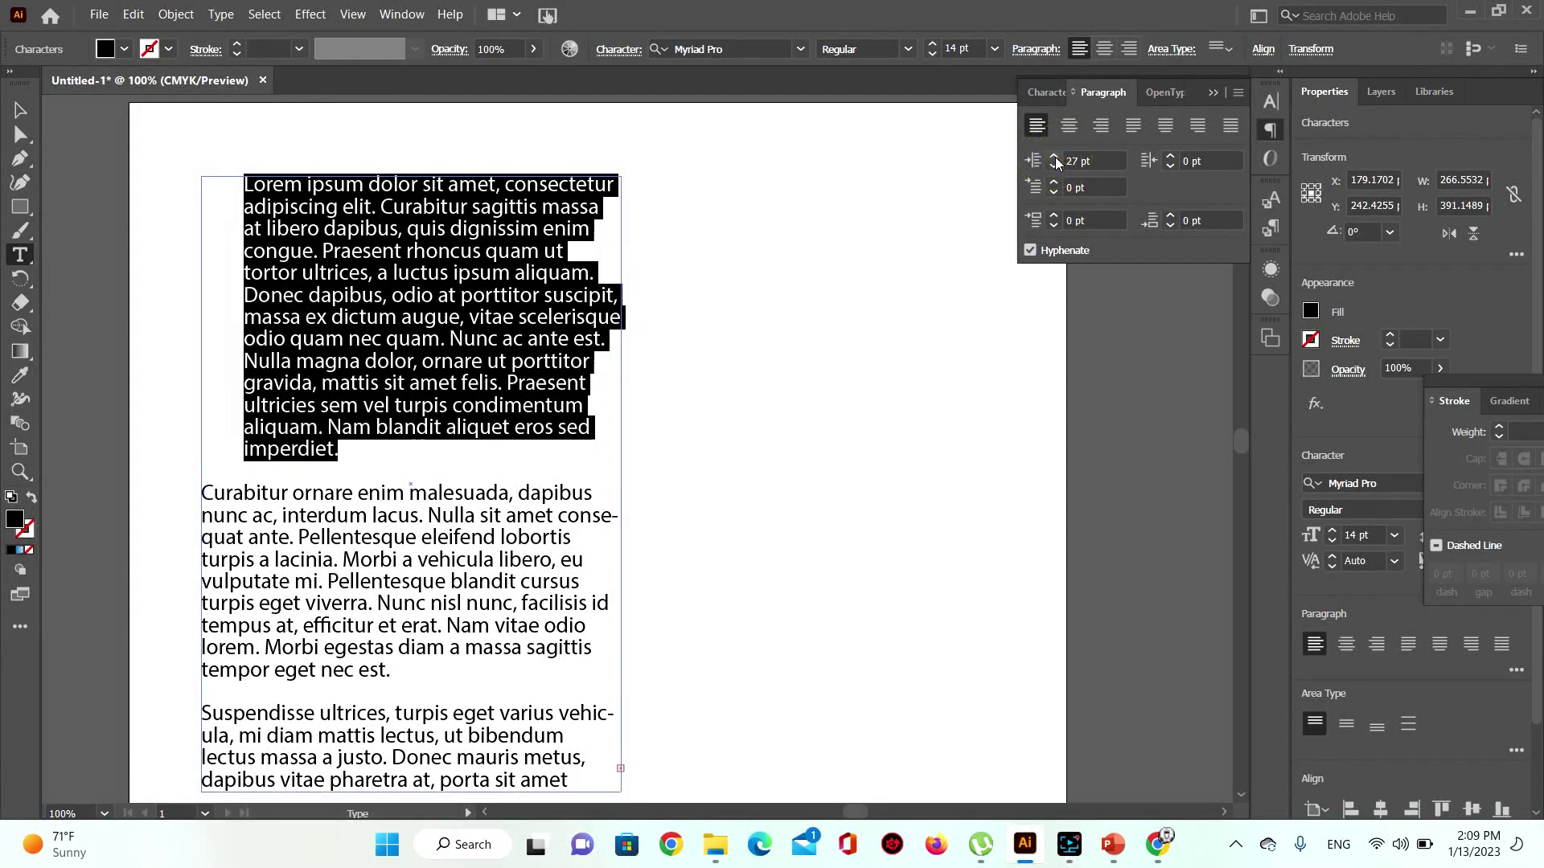
left_click(1169, 167)
left_click(1169, 169)
left_click(1169, 169)
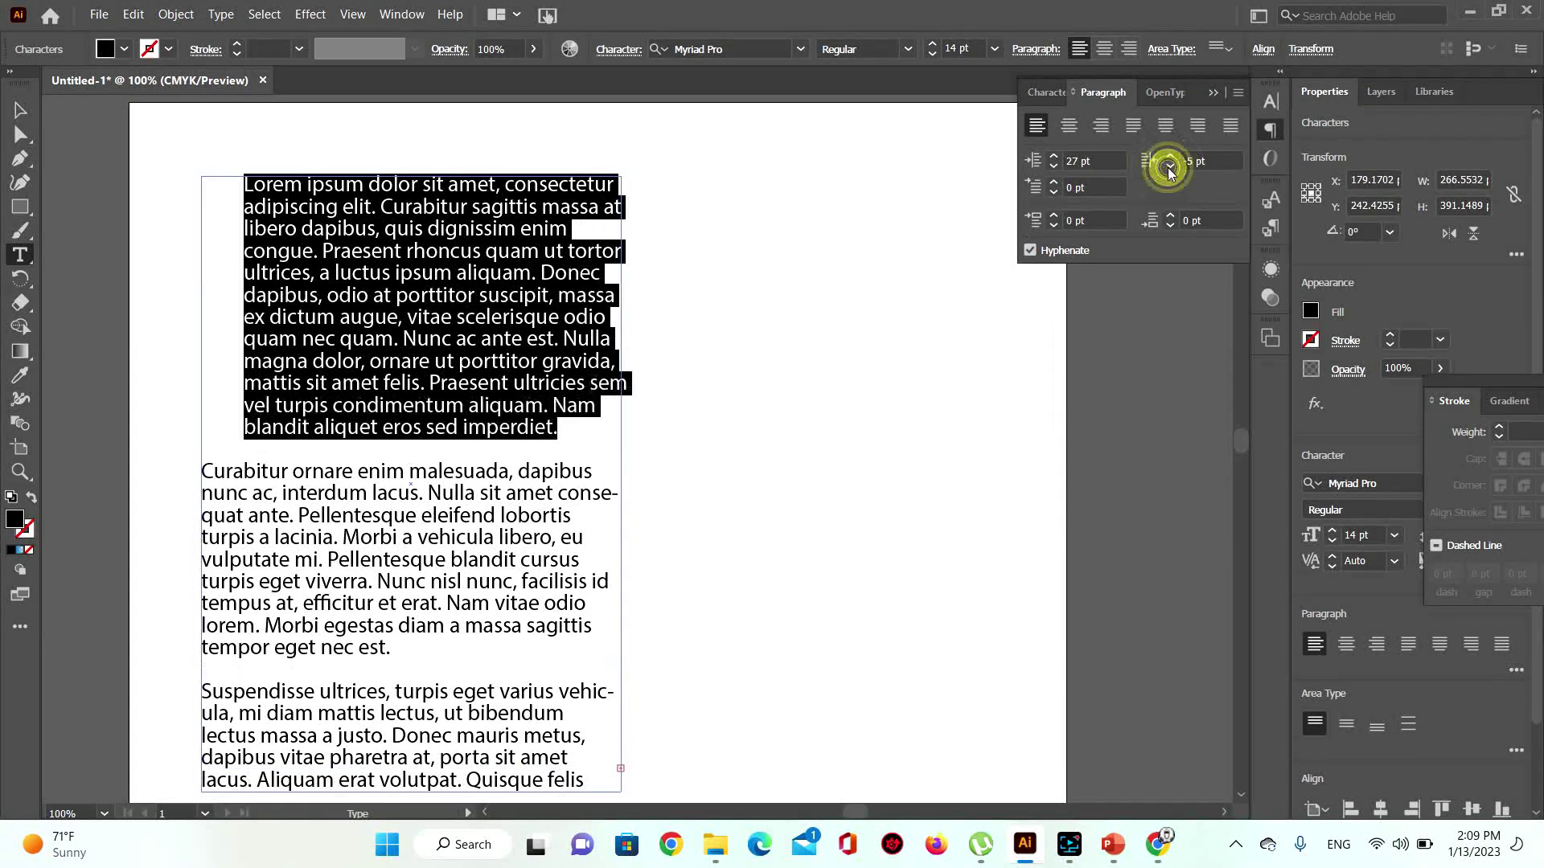
mouse_move(1168, 167)
left_mouse_down()
mouse_move(1182, 161)
mouse_move(1147, 165)
left_mouse_up()
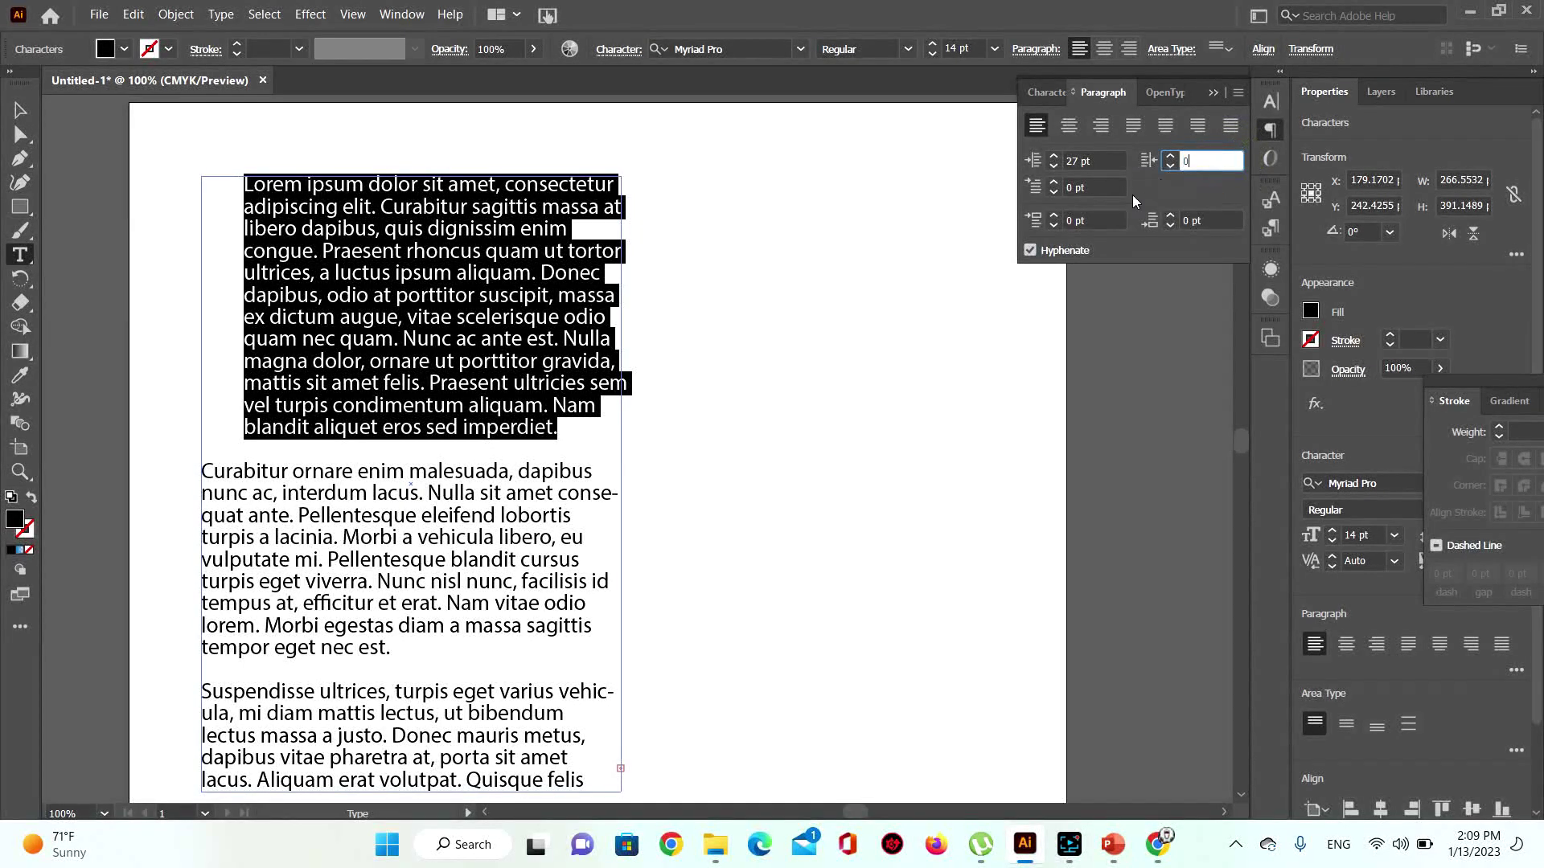
left_click(1069, 163)
left_click(1053, 170)
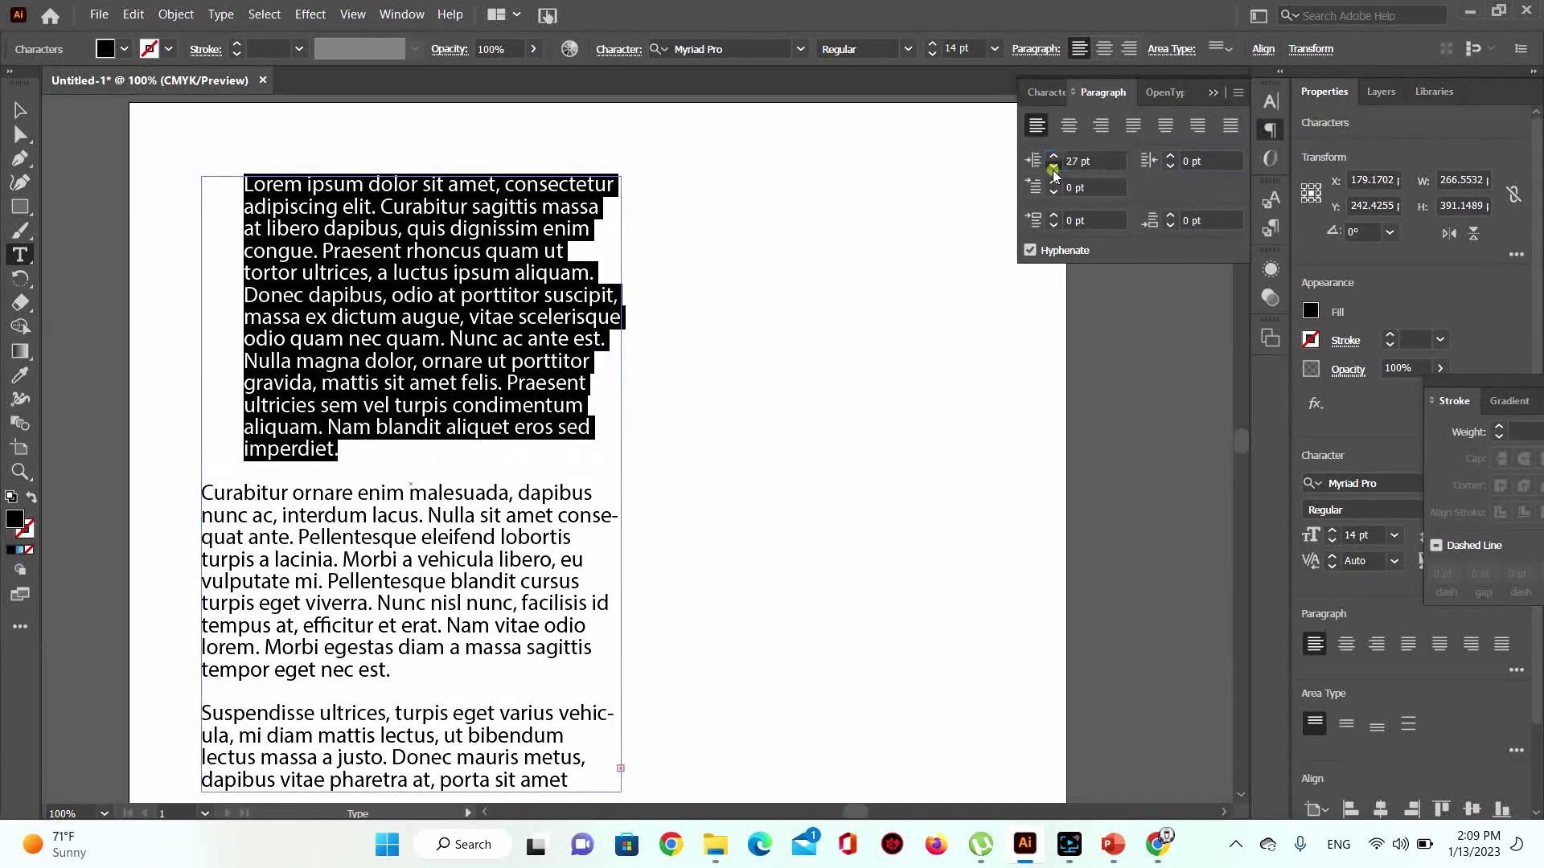
left_click(1053, 170)
left_click(1053, 170)
left_click_drag(1053, 170, 1053, 170)
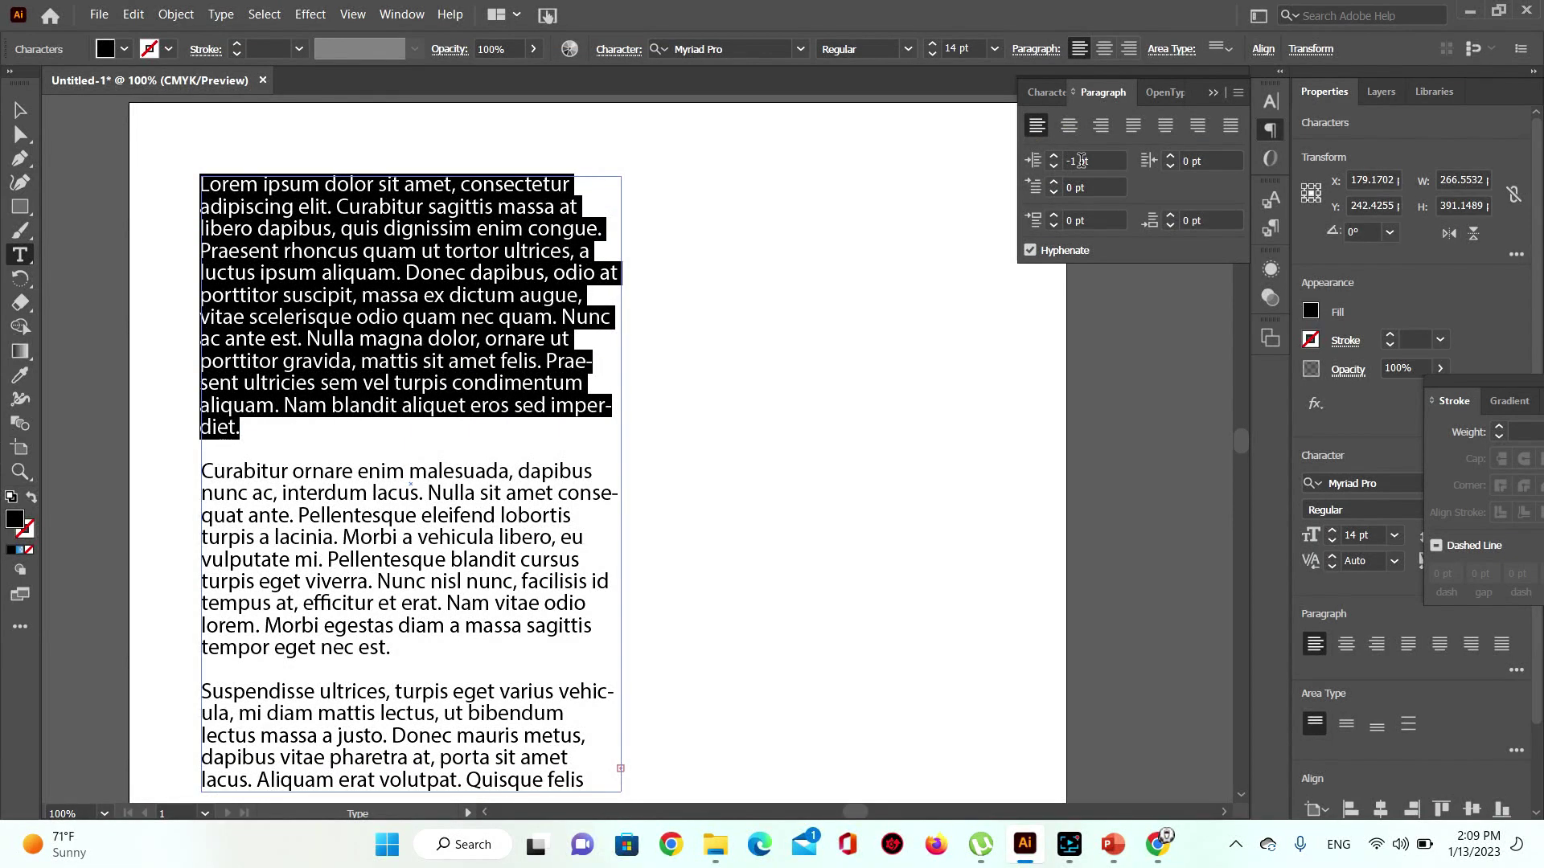
double_click(1075, 162)
key("Return")
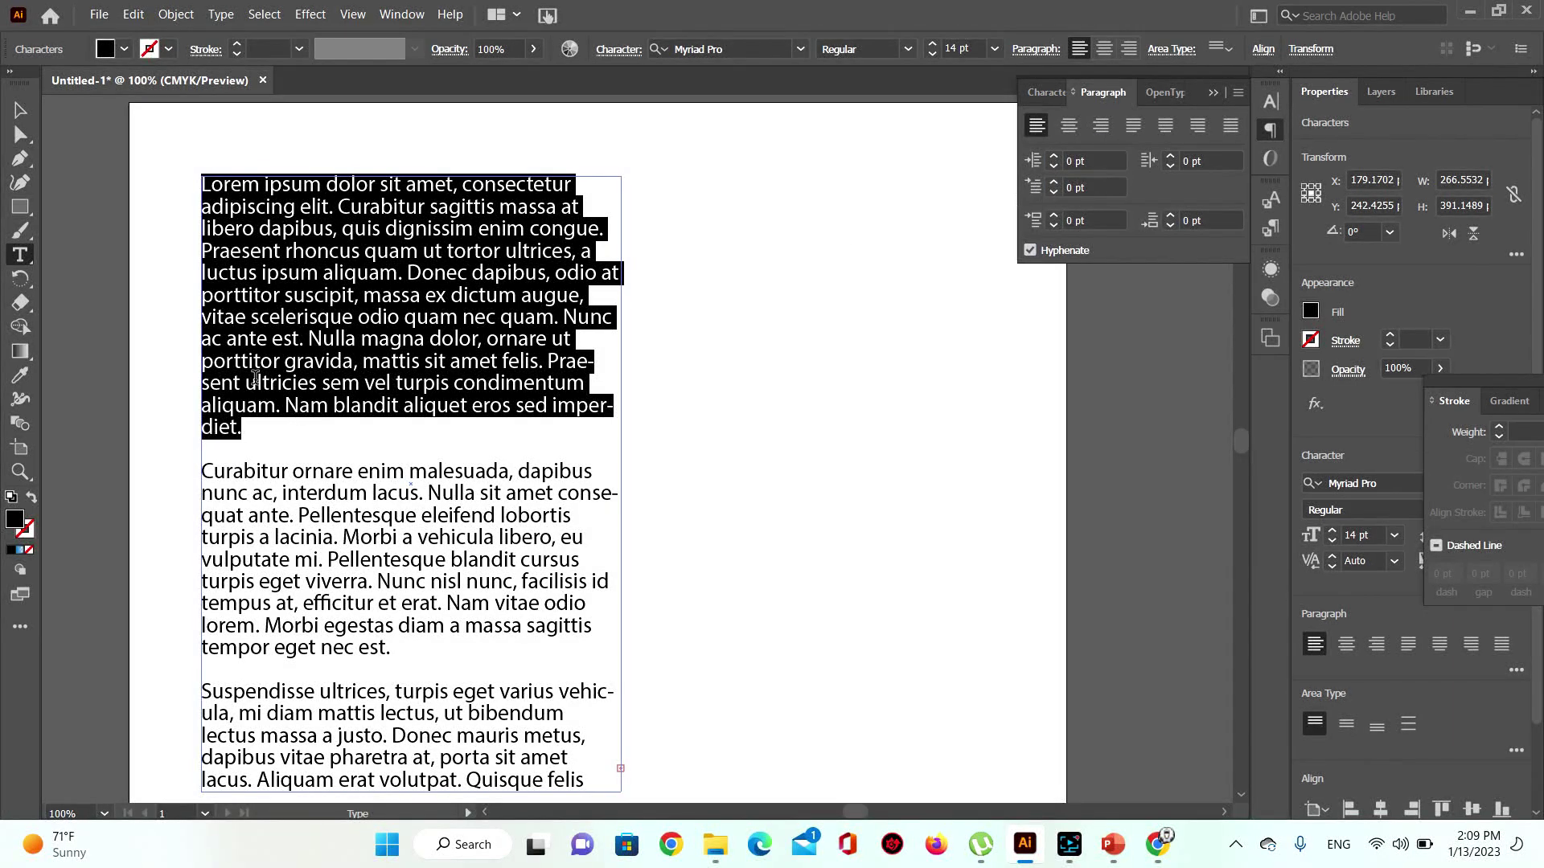
Step: Give the Curabitur paragraph a 33 pt first-line indent
left_click(211, 473)
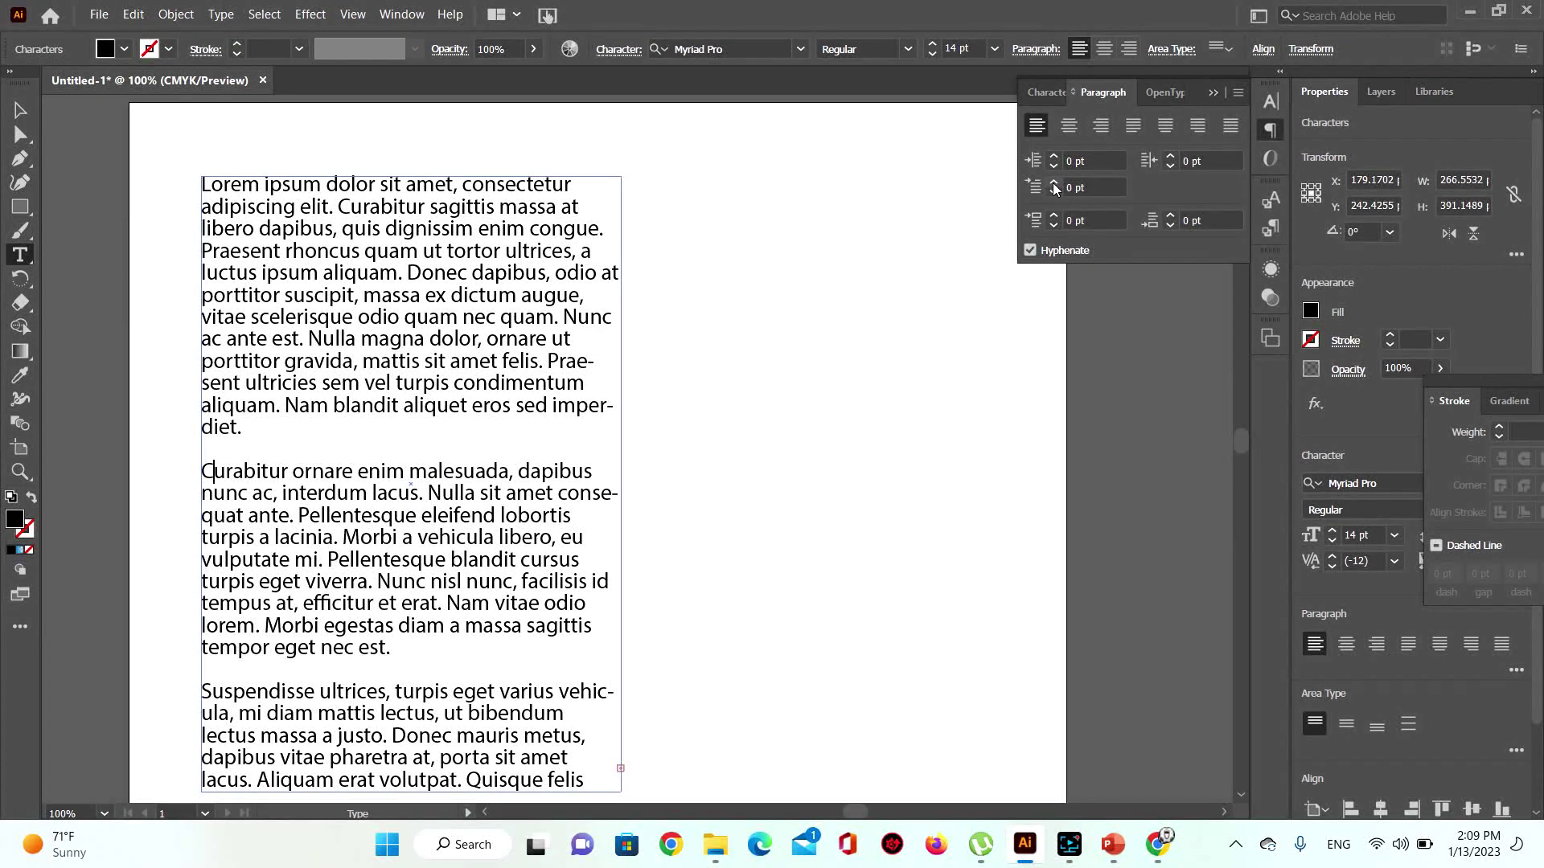
left_click(256, 473)
left_click_drag(398, 656, 176, 467)
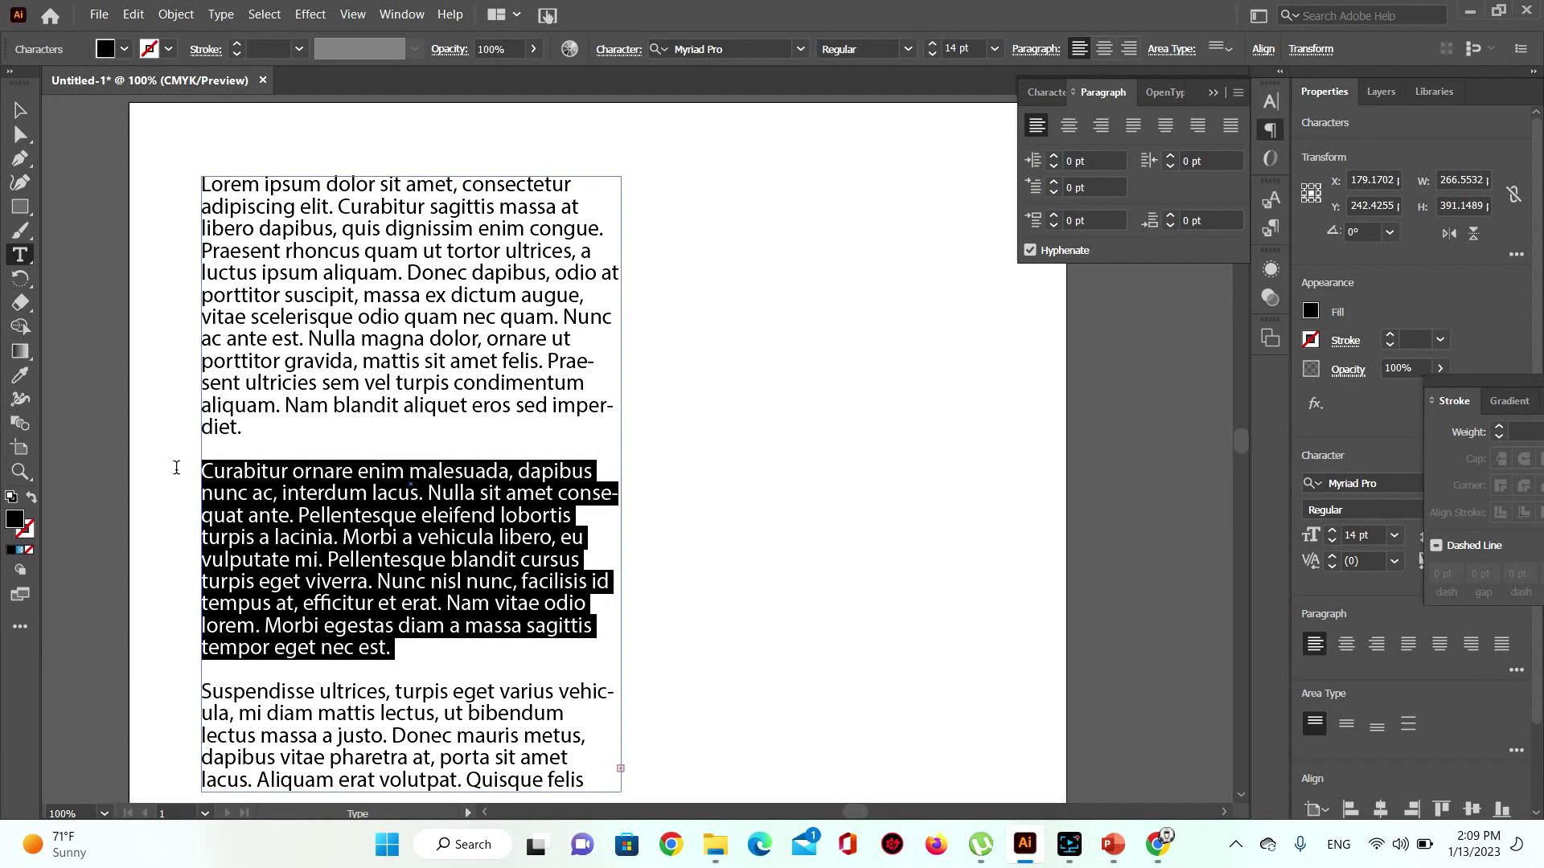
left_click(1053, 184)
left_click(1053, 185)
left_click(1053, 185)
left_click(1054, 185)
left_click(1054, 185)
left_click(1053, 184)
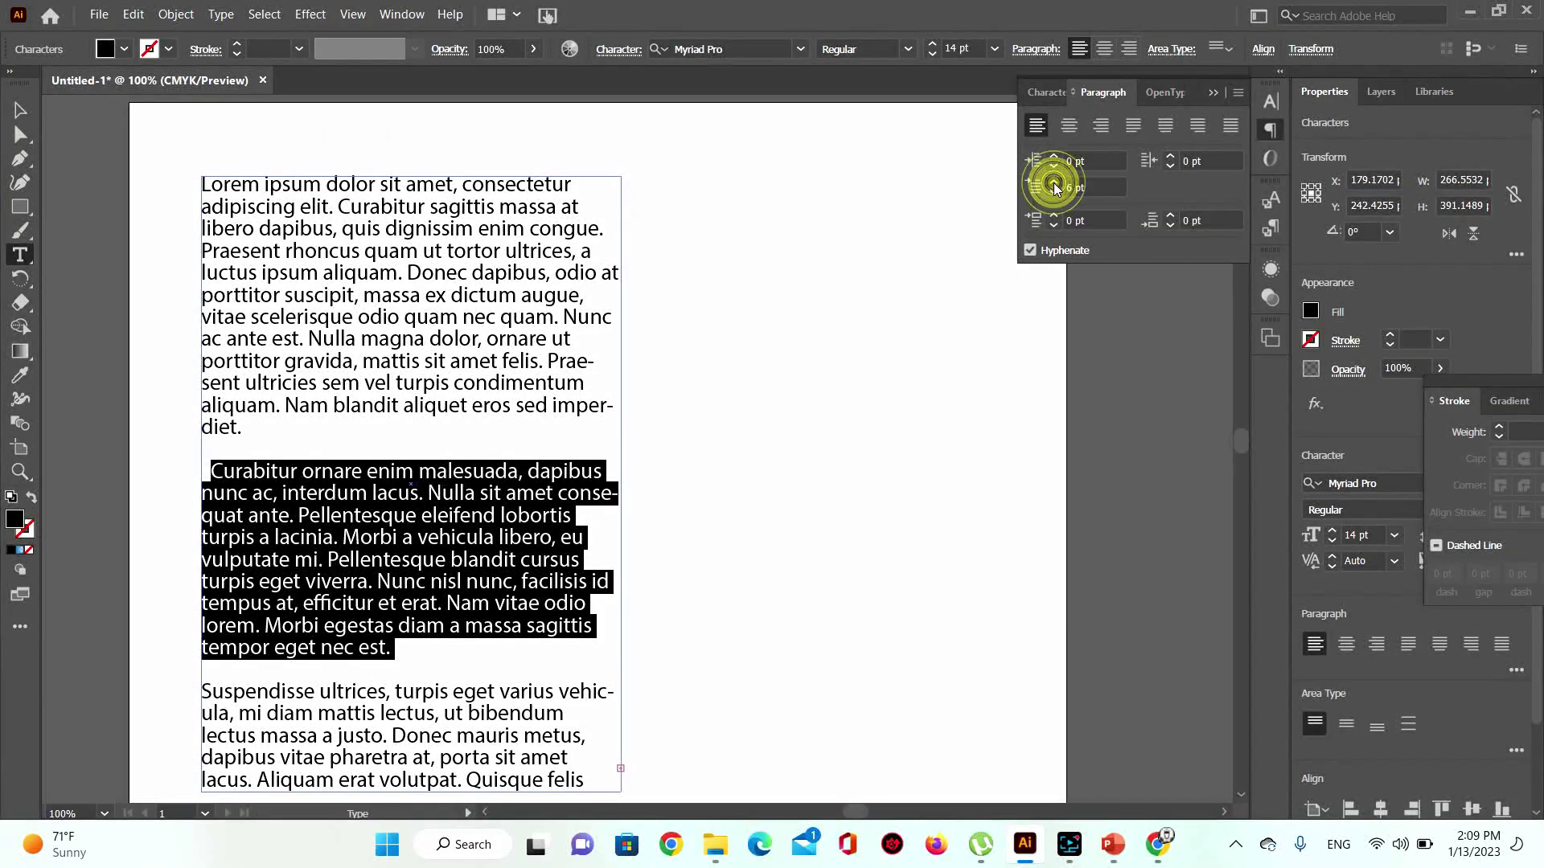
left_click(1054, 183)
left_click(1054, 183)
left_click(1054, 183)
left_click(1054, 184)
left_click(1054, 183)
left_click(1054, 184)
left_click(1054, 183)
left_click(1054, 184)
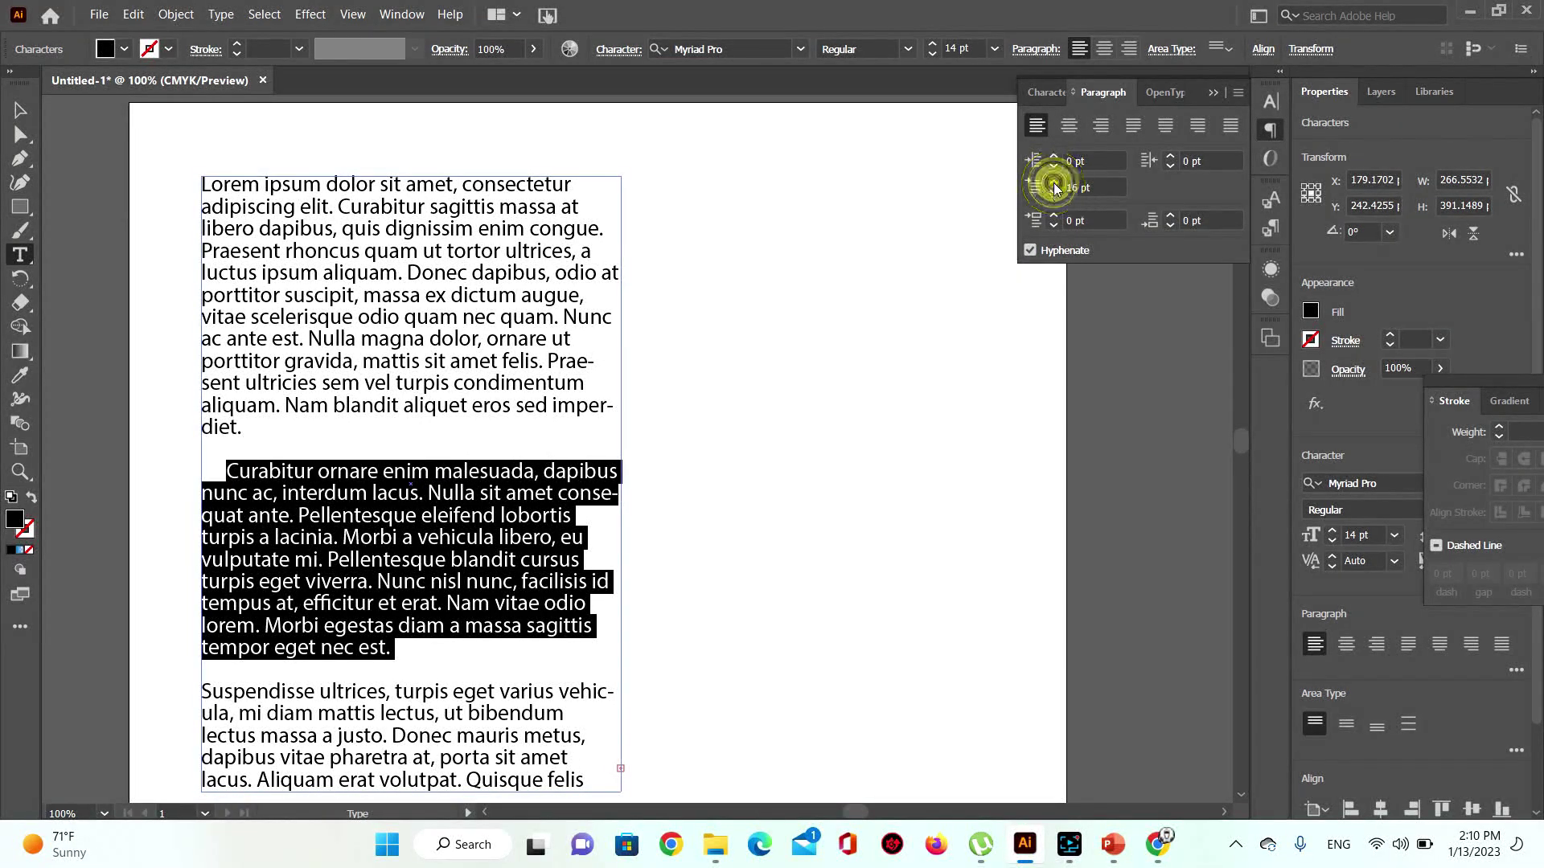
left_click(1054, 184)
left_click(1054, 183)
left_click(1054, 183)
left_click(1054, 183)
left_click(1054, 183)
left_click(1055, 183)
left_click(1055, 184)
left_click(1054, 183)
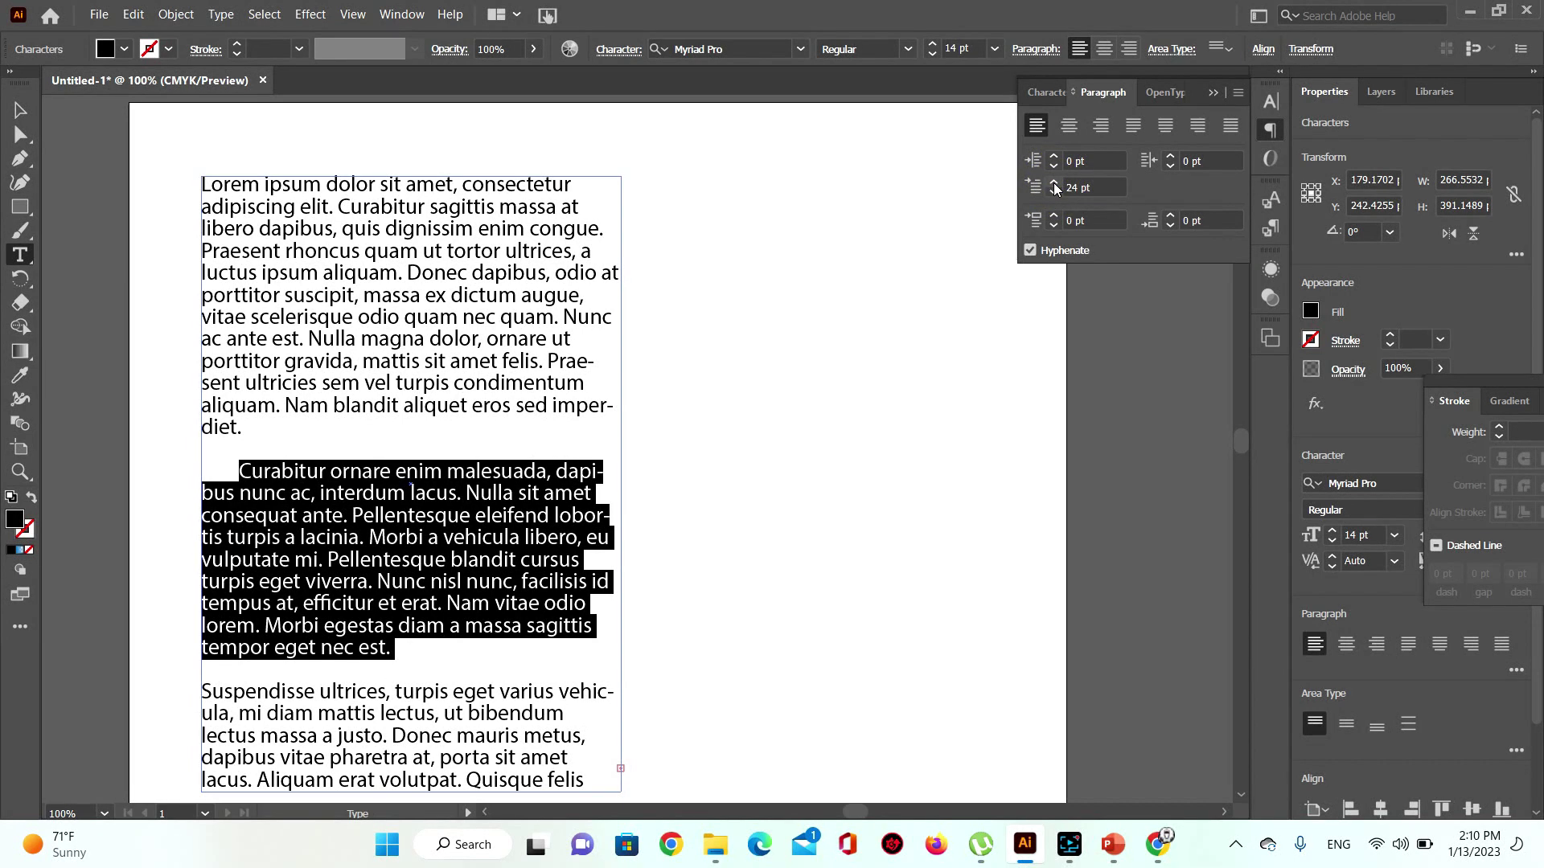
left_click(1054, 184)
left_click(1055, 184)
left_click(1054, 184)
left_click(1054, 184)
left_click(1054, 184)
left_click(1054, 184)
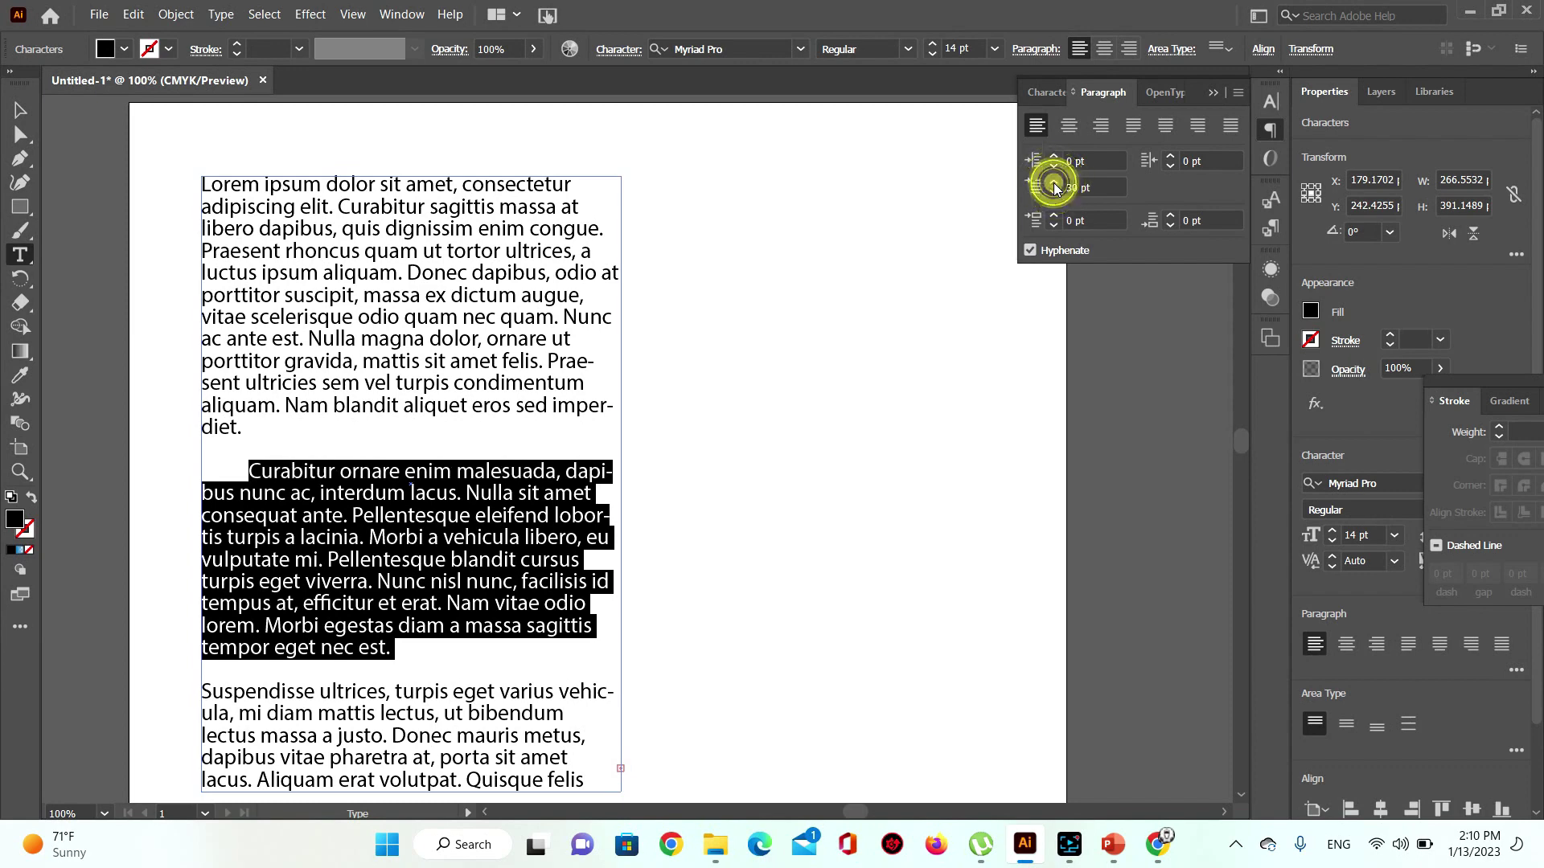
left_click(1054, 184)
left_click(1054, 184)
left_click(1054, 183)
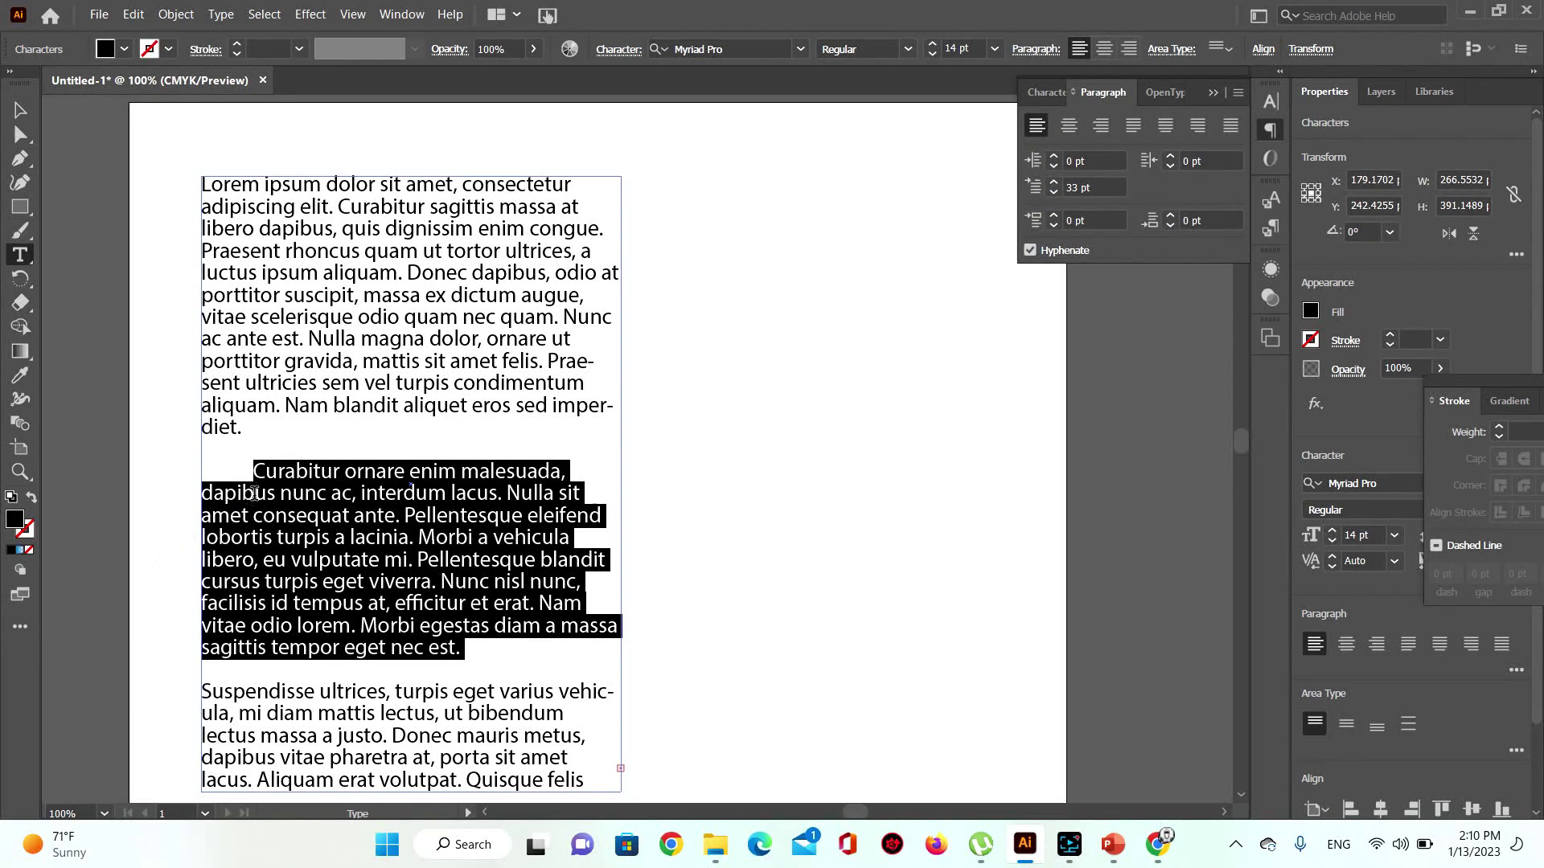
Step: Add an empty line after the Curabitur paragraph, then undo it
left_click(473, 651)
key("Return")
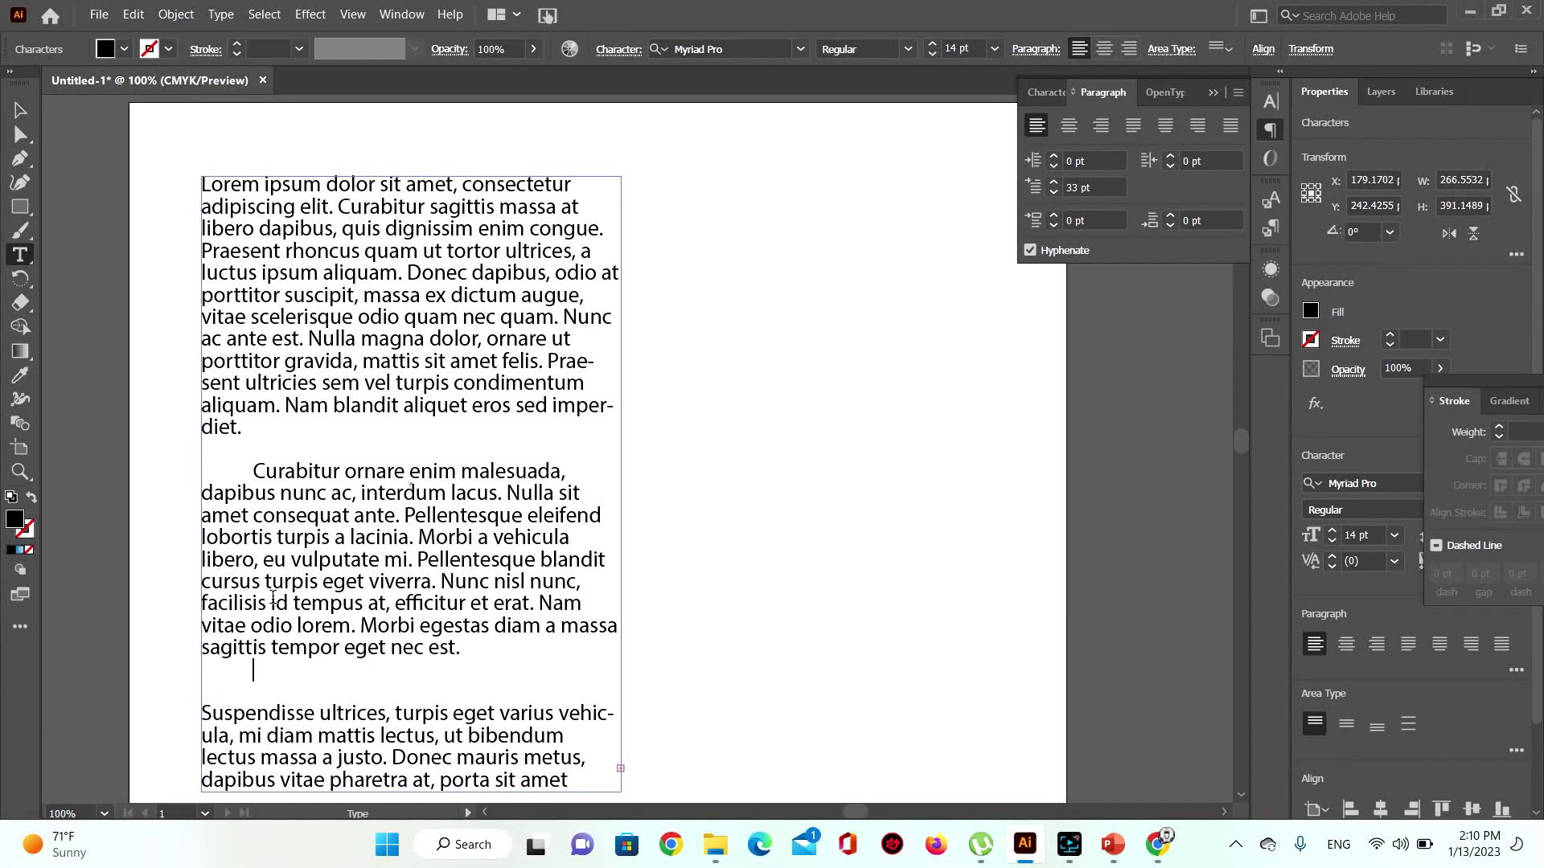
key("Escape")
key("ctrl+z")
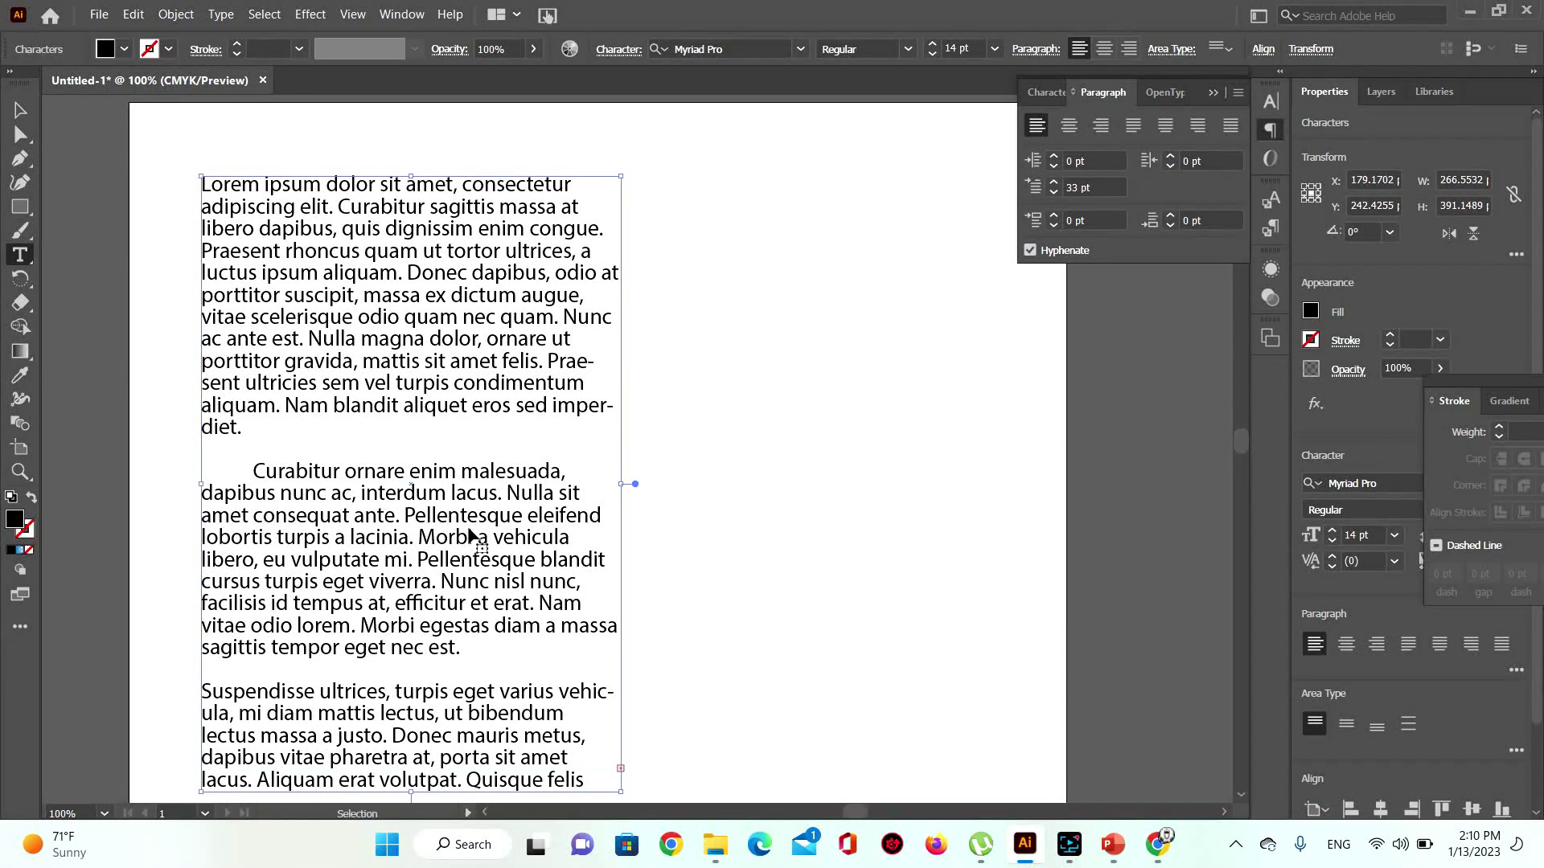
Step: Undo the accidental Lorem ipsum text and drag-select the paragraphs starting at Curabitur
triple_click(471, 536)
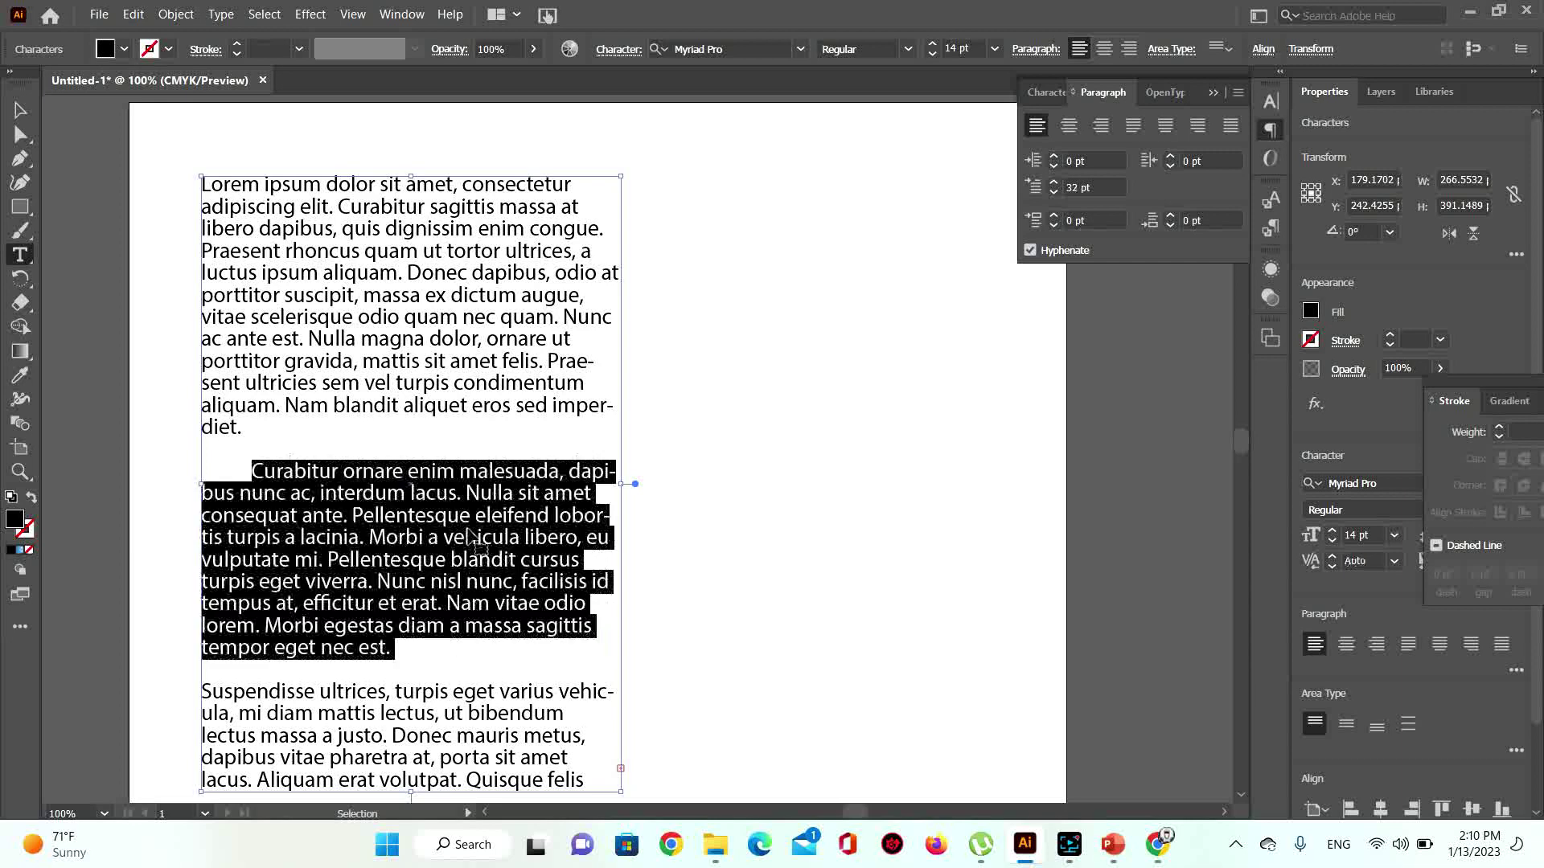
left_click(248, 480)
triple_click(289, 636)
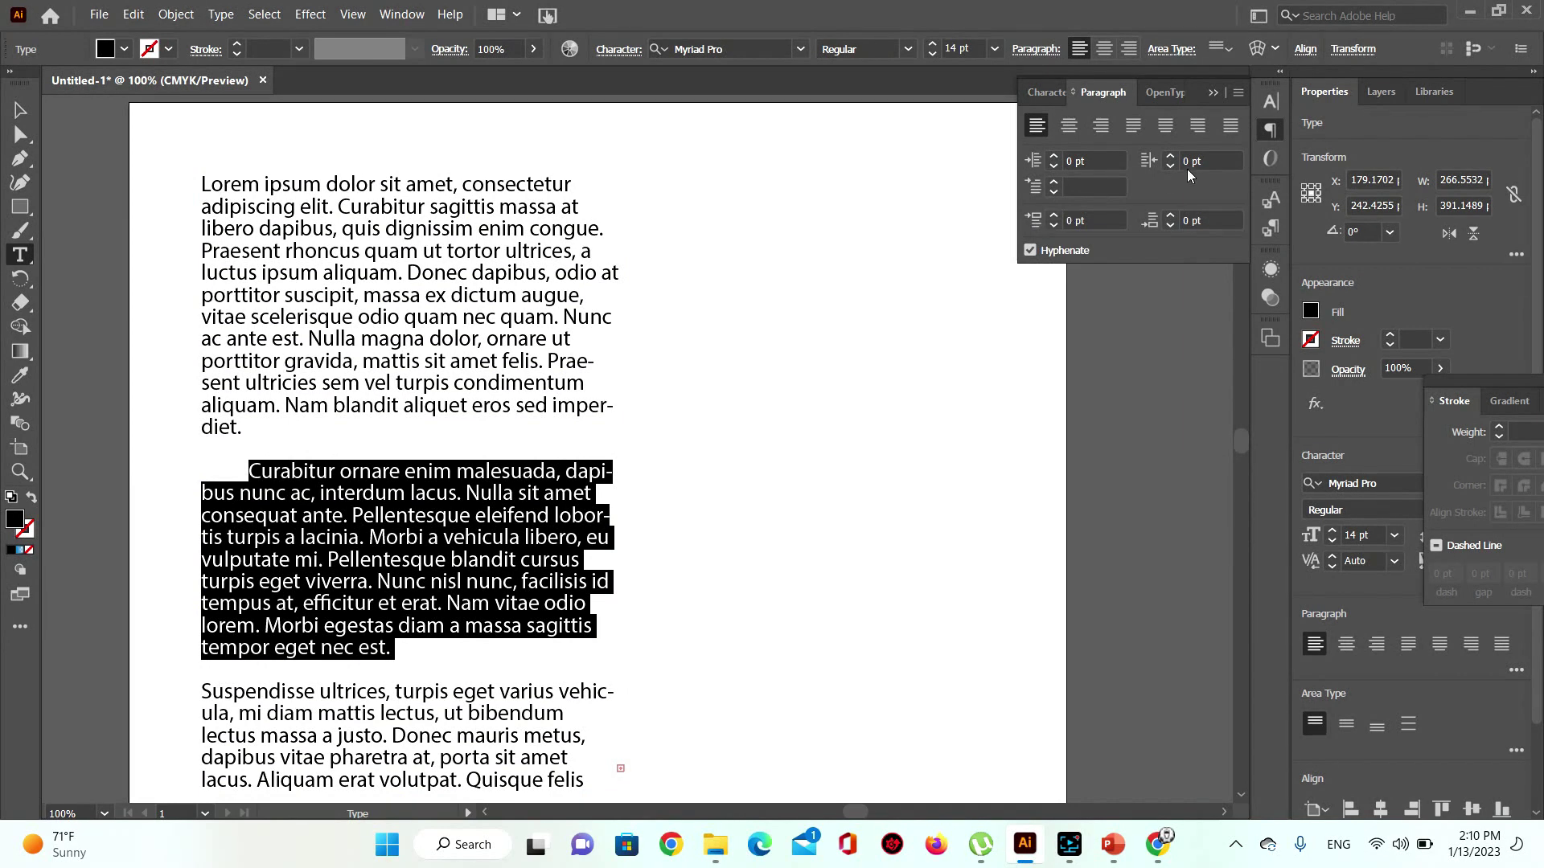
left_click(193, 626)
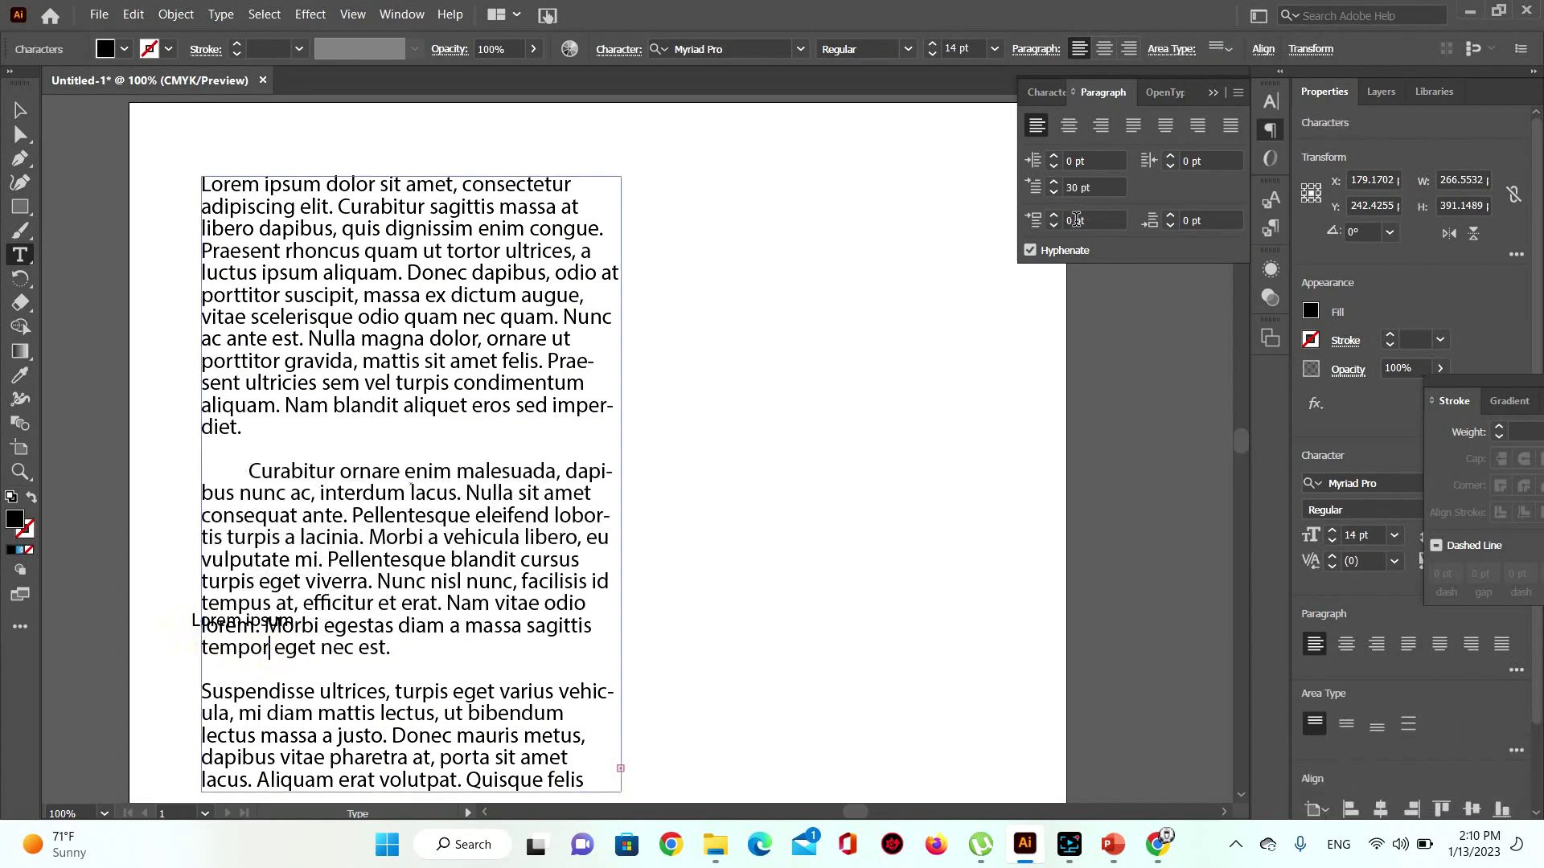
left_click(206, 689)
key("ctrl+z")
left_click(246, 468)
left_click_drag(265, 489, 638, 424)
Step: Select the Curabitur paragraph and lower its space before with the spinner
scroll(336, 392, "up", 3)
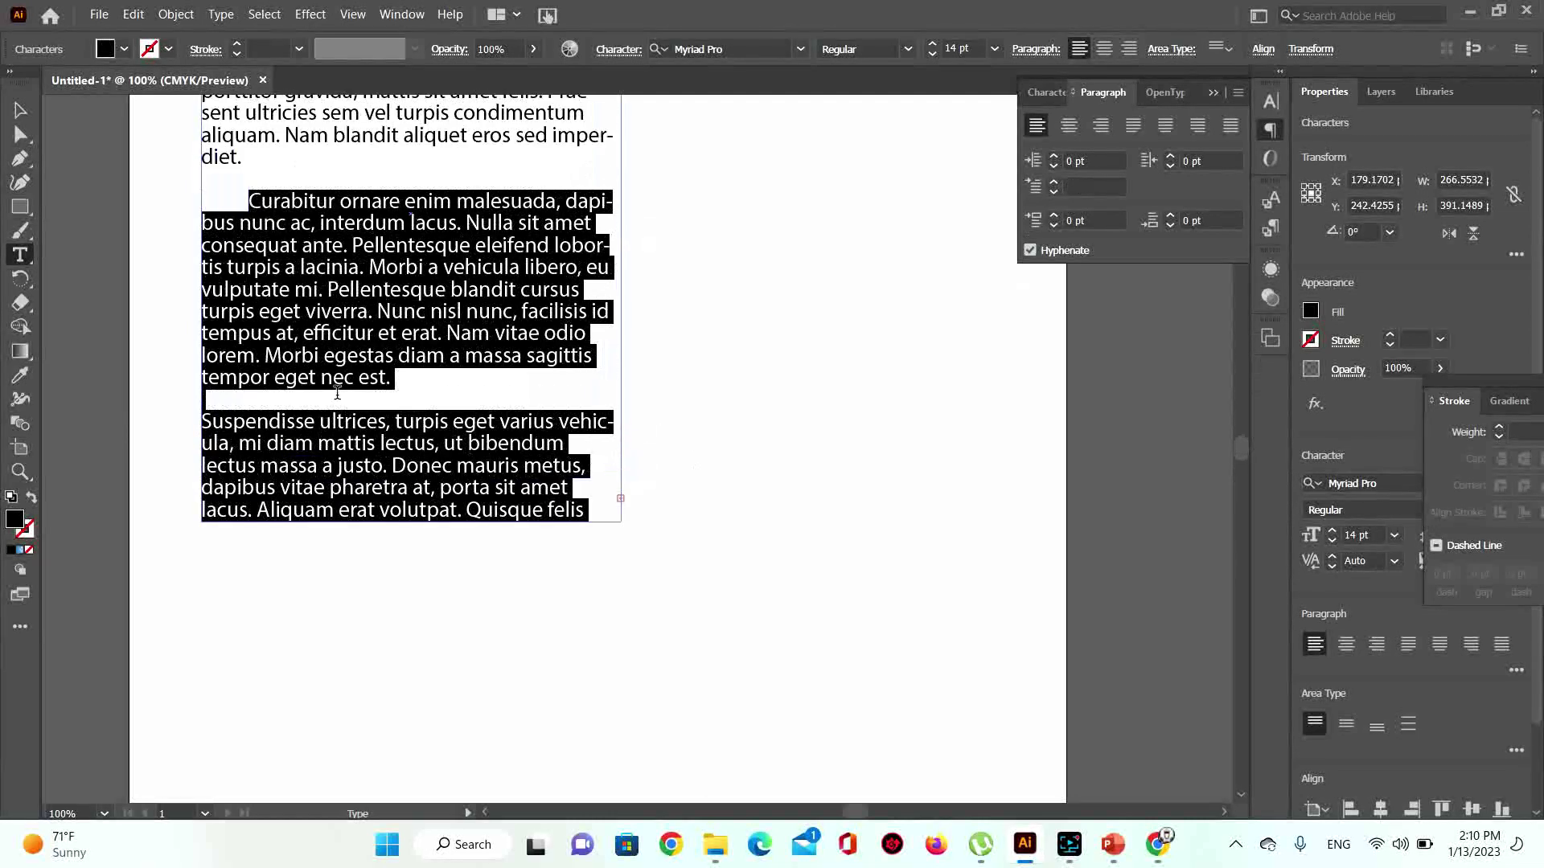
left_click(267, 368)
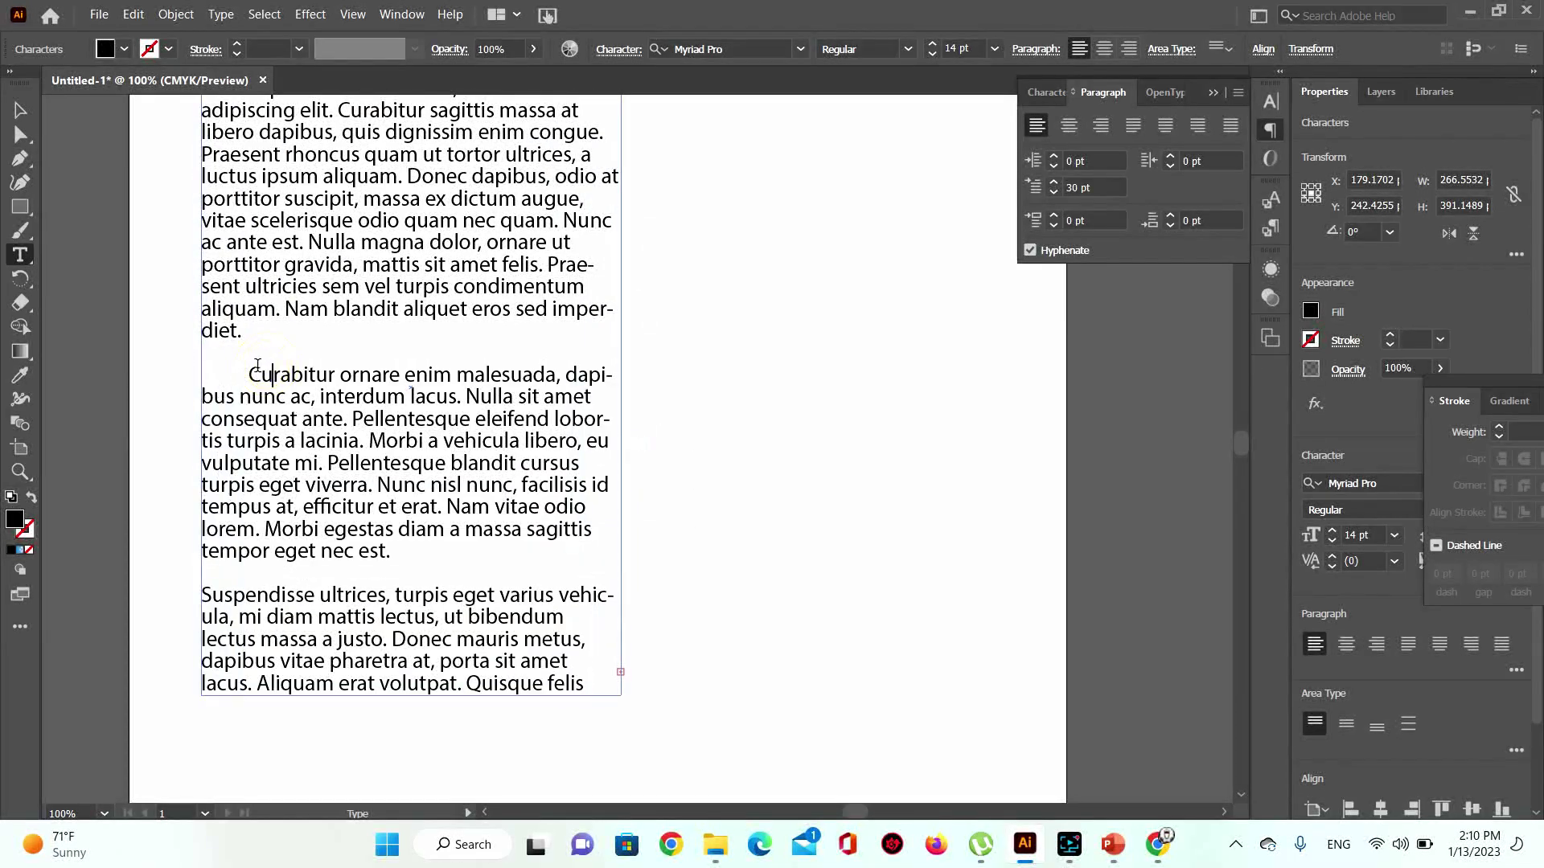
left_click_drag(252, 368, 391, 551)
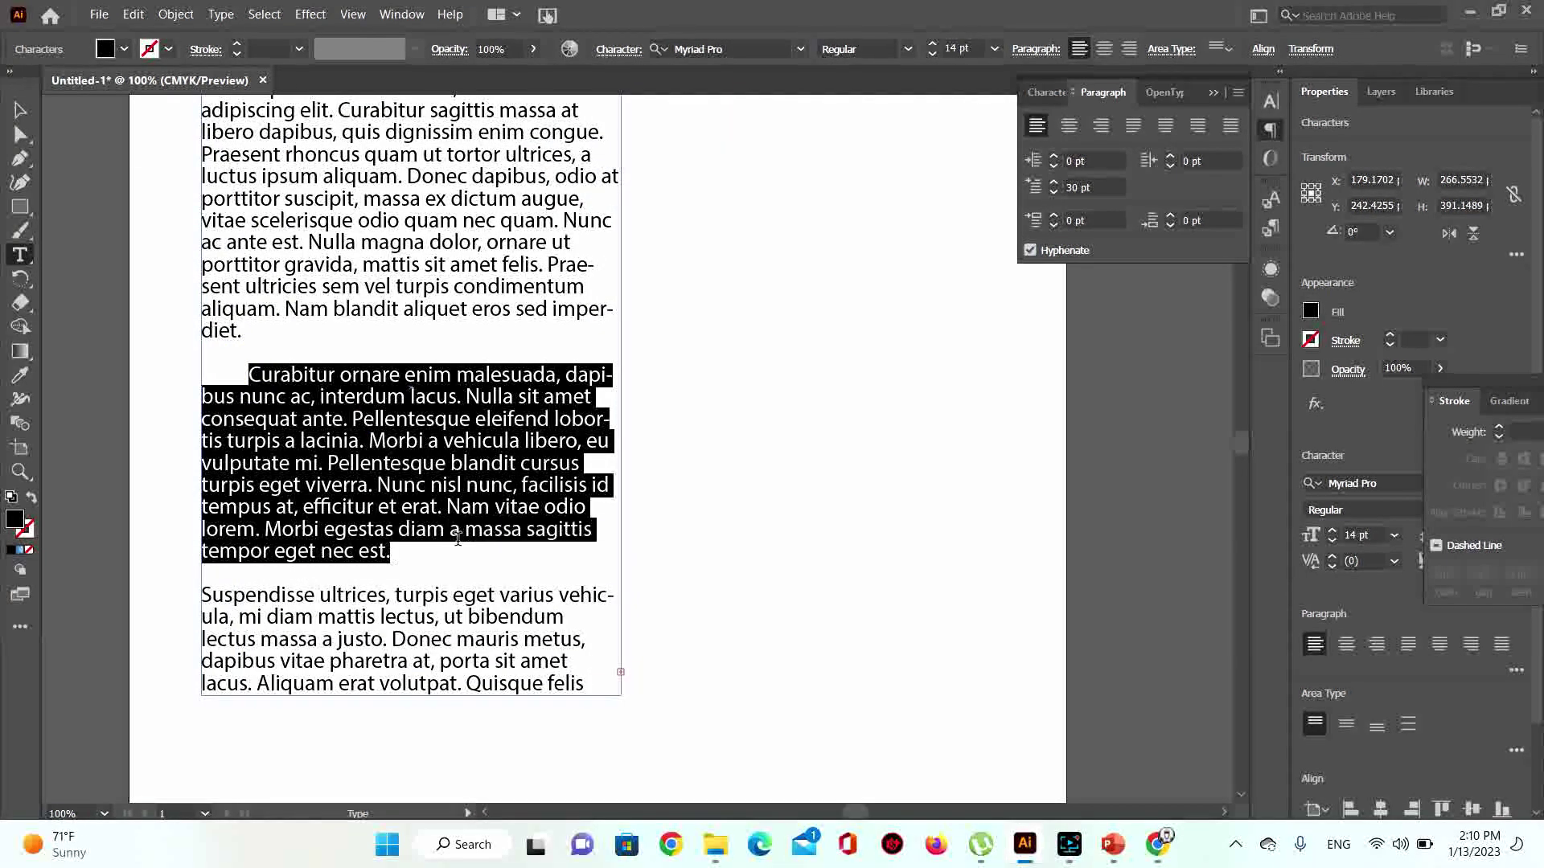
left_click(1052, 226)
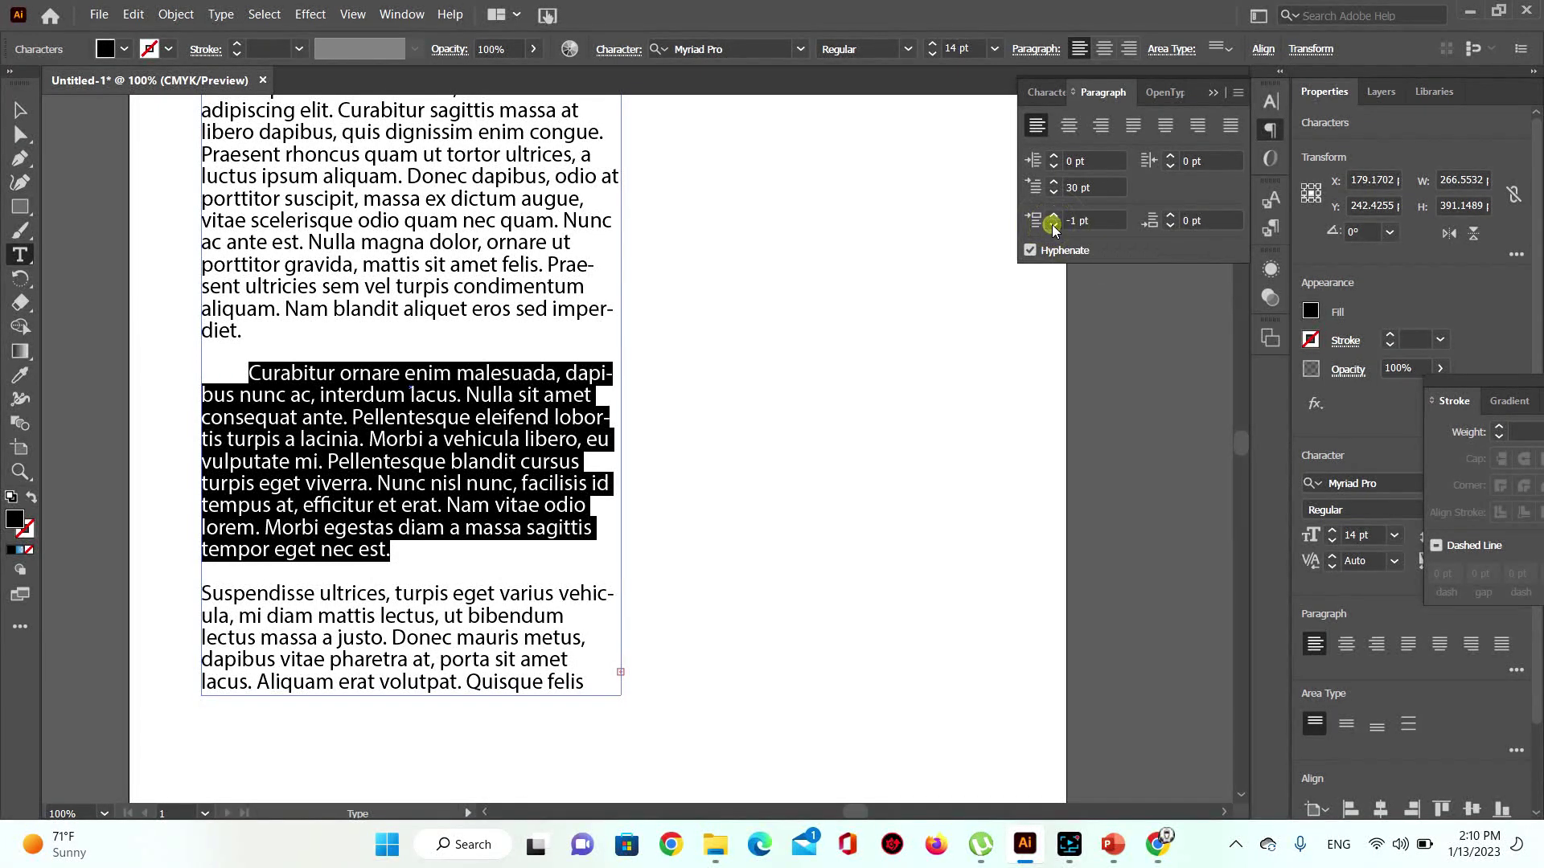
left_click(1053, 225)
left_click(1052, 225)
left_click(1052, 225)
left_click(1052, 225)
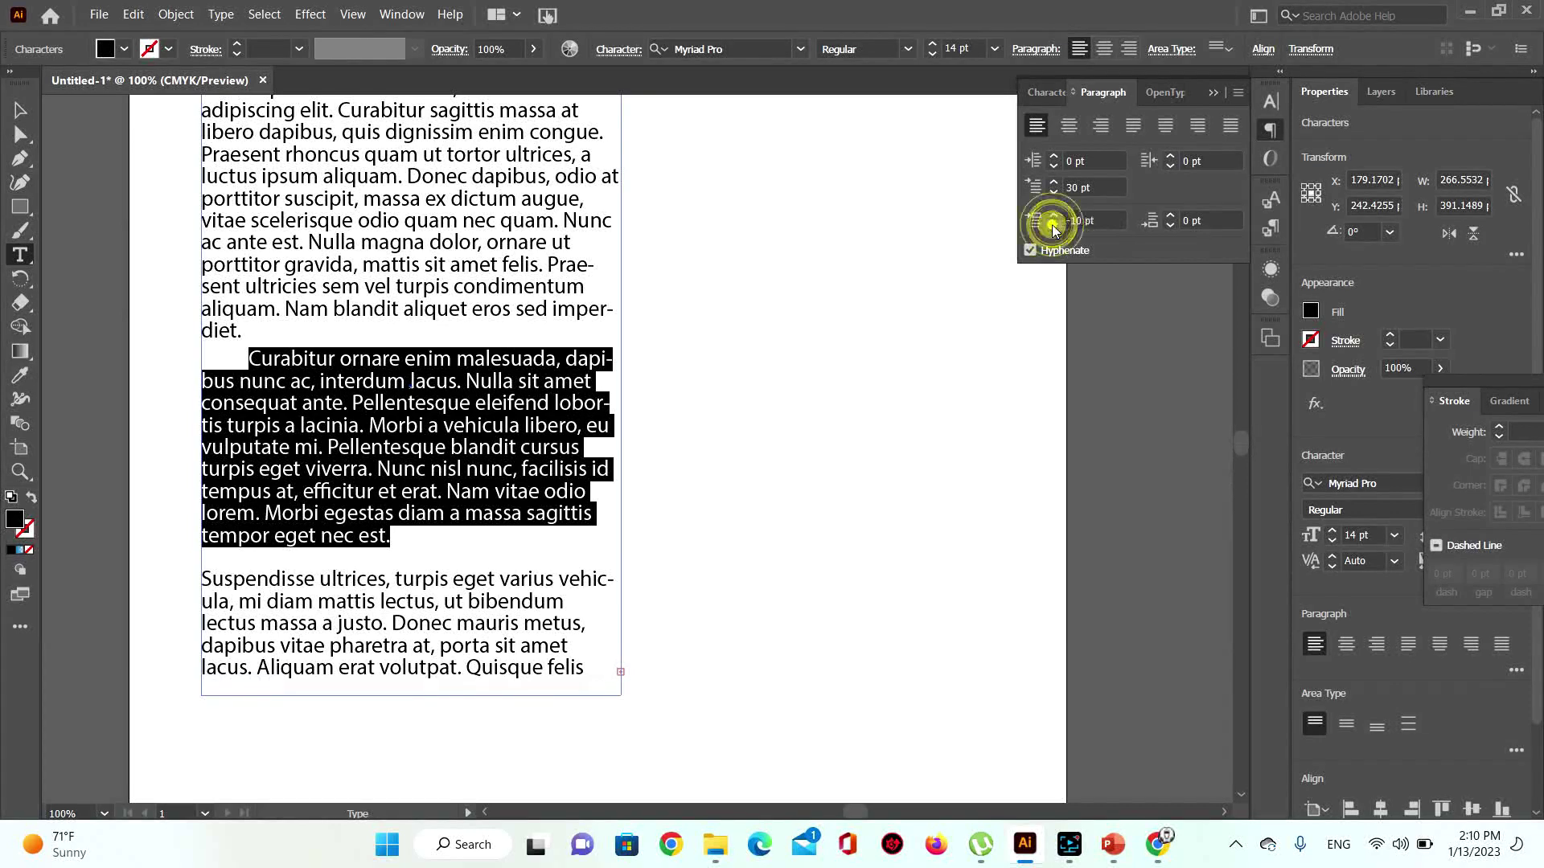
left_click(1053, 227)
left_click(1054, 227)
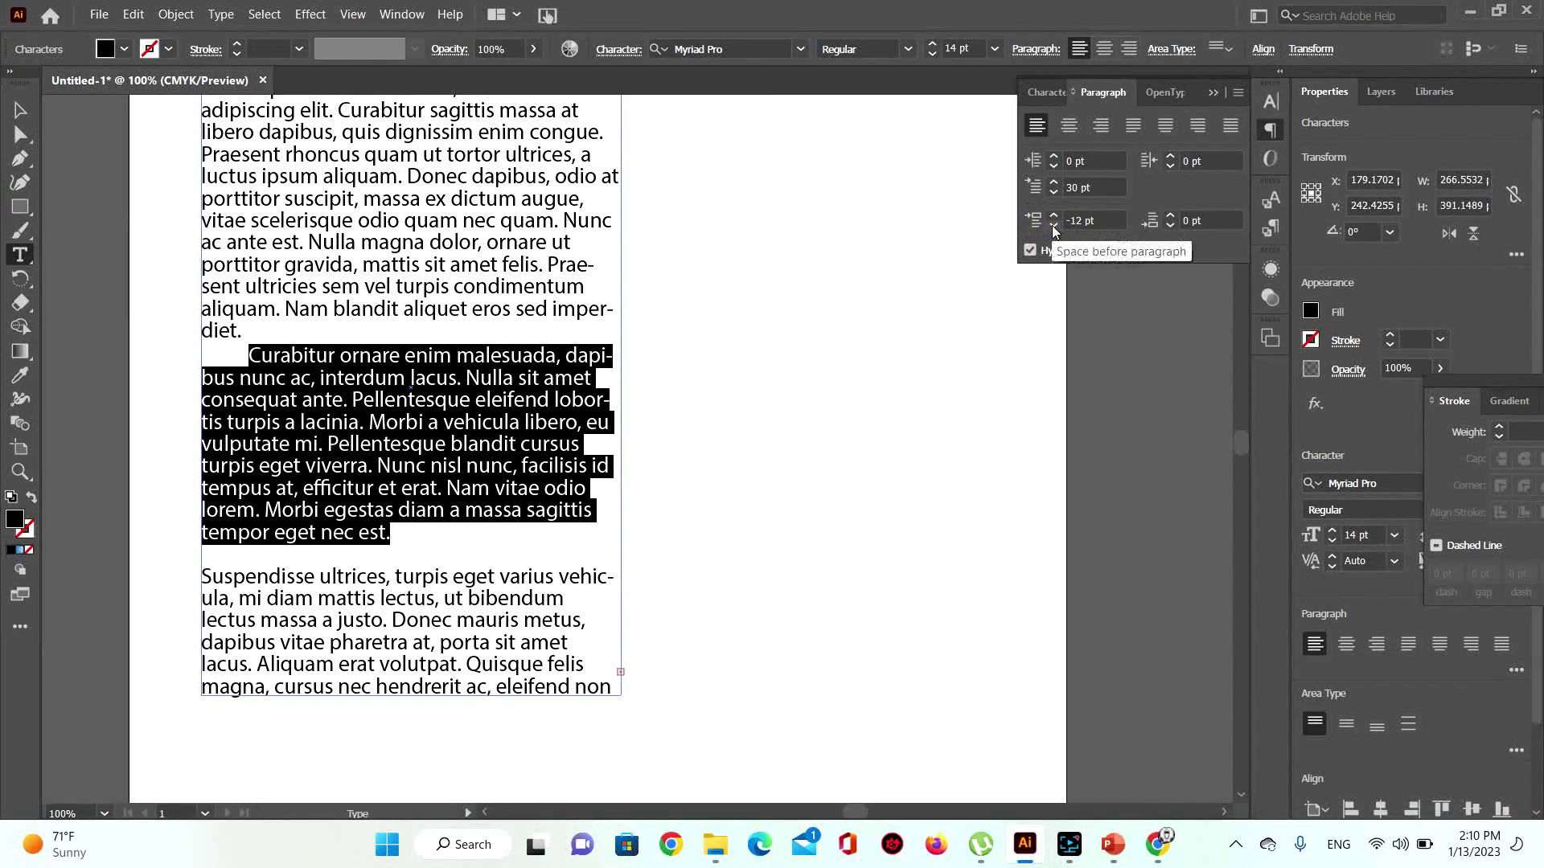
left_click(1053, 227)
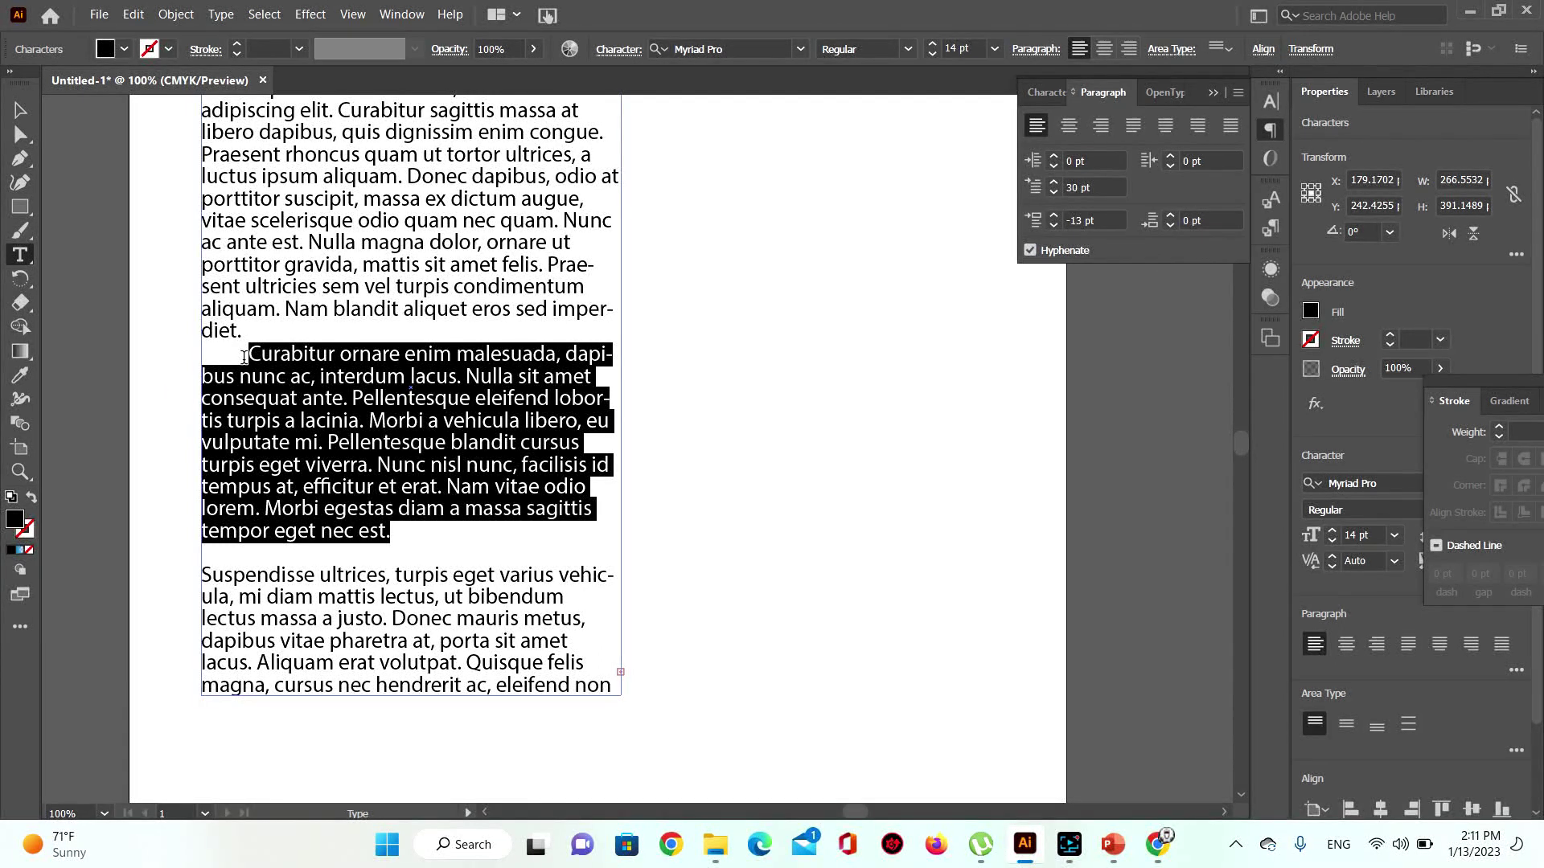
Step: Raise the paragraph's space before again, then enter 1 pt directly
left_click(1054, 215)
left_click(1053, 215)
left_click(1053, 215)
left_click(1053, 214)
left_click(1053, 215)
left_click(1053, 214)
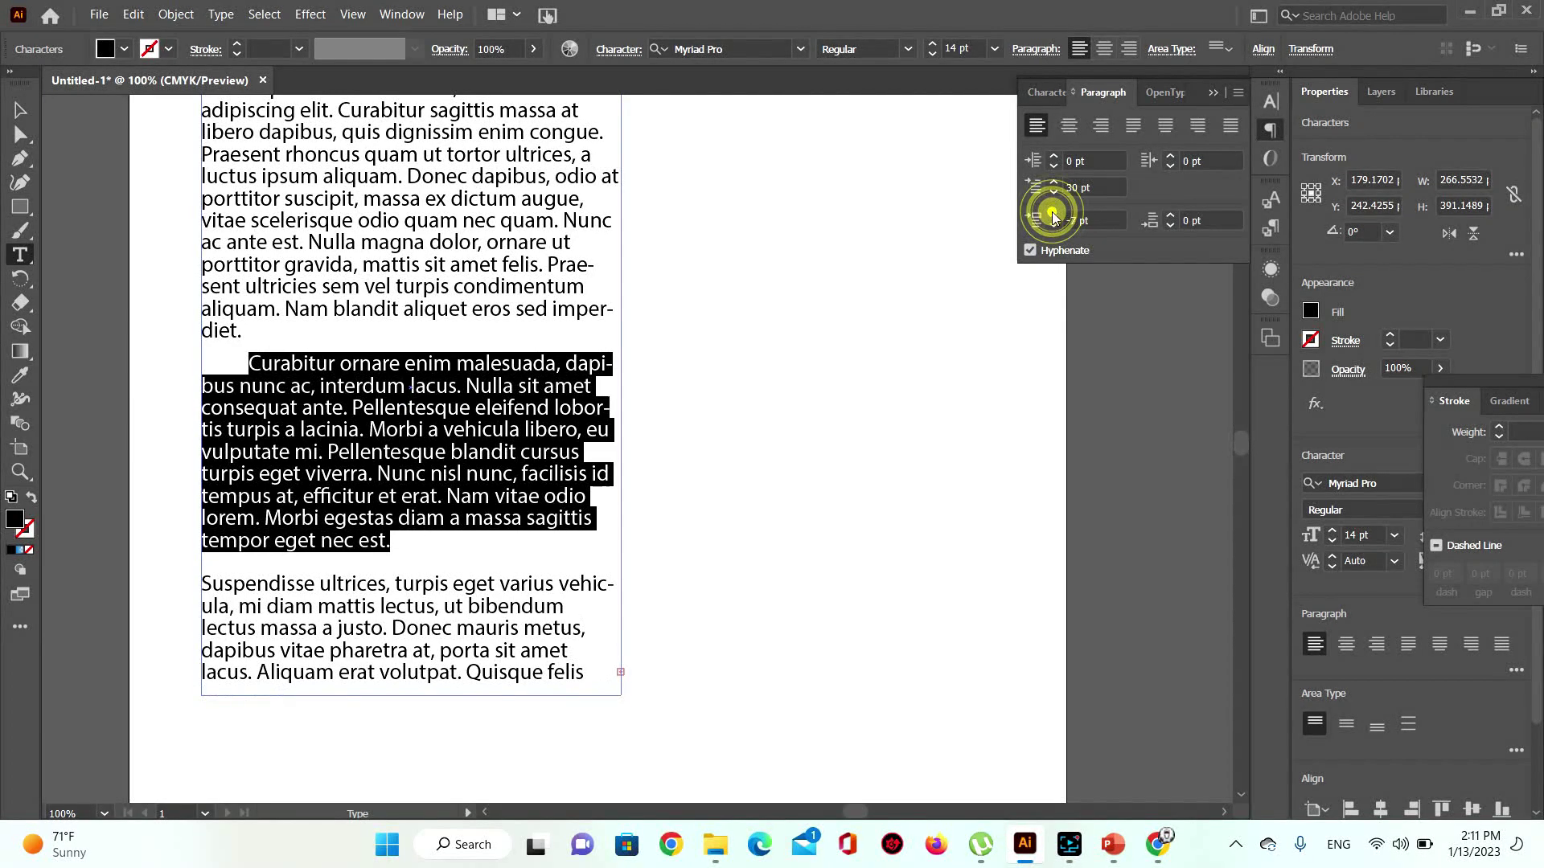
left_click(1053, 214)
left_click(1053, 215)
left_click(1053, 214)
left_click(1054, 215)
left_click(1053, 215)
left_click(1053, 214)
left_click(1053, 215)
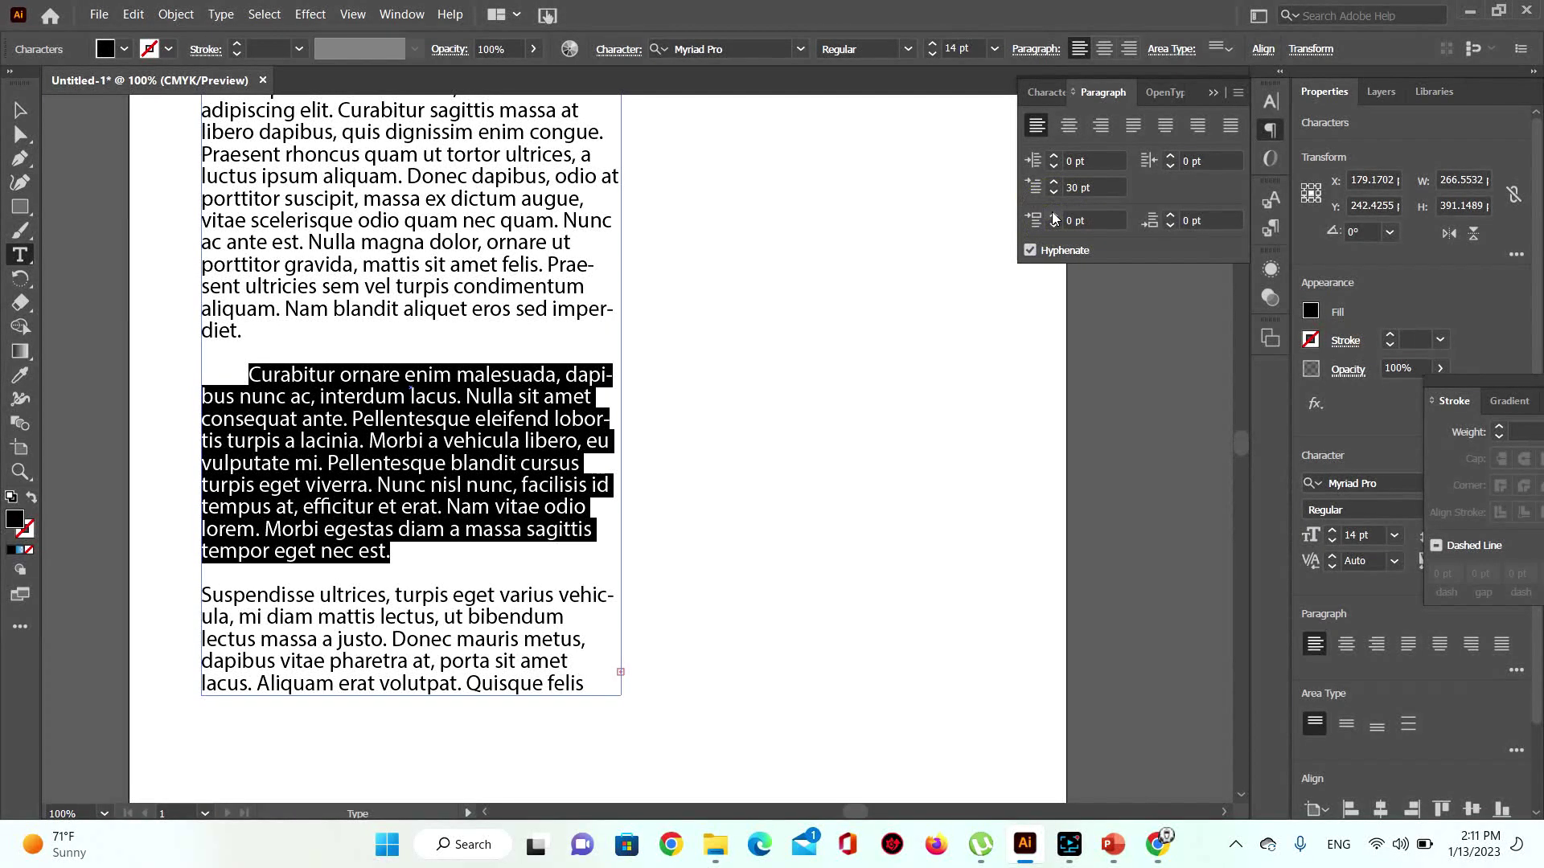
double_click(1073, 220)
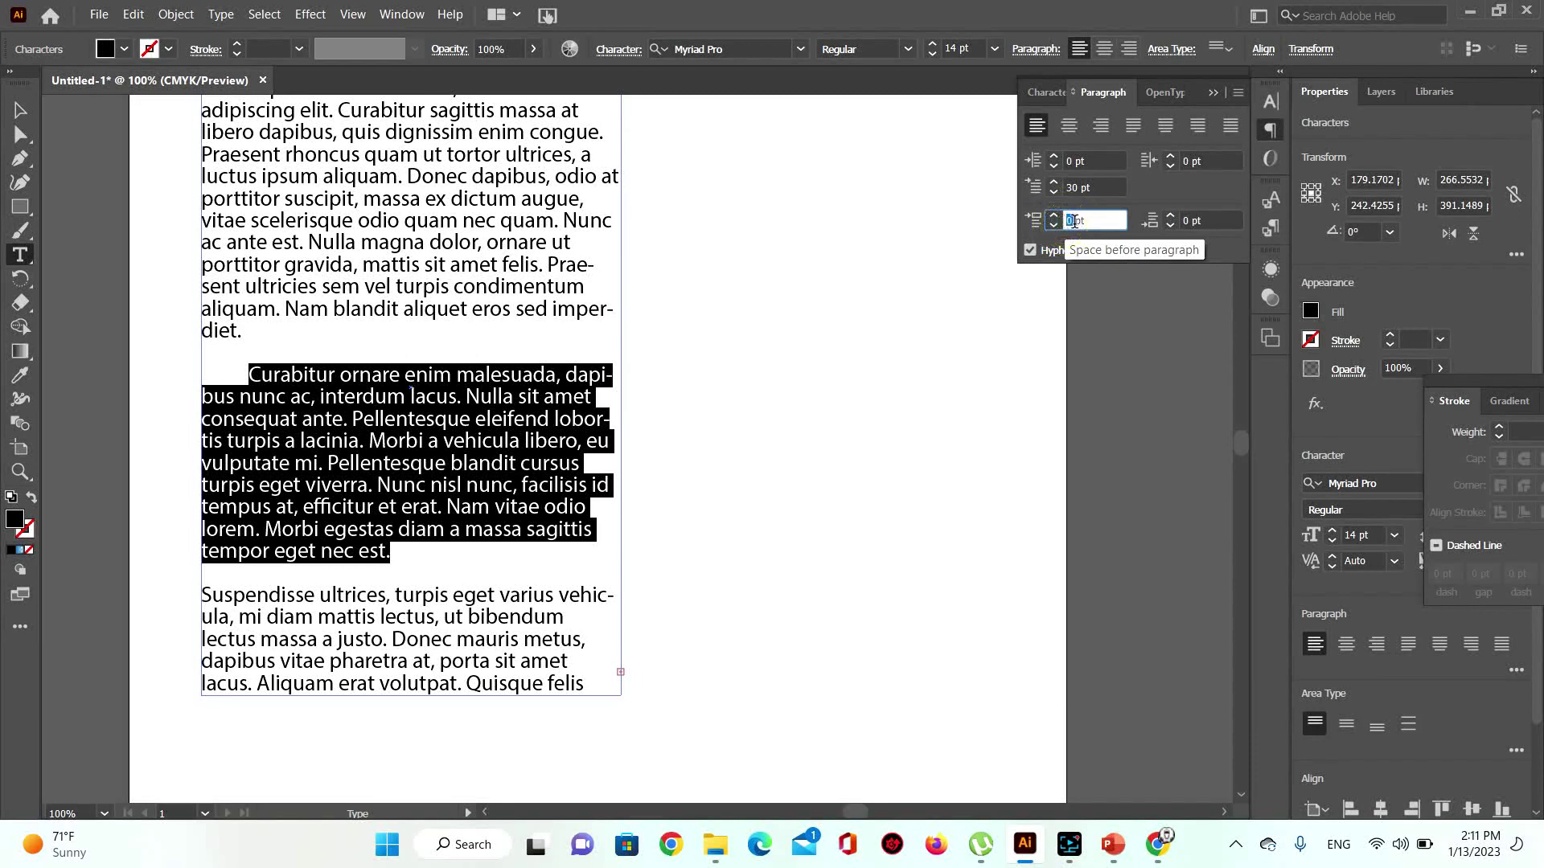
type("1")
key("Return")
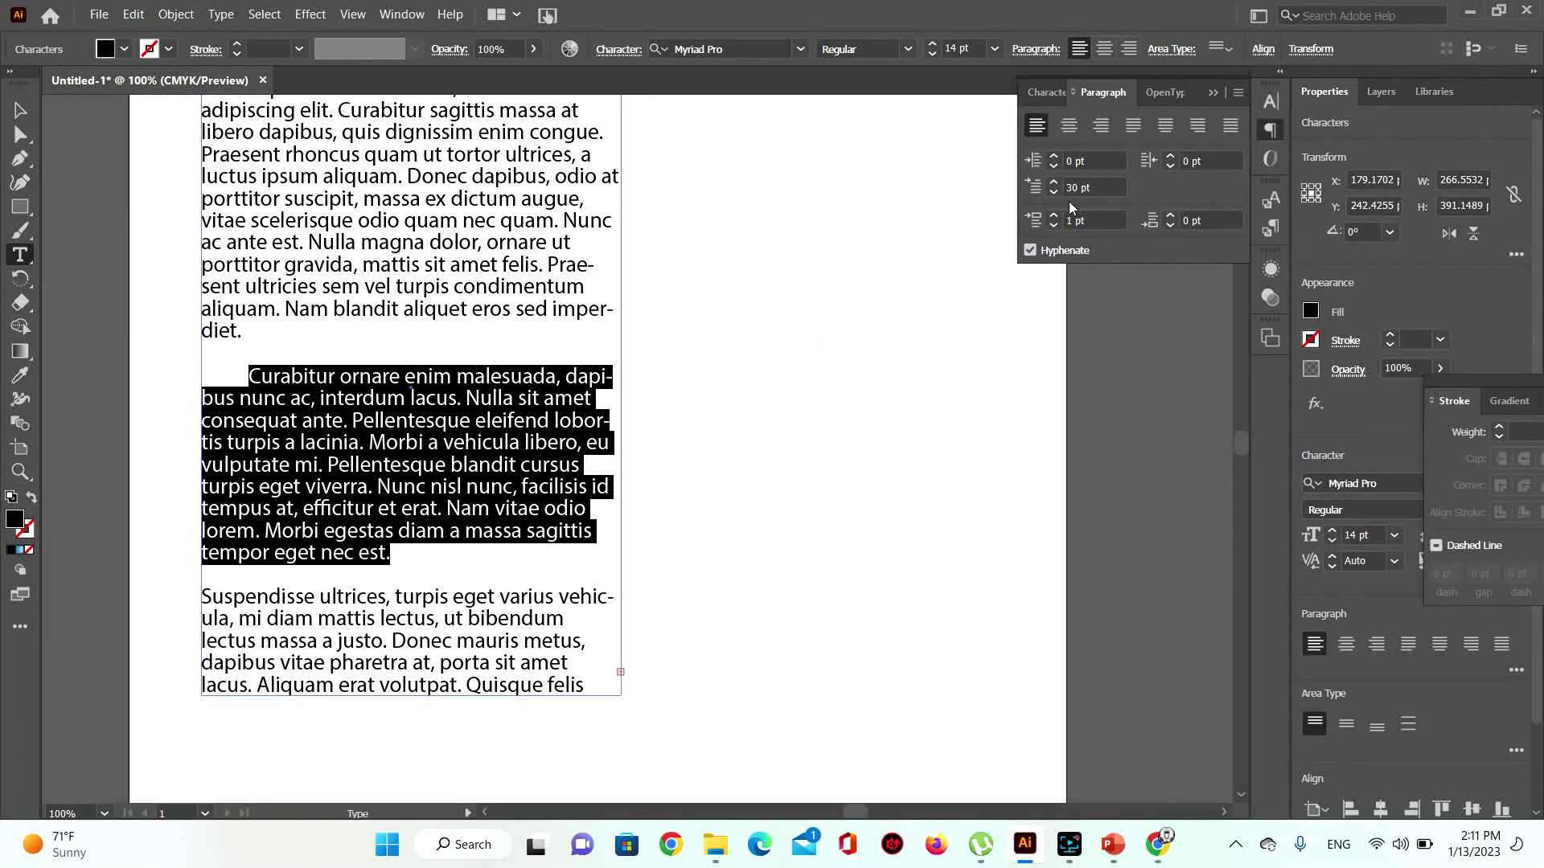
Step: Step the Curabitur paragraph's space before down to -9 pt
left_click(1055, 225)
left_click(1054, 226)
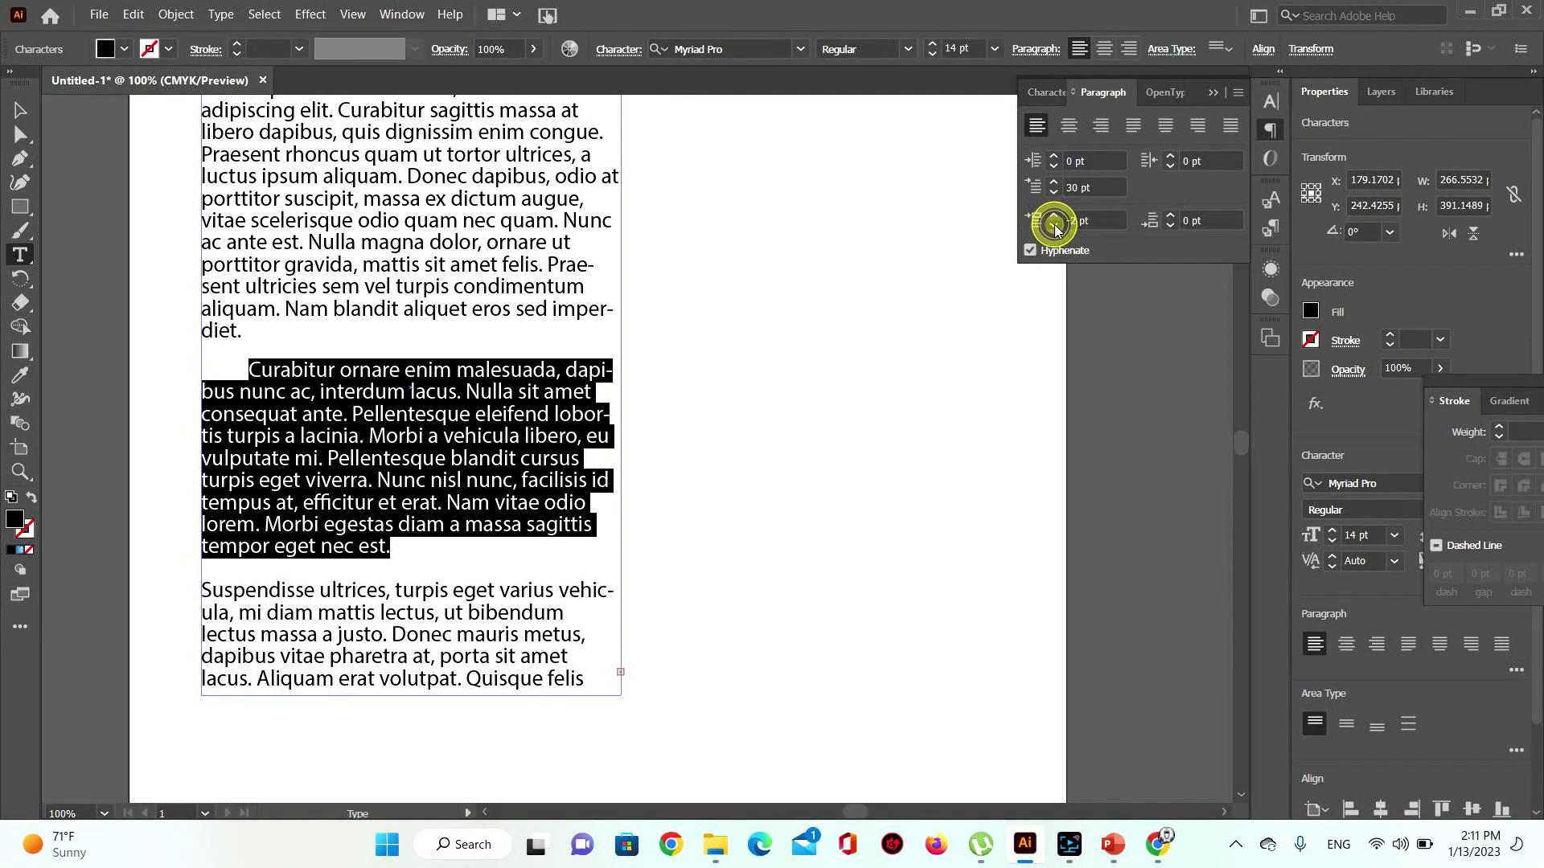
left_click(1054, 225)
left_click(1054, 225)
left_click(1054, 225)
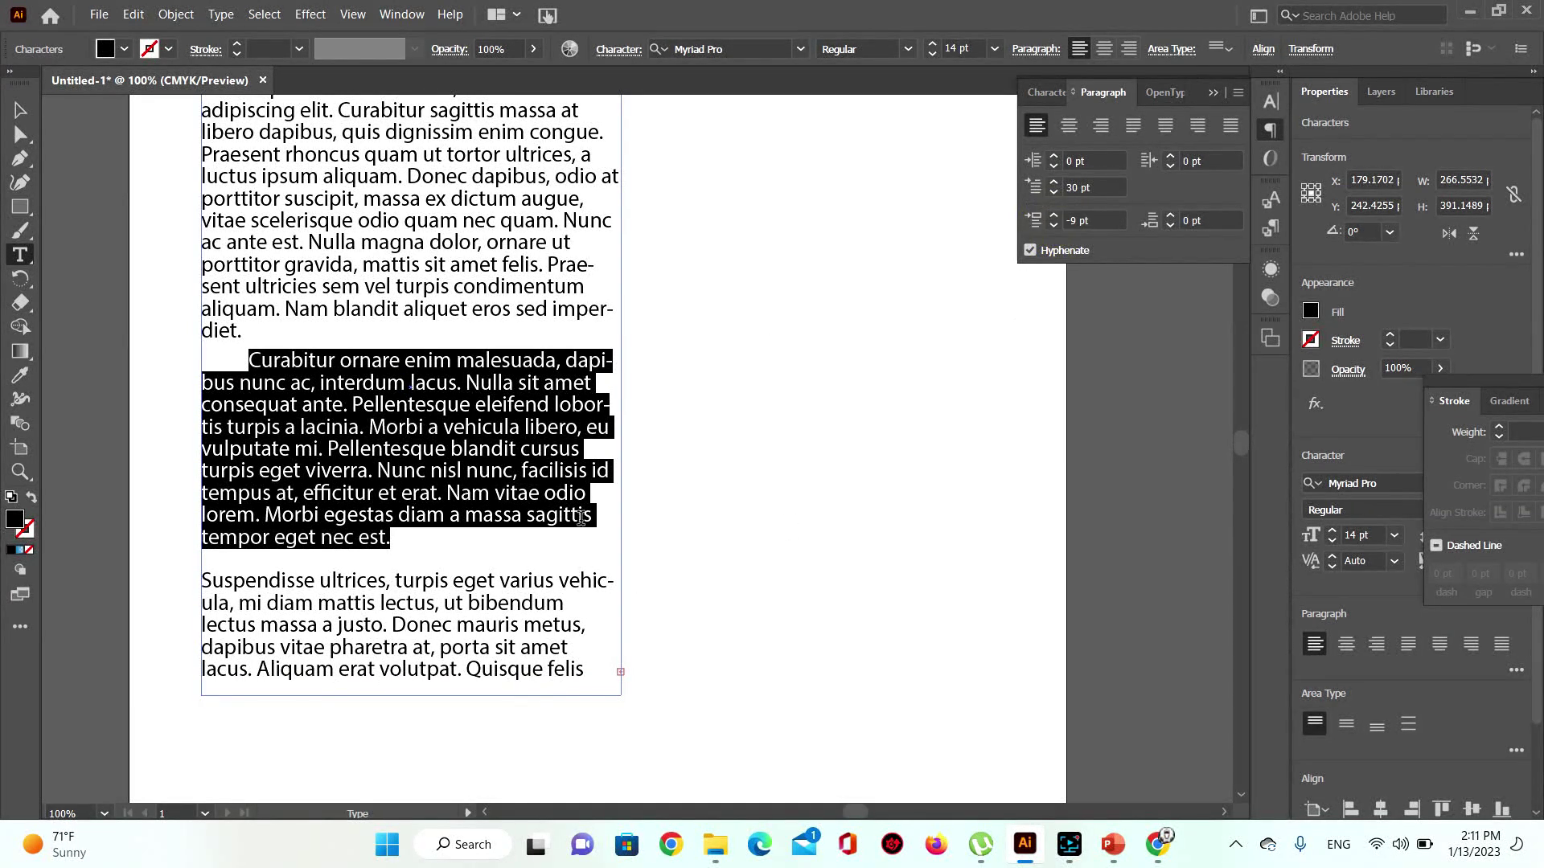
scroll(581, 519, "down", 2)
scroll(581, 519, "up", 3)
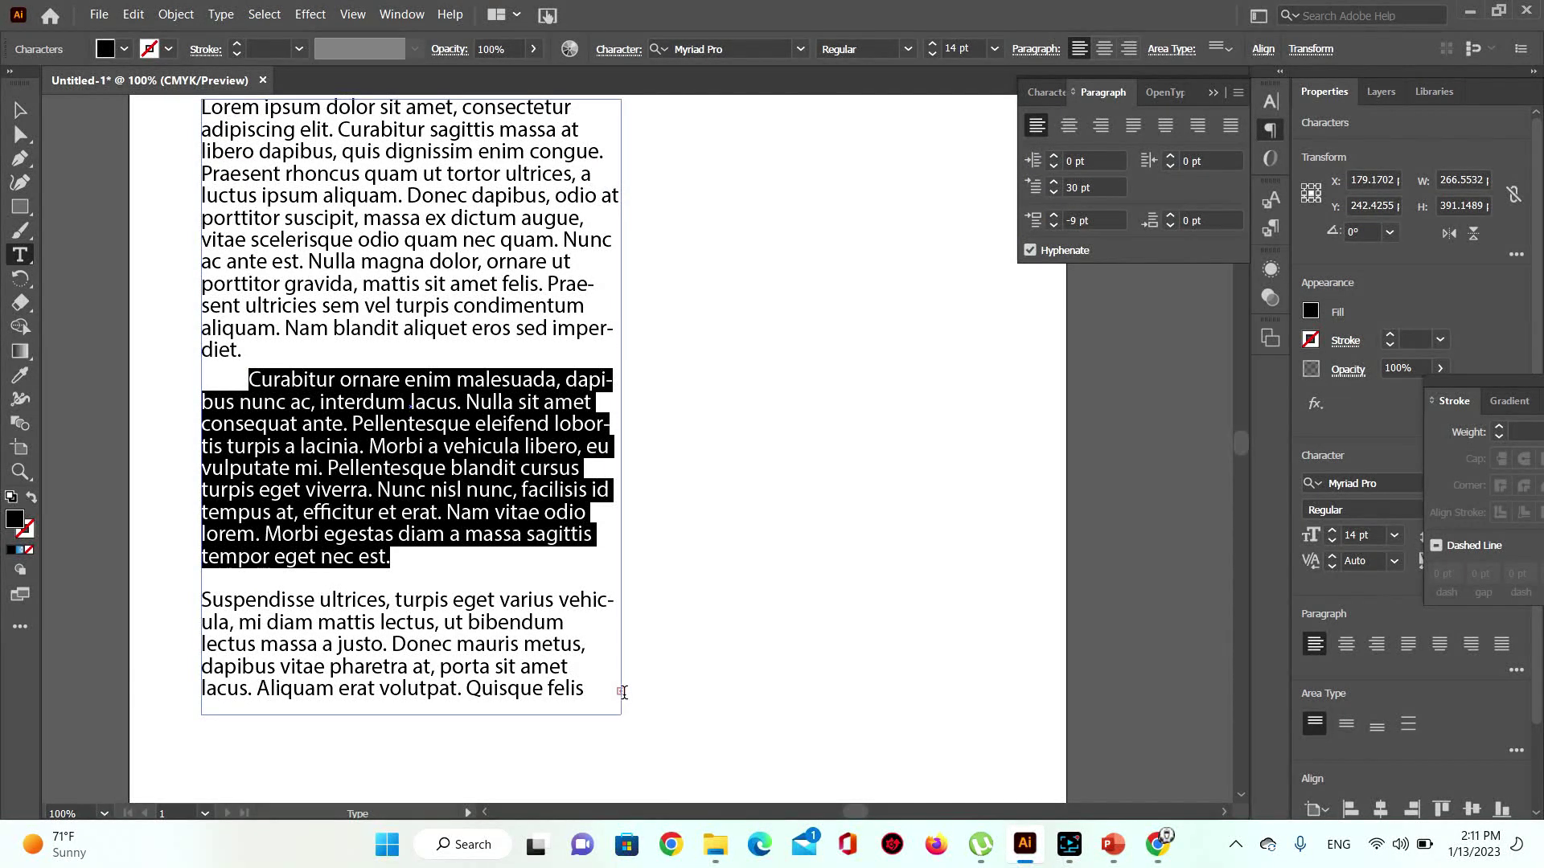
left_click(20, 472)
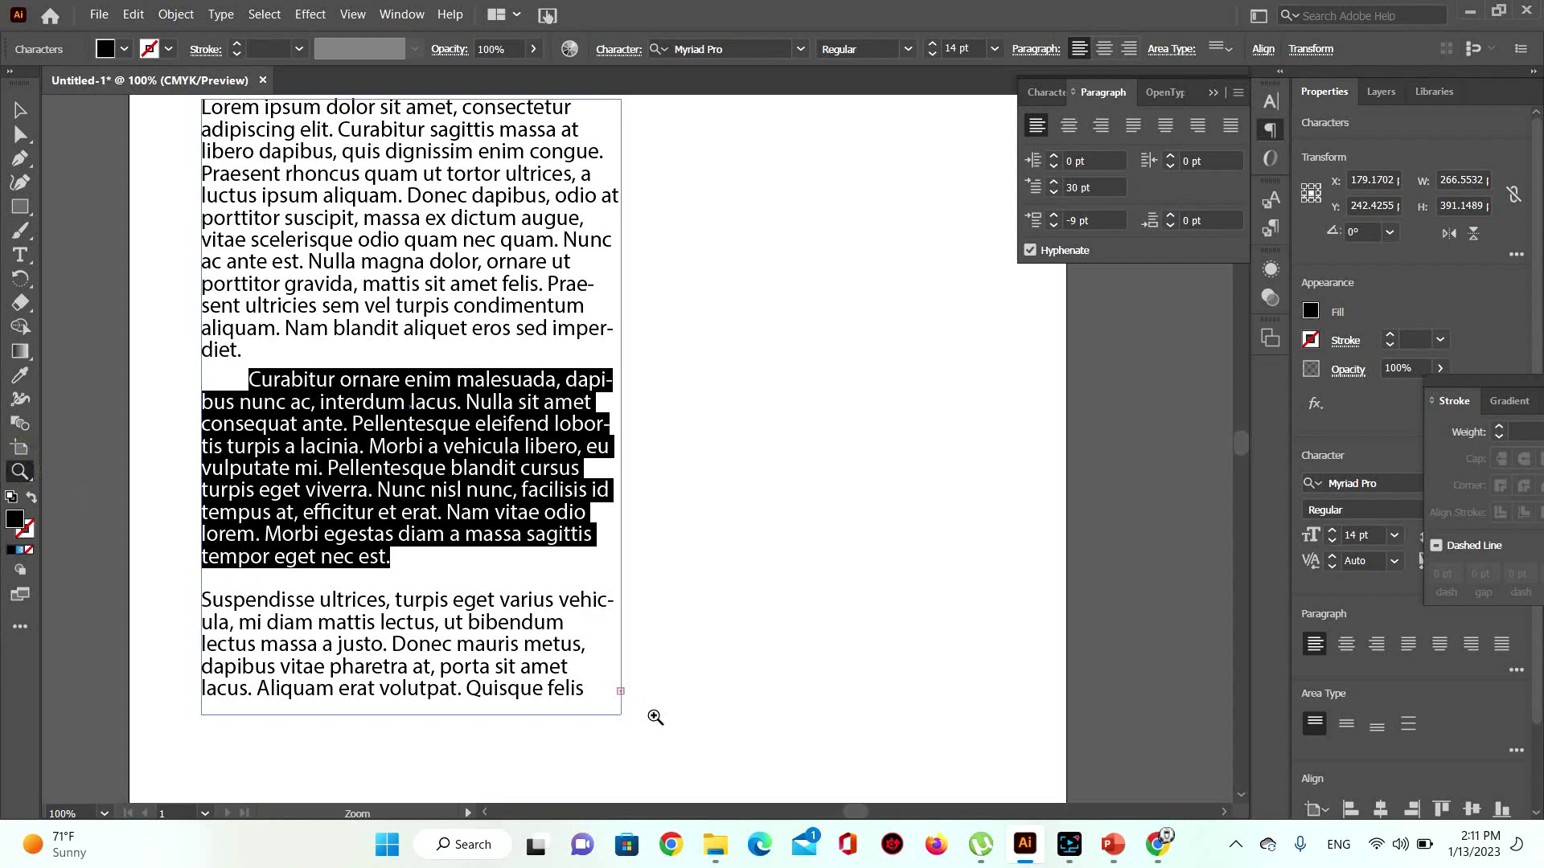
left_click(629, 701)
left_click(630, 441)
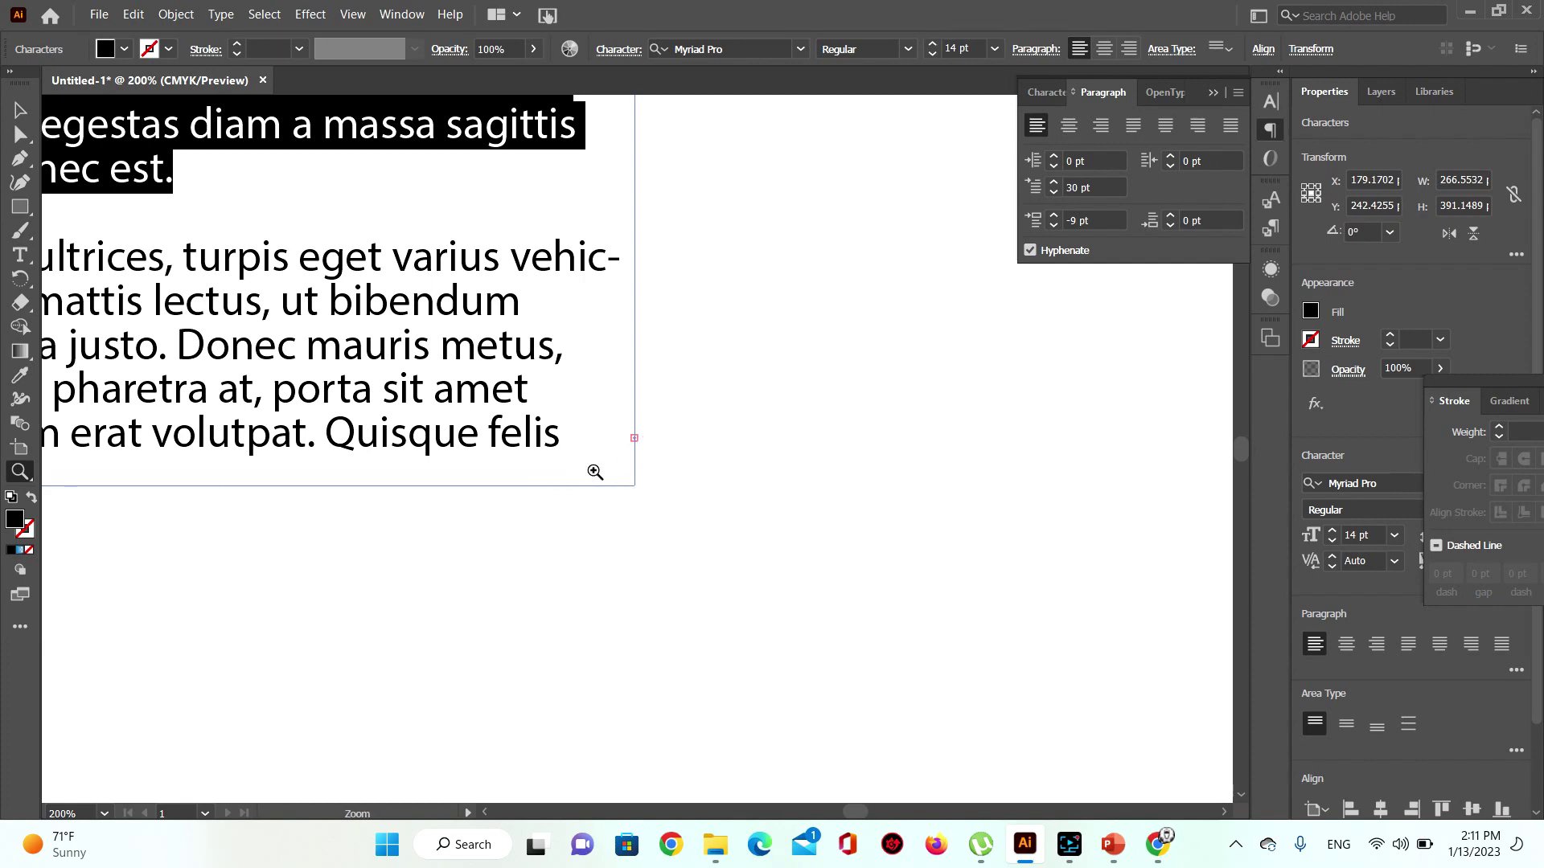
left_click(595, 472, "alt")
left_click(595, 471, "alt")
left_click(595, 472, "alt")
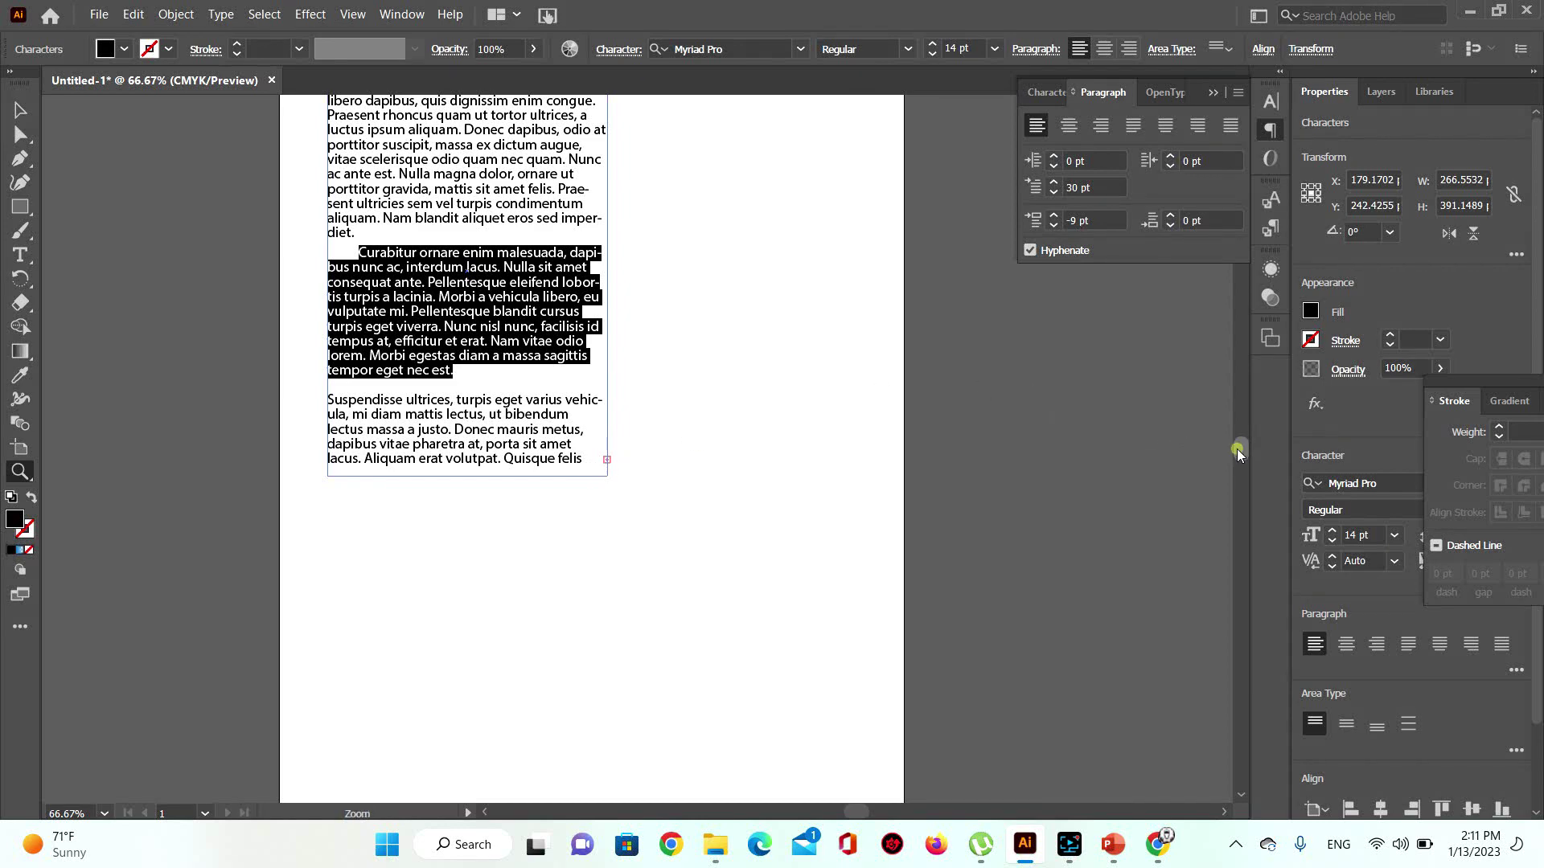
left_click_drag(1237, 449, 1245, 441)
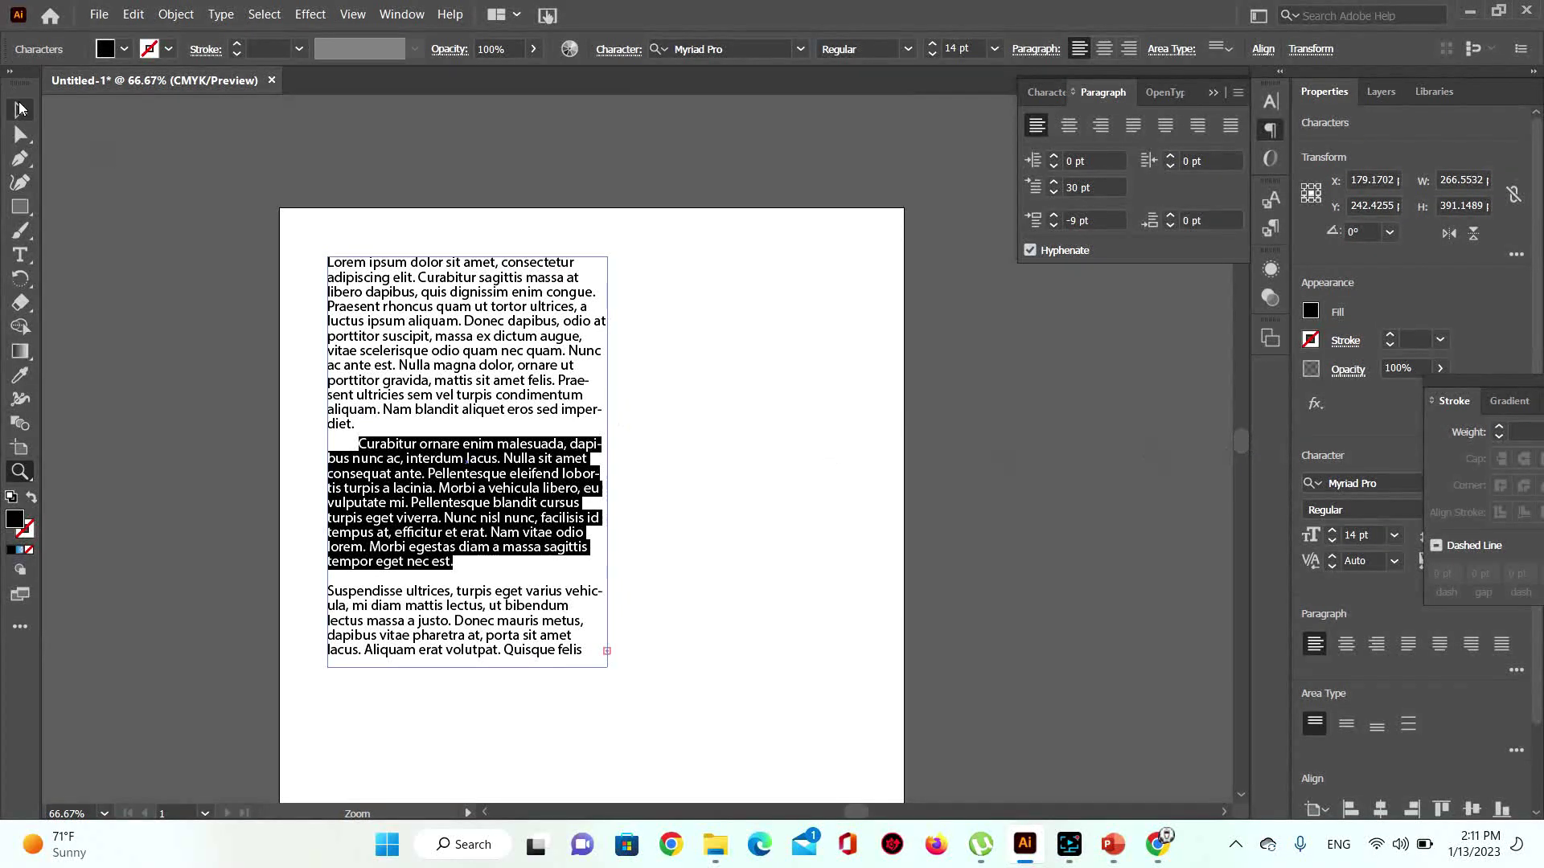
Step: Reselect the Lorem ipsum text frame and place its overflow in a linked frame to the right
left_click(20, 111)
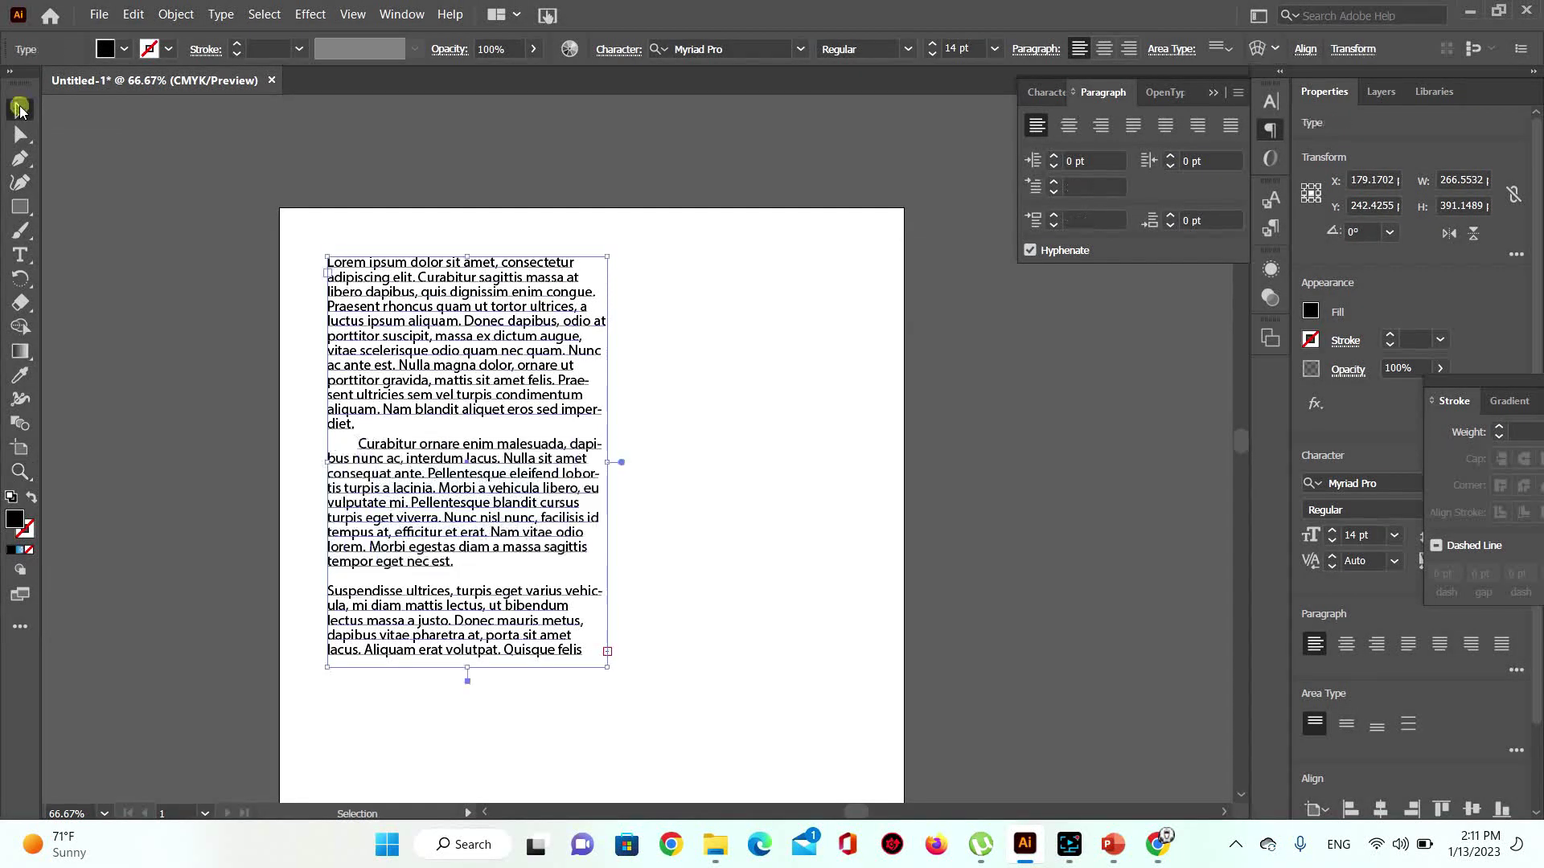
left_click(20, 263)
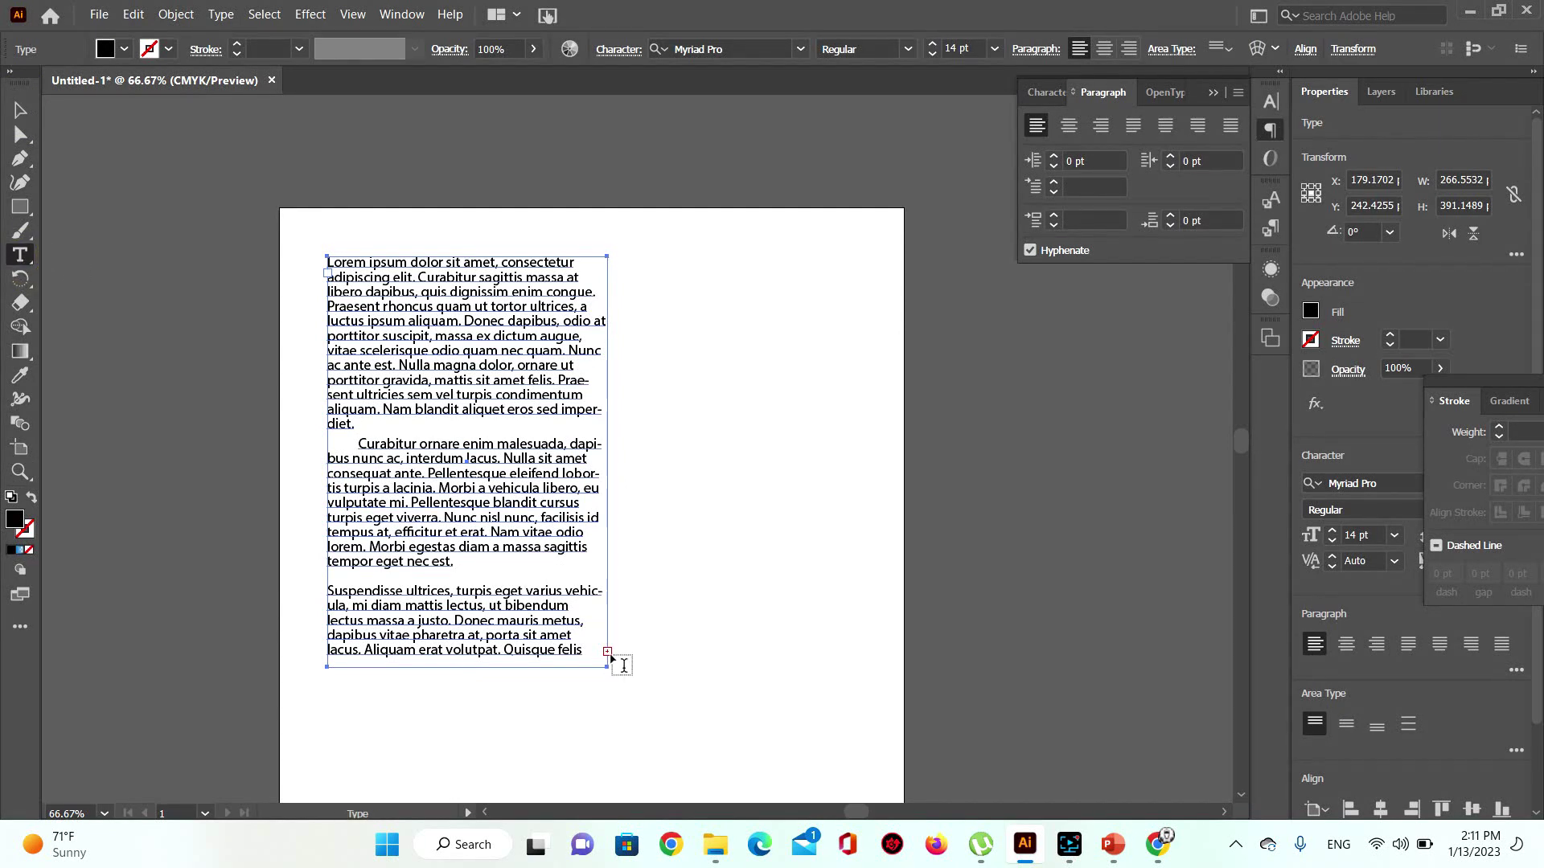
left_click(624, 666)
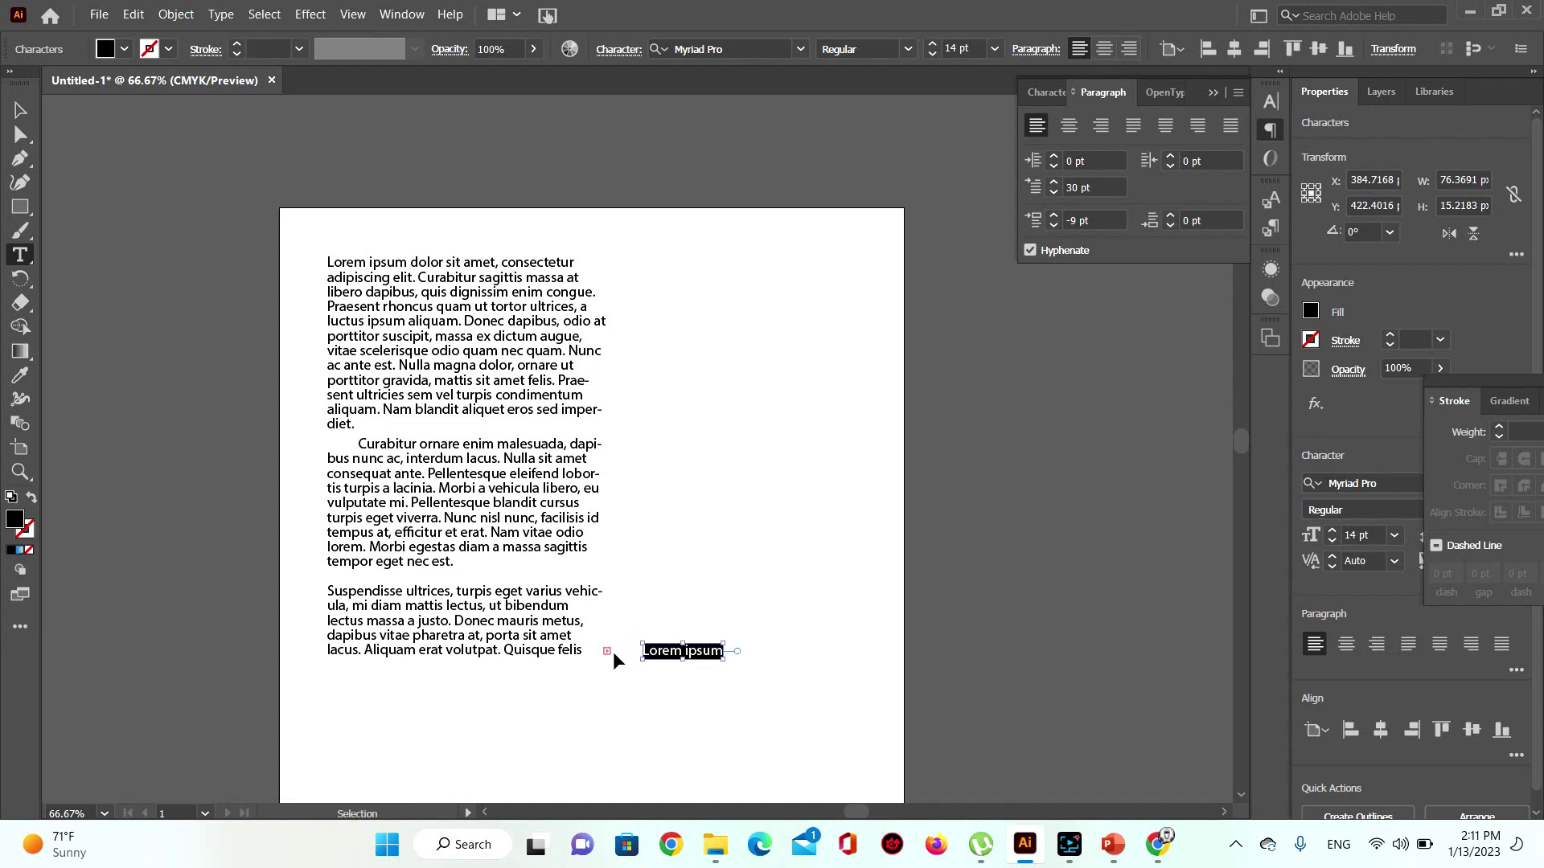
key("ctrl+z")
left_click(22, 110)
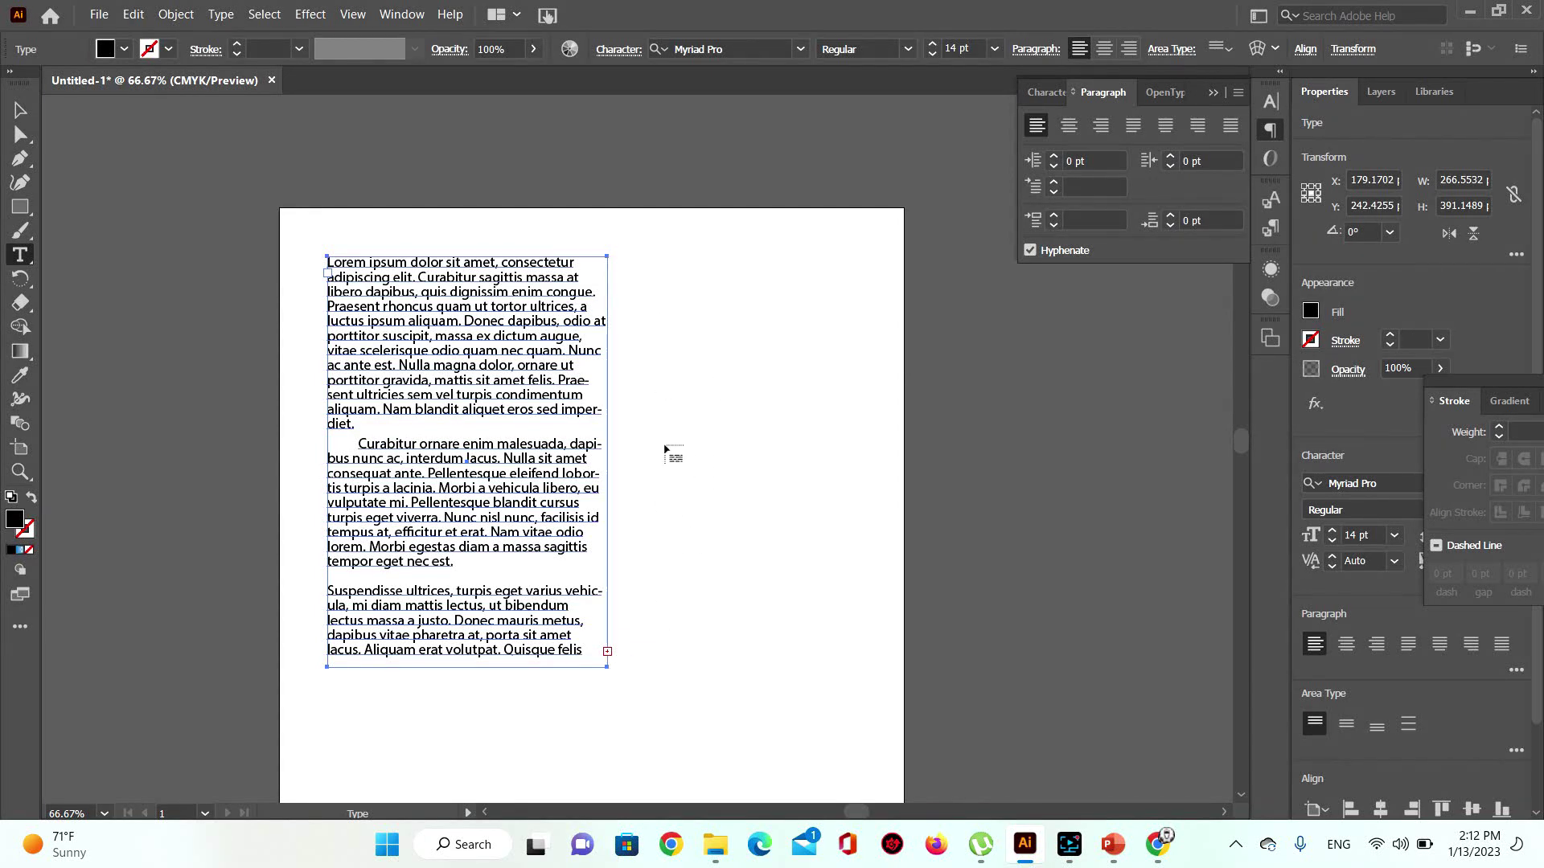
left_click(635, 260)
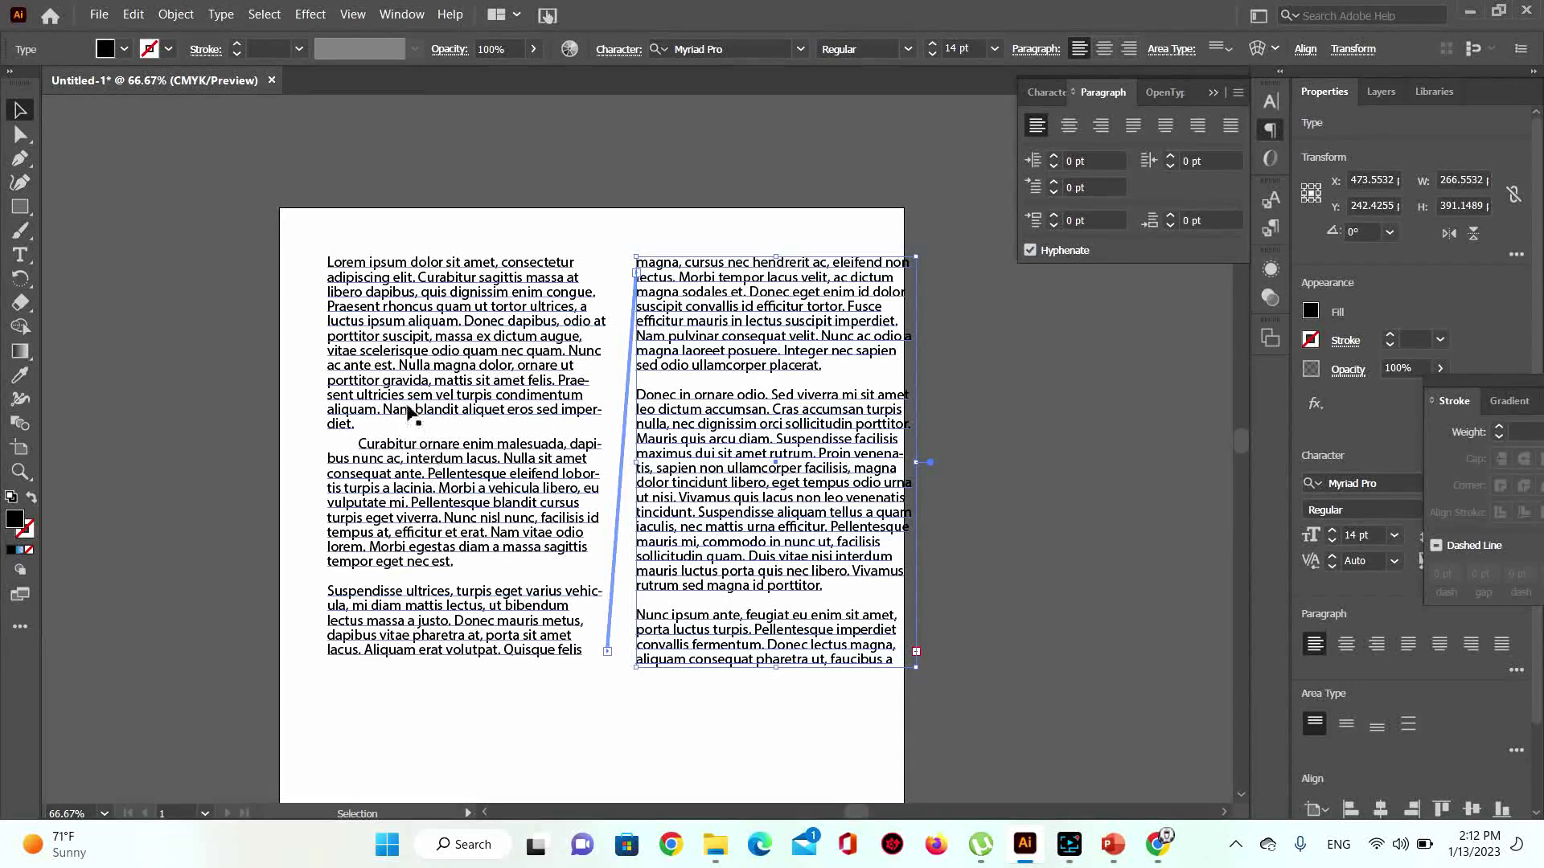
Step: Select the Curabitur paragraph in the left column and set its space before to -21 pt
left_click(360, 459)
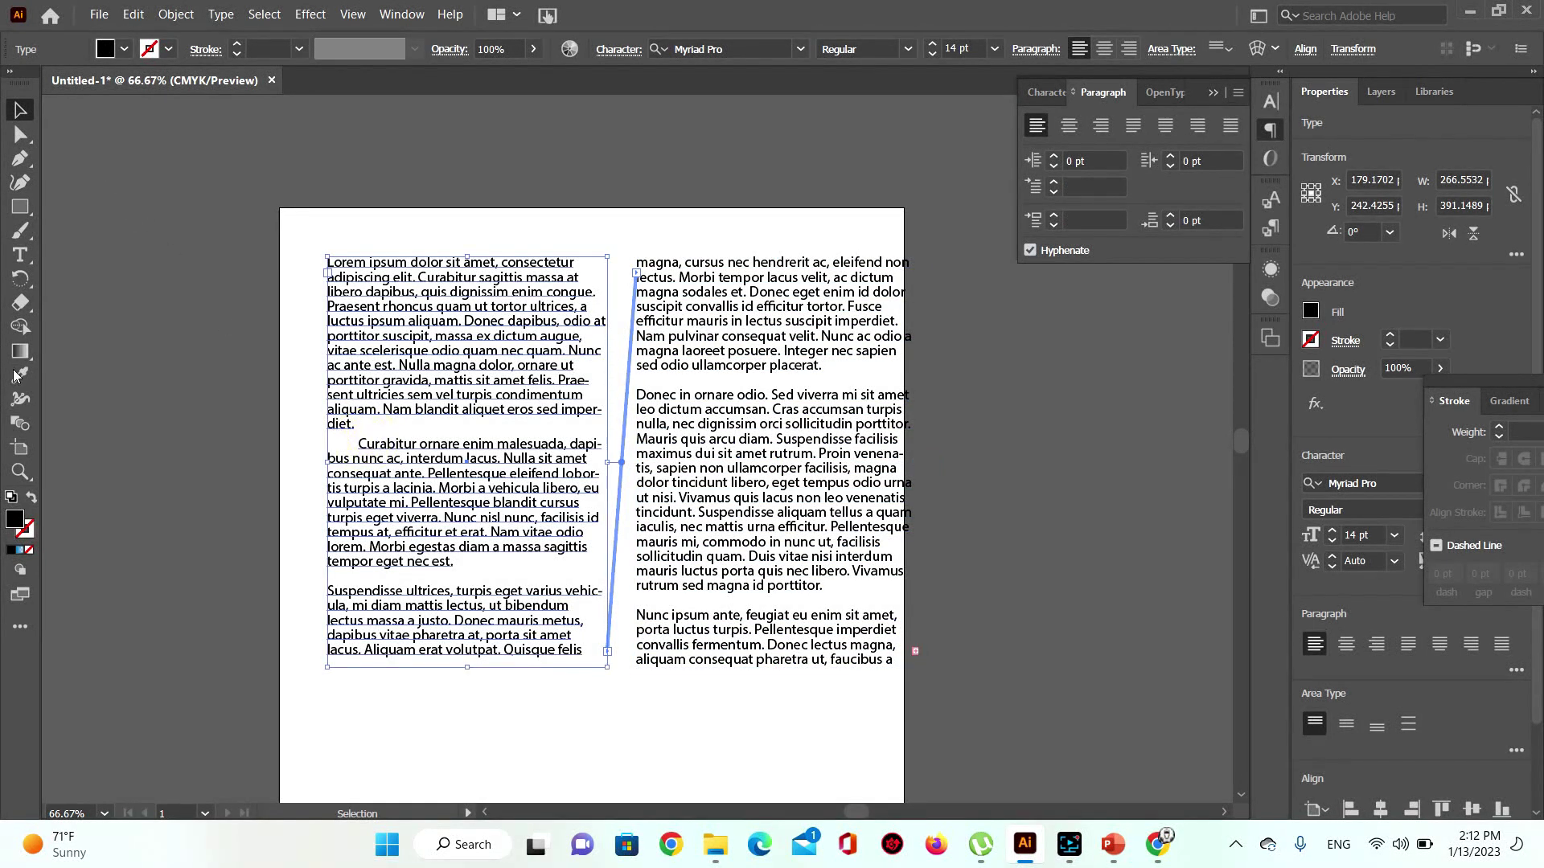
left_click(22, 255)
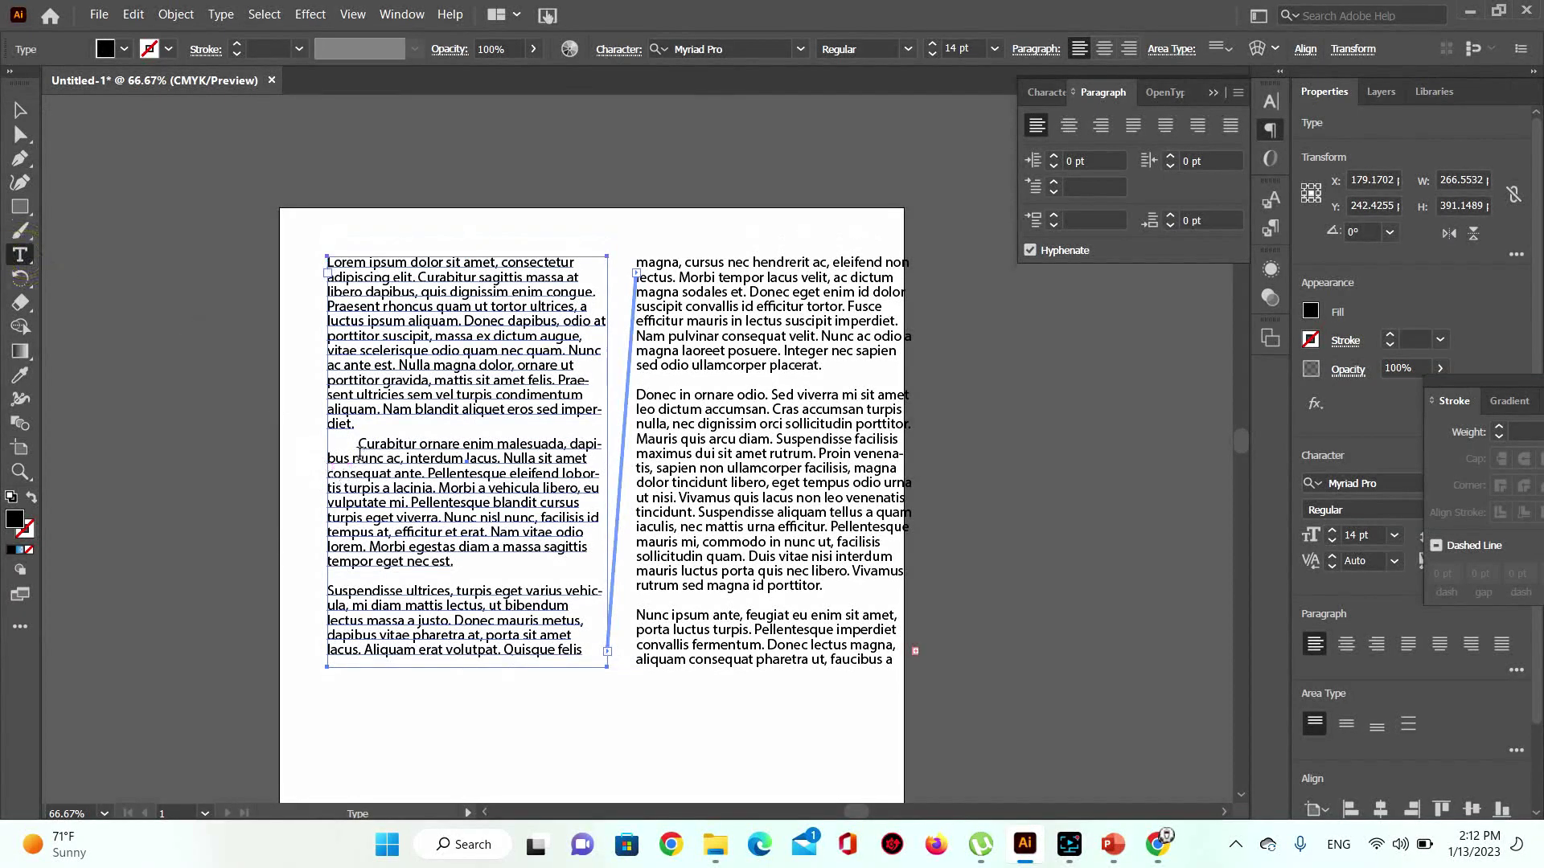
left_click_drag(358, 445, 486, 582)
key("ctrl+z")
left_click_drag(360, 444, 452, 562)
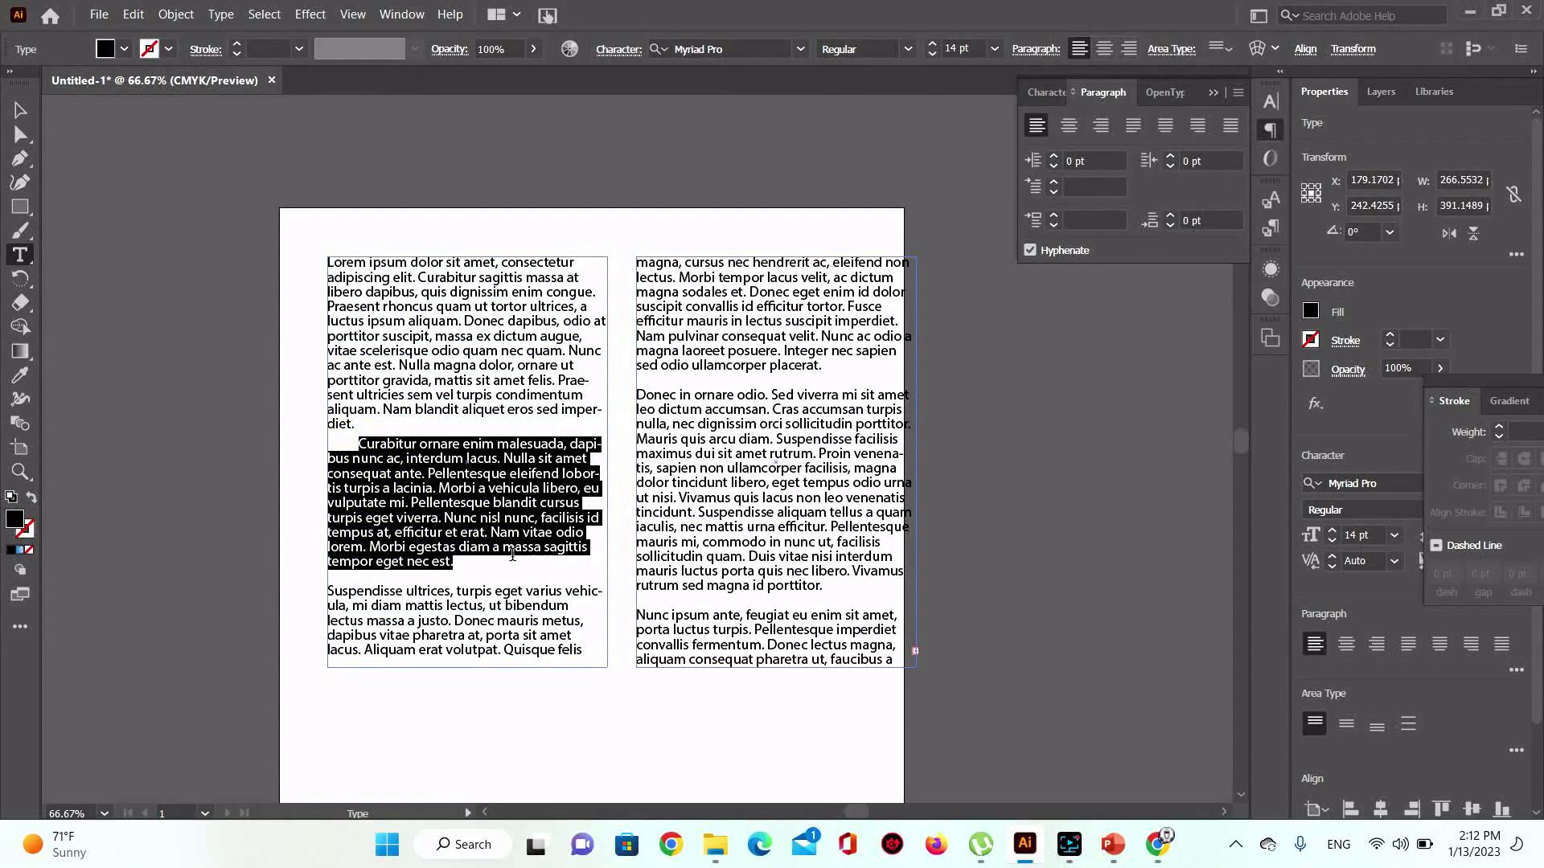
left_click(1053, 226)
left_click(1053, 226)
left_click(1054, 226)
left_click(1054, 227)
left_click(1054, 227)
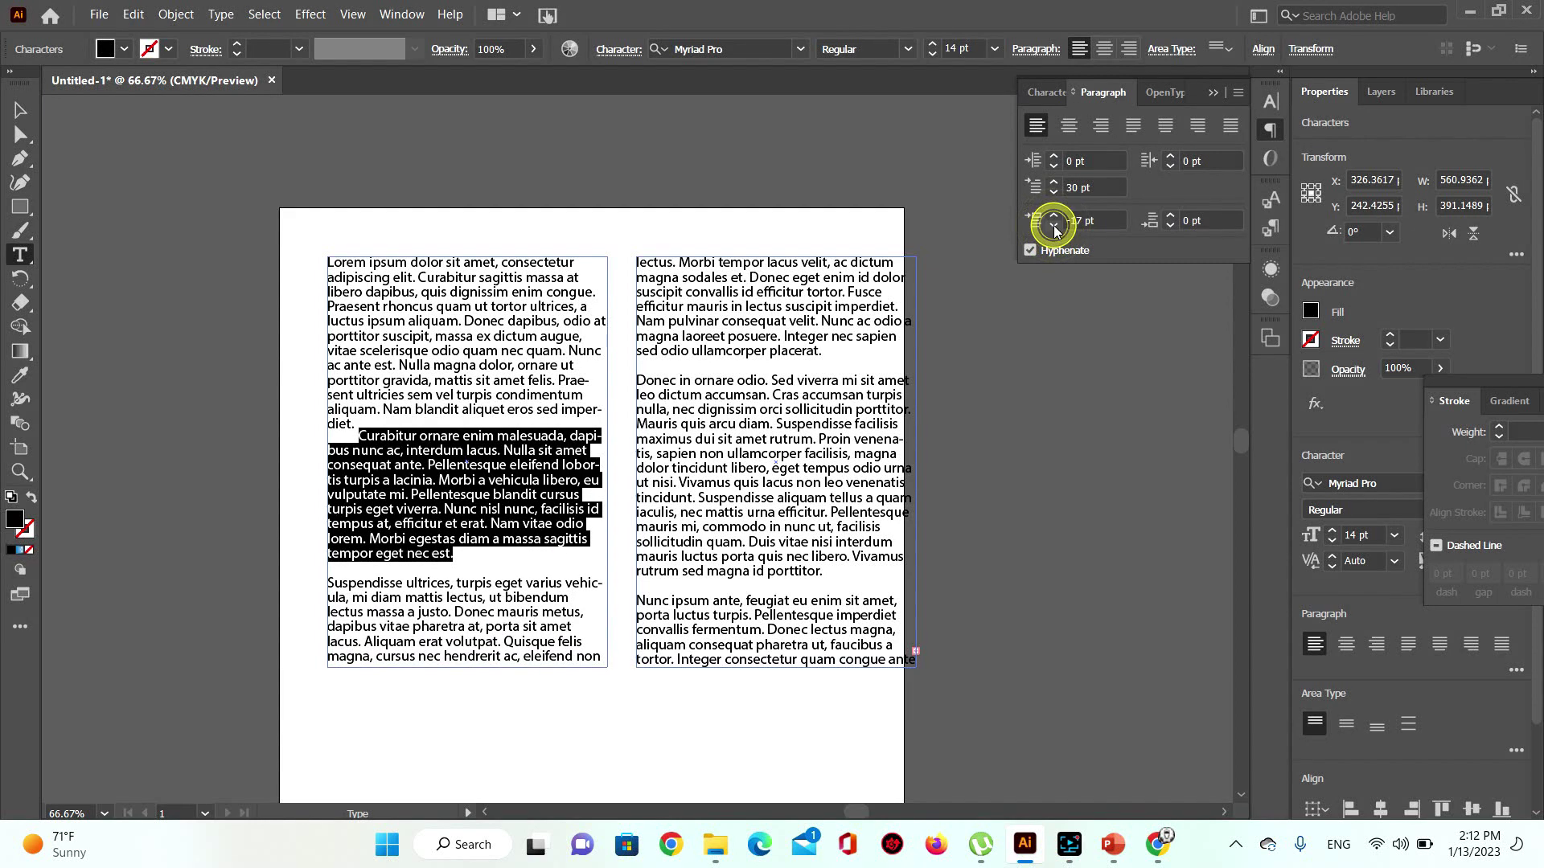
left_click(1054, 227)
left_click(1054, 228)
left_click(1054, 227)
left_click(1054, 228)
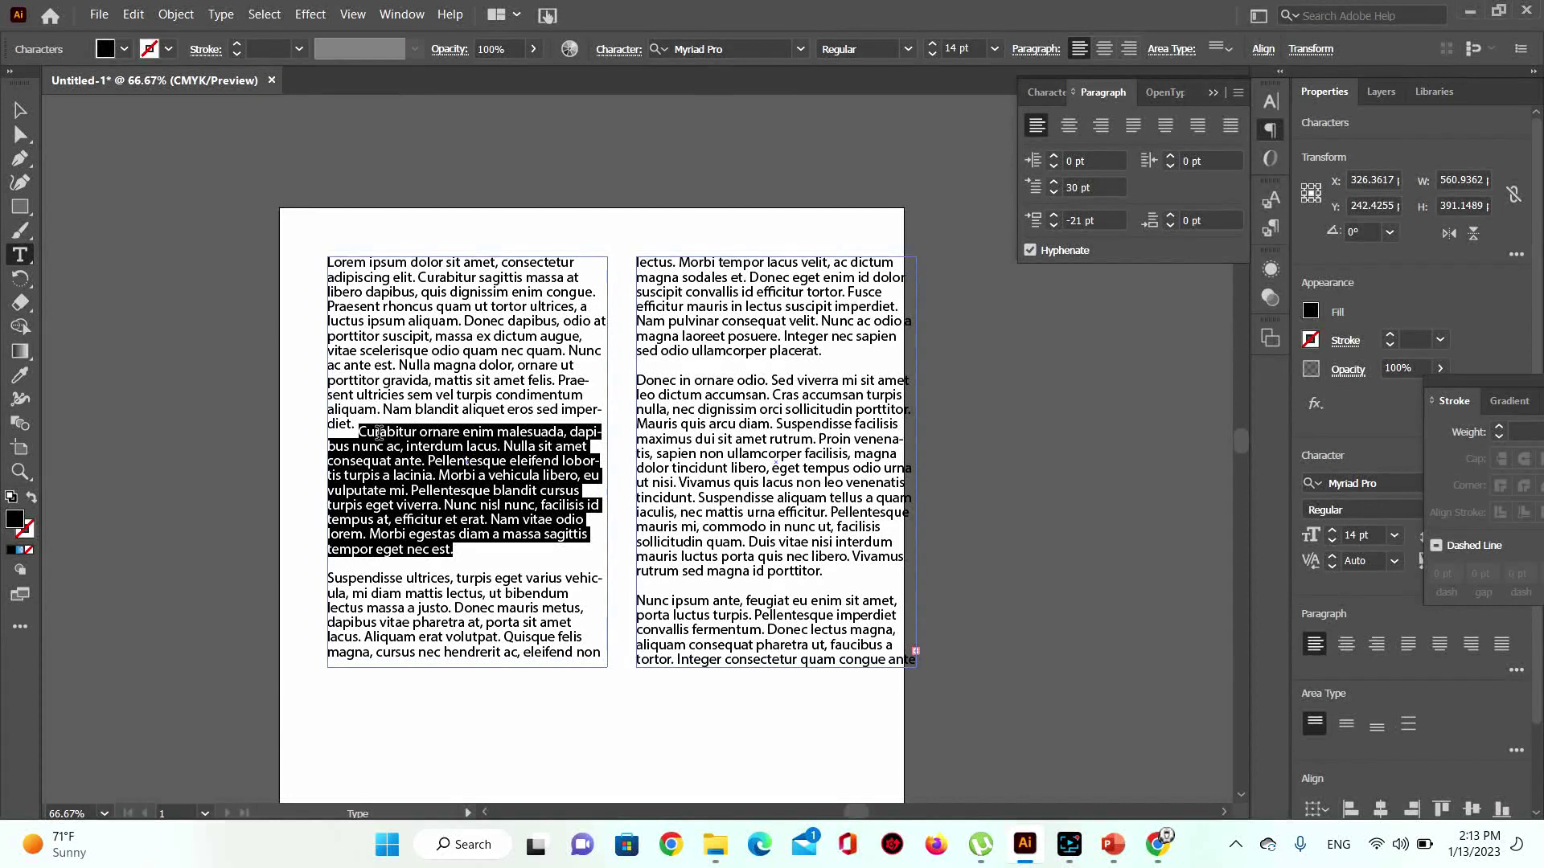
Step: Lower the Curabitur paragraph's first-line left indent from 30 pt to 6 pt
left_click(1053, 196)
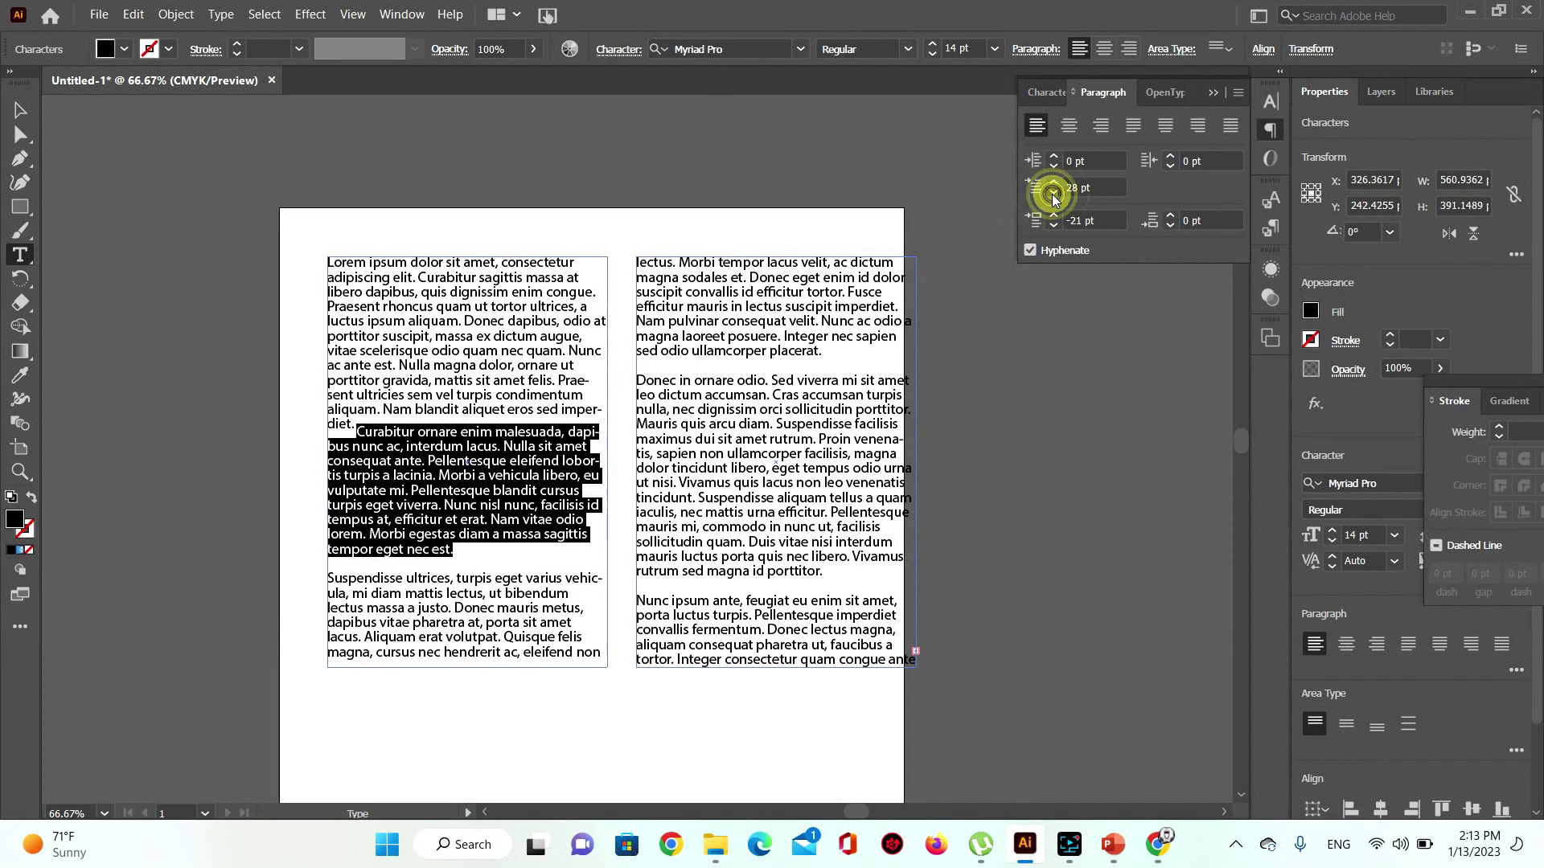
left_click(1052, 195)
left_click(1052, 196)
left_click(1053, 195)
left_click(1053, 199)
left_click(1053, 198)
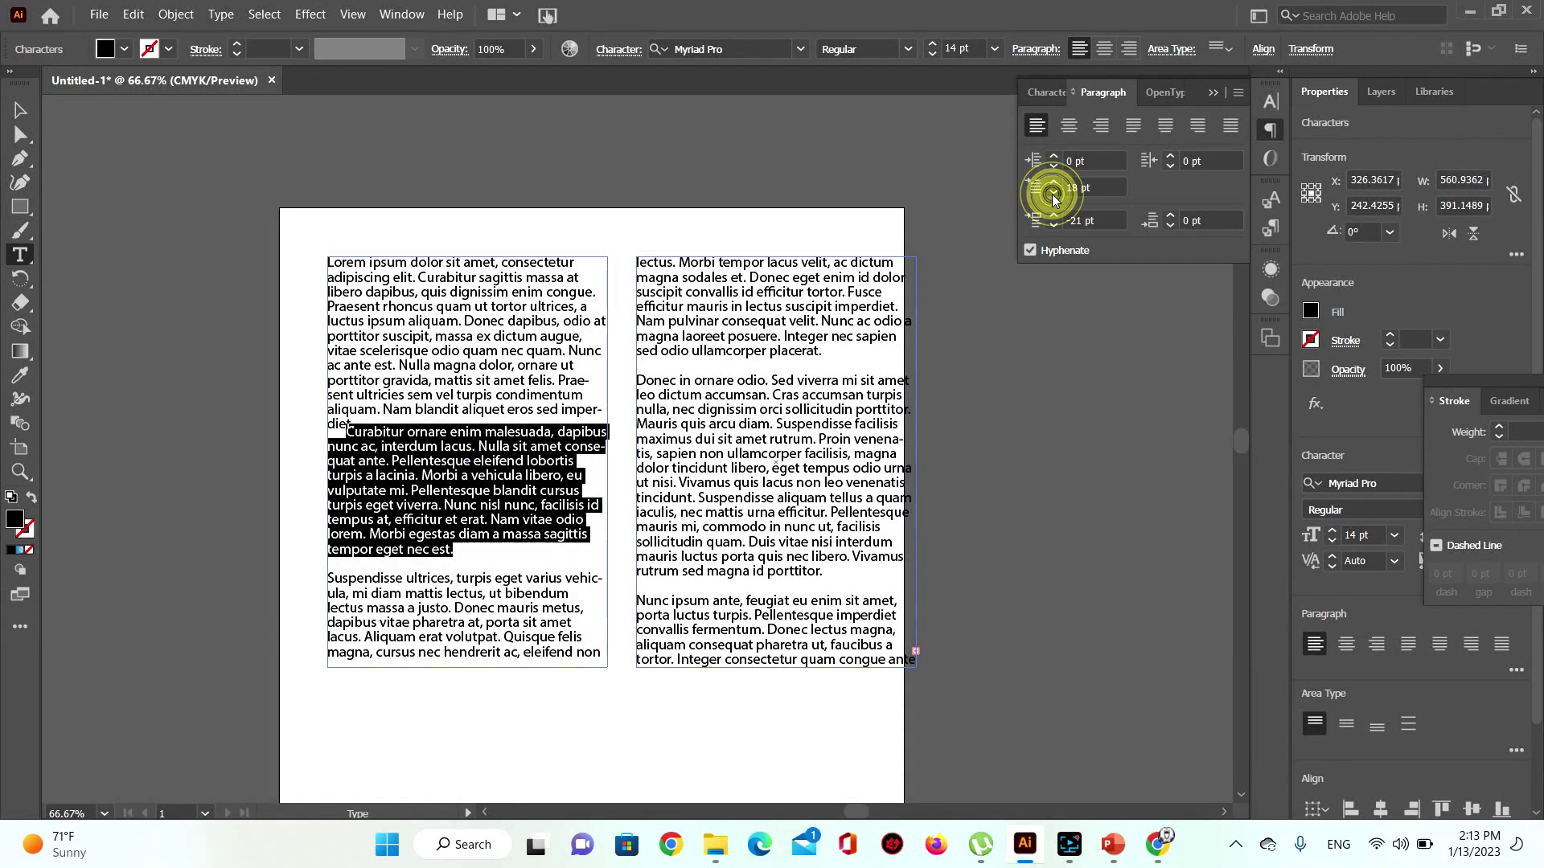
left_click(1053, 199)
left_click(1052, 199)
left_click(1052, 199)
left_click(1052, 198)
left_click(1052, 198)
left_click(1052, 199)
left_click(1052, 199)
left_click(1052, 198)
left_click(1052, 198)
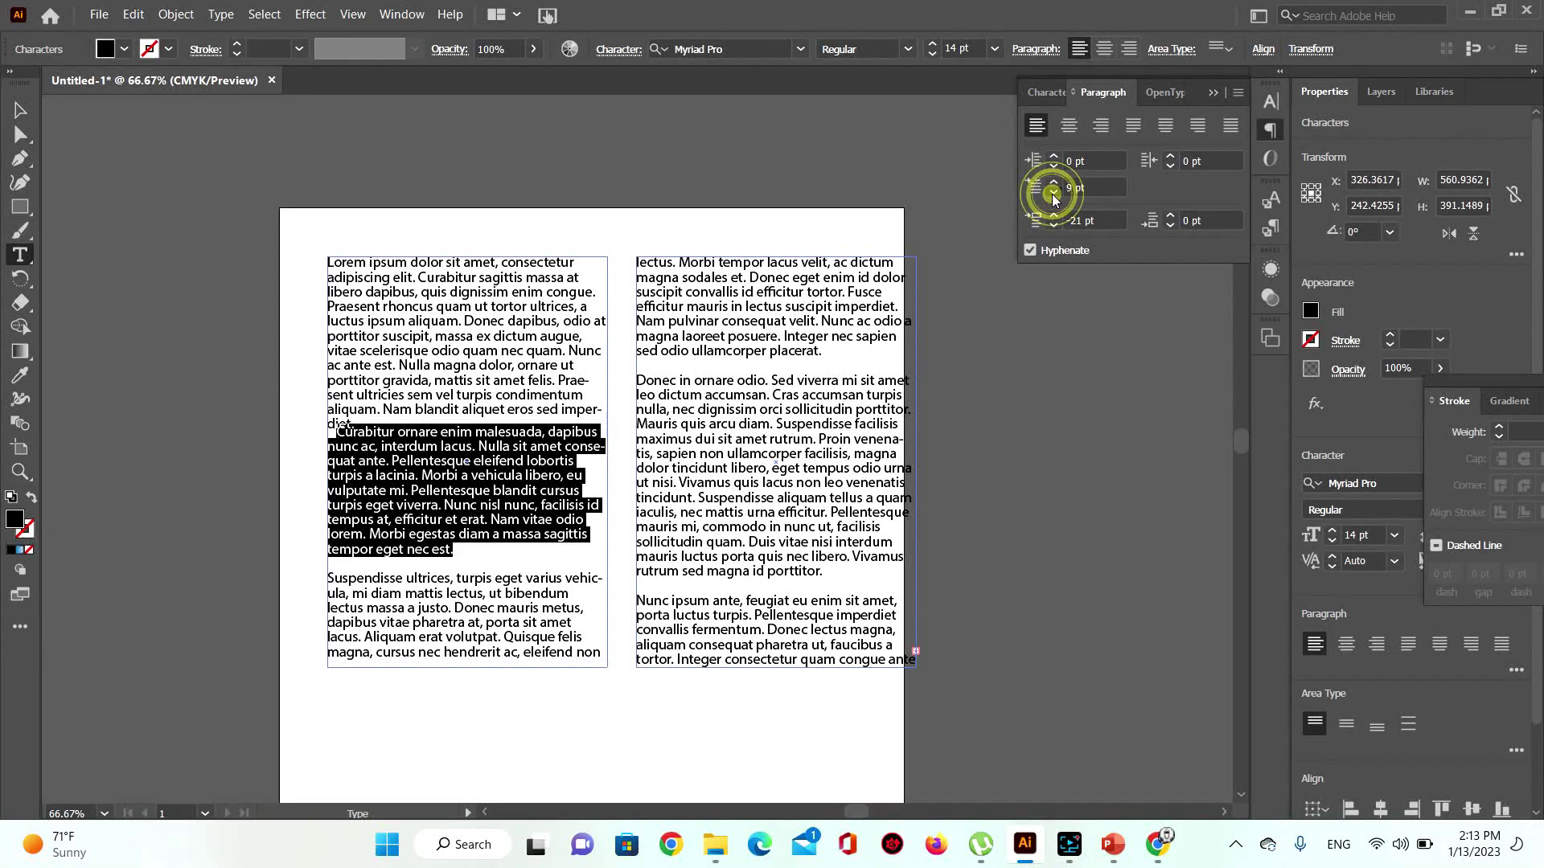
left_click(1053, 199)
left_click(1052, 199)
left_click(1053, 198)
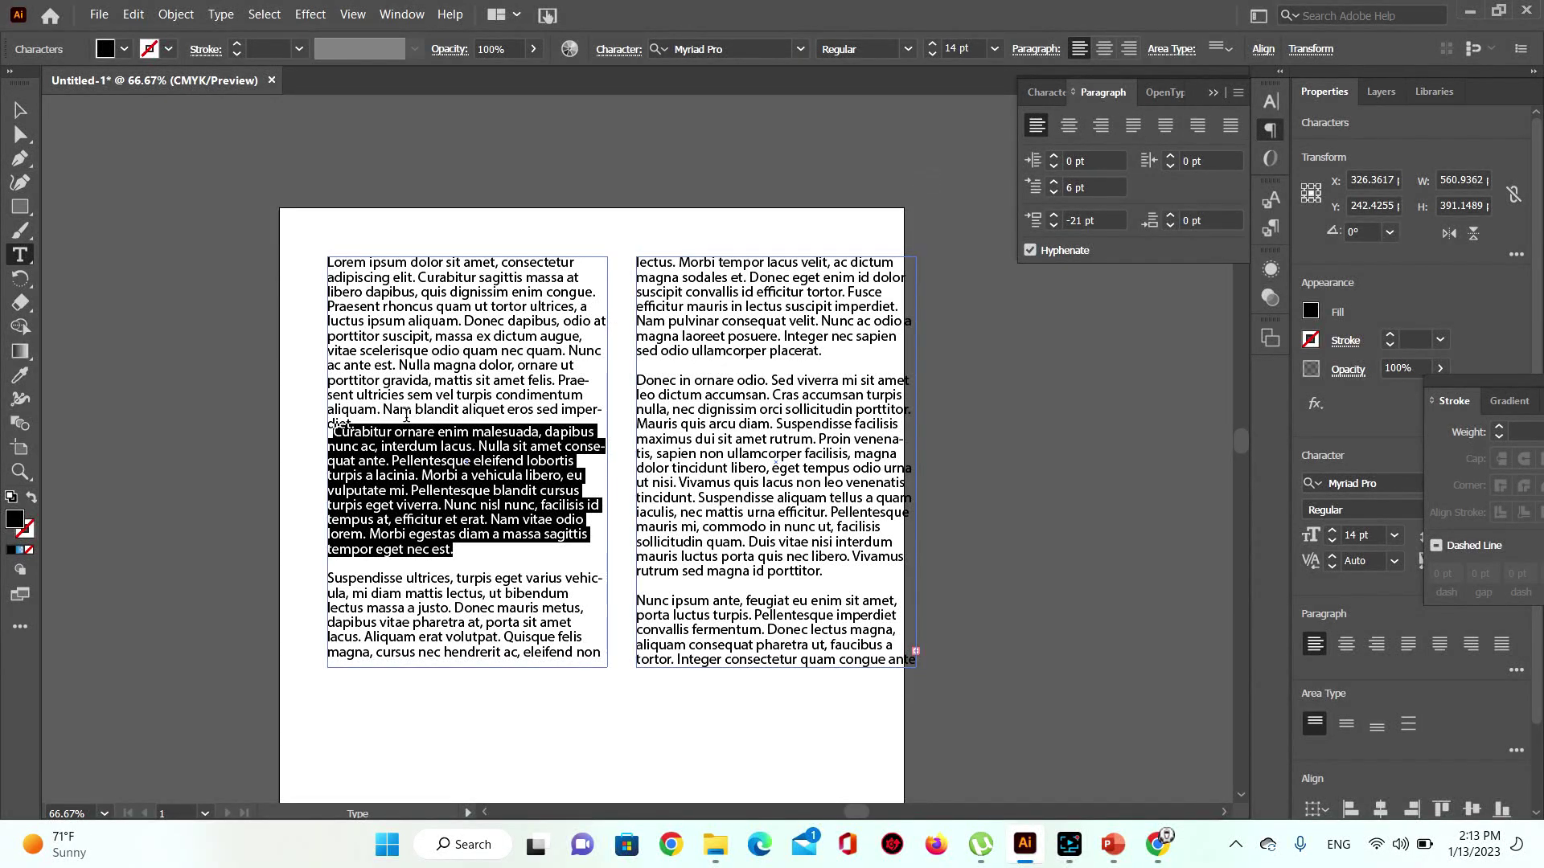
Step: Insert an empty paragraph after 'diet.' so a blank line precedes Curabitur
left_click(488, 490)
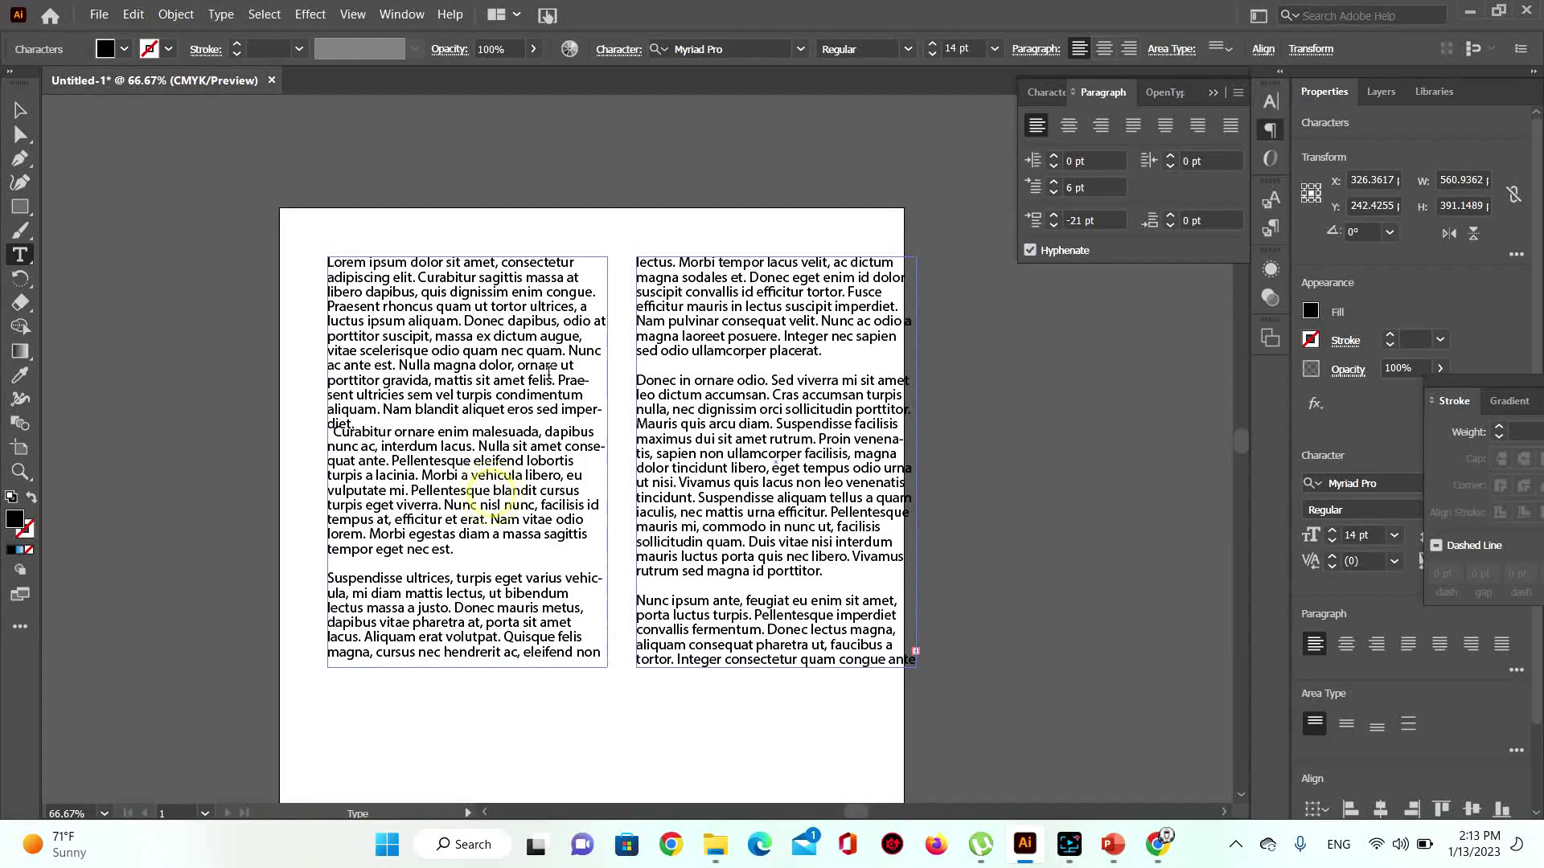
left_click(334, 435)
key("BackSpace")
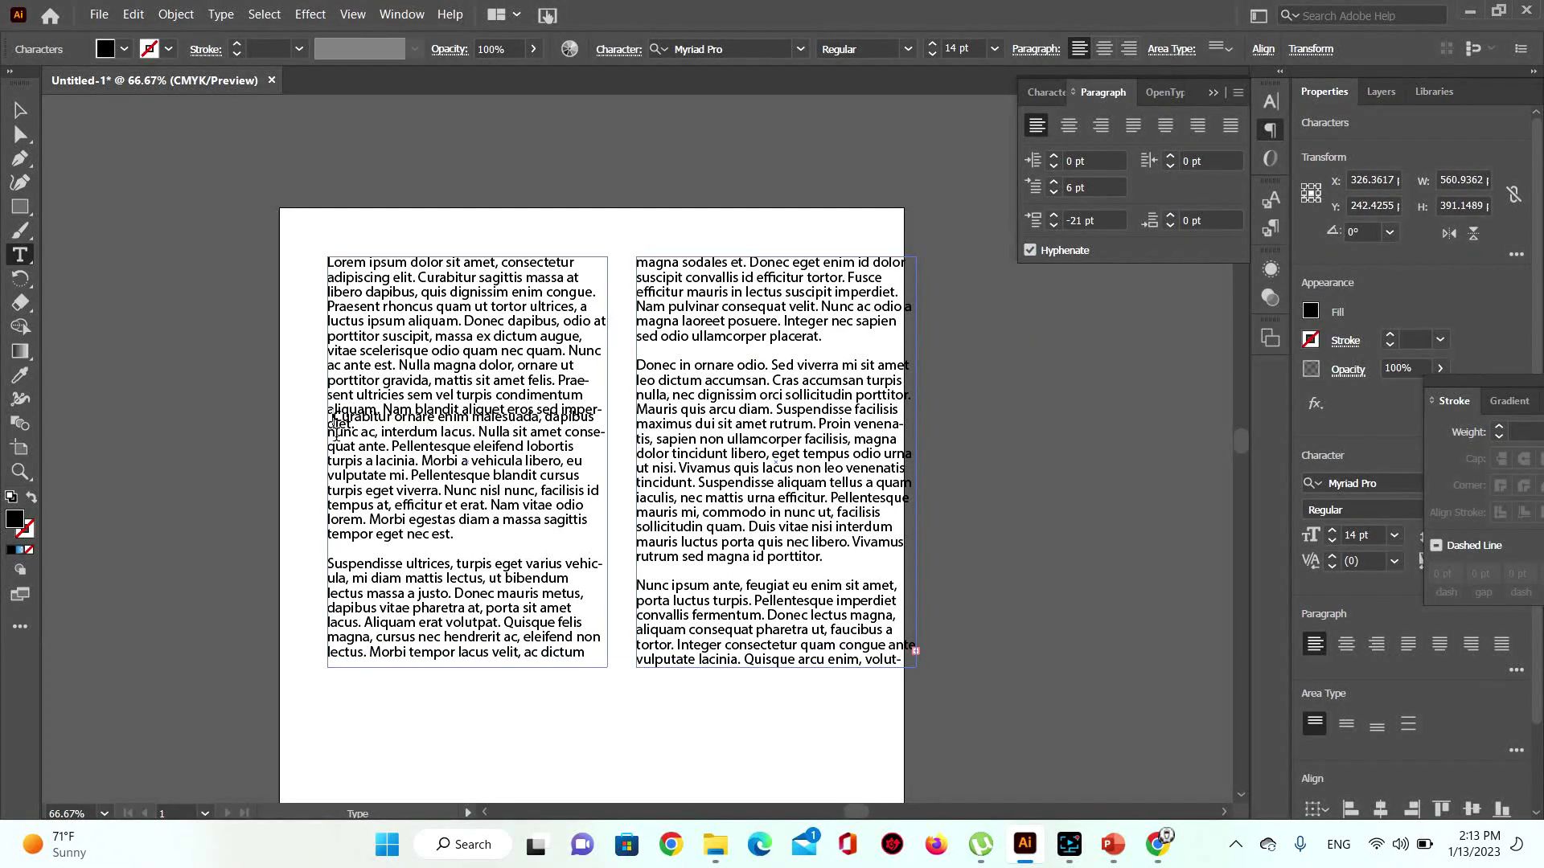
left_click(382, 505, "ctrl")
key("ctrl+z")
key("ctrl+z")
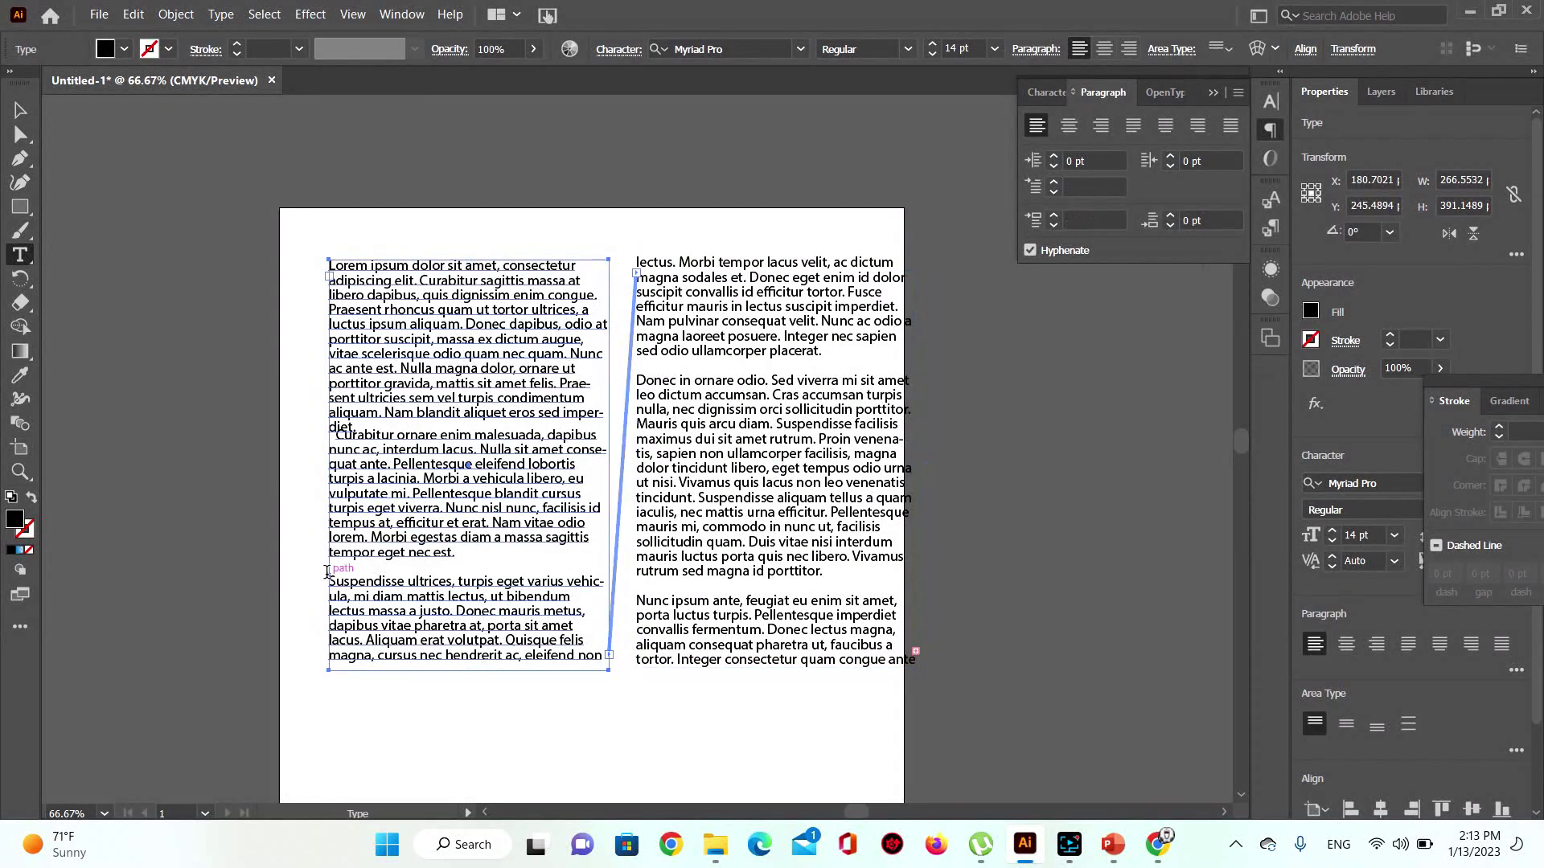
left_click_drag(330, 580, 605, 655)
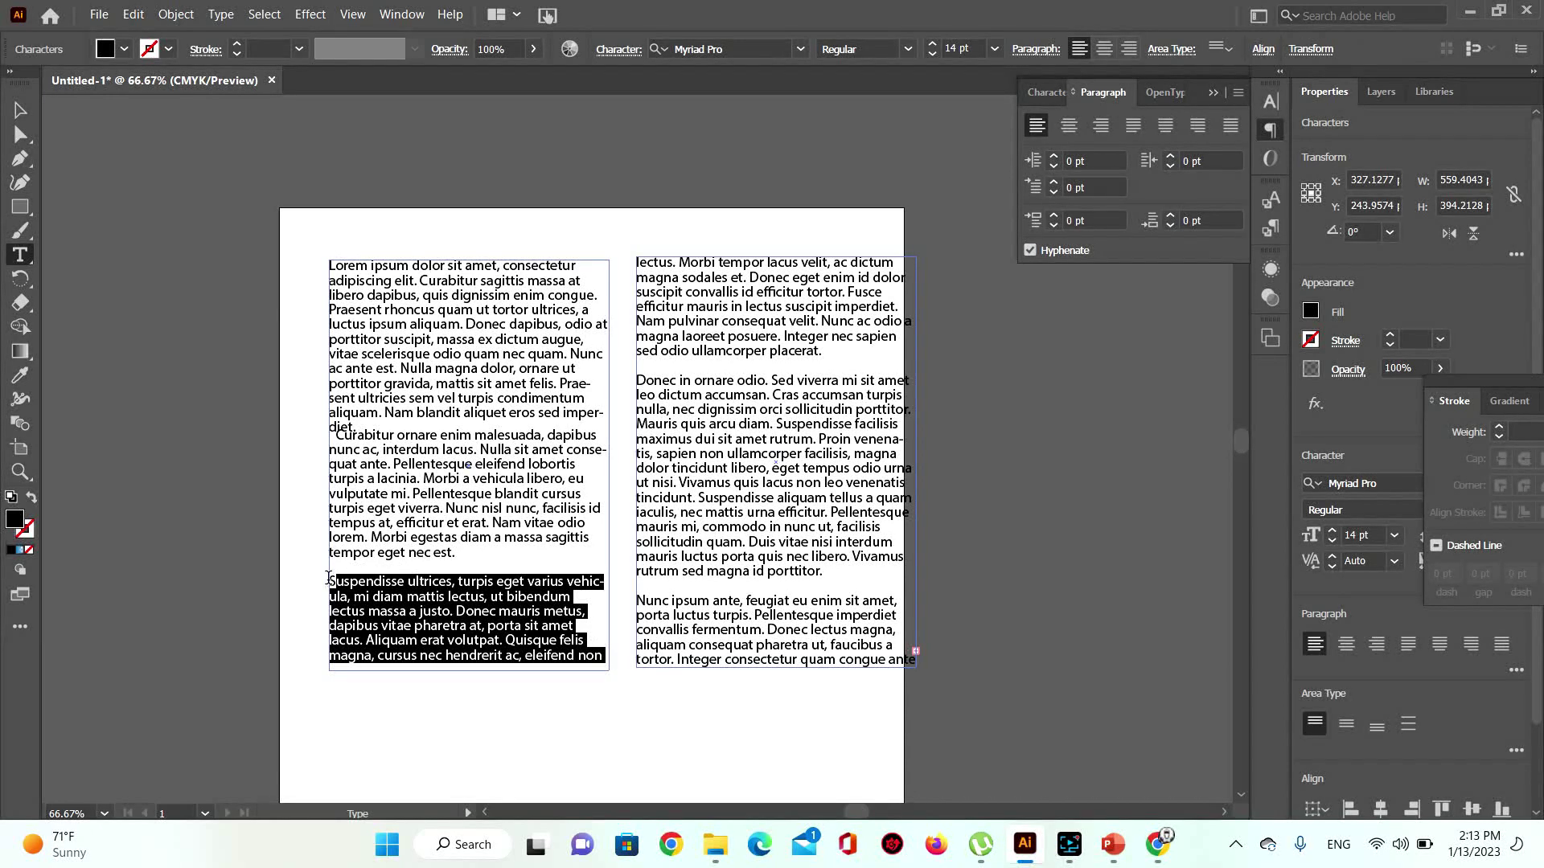
left_click_drag(332, 580, 602, 664)
left_click(439, 428)
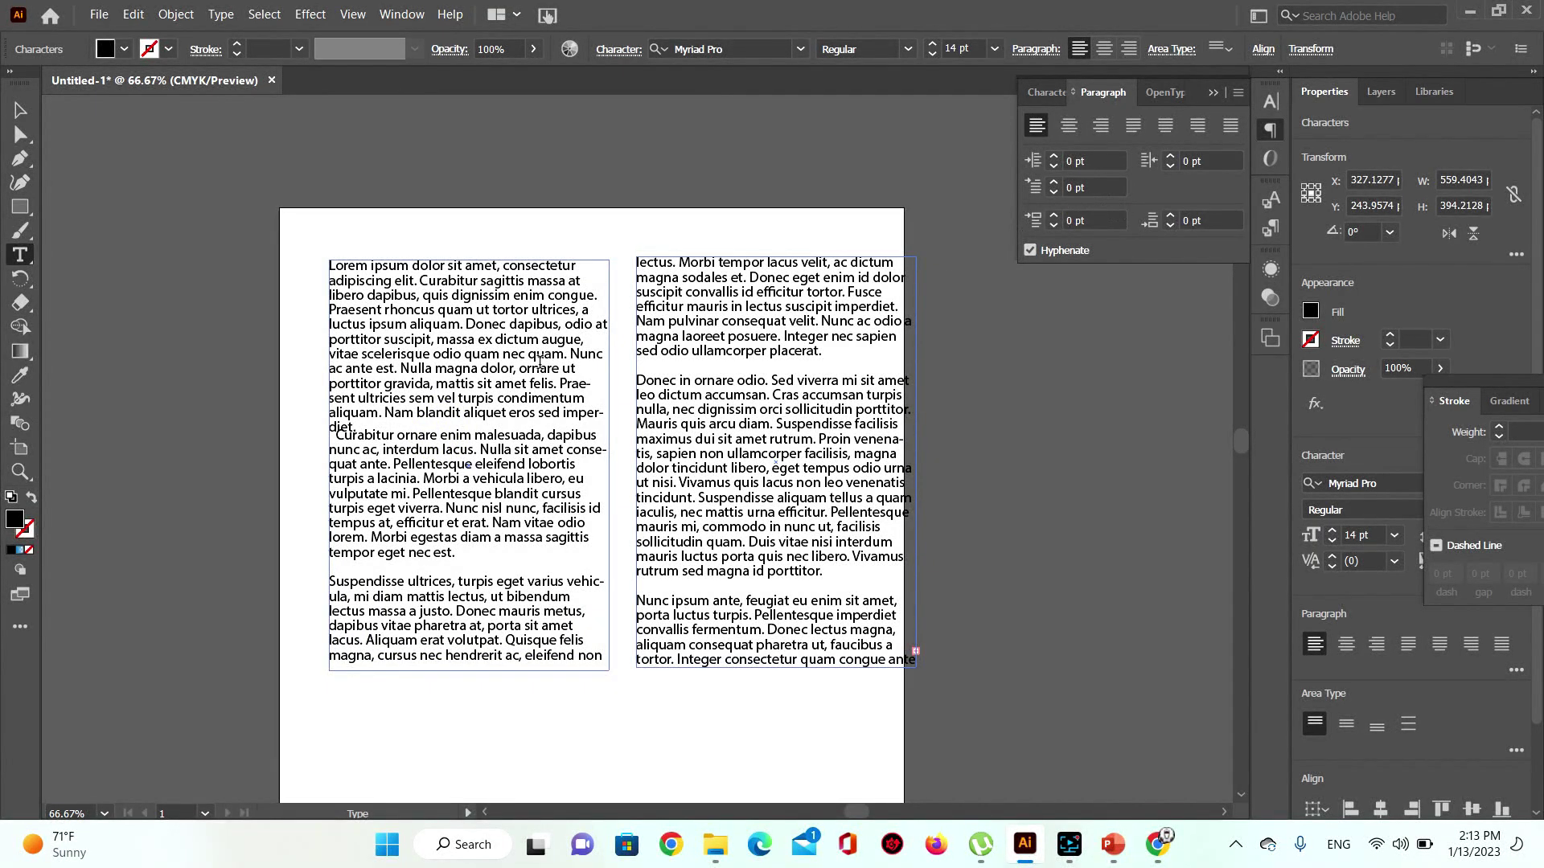
key("Return")
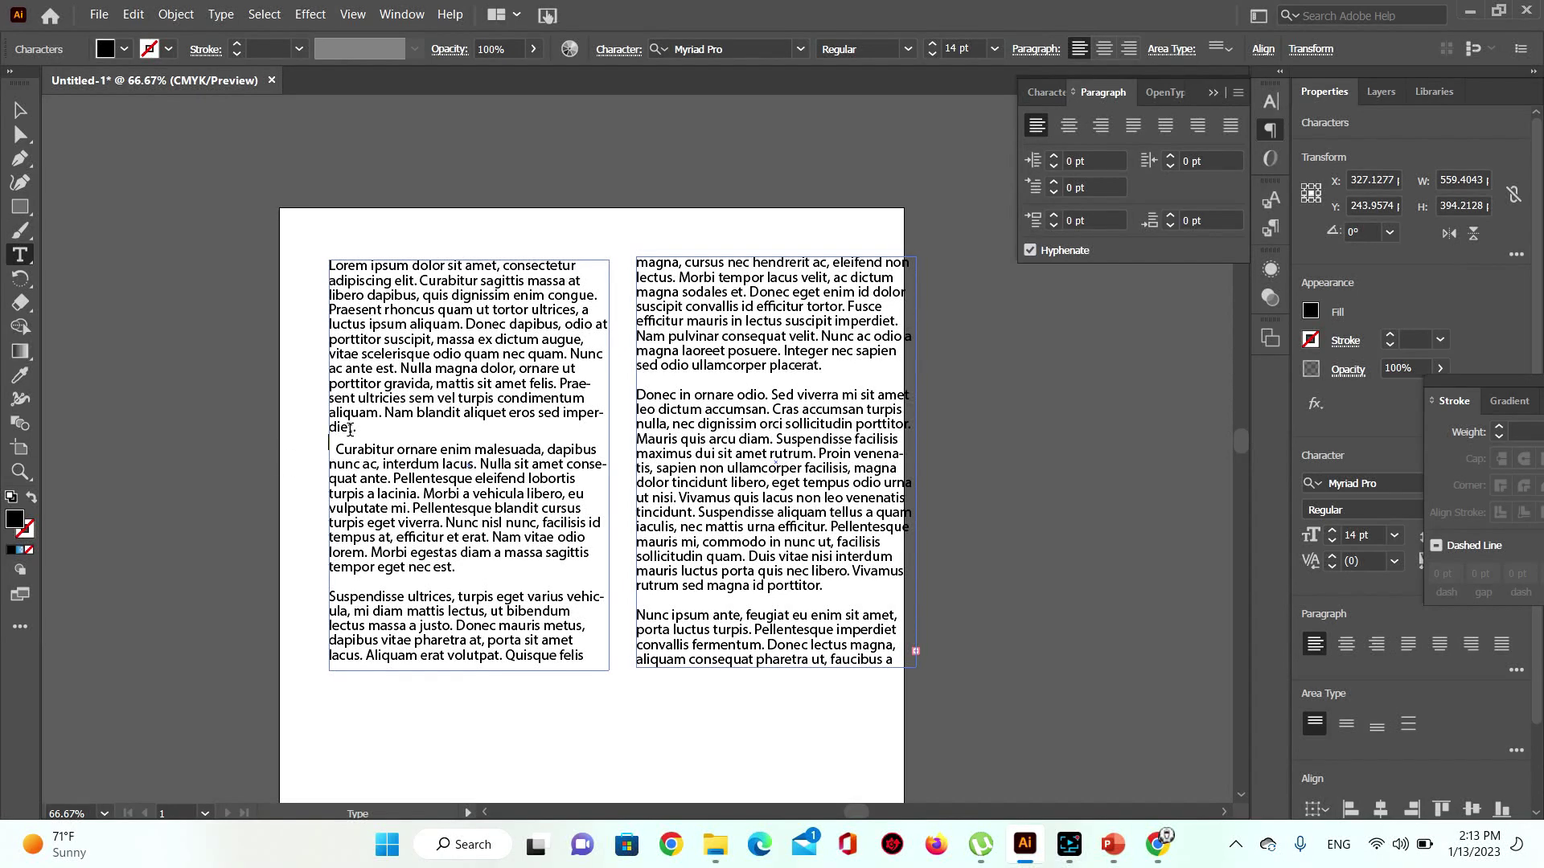
Step: Select the Curabitur paragraph, test other alignments, and settle on Justify with Last Line Aligned Left
left_click_drag(335, 452, 521, 555)
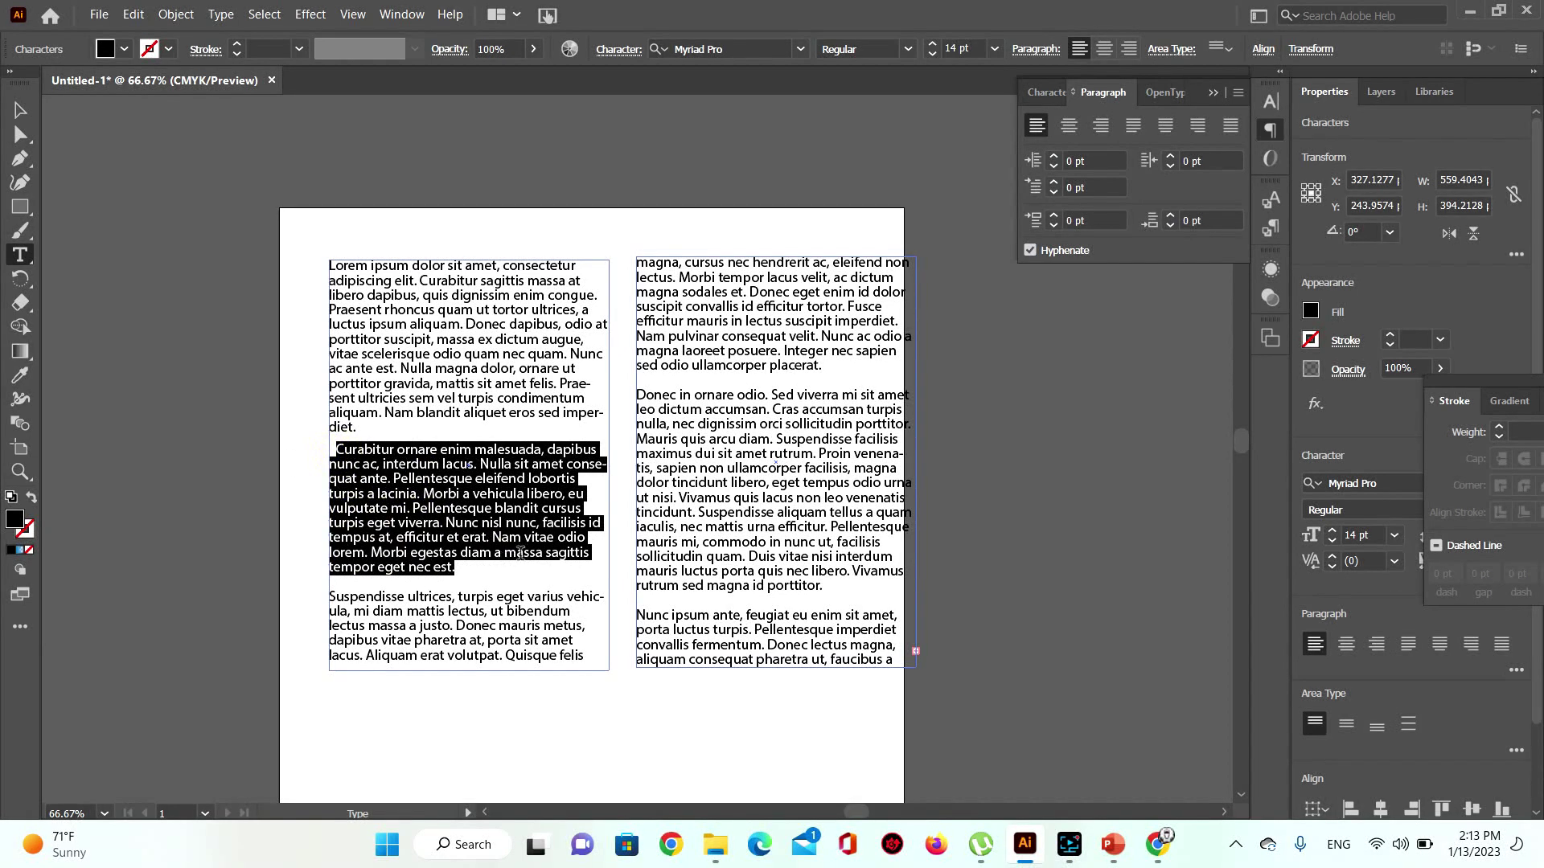
left_click(1071, 126)
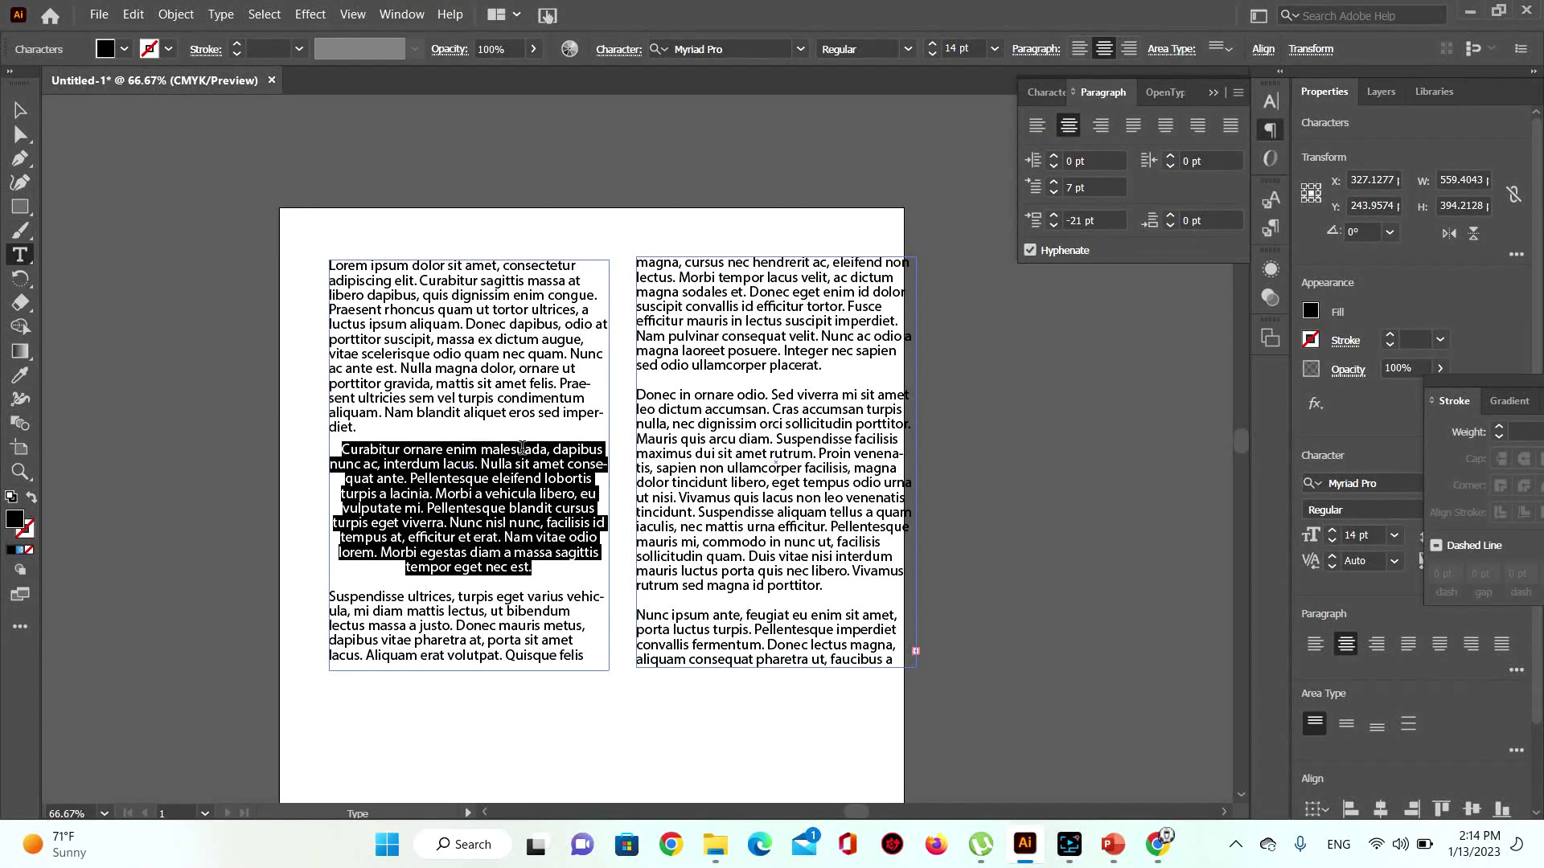
left_click(1101, 127)
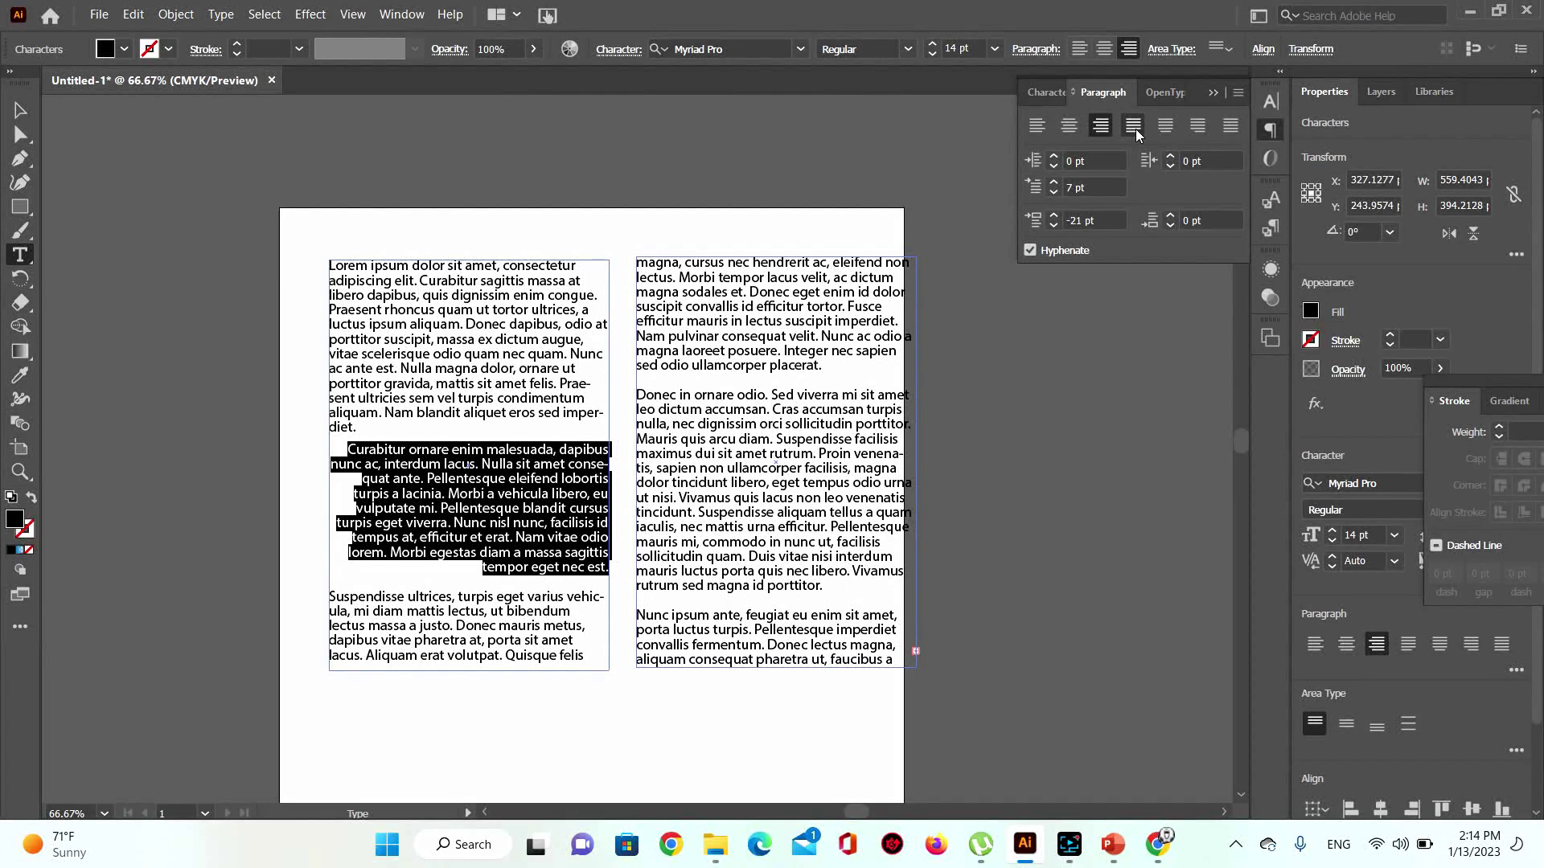
left_click(1133, 126)
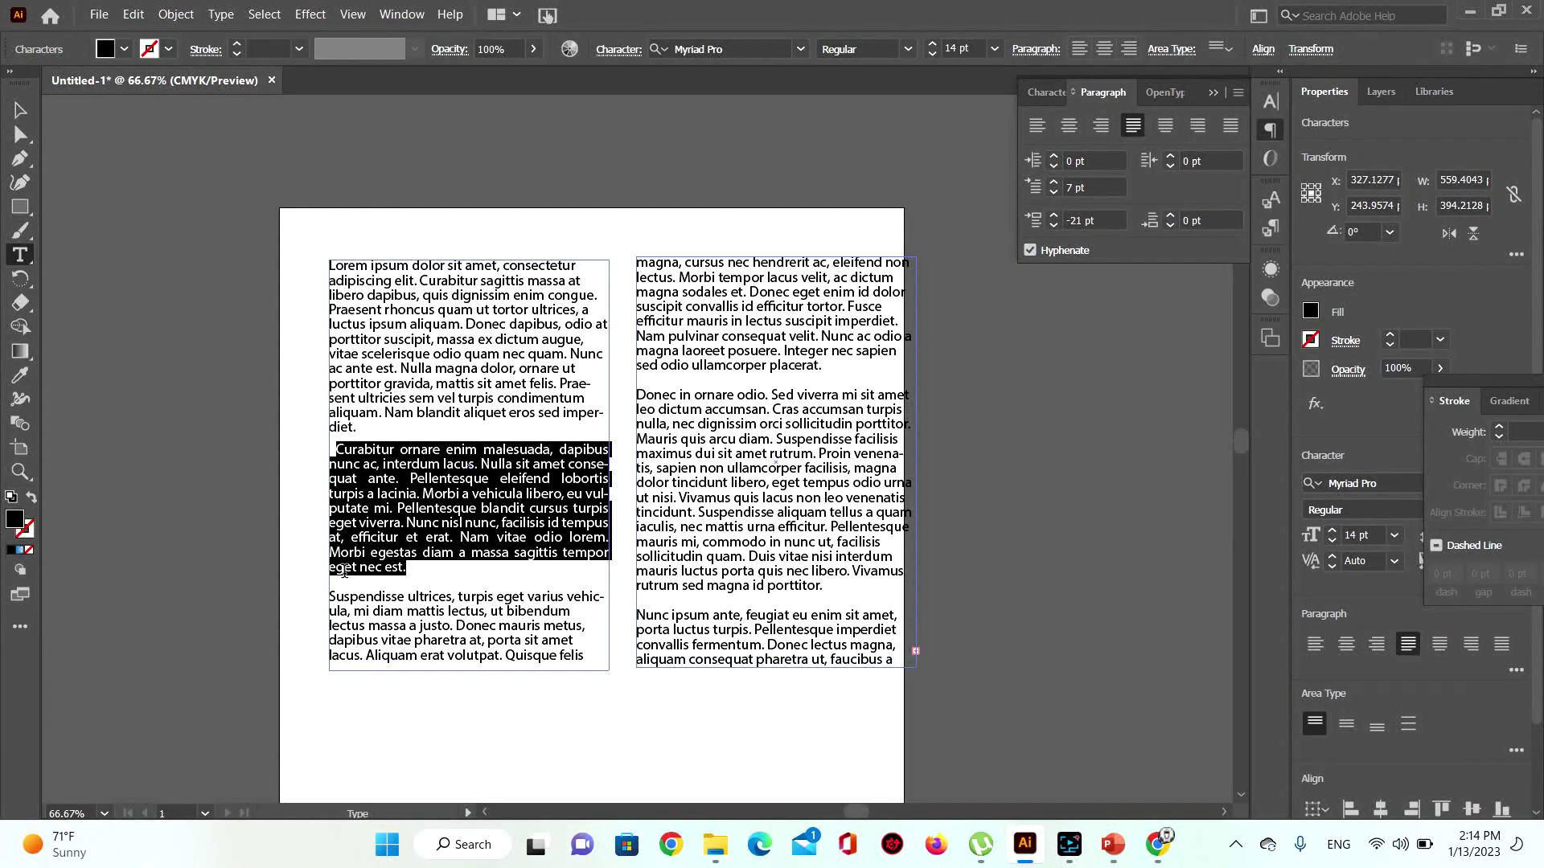
left_click(1166, 127)
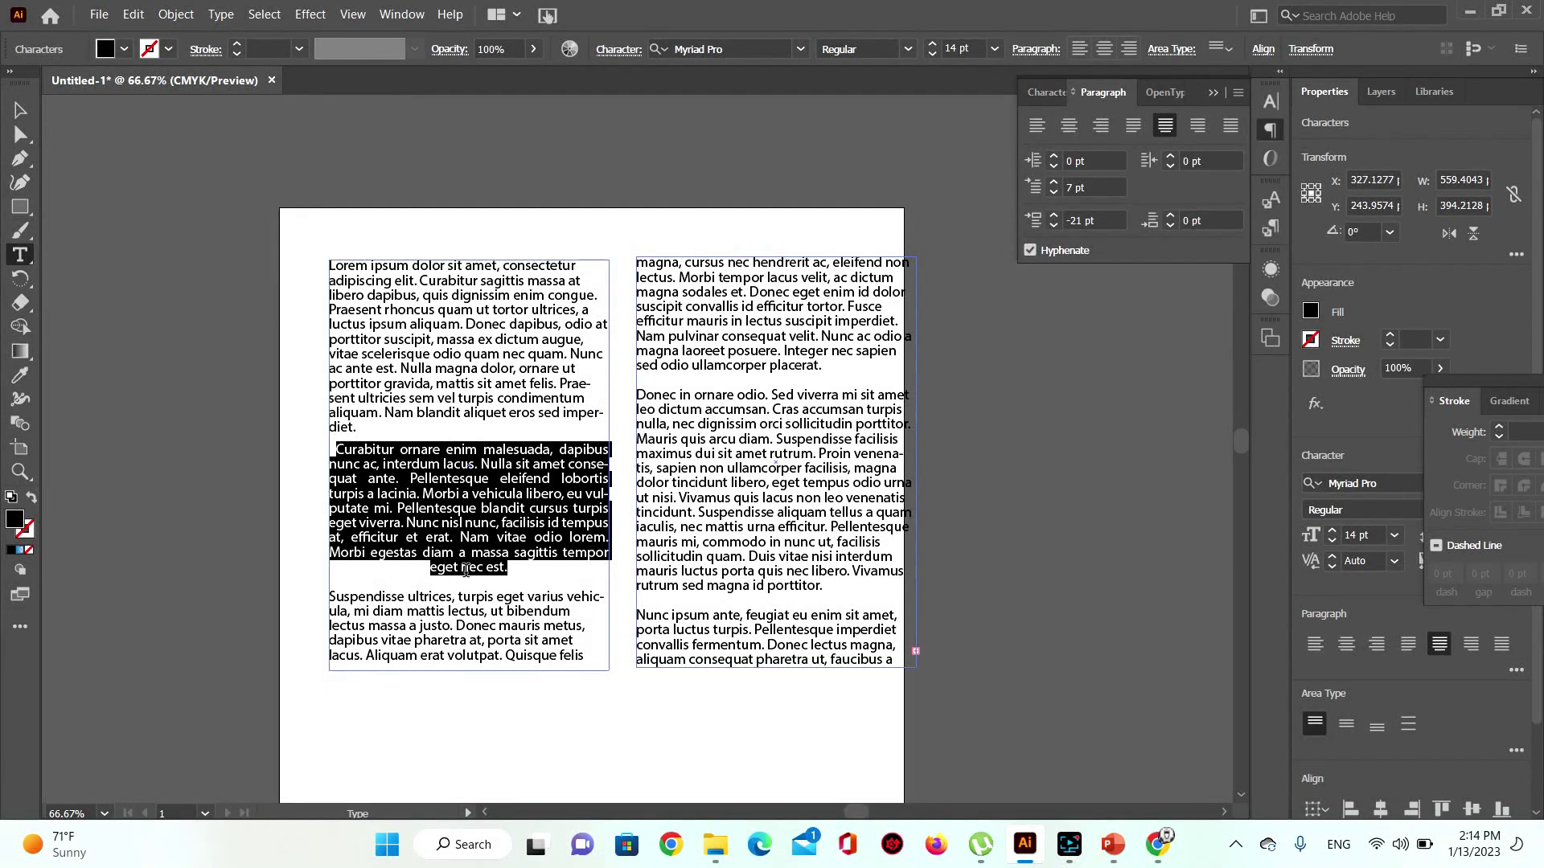
left_click(1204, 133)
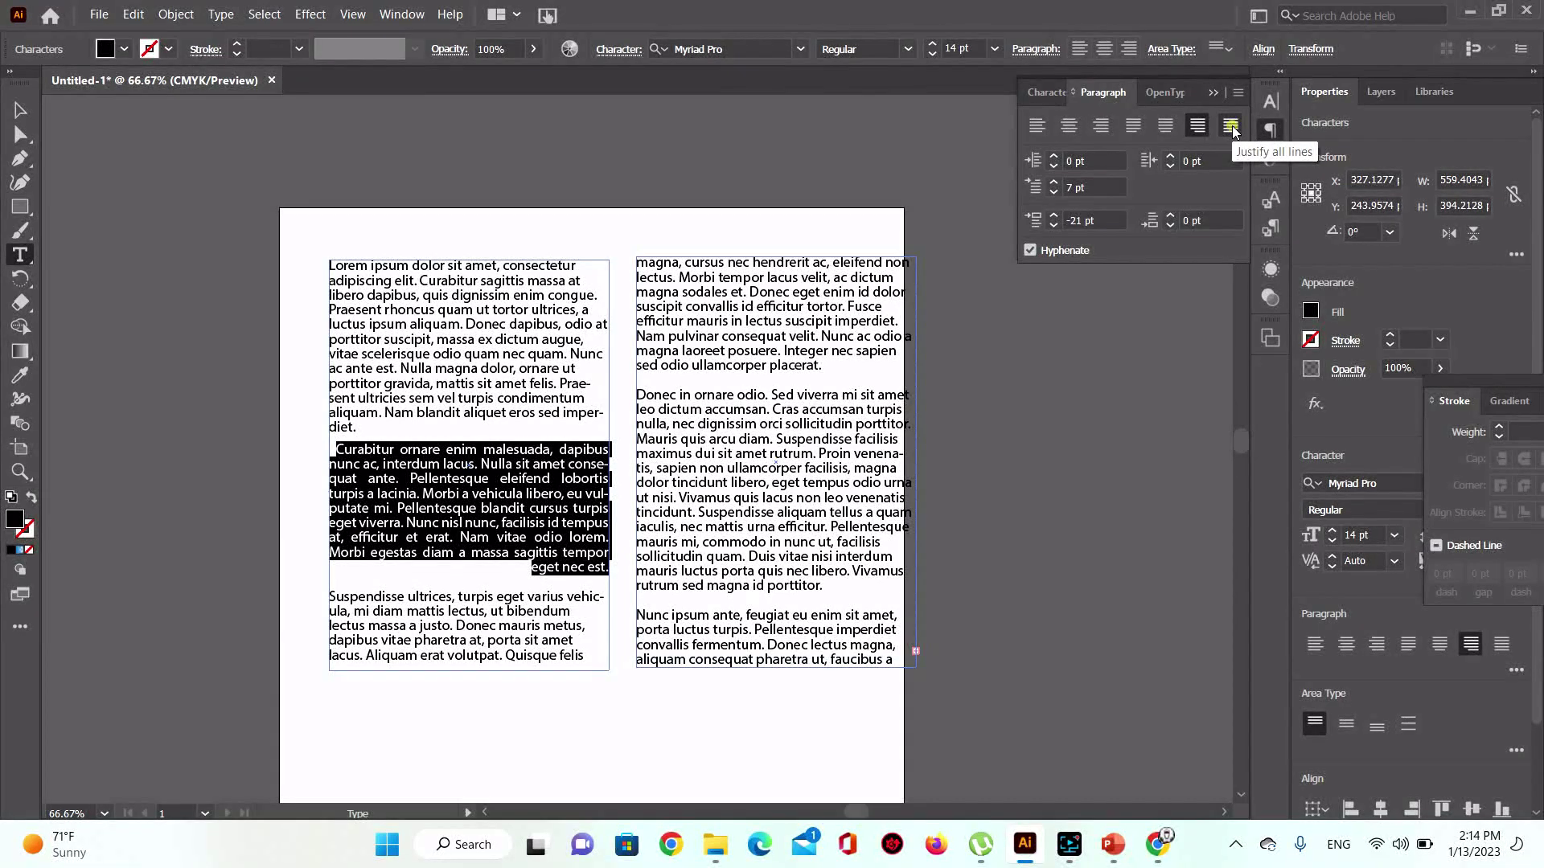
left_click(1231, 127)
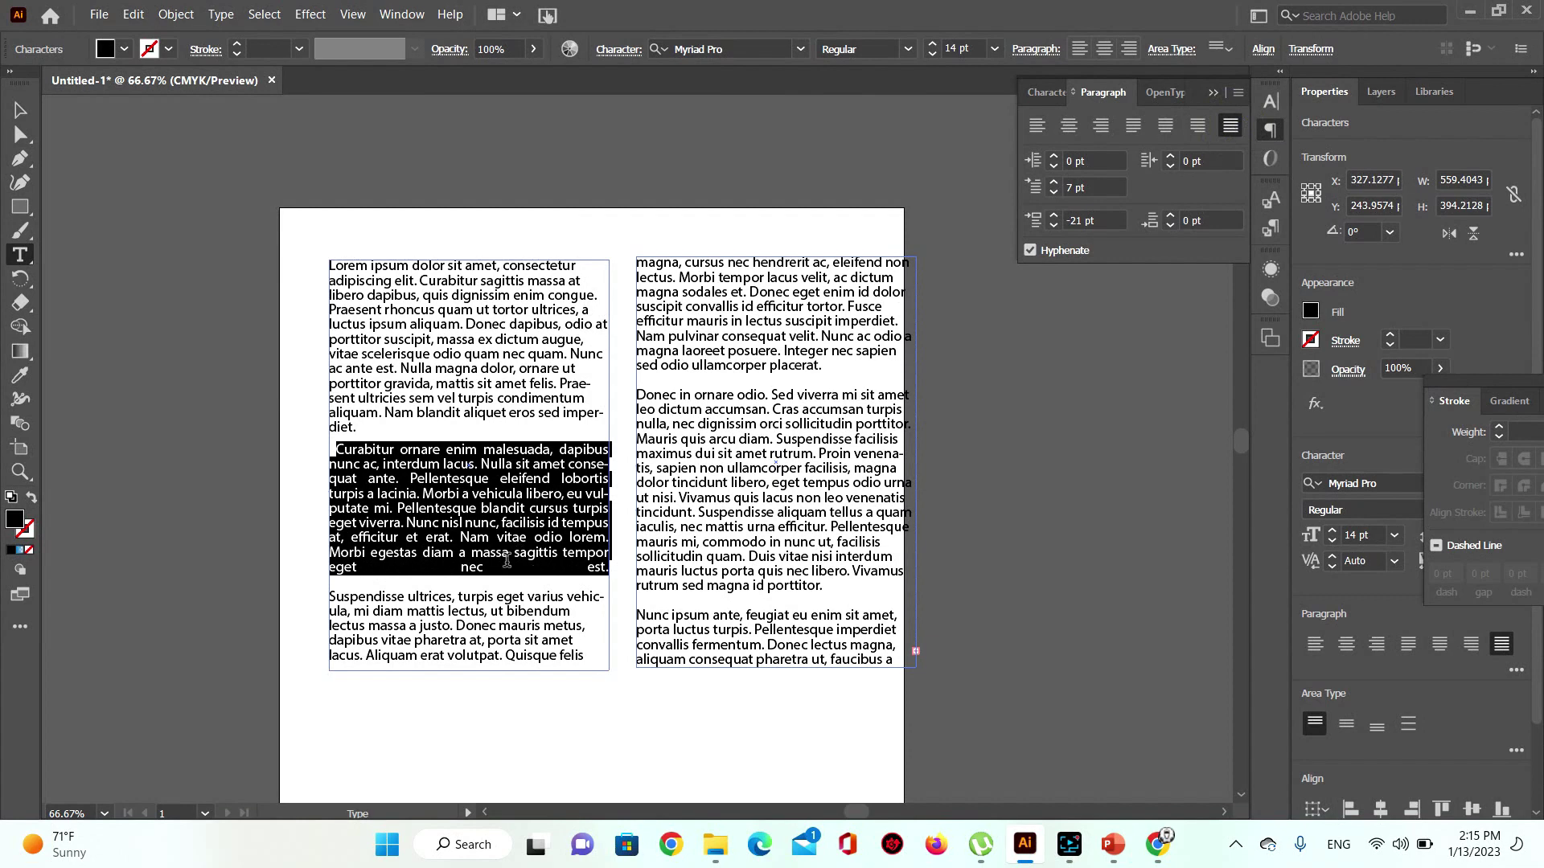
left_click(1138, 129)
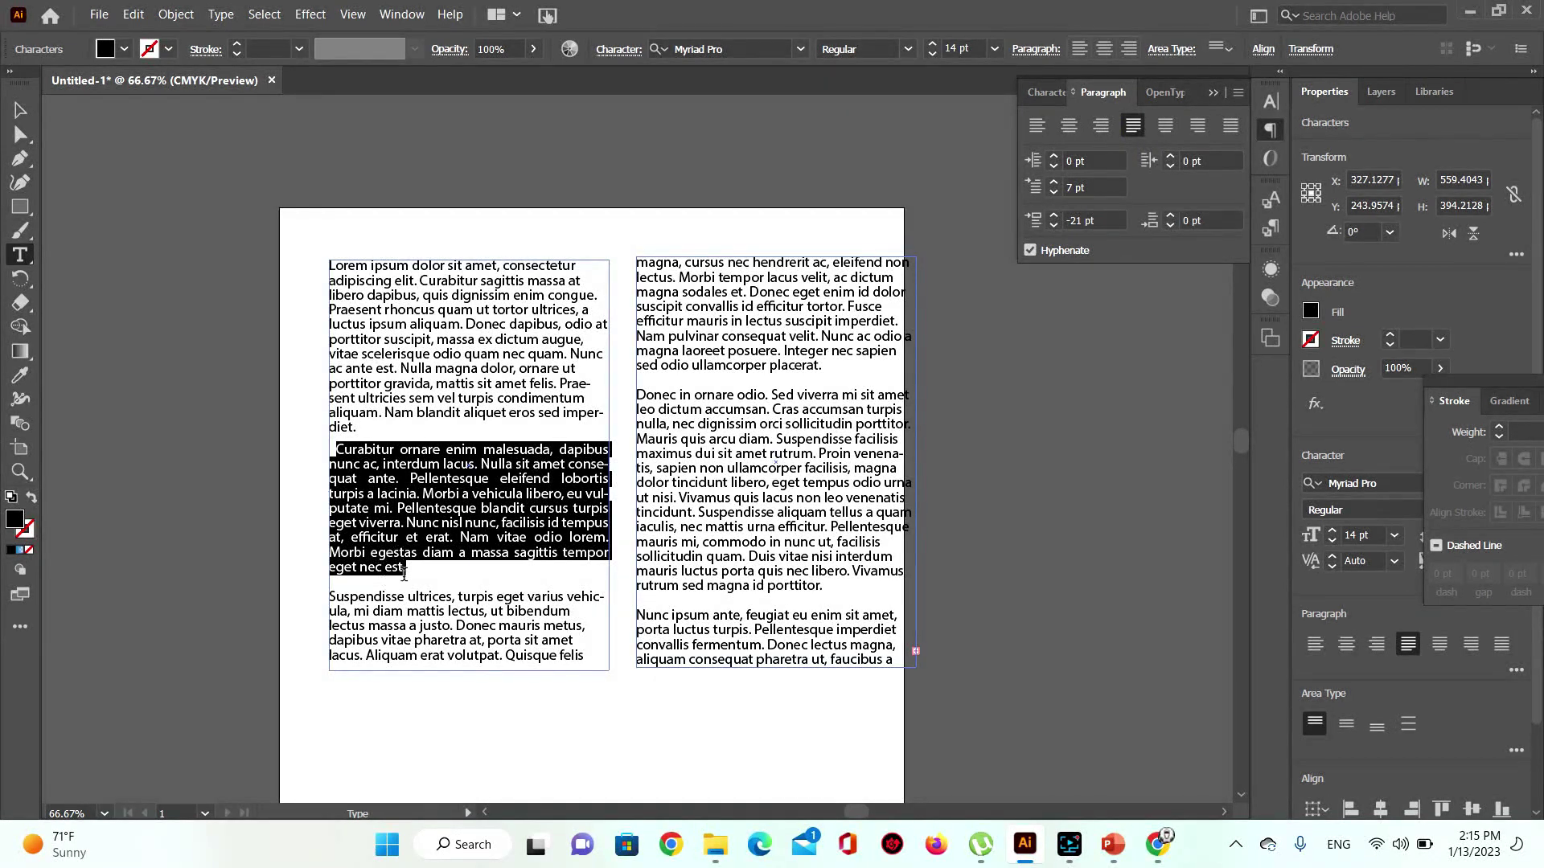
Step: Switch the panel between OpenType, Paragraph and Character settings, ending on Character
left_click(1173, 94)
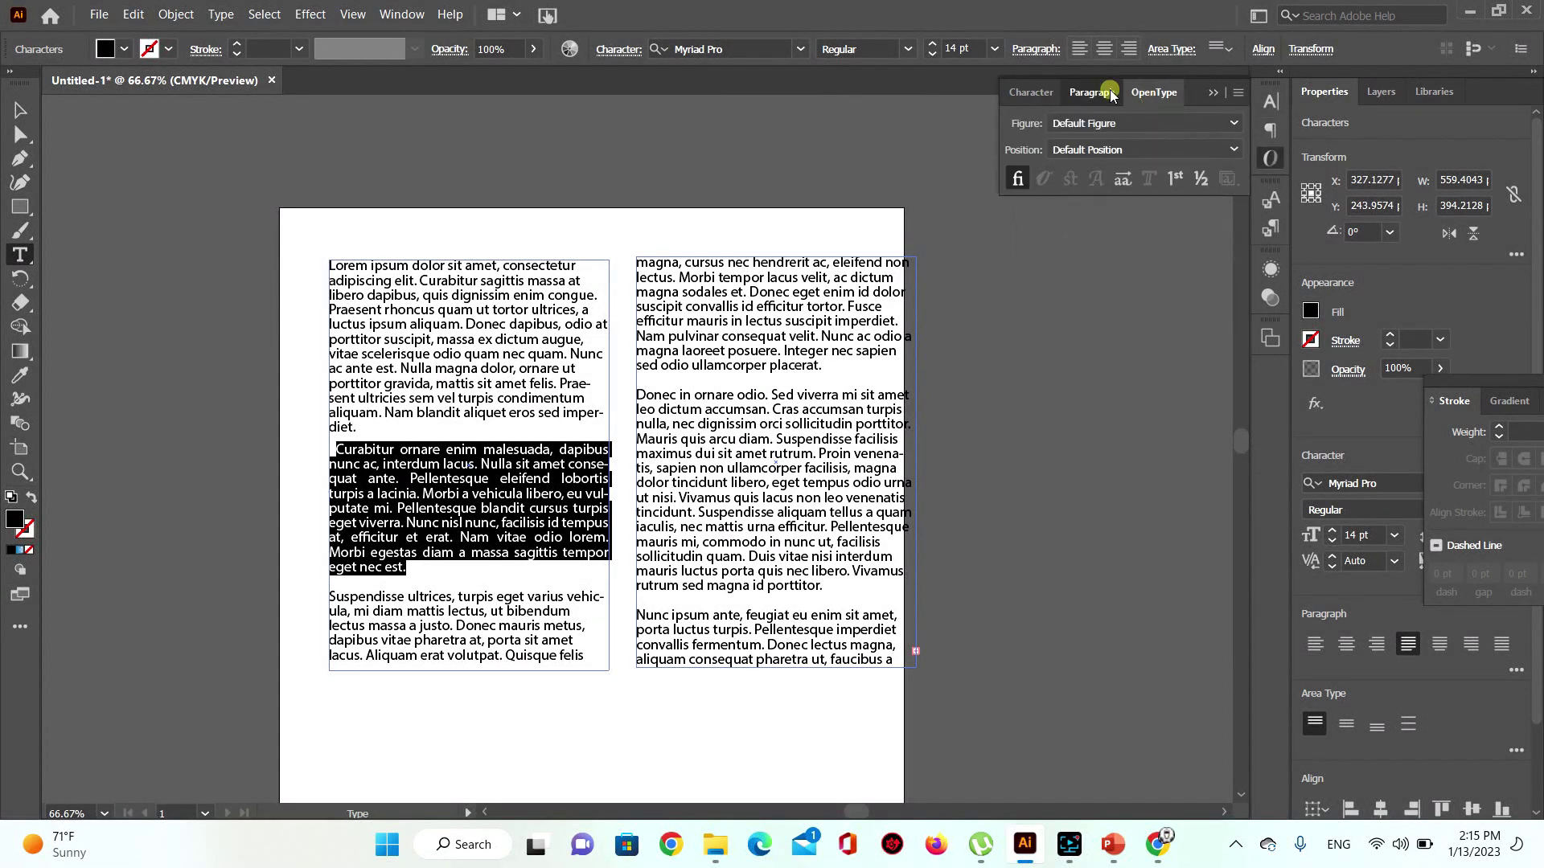
left_click(1109, 93)
left_click(1049, 91)
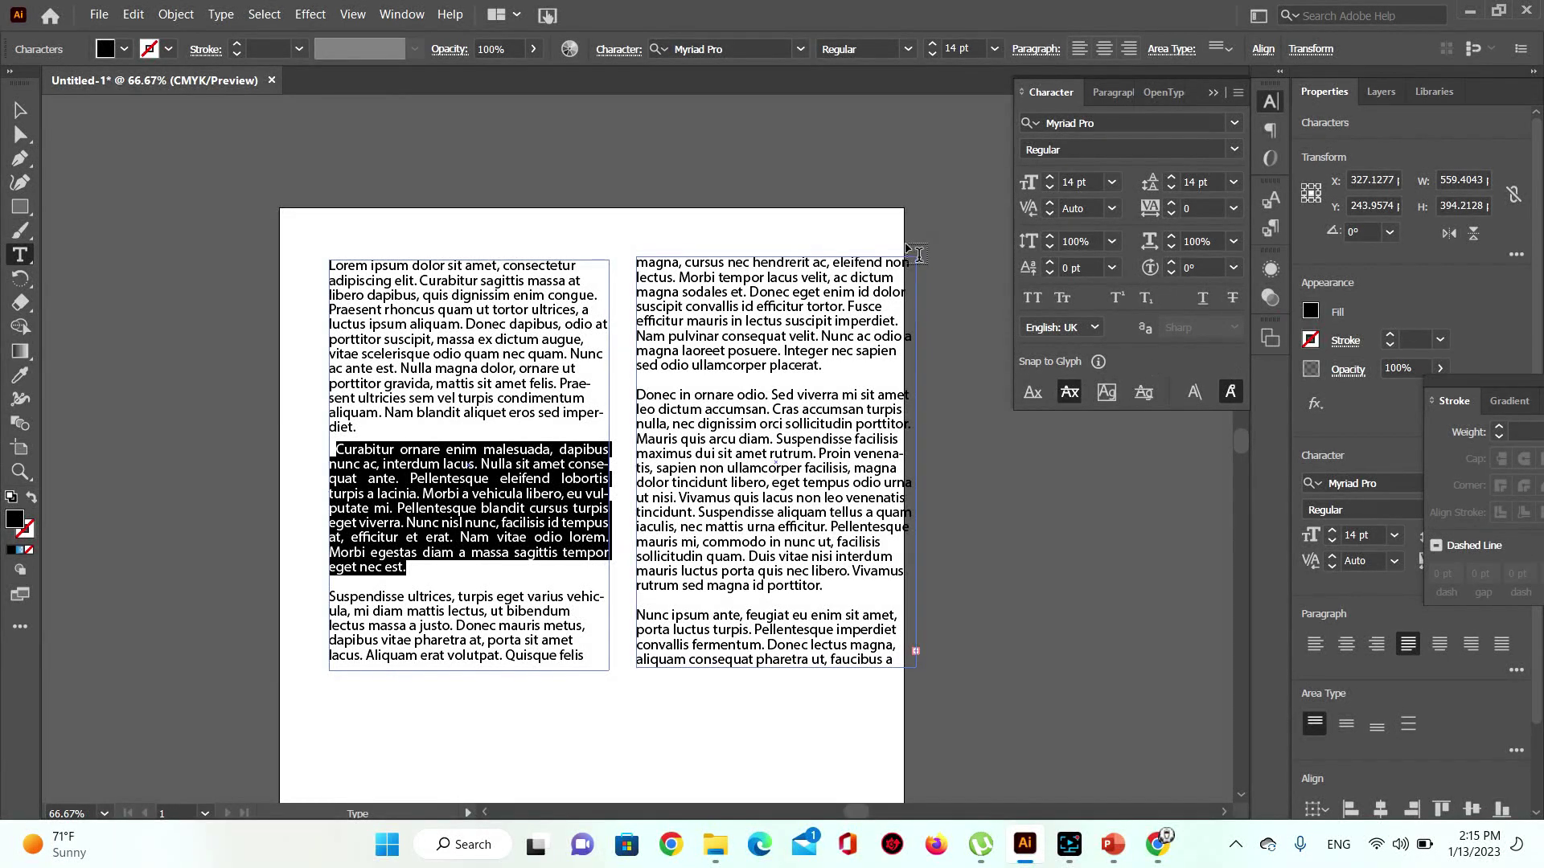
left_click(1111, 94)
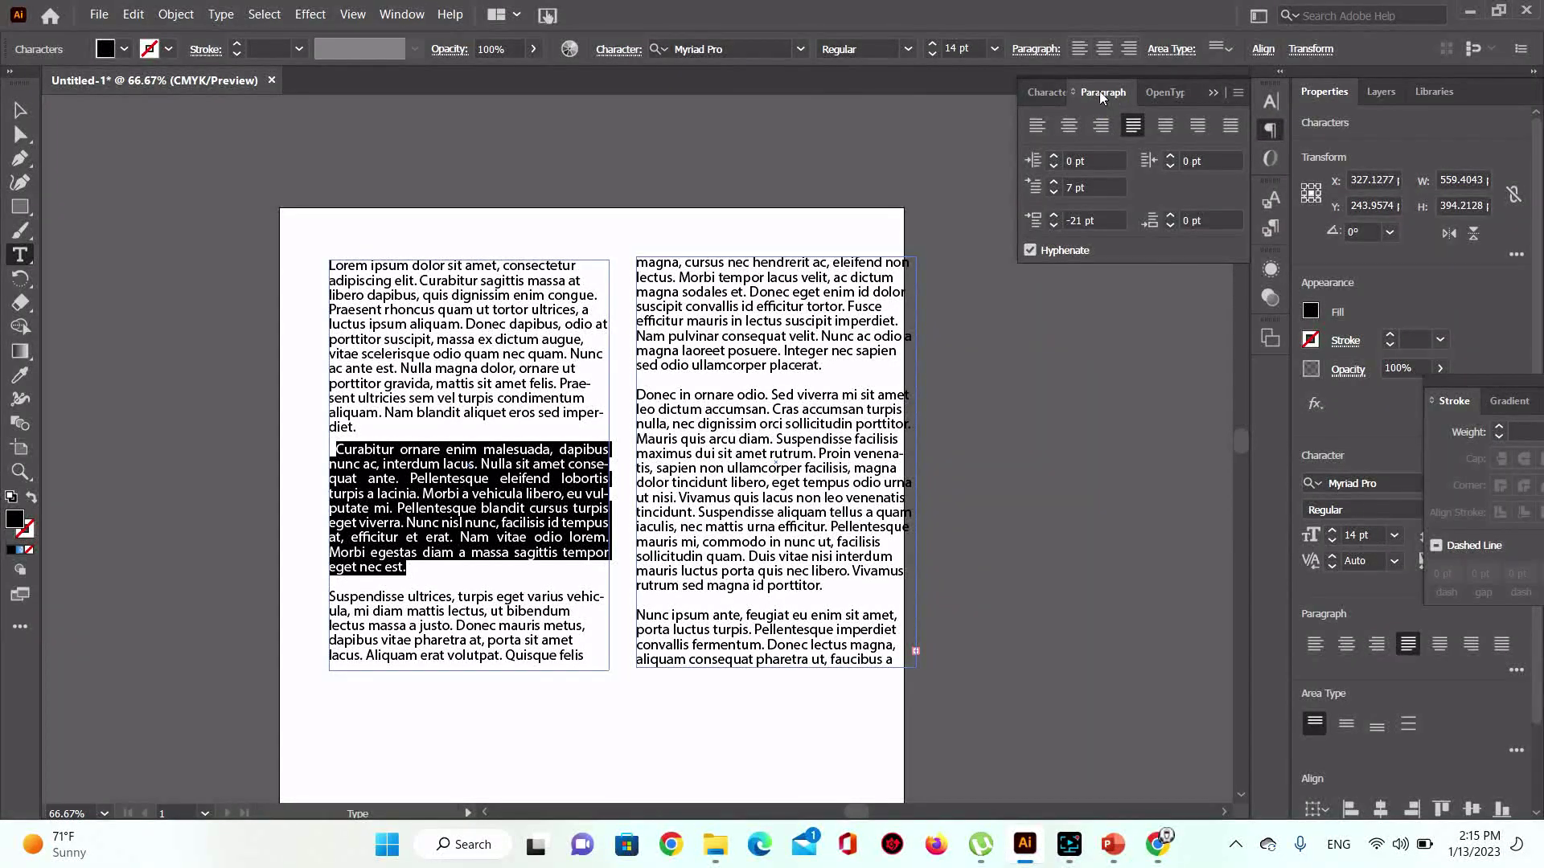
left_click(1046, 95)
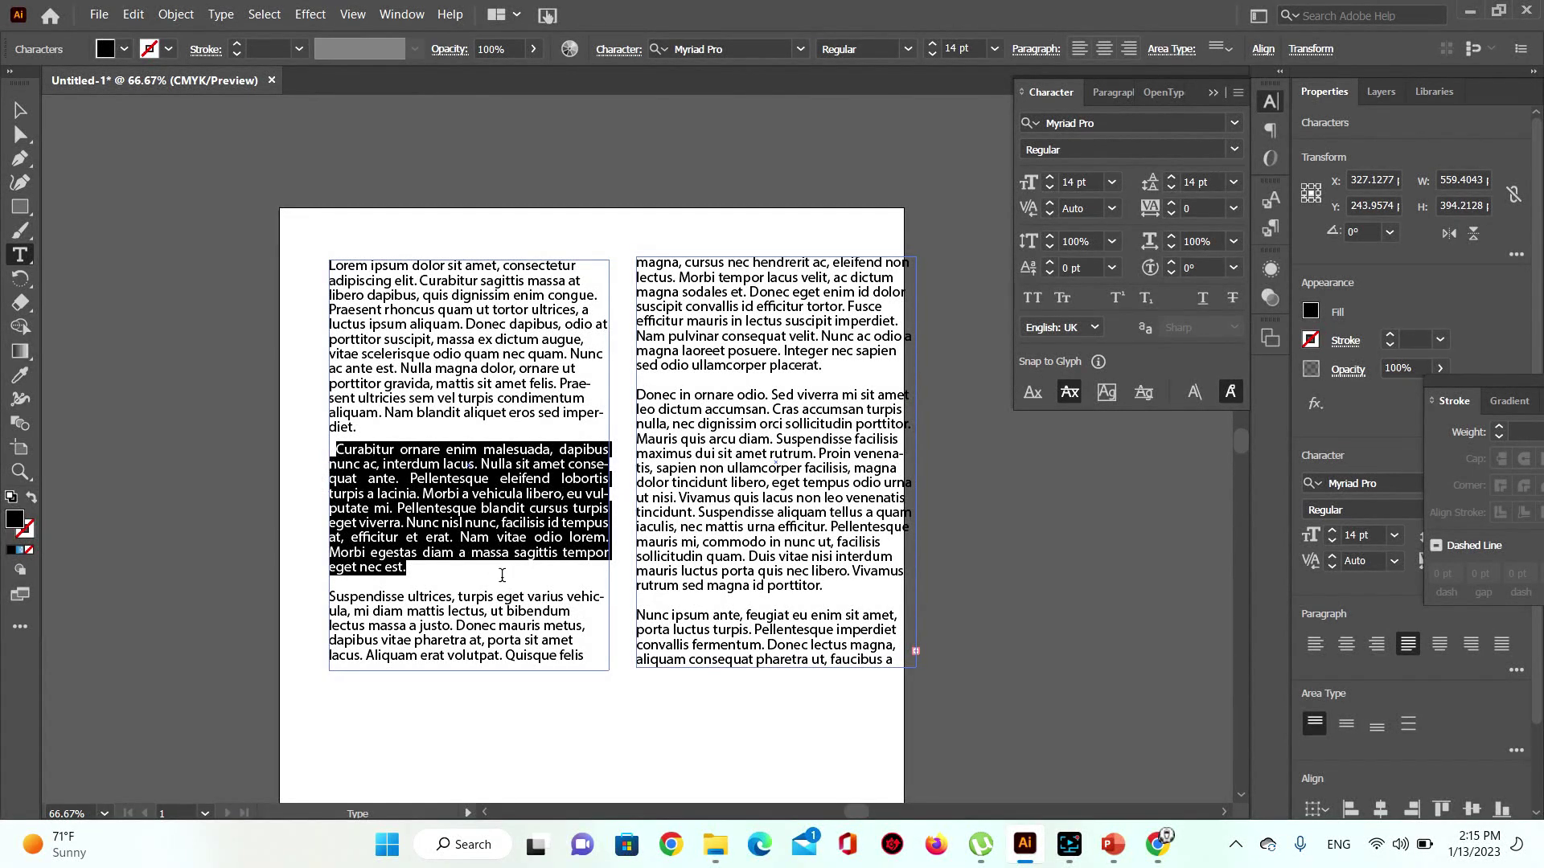
Step: Fill the selected Curabitur paragraph with the red swatch and deselect to check it
left_click(1311, 311)
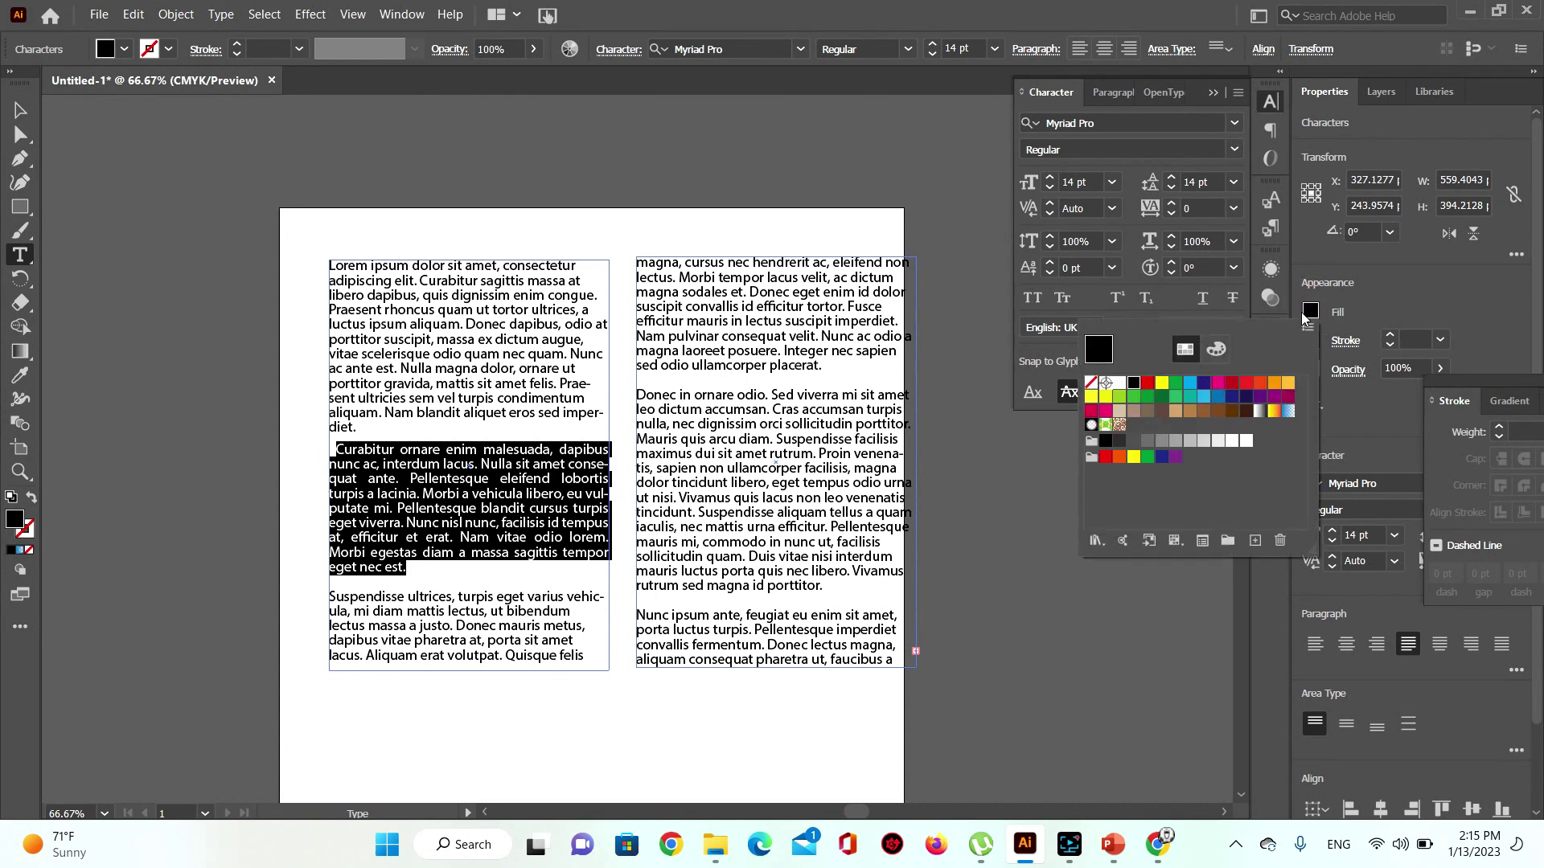
left_click(1147, 384)
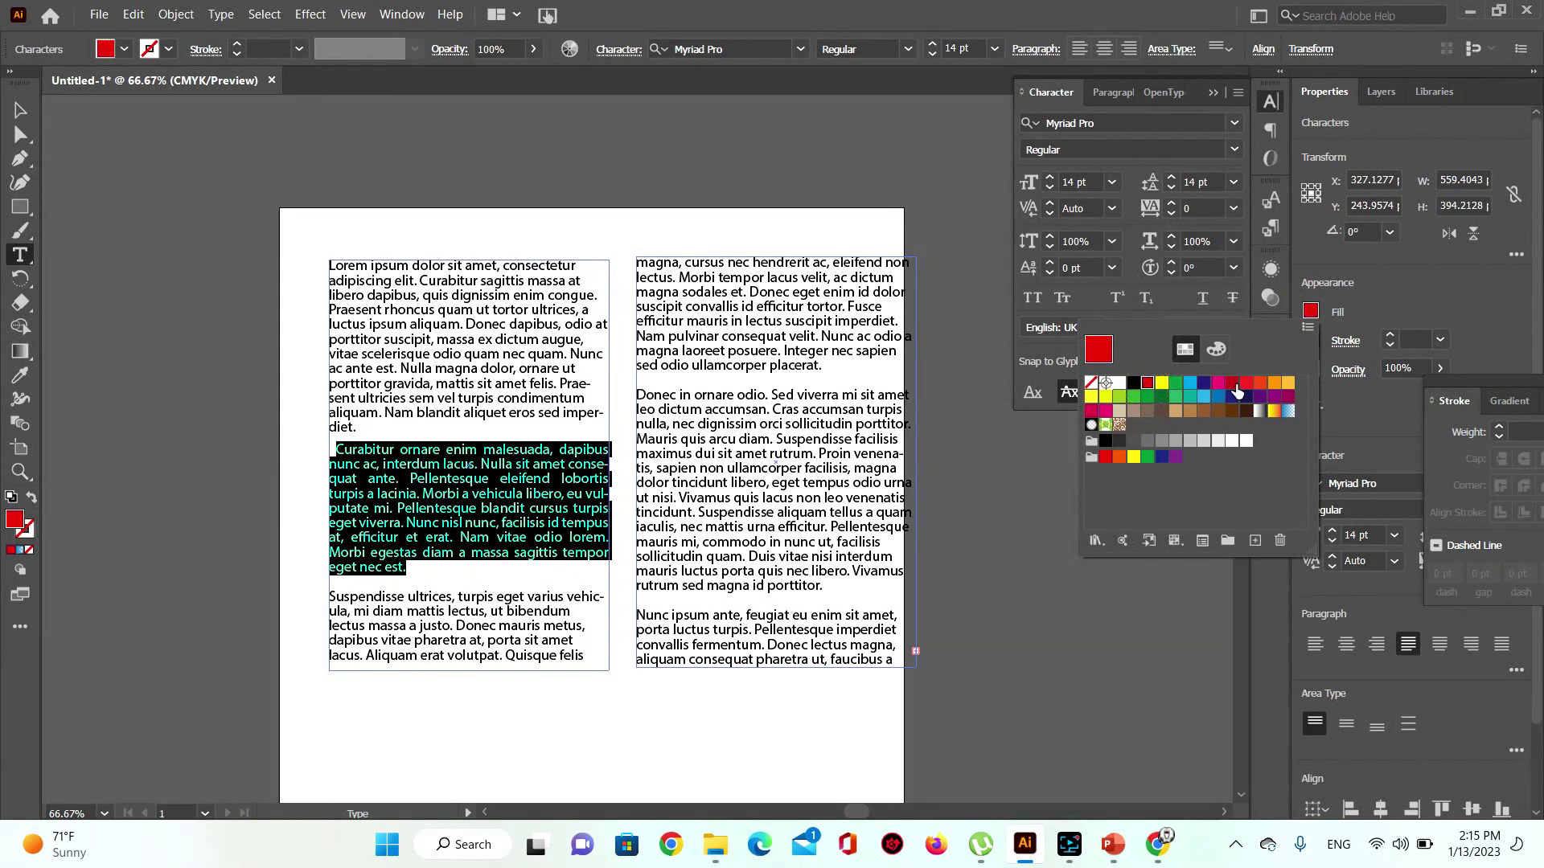
left_click(1244, 381)
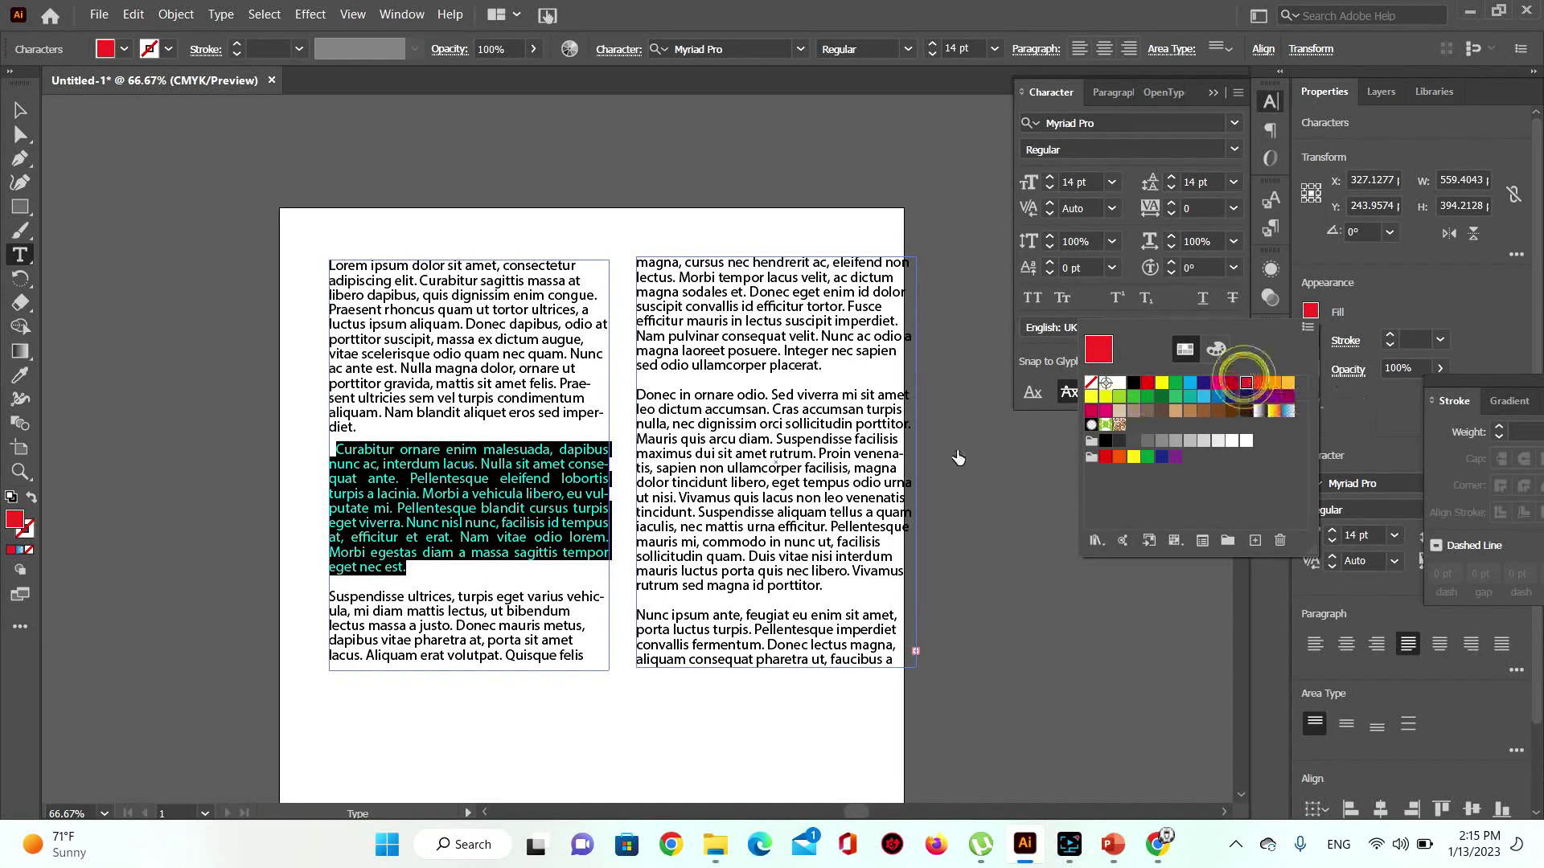
left_click(528, 517)
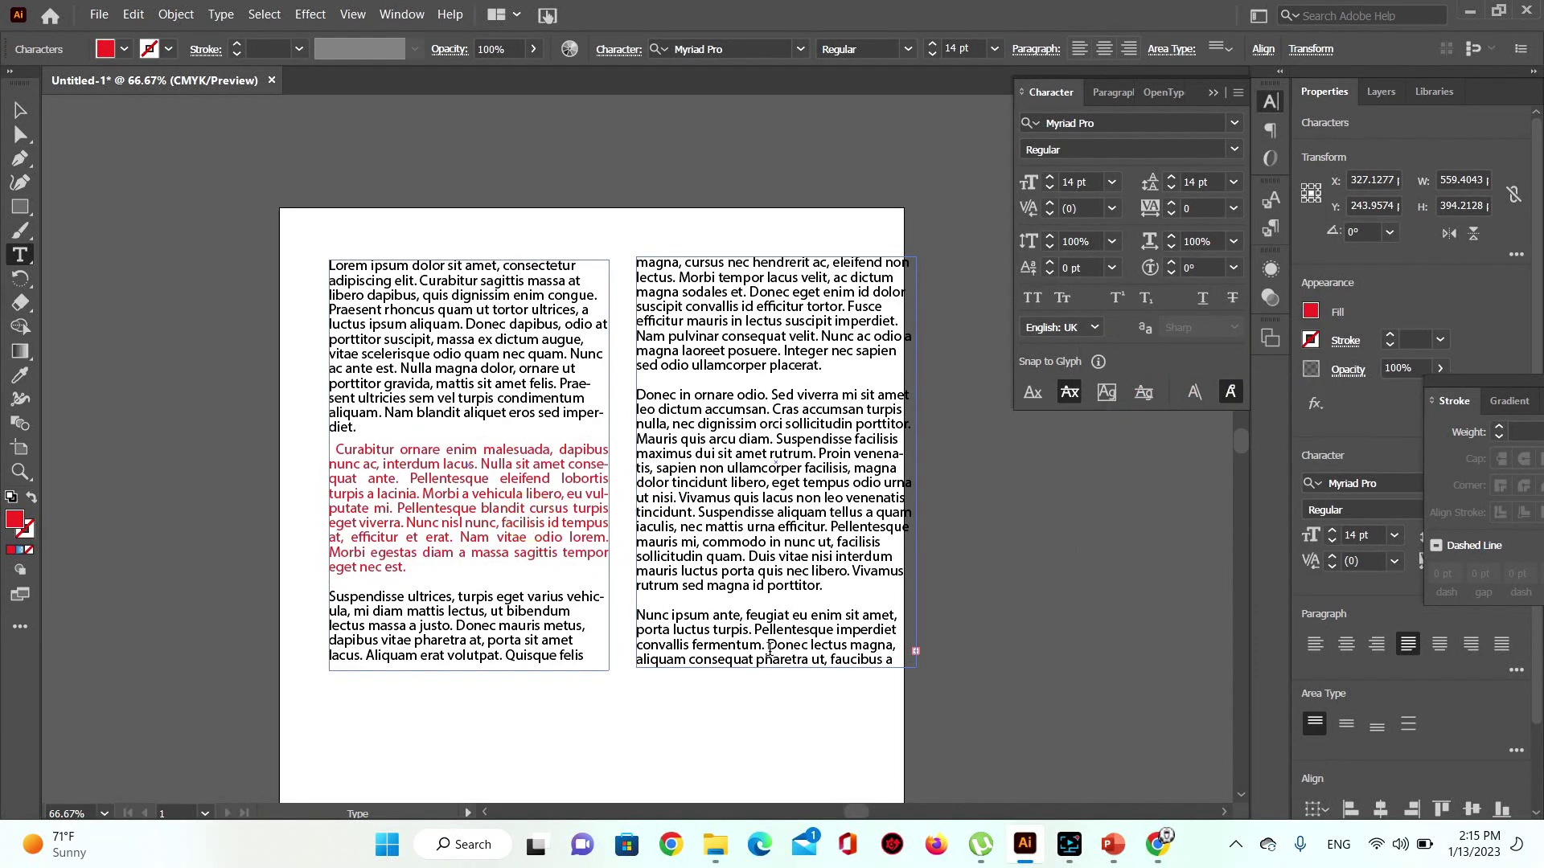